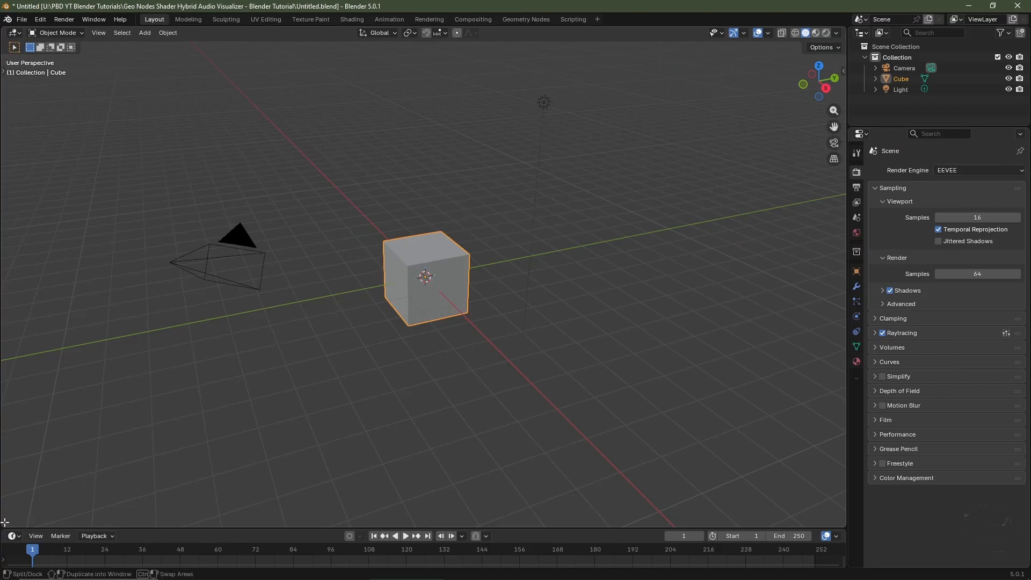
Split the 3D viewport into two areas and turn the lower one into a Geometry Node Editor.
{"action": "left_click_drag", "start_coordinate": [10, 526], "coordinate": [66, 273]}
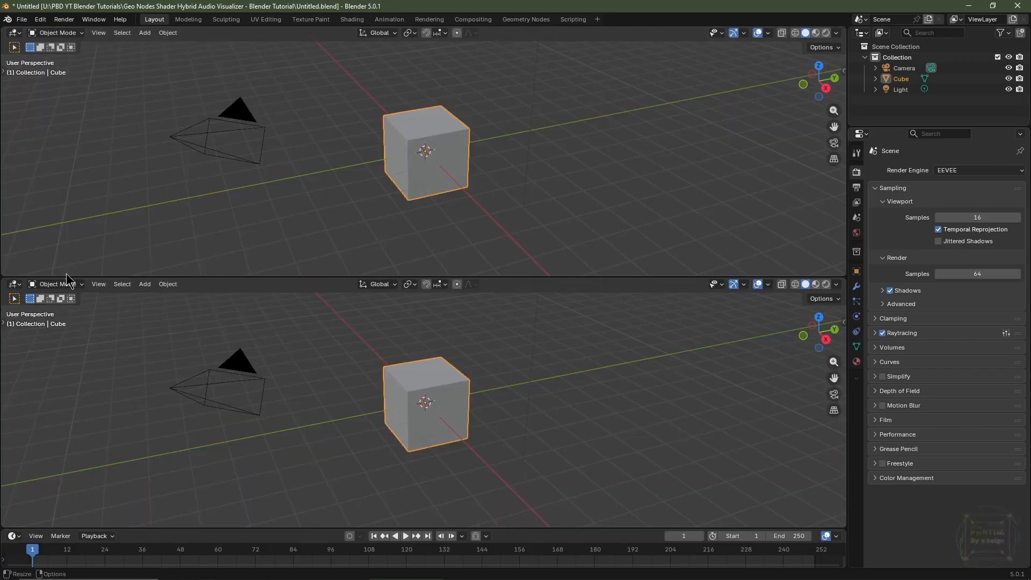
{"action": "left_click", "coordinate": [14, 287]}
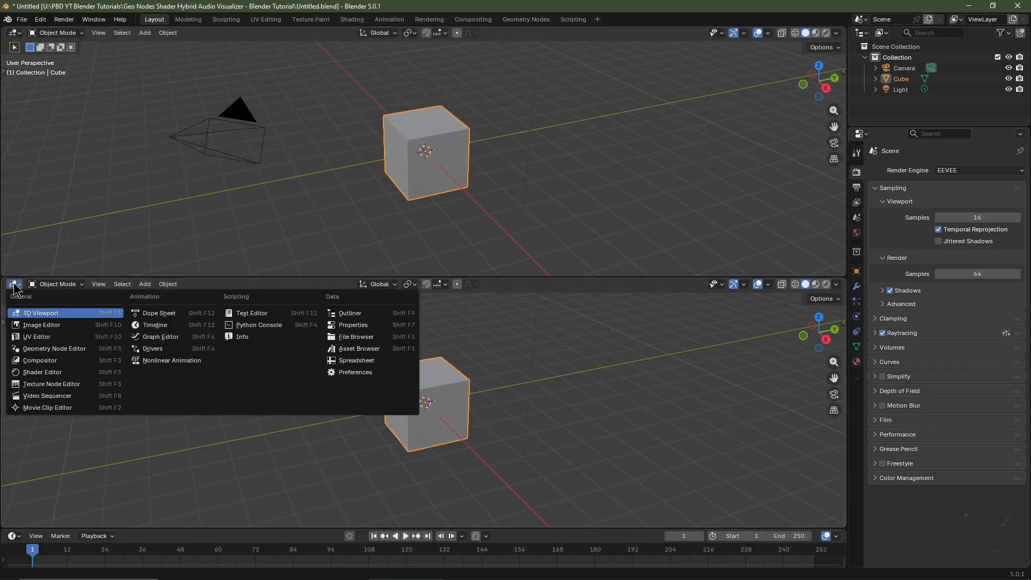
{"action": "left_click", "coordinate": [55, 349]}
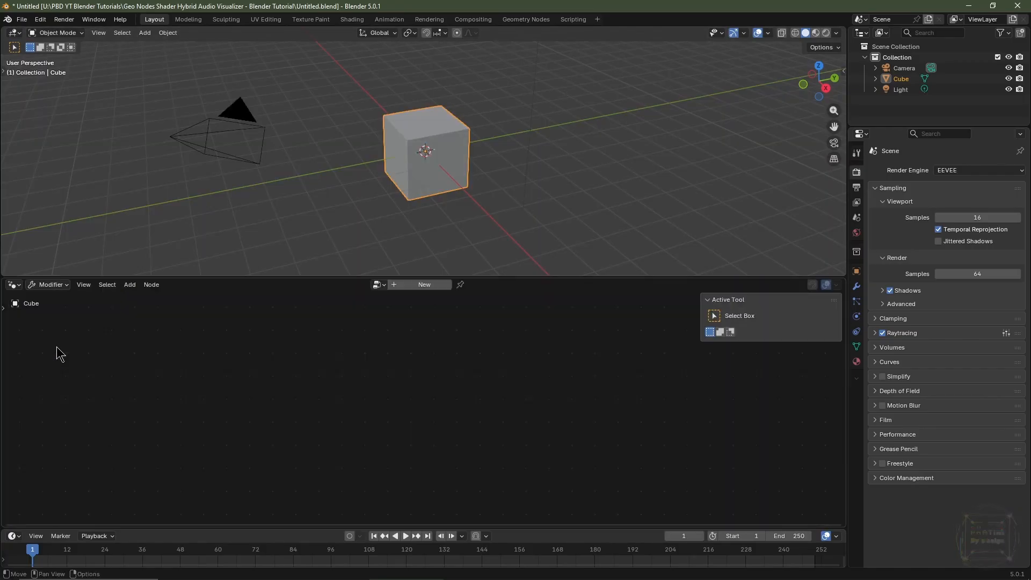
Create a new Geometry Nodes node group on the cube.
{"action": "left_click", "coordinate": [423, 286]}
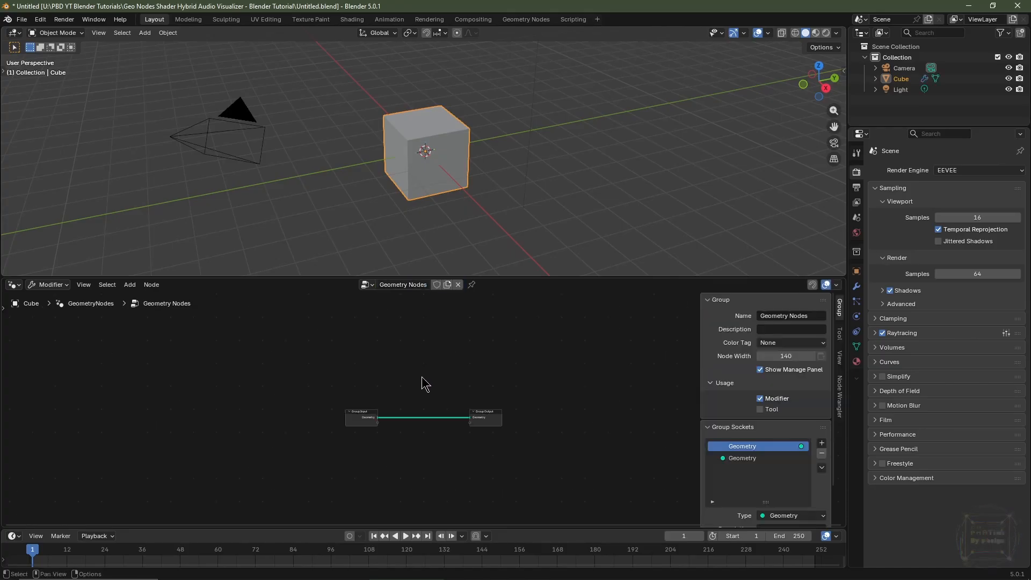
{"action": "key", "text": "n"}
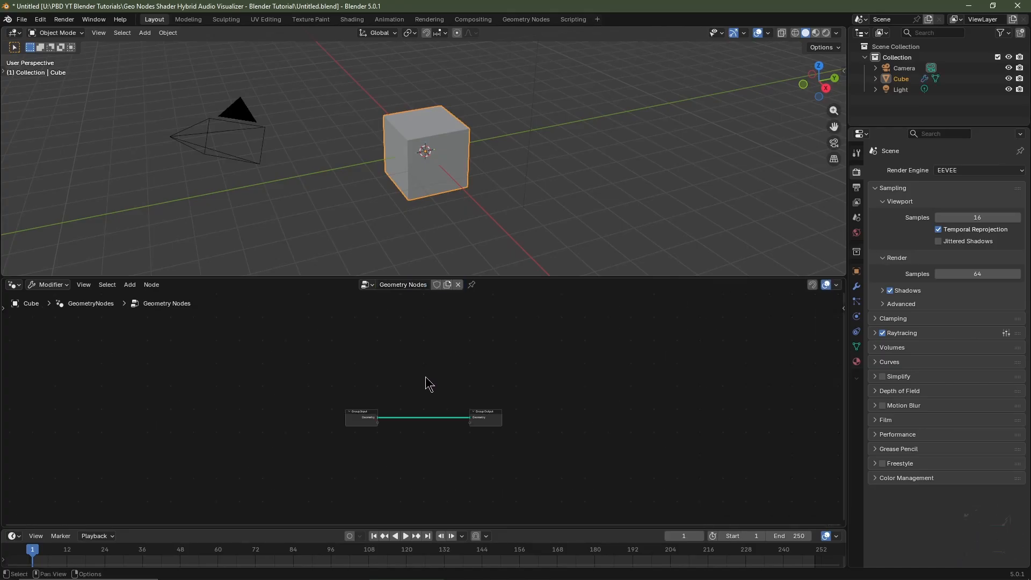
{"action": "key", "text": "Home"}
Add a second material slot to the cube and create a new material in it.
{"action": "left_click", "coordinate": [857, 362]}
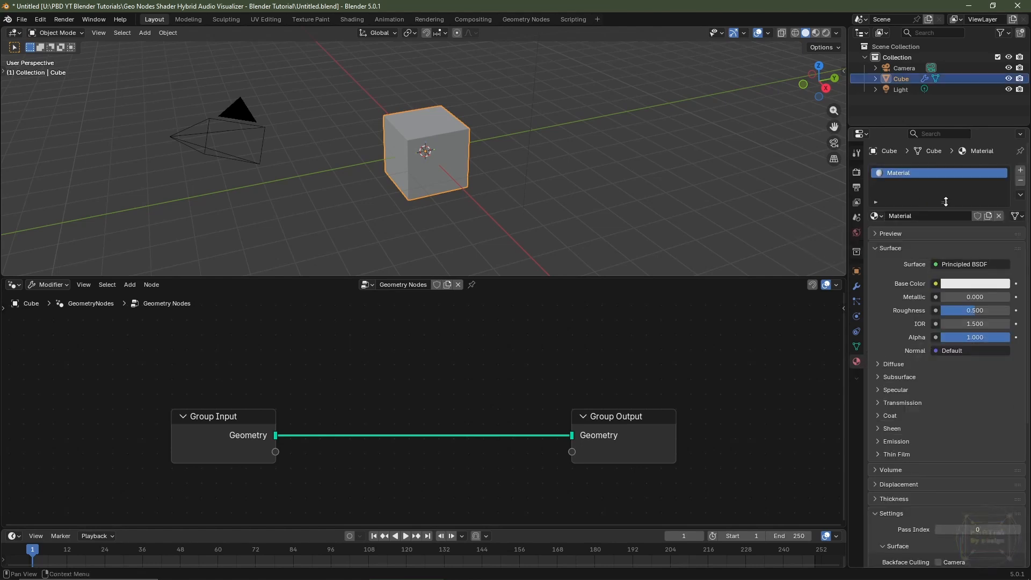
{"action": "left_click", "coordinate": [1019, 171]}
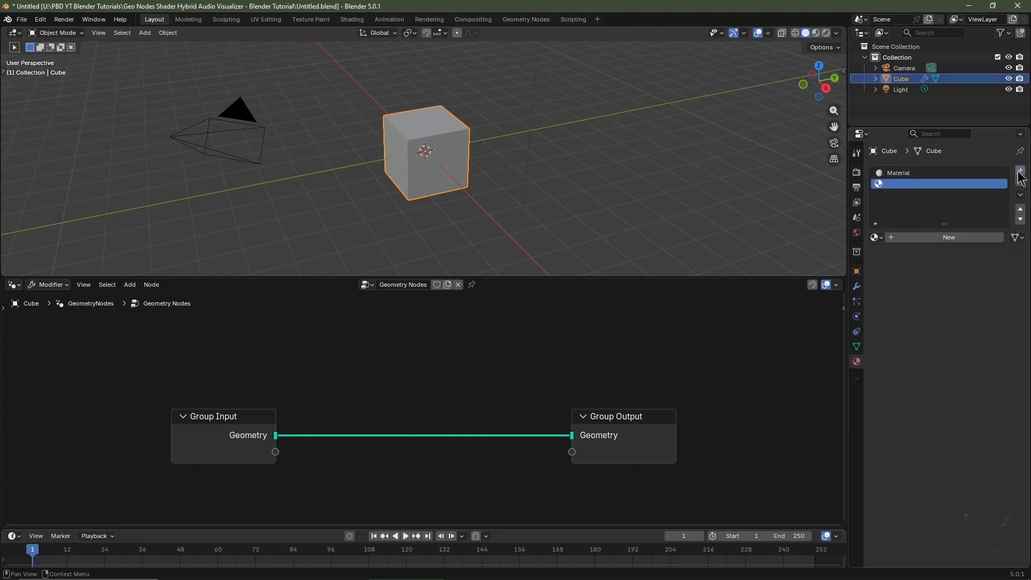
{"action": "left_click", "coordinate": [940, 238]}
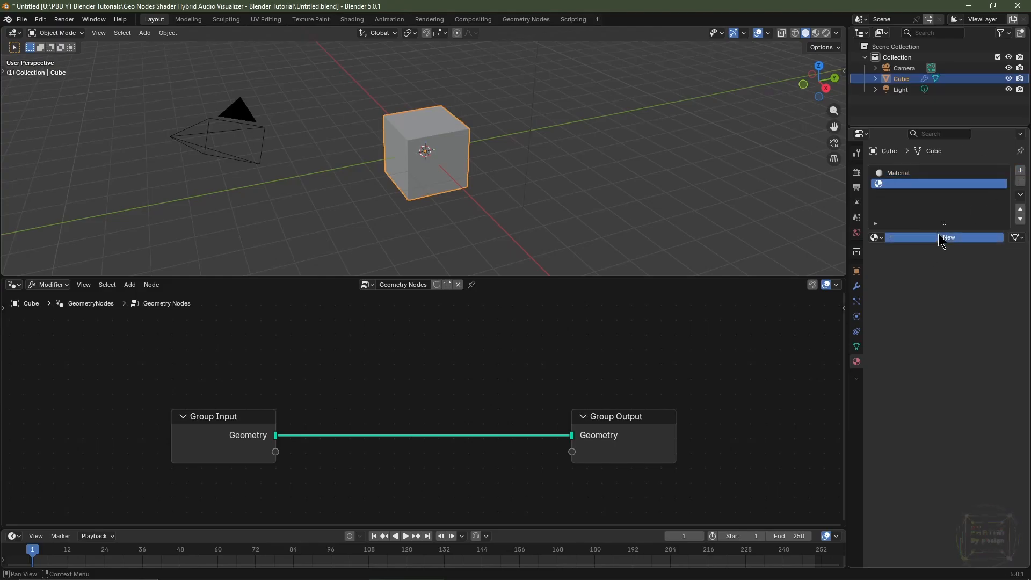
Rename the first material to Tubes and the second material to Plane.
{"action": "double_click", "coordinate": [918, 173]}
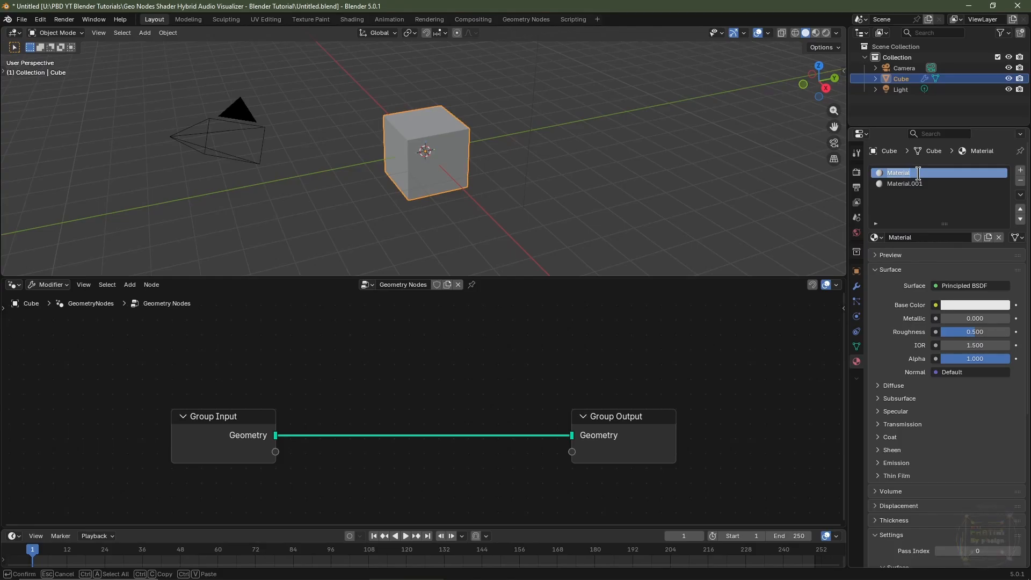
{"action": "type", "text": "Tubes"}
{"action": "key", "text": "Return"}
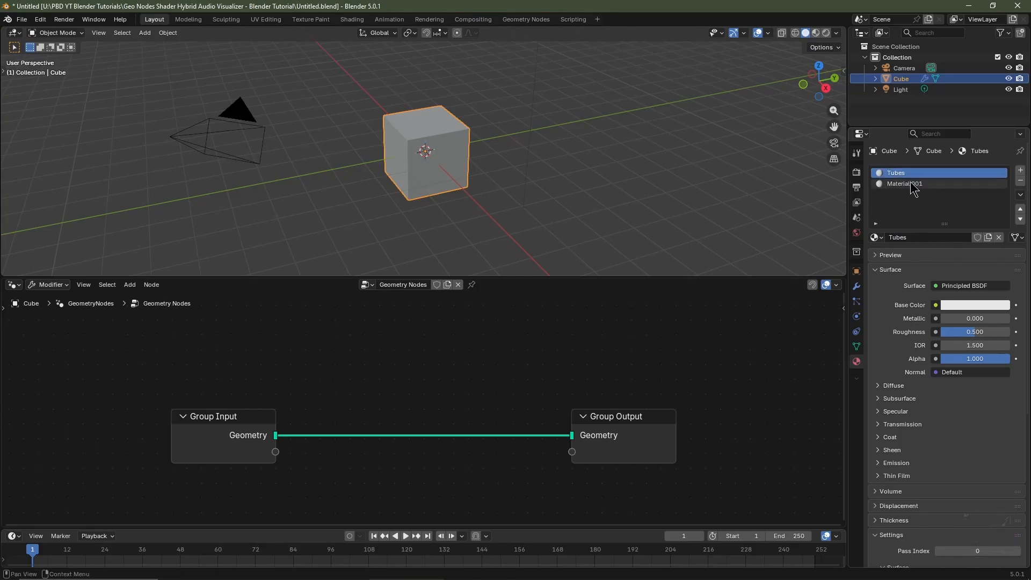
{"action": "double_click", "coordinate": [910, 183]}
{"action": "type", "text": "Plane"}
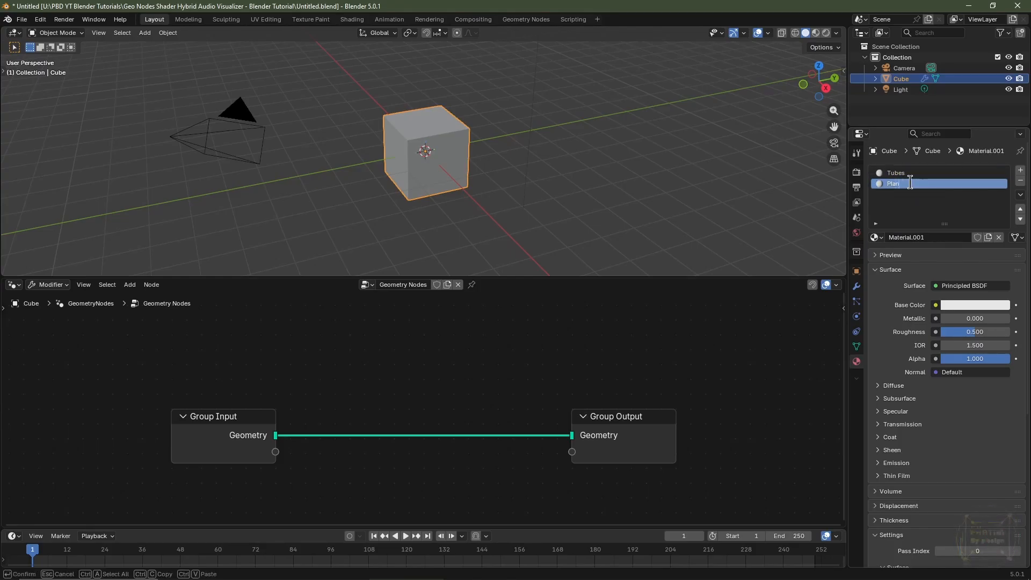
{"action": "key", "text": "Return"}
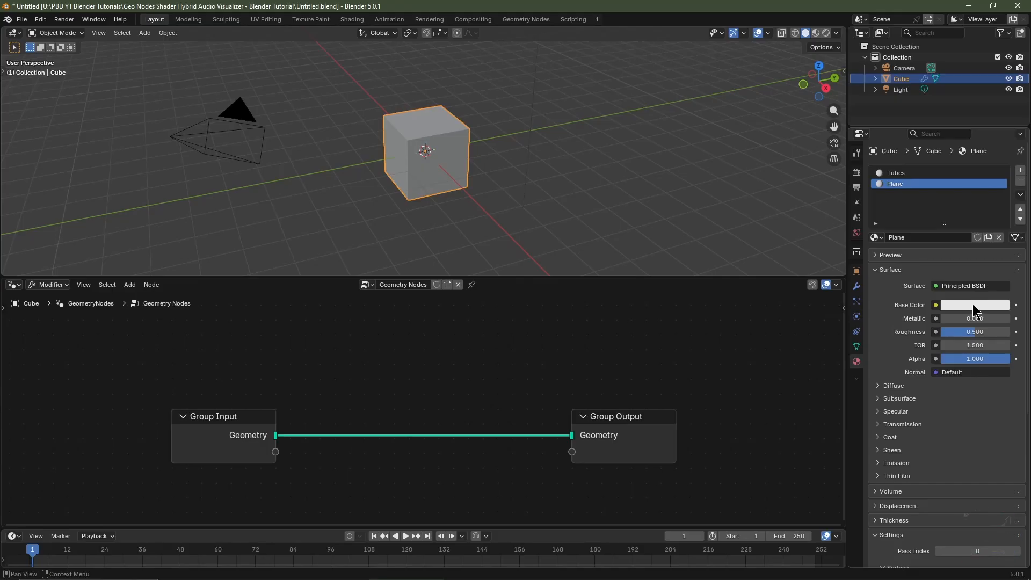
Set the Plane material's base color to orange (E76C00) and the Tubes material's base color to blue.
{"action": "left_click", "coordinate": [972, 304]}
{"action": "left_click_drag", "start_coordinate": [961, 172], "coordinate": [931, 198]}
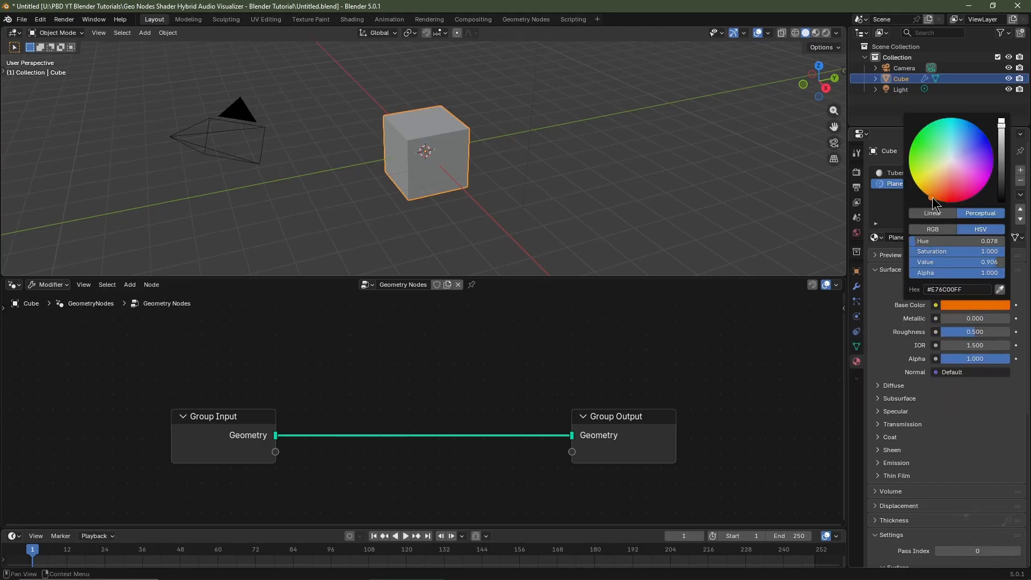
{"action": "left_click", "coordinate": [896, 173]}
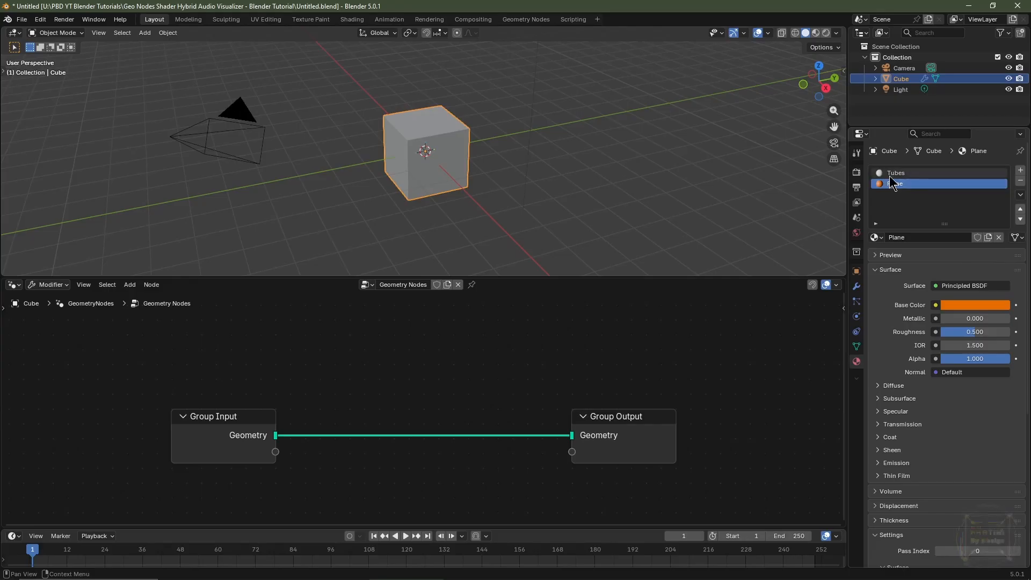
{"action": "left_click", "coordinate": [972, 305]}
{"action": "left_click_drag", "start_coordinate": [967, 150], "coordinate": [971, 124]}
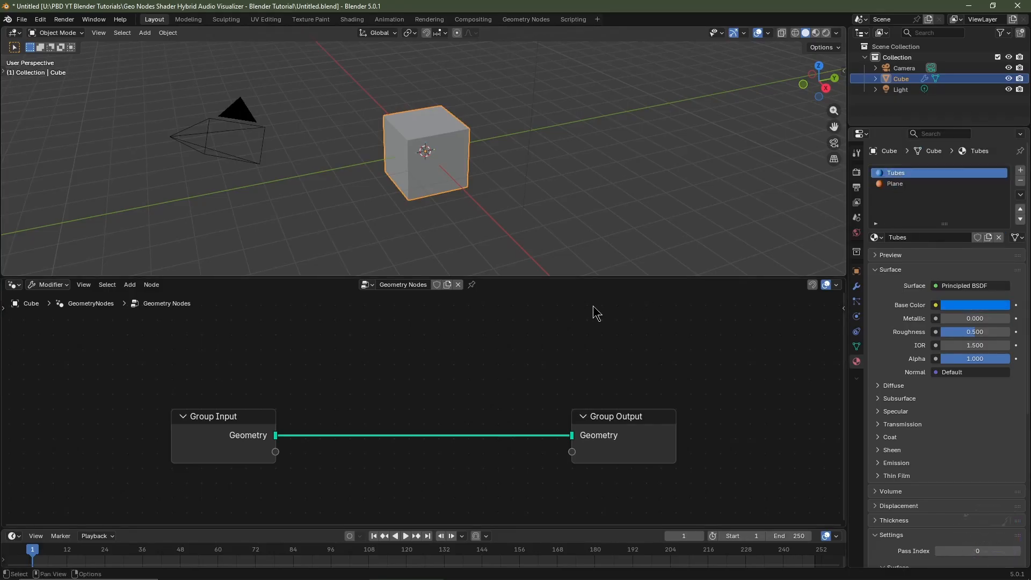
Enlarge the node editor area and delete the Group Input node.
{"action": "left_click_drag", "start_coordinate": [585, 276], "coordinate": [595, 145]}
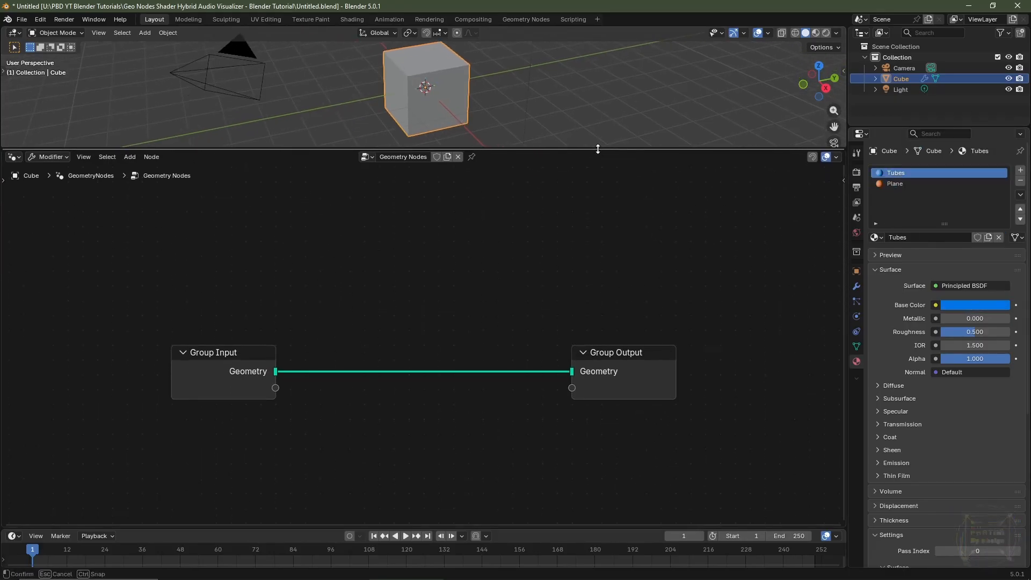
{"action": "key", "text": "Home"}
{"action": "mouse_move", "coordinate": [259, 317]}
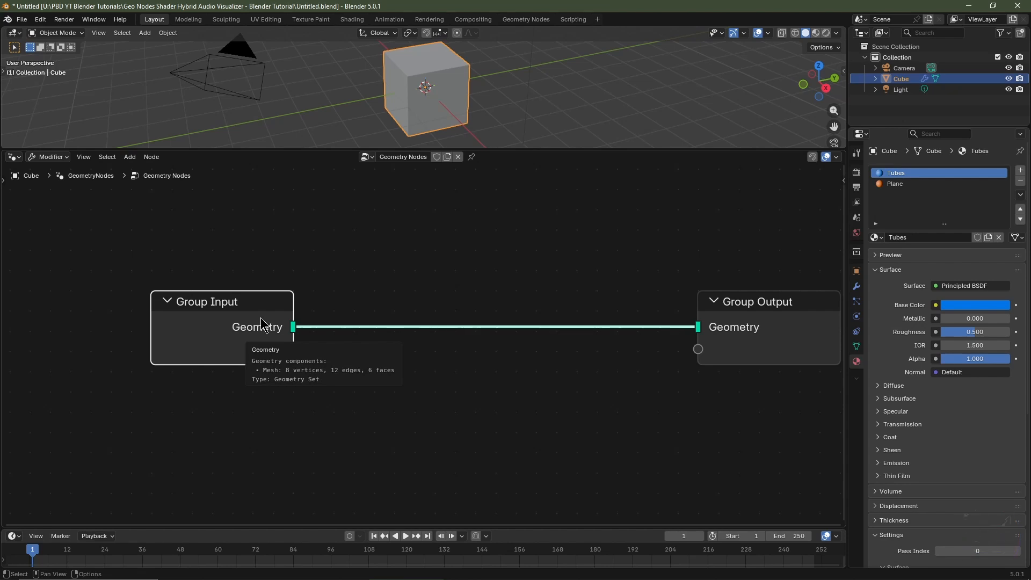
{"action": "key", "text": "x"}
Add a Grid node and connect its Mesh output to the Group Output's Geometry input.
{"action": "key", "text": "shift+a"}
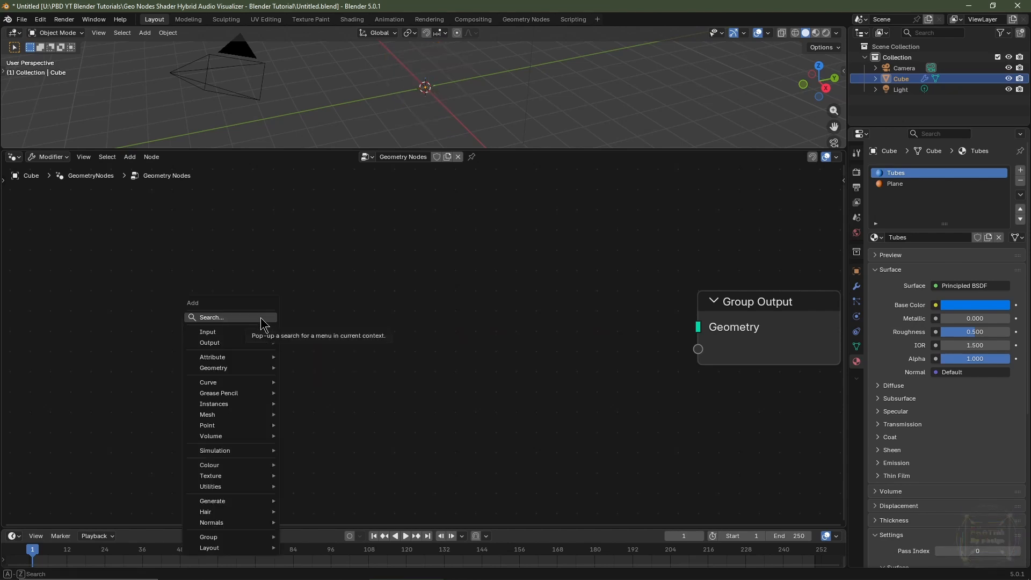
{"action": "type", "text": "grid"}
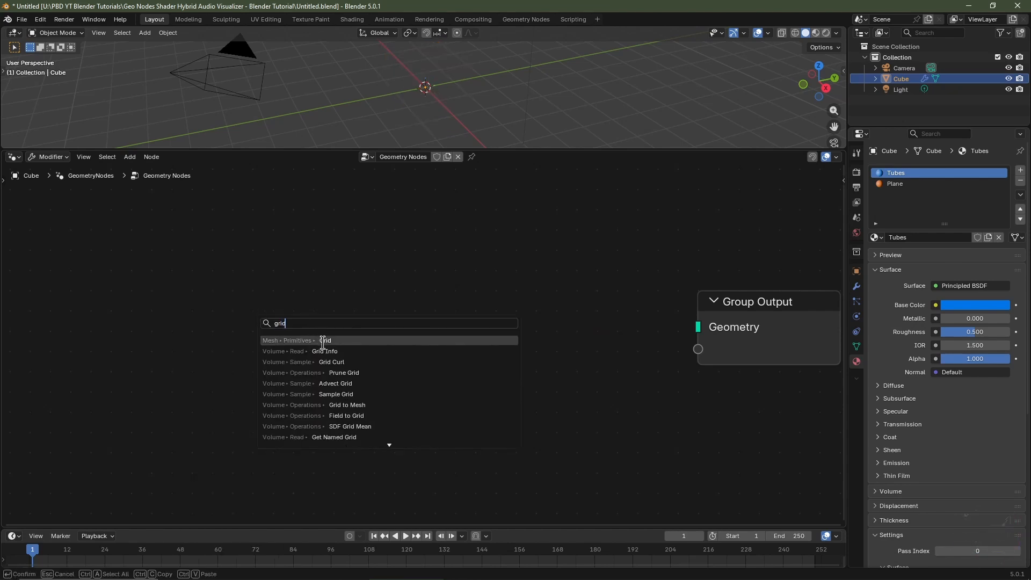
{"action": "key", "text": "Return"}
{"action": "left_click", "coordinate": [101, 269]}
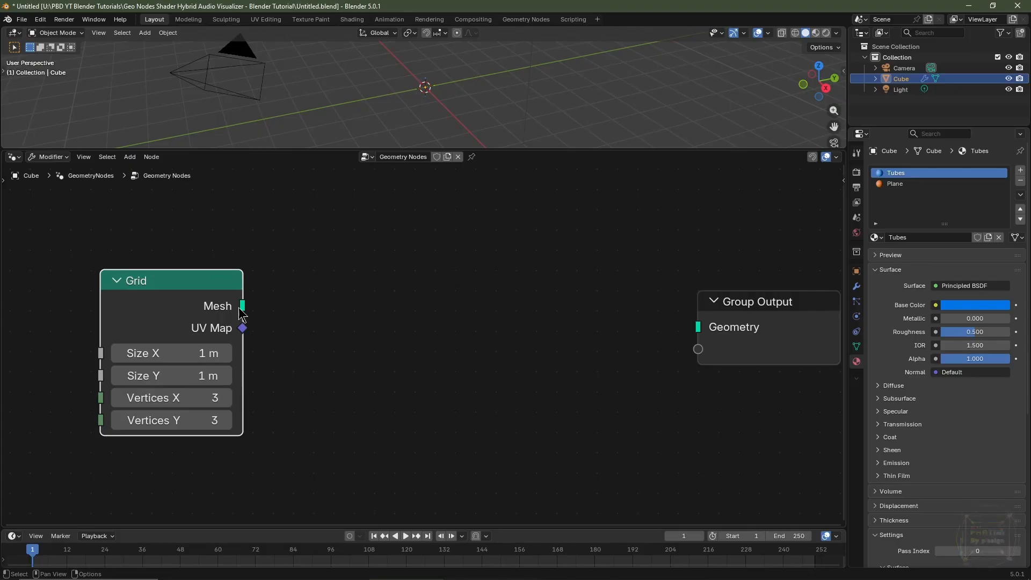
{"action": "left_click_drag", "start_coordinate": [243, 306], "coordinate": [697, 337]}
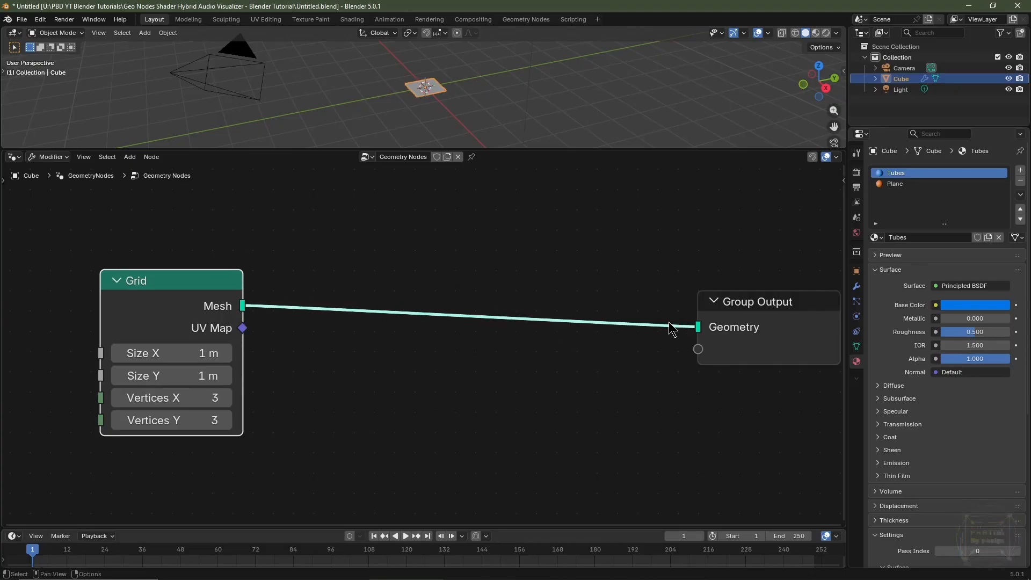
Set both the grid's Size X and Size Y to 4 m.
{"action": "left_click_drag", "start_coordinate": [180, 350], "coordinate": [180, 376]}
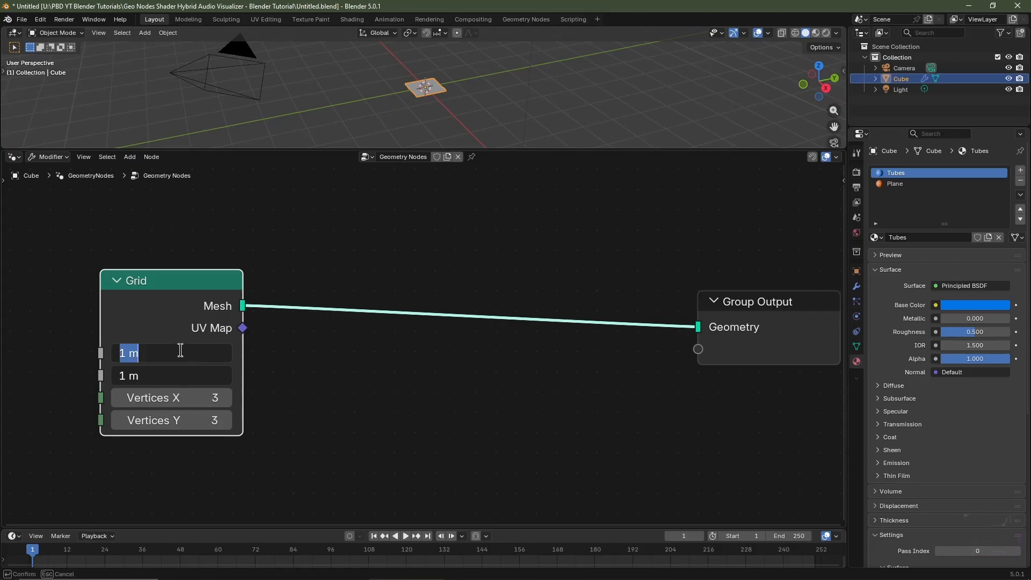
{"action": "type", "text": "4"}
{"action": "key", "text": "Return"}
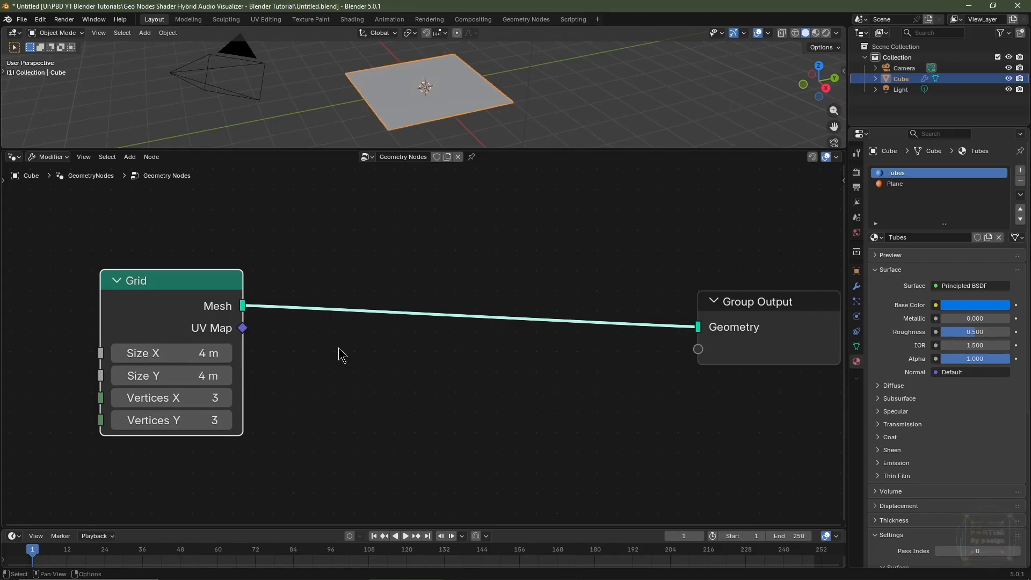
Insert a Distribute Points on Faces node between Grid and Group Output, using the Poisson Disk method.
{"action": "key", "text": "shift+a"}
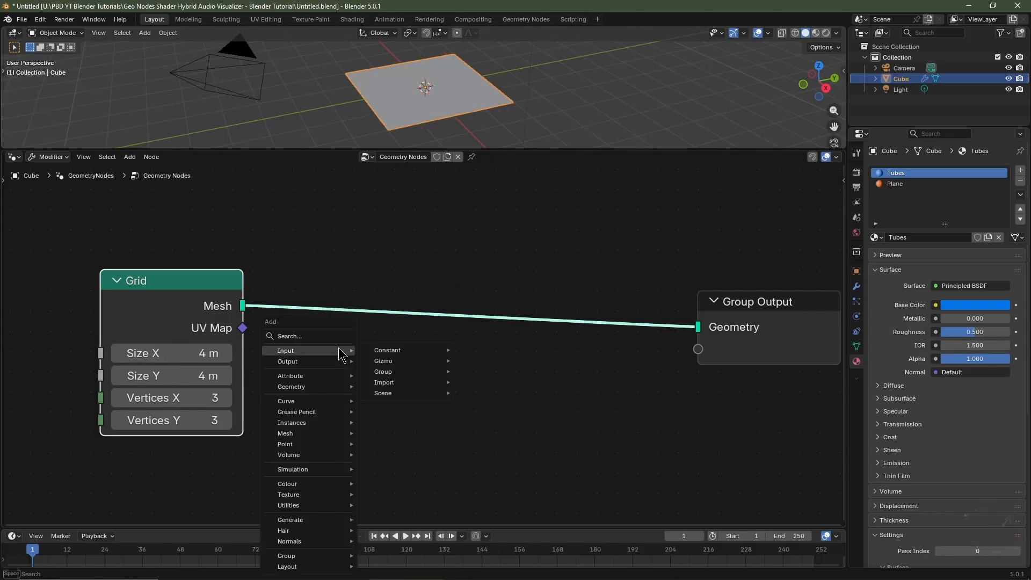
{"action": "type", "text": "distribu"}
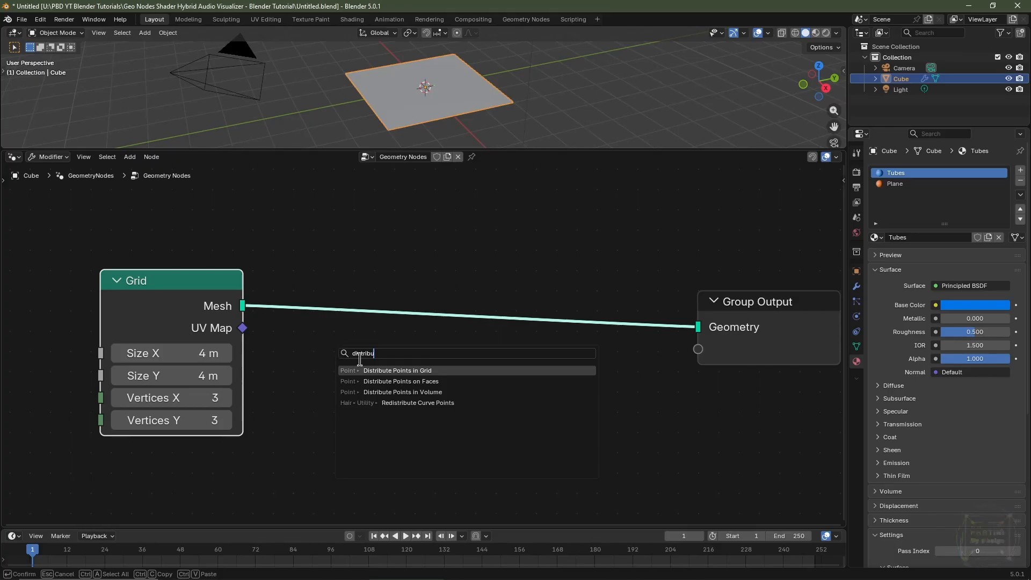
{"action": "left_click", "coordinate": [378, 381]}
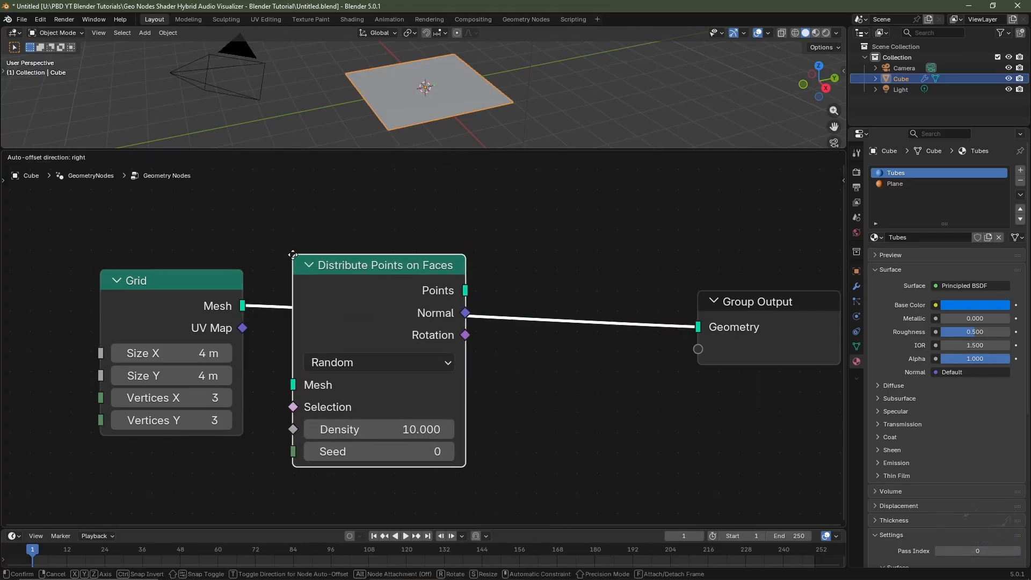
{"action": "left_click", "coordinate": [293, 255]}
{"action": "left_click", "coordinate": [431, 367]}
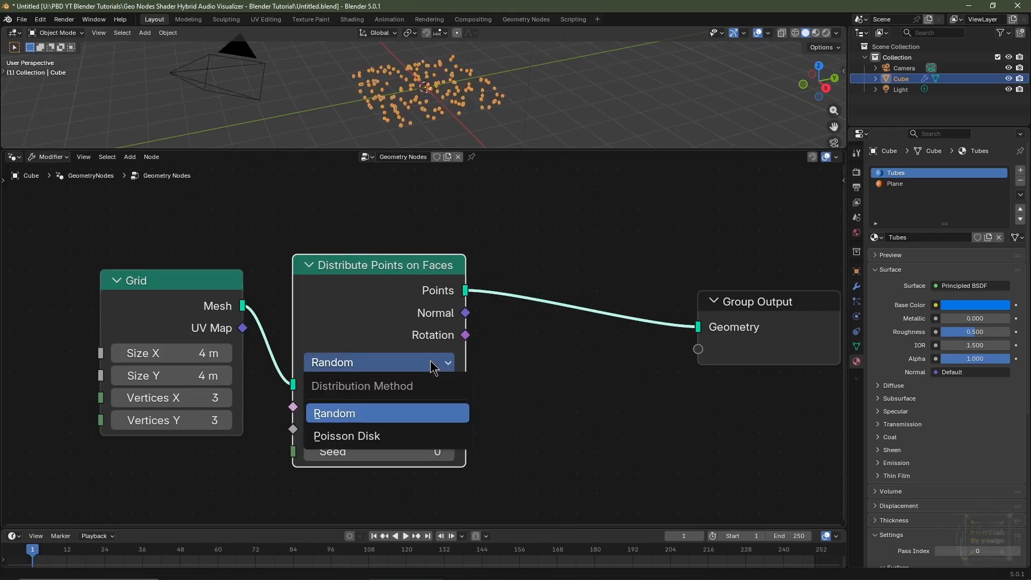
{"action": "left_click", "coordinate": [397, 437]}
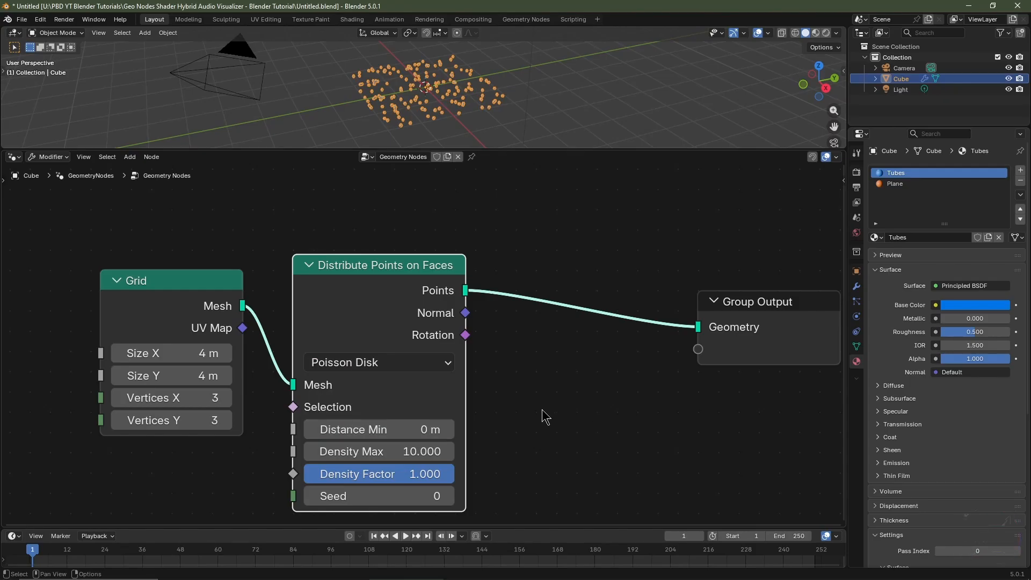
Set the distribution's Distance Min to 0.05 m and Density Max to 500.
{"action": "left_click", "coordinate": [374, 429]}
{"action": "type", "text": ".05"}
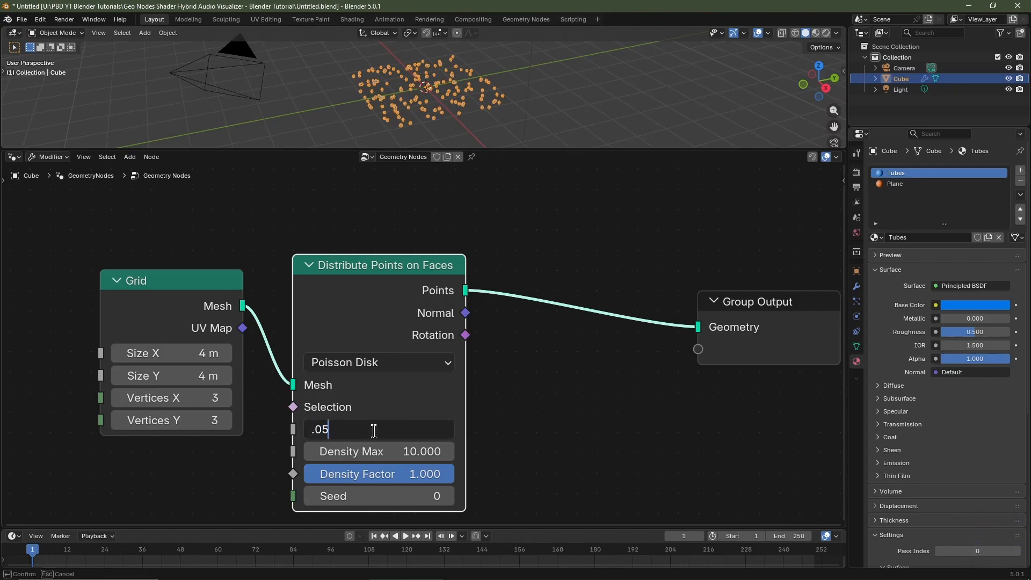
{"action": "key", "text": "Tab"}
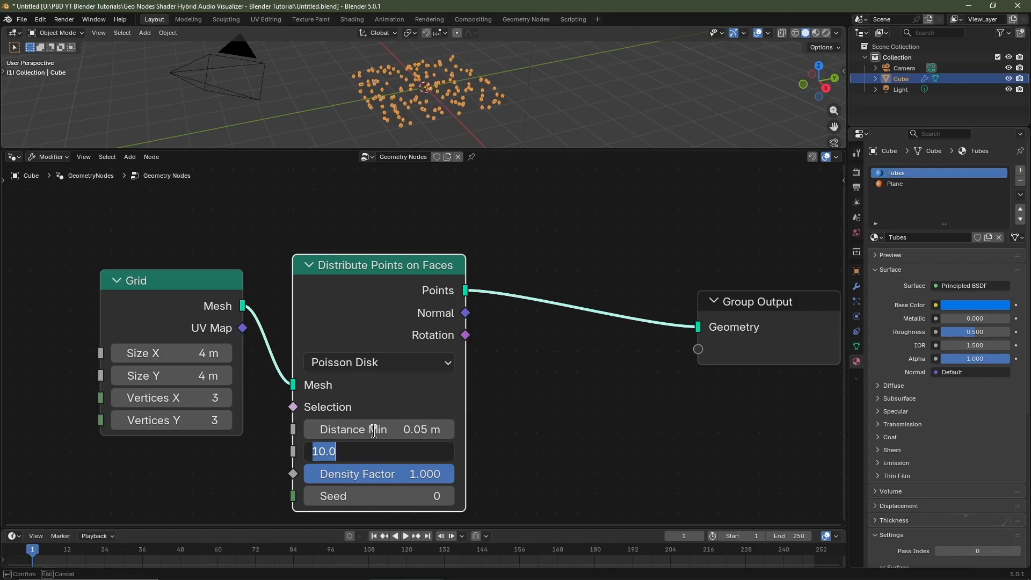
{"action": "type", "text": "5"}
{"action": "key", "text": "Return"}
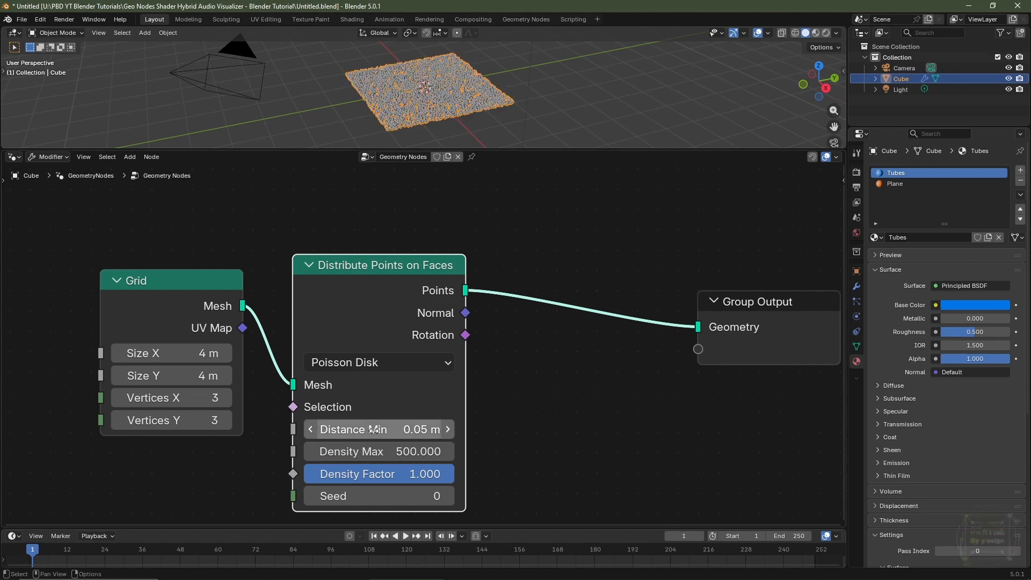
Insert an Instance on Points node between Distribute Points on Faces and Group Output.
{"action": "scroll", "coordinate": [468, 128], "scroll_direction": "up", "scroll_amount": 3}
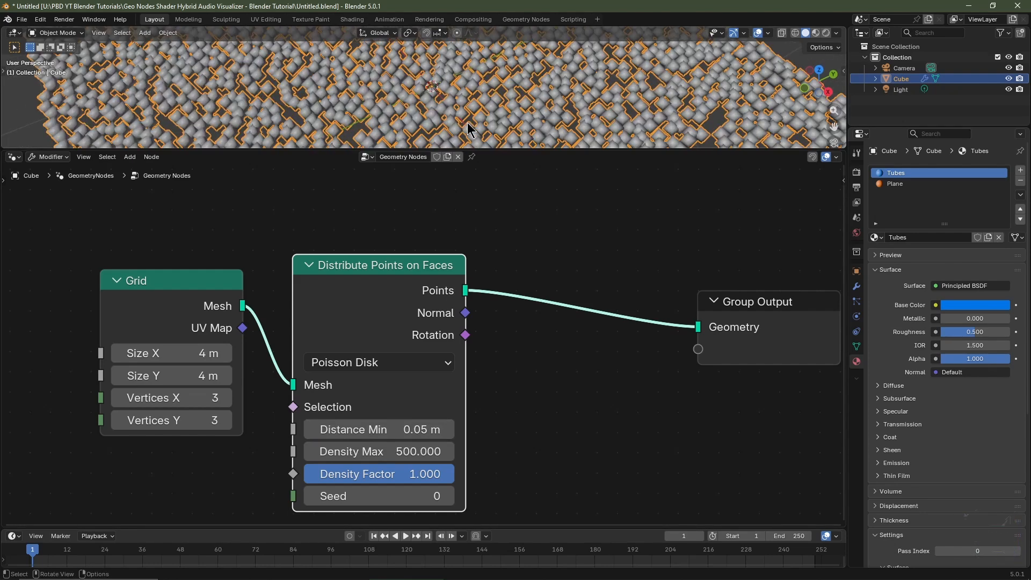
{"action": "scroll", "coordinate": [467, 129], "scroll_direction": "down", "scroll_amount": 5}
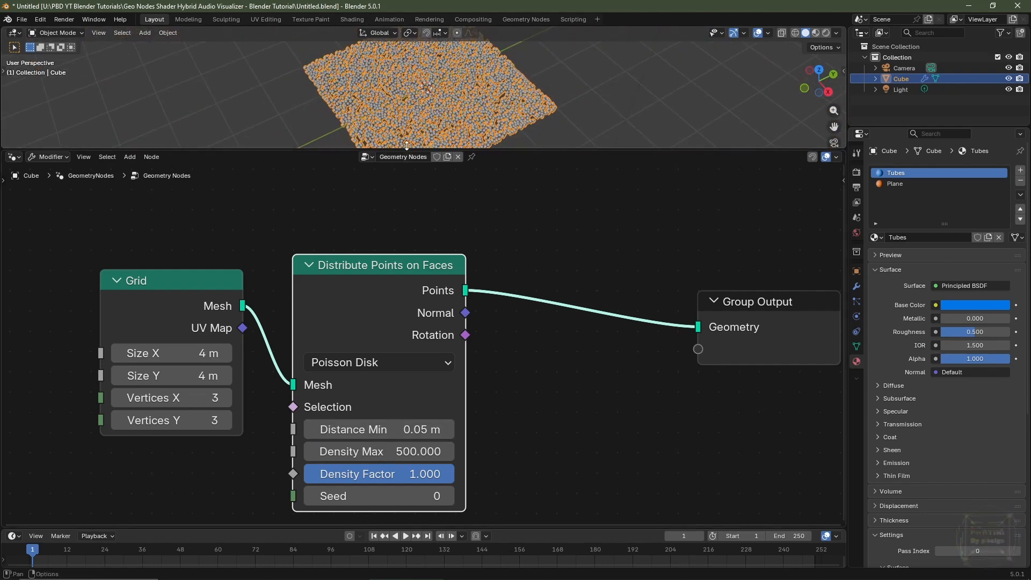
{"action": "middle_click_drag", "start_coordinate": [530, 398], "coordinate": [389, 353]}
{"action": "key", "text": "shift+a"}
{"action": "mouse_move", "coordinate": [386, 352]}
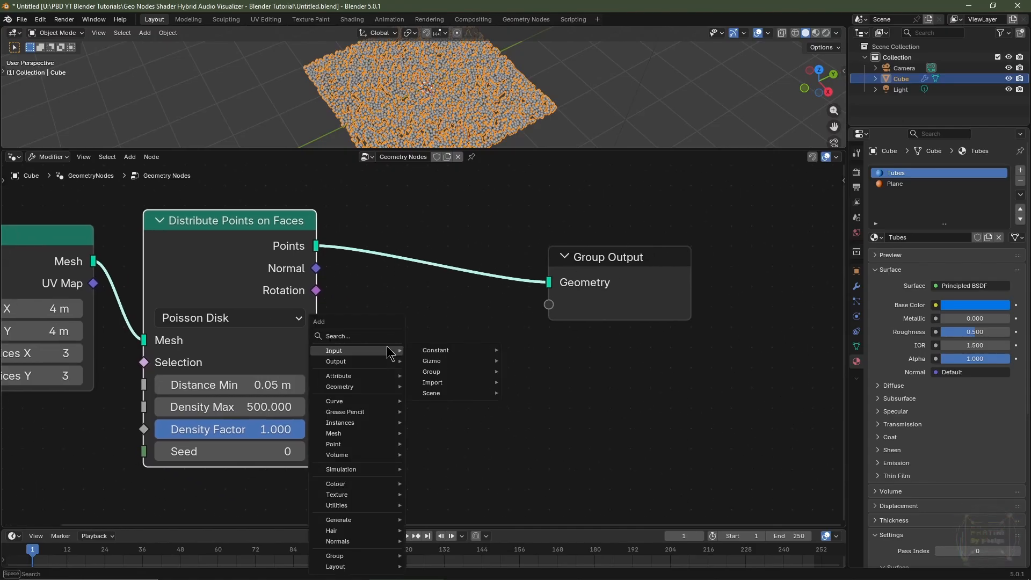
{"action": "type", "text": "instance"}
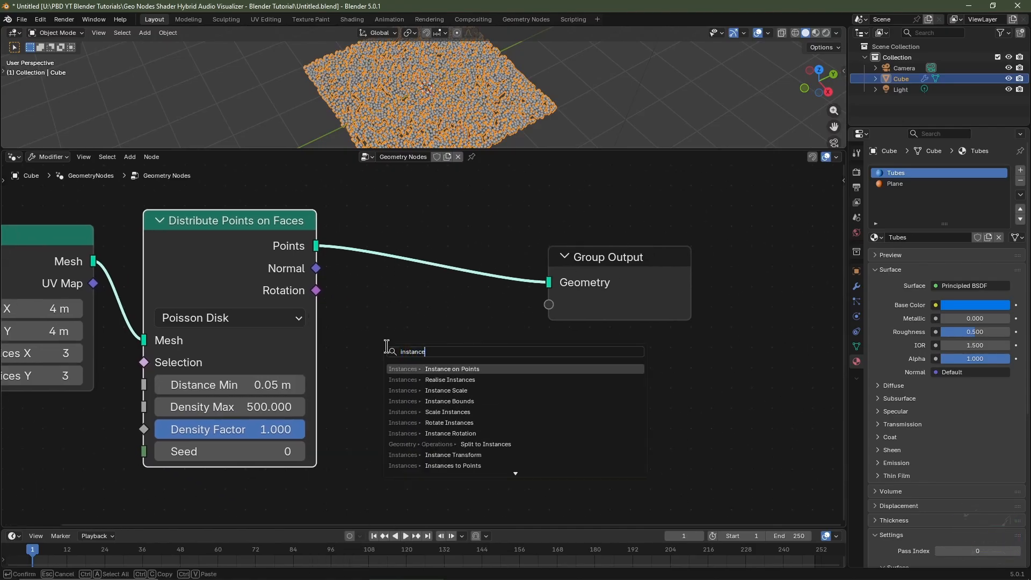
{"action": "left_click", "coordinate": [424, 369]}
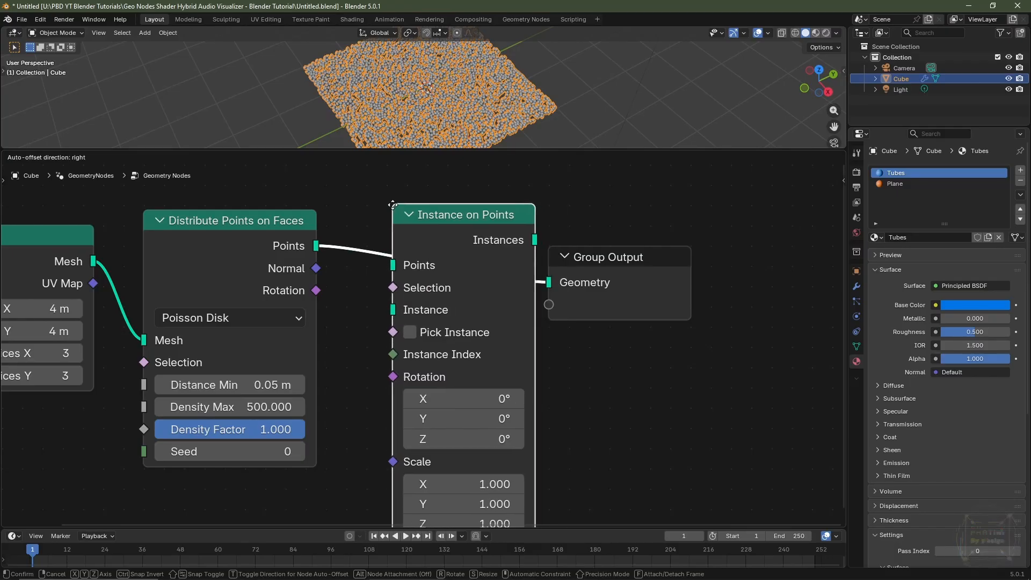
{"action": "left_click", "coordinate": [399, 234]}
Add a Mesh Circle node and connect its Mesh output to the Instance input of Instance on Points.
{"action": "scroll", "coordinate": [398, 234], "scroll_direction": "down", "scroll_amount": 2}
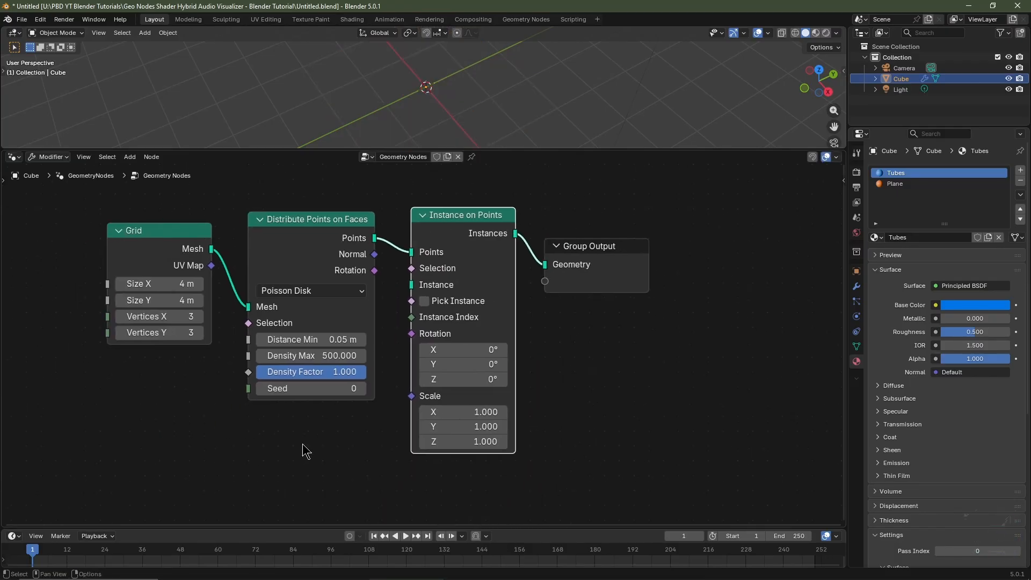
{"action": "key", "text": "shift+a"}
{"action": "mouse_move", "coordinate": [304, 446]}
{"action": "type", "text": "mesh ci"}
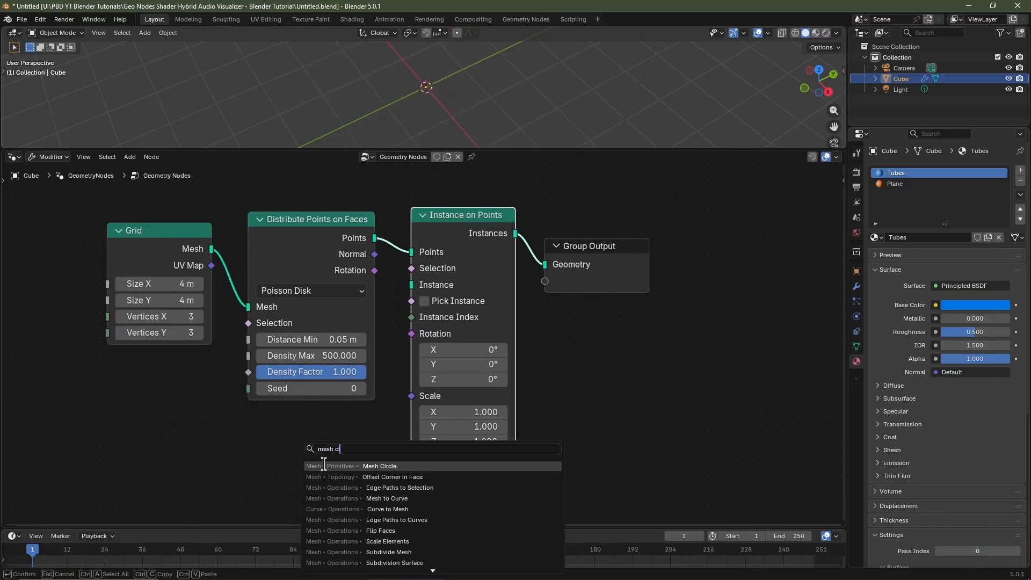
{"action": "left_click", "coordinate": [324, 463]}
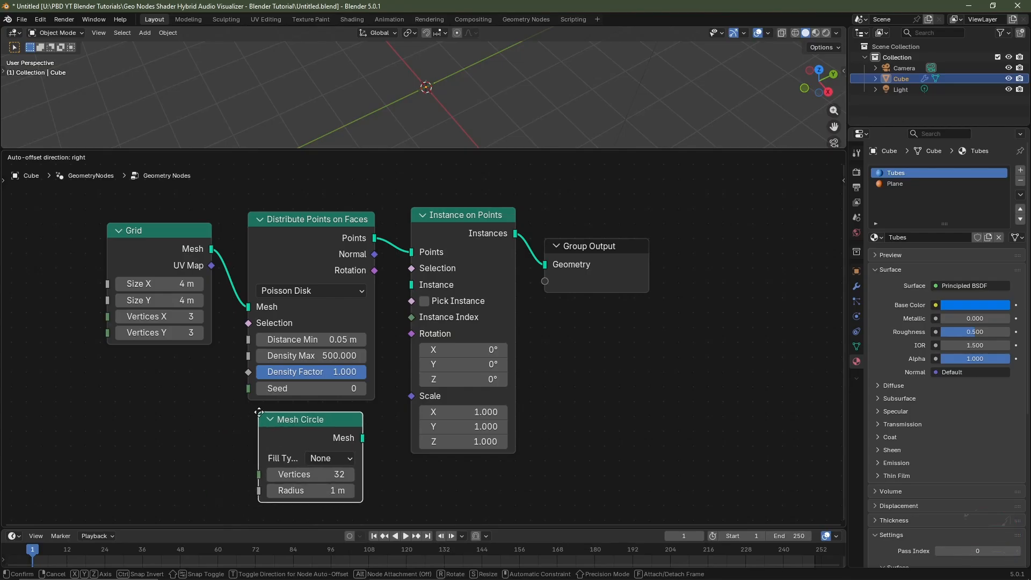
{"action": "left_click", "coordinate": [359, 445]}
{"action": "left_click_drag", "start_coordinate": [363, 438], "coordinate": [425, 288]}
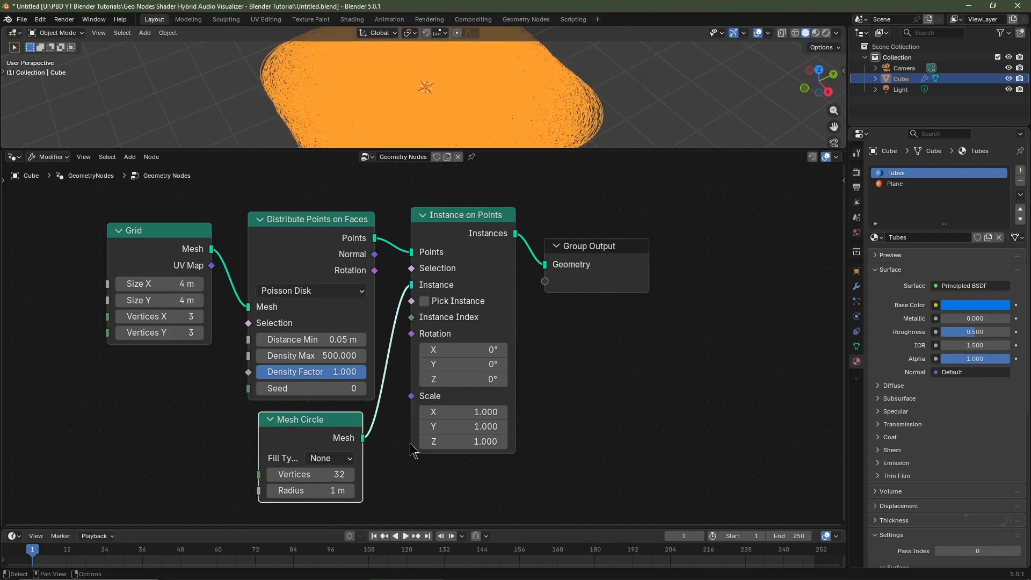
Set the Mesh Circle's Vertices to 24, Radius to 0.05 m and Fill Type to N-Gon.
{"action": "left_click", "coordinate": [315, 473]}
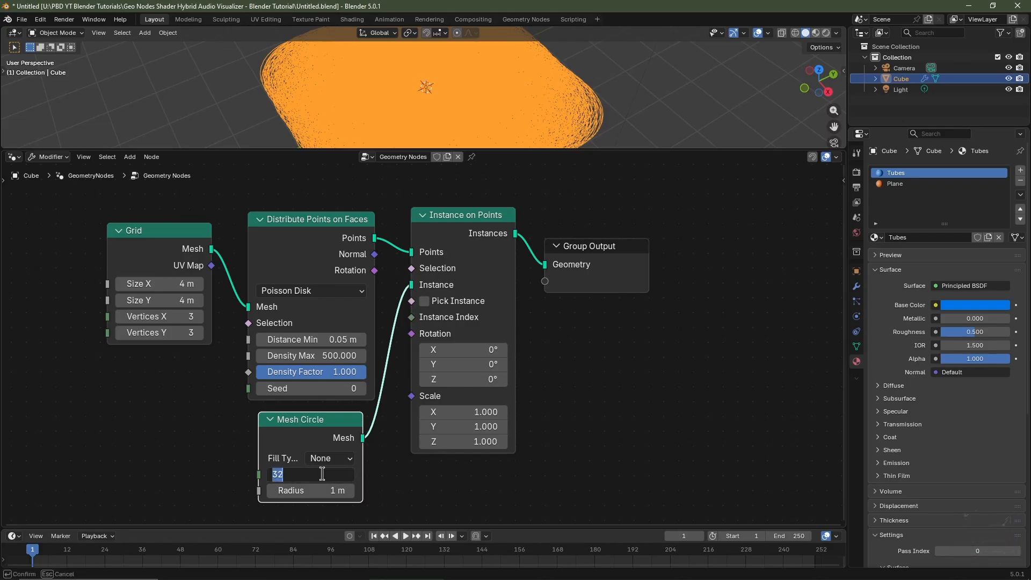
{"action": "key", "text": "Tab"}
{"action": "type", "text": "0.05"}
{"action": "key", "text": "Return"}
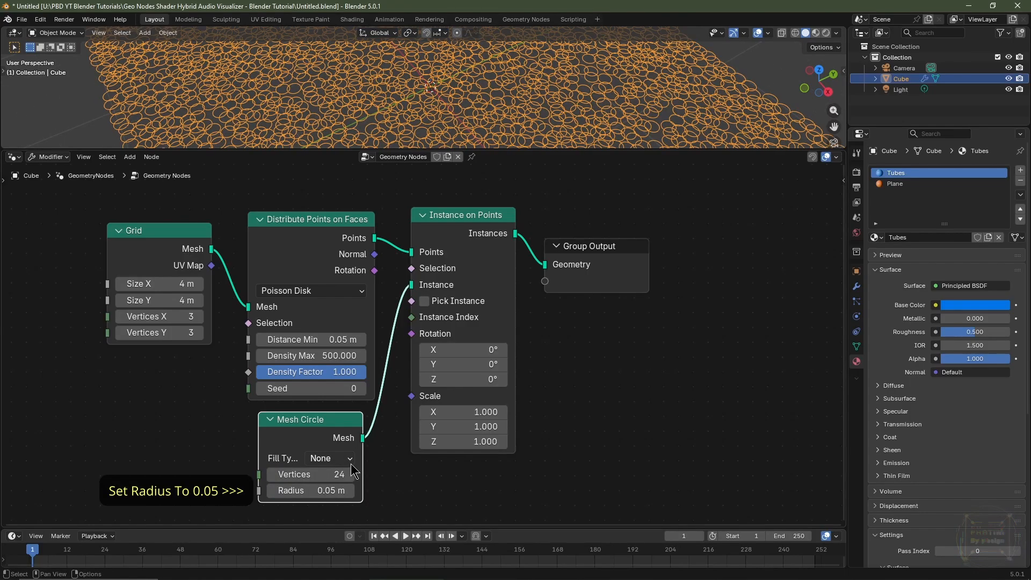
{"action": "left_click", "coordinate": [346, 459]}
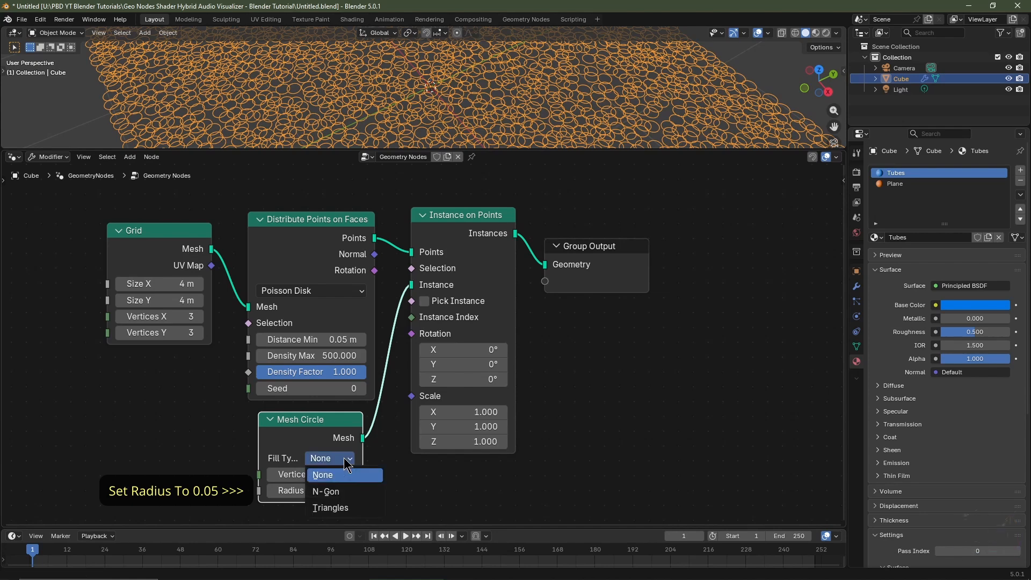
{"action": "left_click", "coordinate": [356, 490]}
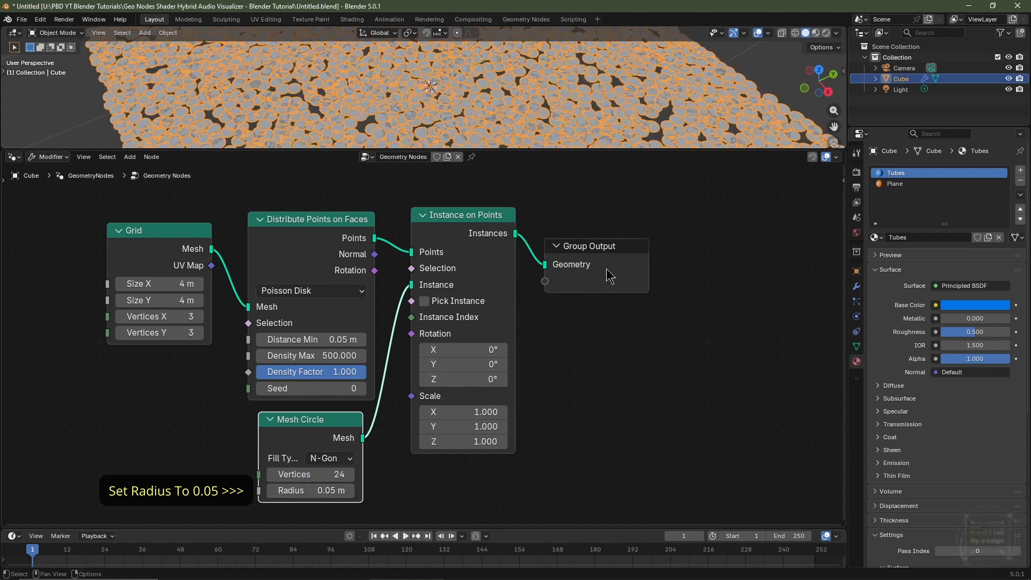
Move the Instance on Points and Group Output nodes further right along X.
{"action": "left_click_drag", "start_coordinate": [656, 202], "coordinate": [471, 345]}
{"action": "key", "text": "g"}
{"action": "key", "text": "x"}
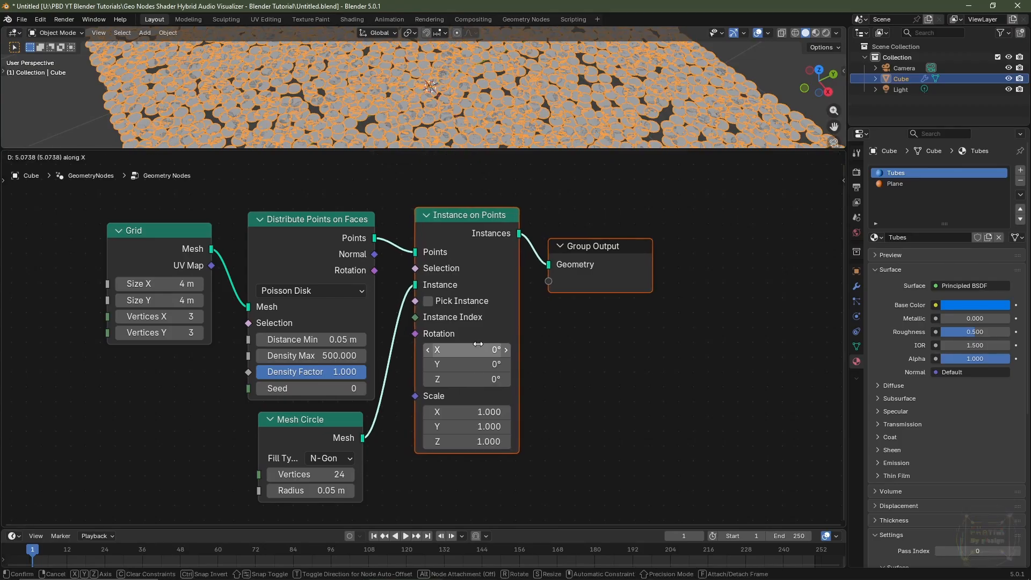
{"action": "left_click", "coordinate": [638, 354]}
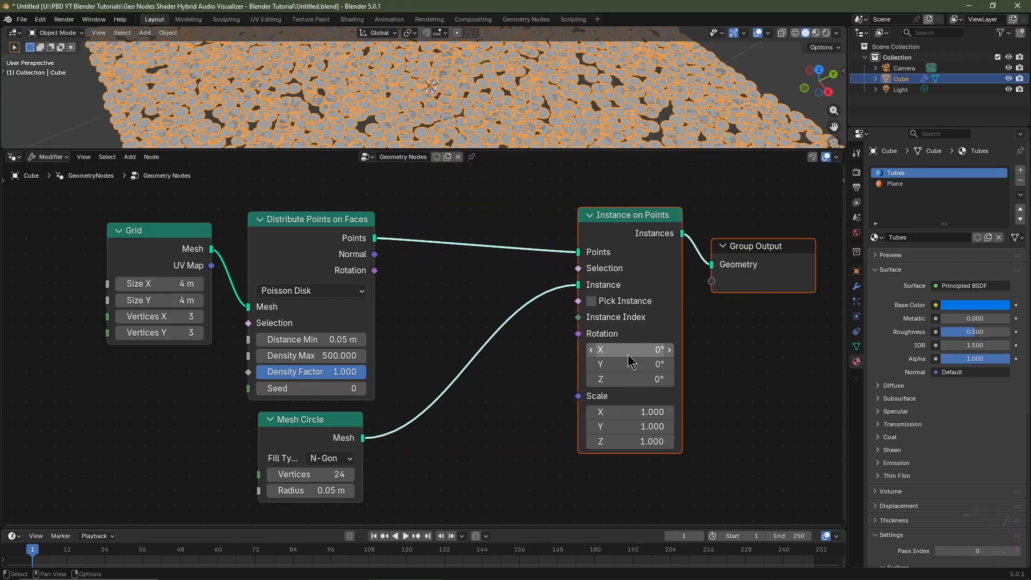
Add an Align Rotation to Vector node and feed the distribution's Normal output into its Vector input.
{"action": "key", "text": "shift+a"}
{"action": "mouse_move", "coordinate": [453, 352]}
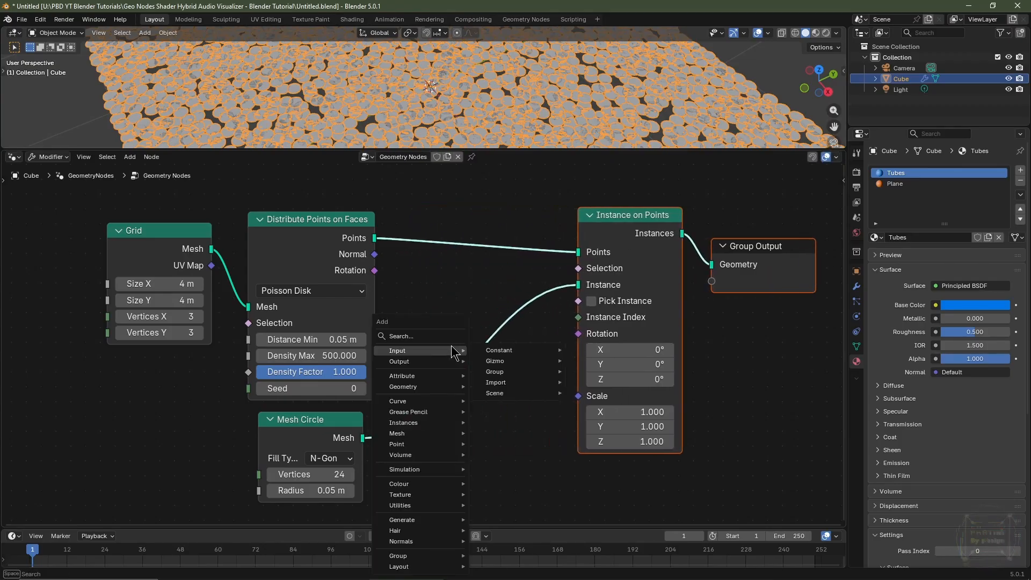
{"action": "type", "text": "alig"}
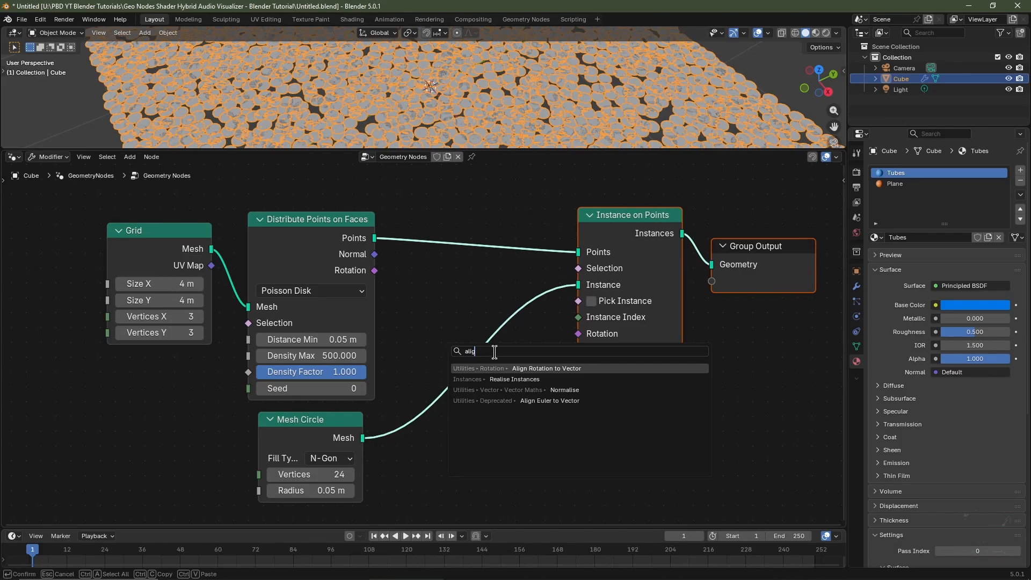
{"action": "left_click", "coordinate": [495, 368]}
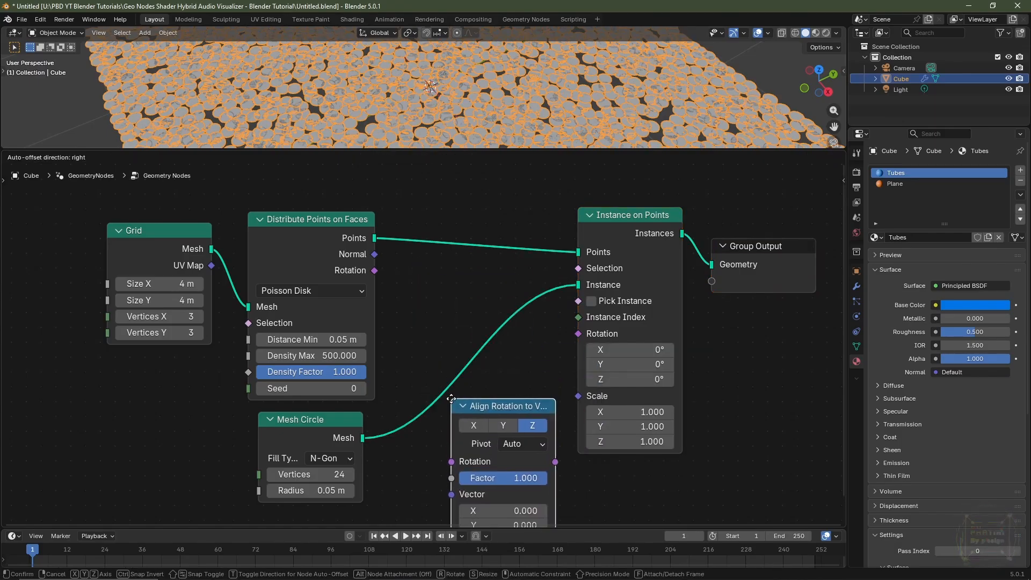
{"action": "left_click", "coordinate": [495, 400]}
{"action": "middle_click_drag", "start_coordinate": [493, 398], "coordinate": [500, 363]}
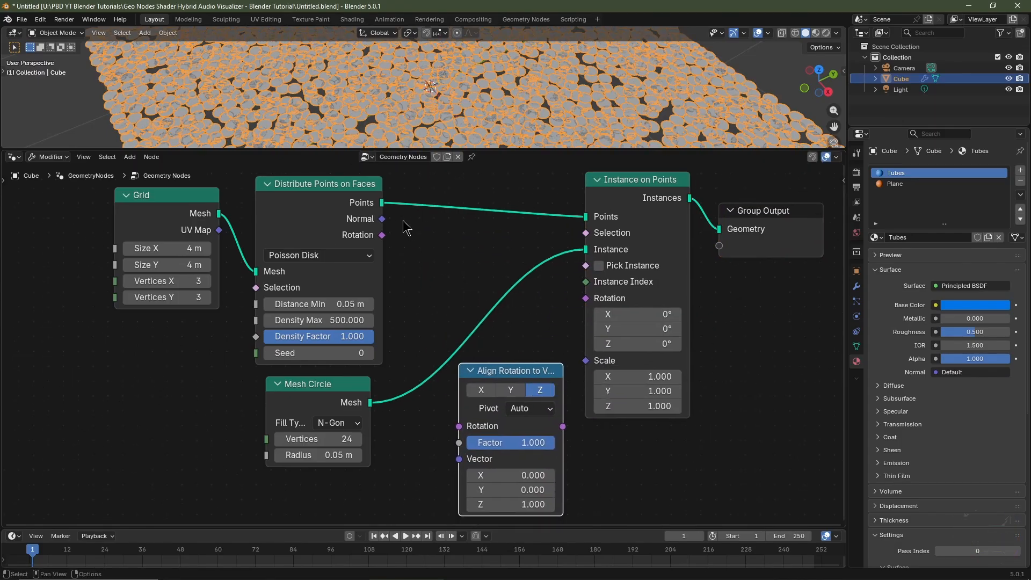
{"action": "left_click_drag", "start_coordinate": [382, 221], "coordinate": [458, 460]}
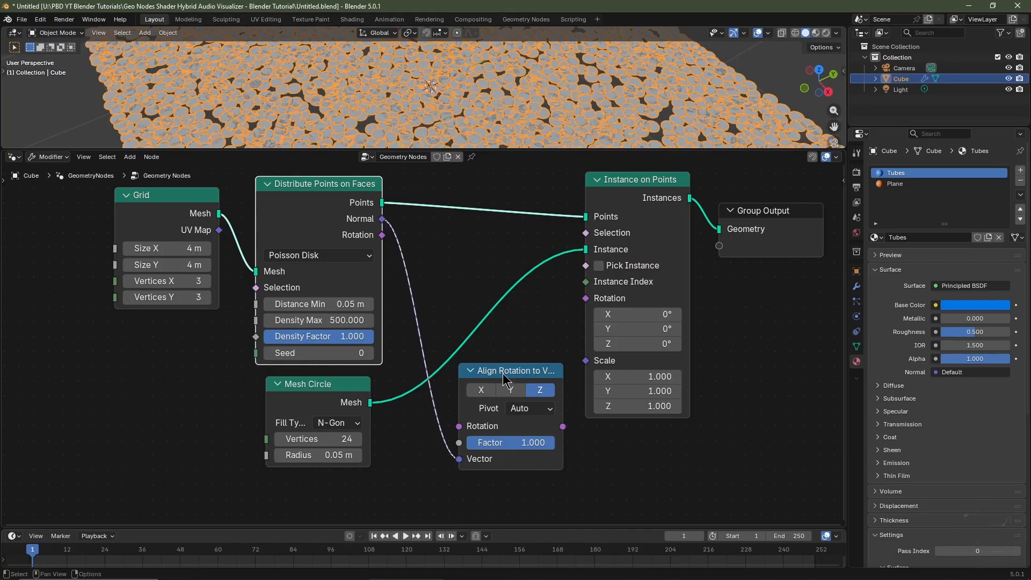
Reposition the Align Rotation to Vector node and connect its Rotation output to the Rotation input of Instance on Points.
{"action": "key", "text": "g"}
{"action": "left_click", "coordinate": [448, 229]}
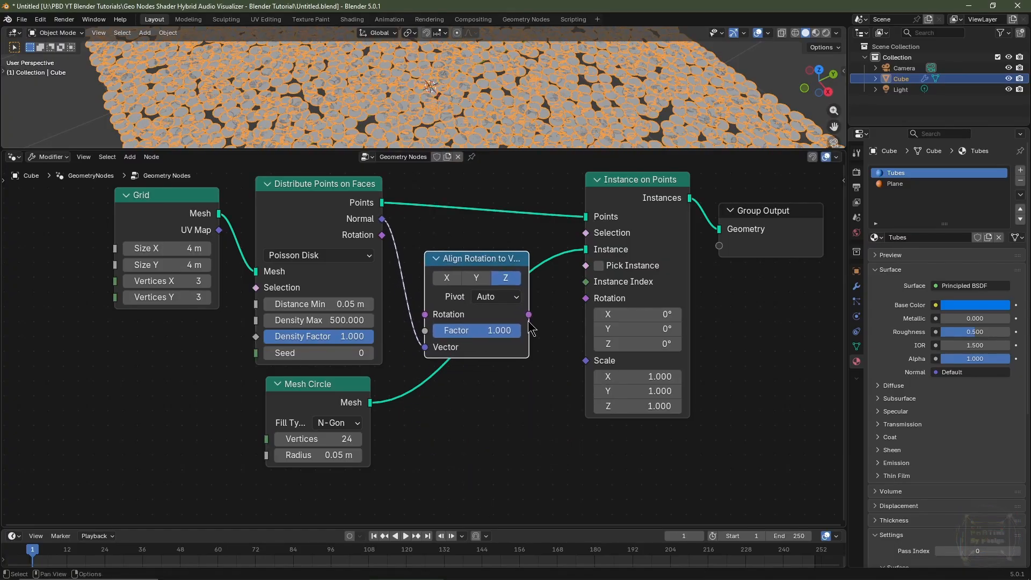
{"action": "left_click_drag", "start_coordinate": [529, 315], "coordinate": [585, 308]}
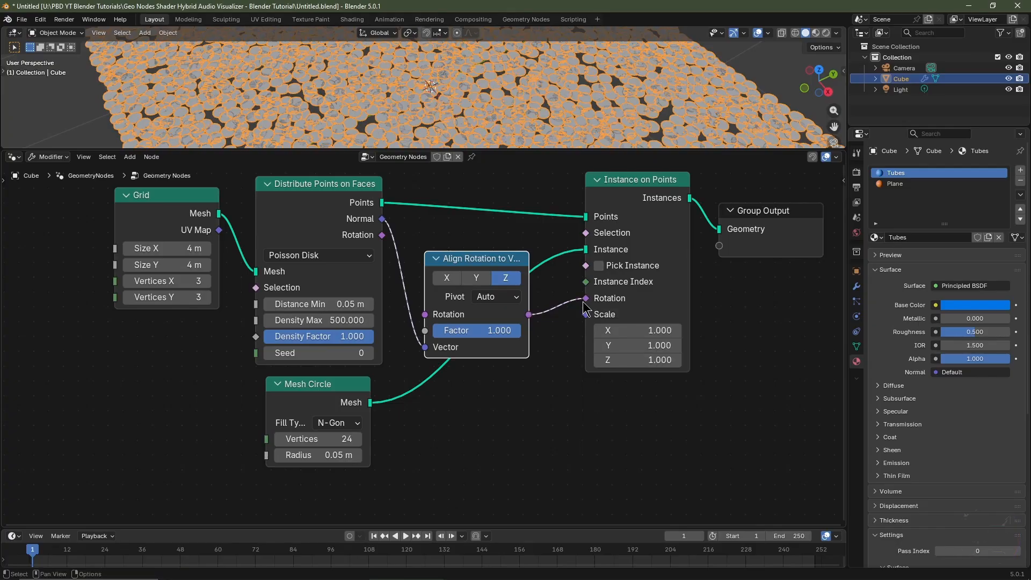
Rearrange the Instance on Points, Align Rotation and Group Output nodes into a tidier layout.
{"action": "scroll", "coordinate": [603, 344], "scroll_direction": "down", "scroll_amount": 4}
{"action": "middle_click_drag", "start_coordinate": [603, 344], "coordinate": [479, 283]}
{"action": "left_click_drag", "start_coordinate": [576, 250], "coordinate": [385, 253]}
{"action": "key", "text": "g"}
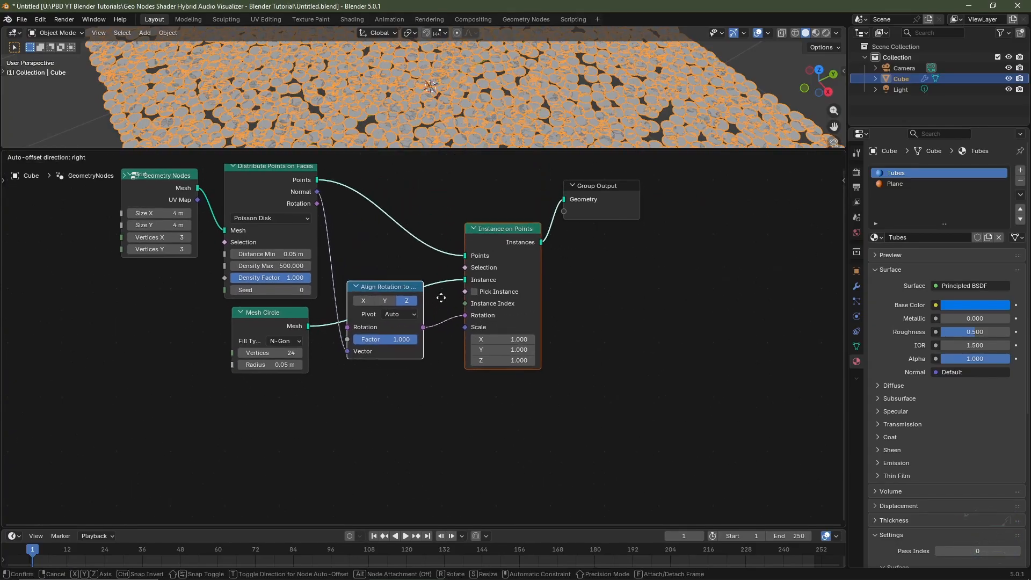
{"action": "left_click", "coordinate": [443, 350]}
{"action": "left_click", "coordinate": [502, 289]}
{"action": "key", "text": "g"}
{"action": "left_click", "coordinate": [500, 255]}
{"action": "middle_click_drag", "start_coordinate": [600, 285], "coordinate": [497, 322]}
{"action": "left_click_drag", "start_coordinate": [507, 226], "coordinate": [614, 260]}
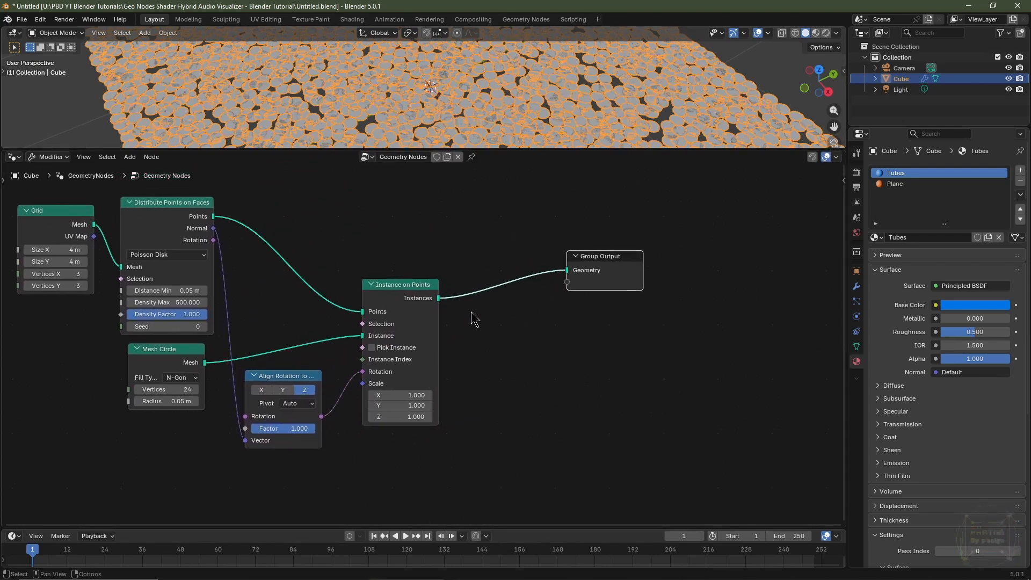
Insert an Extrude Mesh node between Instance on Points and Group Output.
{"action": "key", "text": "shift+a"}
{"action": "type", "text": "extr"}
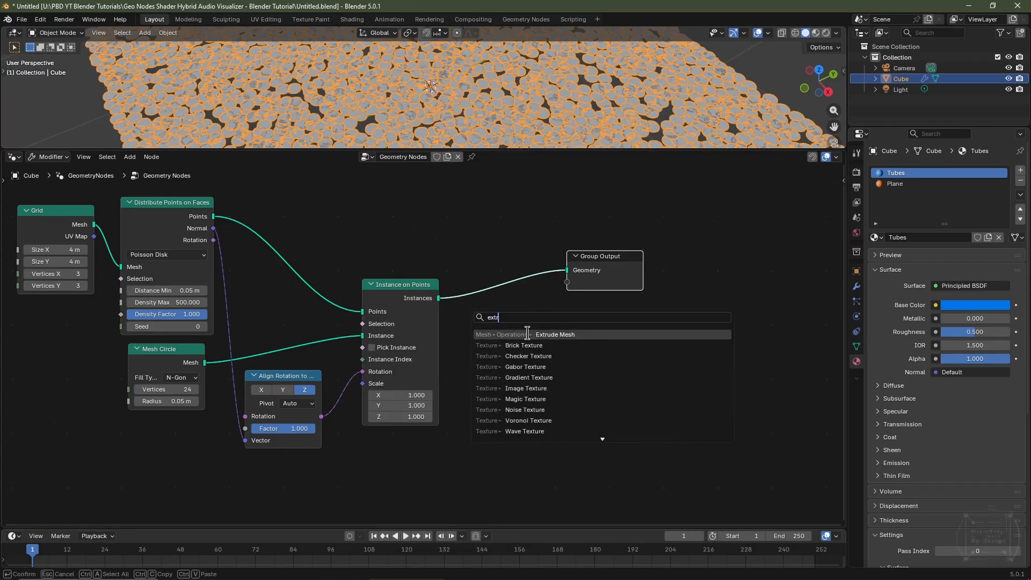
{"action": "key", "text": "Return"}
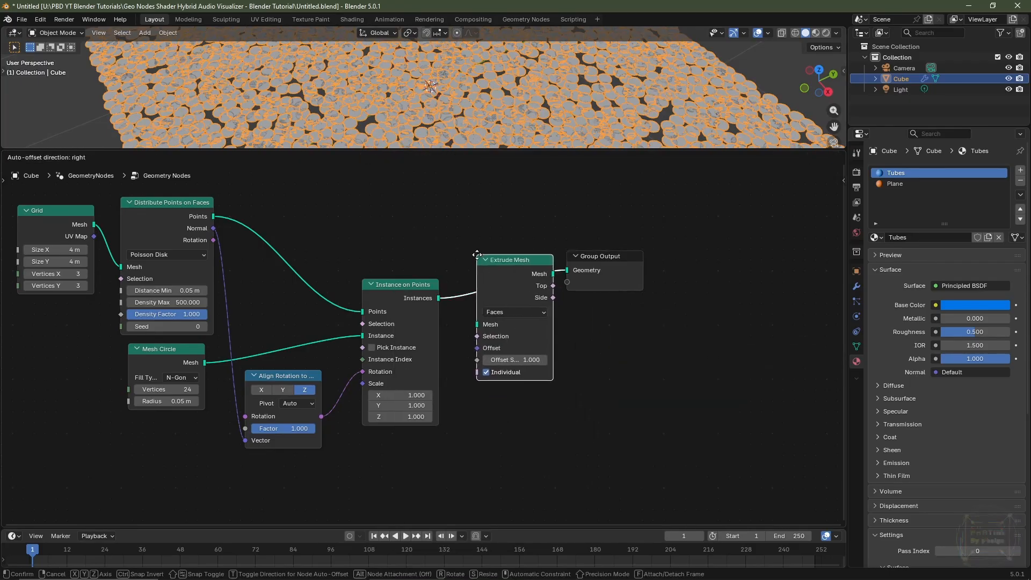
{"action": "left_click", "coordinate": [471, 260]}
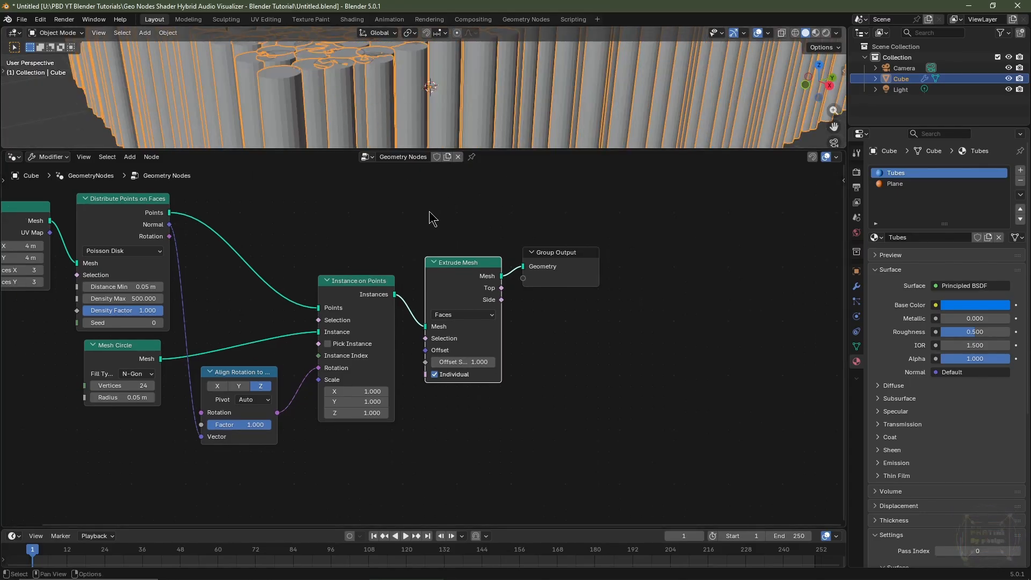
Insert a Set Shade Smooth node between Extrude Mesh and Group Output.
{"action": "key", "text": "shift+a"}
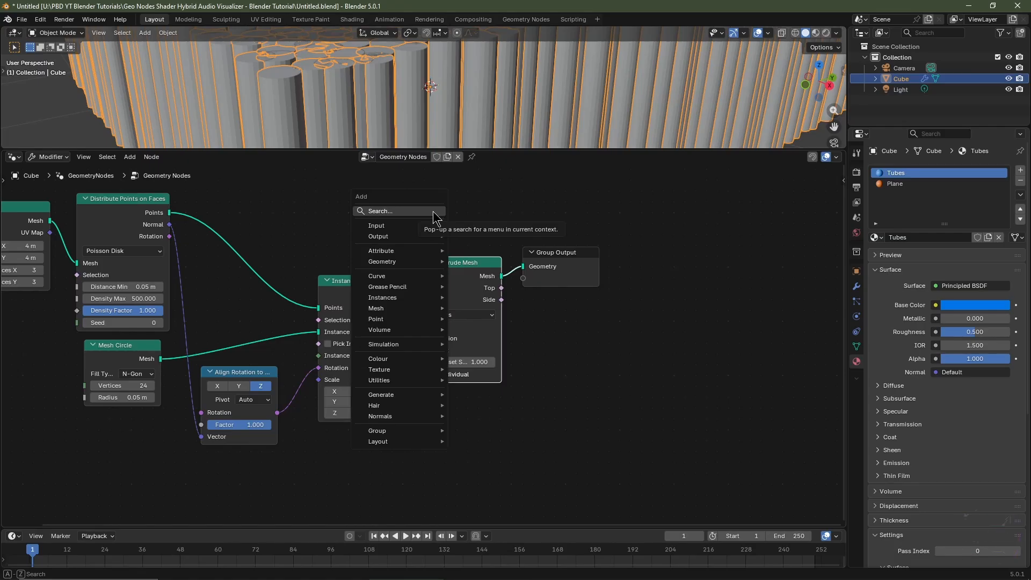
{"action": "left_click", "coordinate": [432, 211]}
{"action": "type", "text": "set shade"}
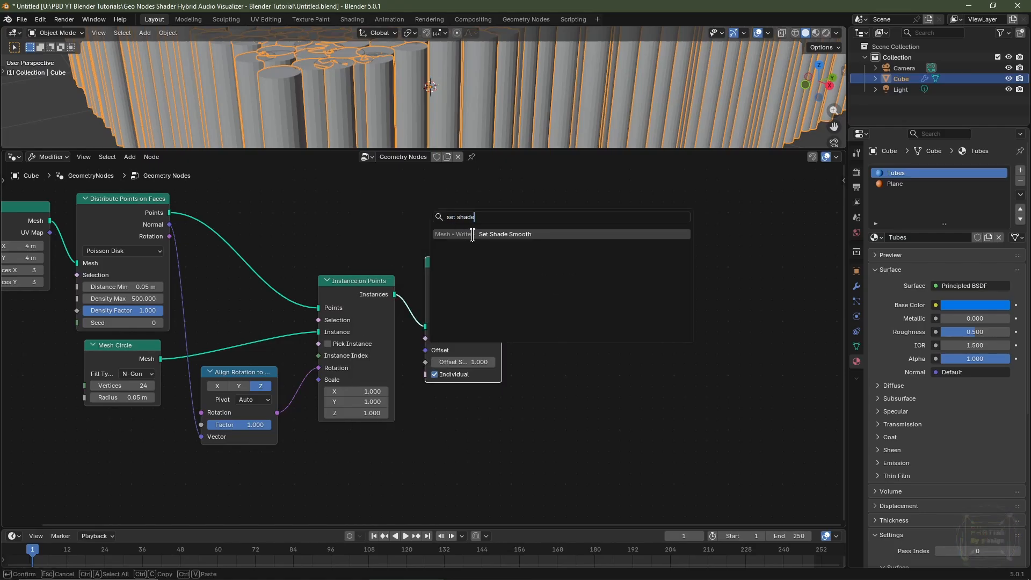
{"action": "left_click", "coordinate": [472, 234]}
{"action": "left_click", "coordinate": [504, 263]}
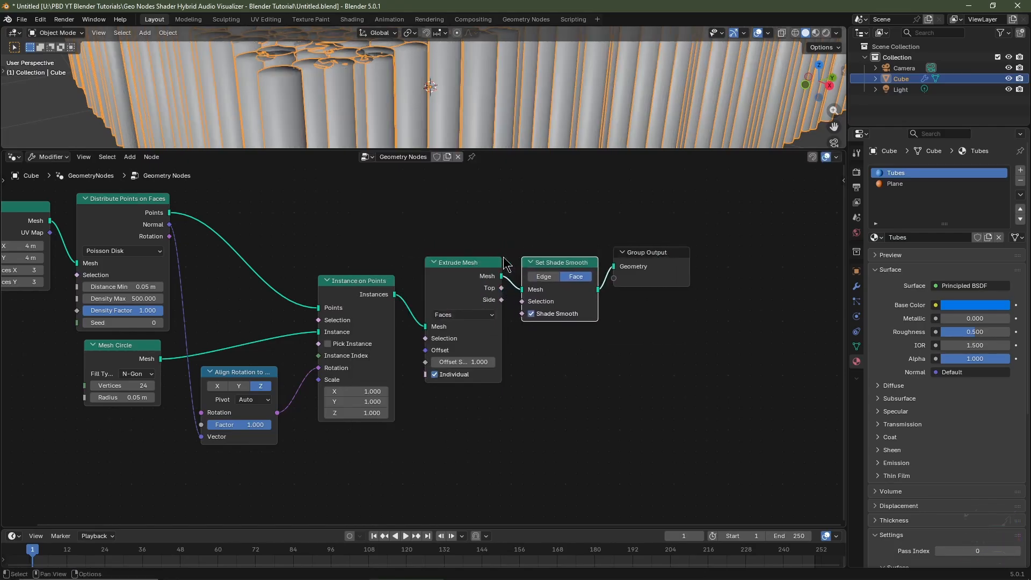
{"action": "mouse_move", "coordinate": [382, 392]}
{"action": "left_mouse_down"}
{"action": "mouse_move", "coordinate": [378, 413]}
{"action": "mouse_move", "coordinate": [323, 413]}
{"action": "mouse_move", "coordinate": [368, 391]}
{"action": "left_mouse_up"}
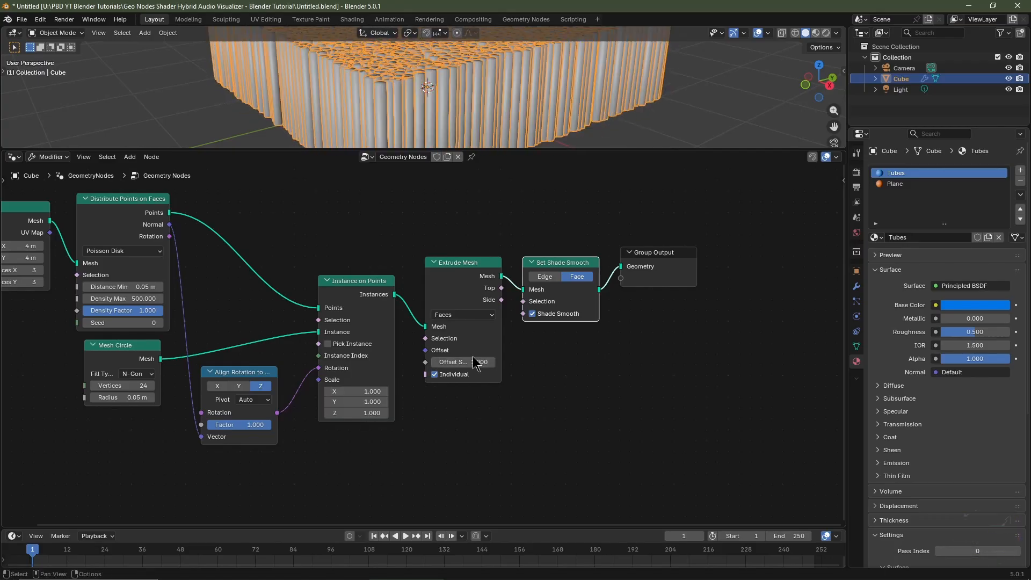
{"action": "mouse_move", "coordinate": [474, 361]}
{"action": "left_mouse_down"}
{"action": "mouse_move", "coordinate": [463, 362]}
{"action": "mouse_move", "coordinate": [469, 374]}
{"action": "left_mouse_up"}
{"action": "middle_click_drag", "start_coordinate": [319, 482], "coordinate": [394, 404]}
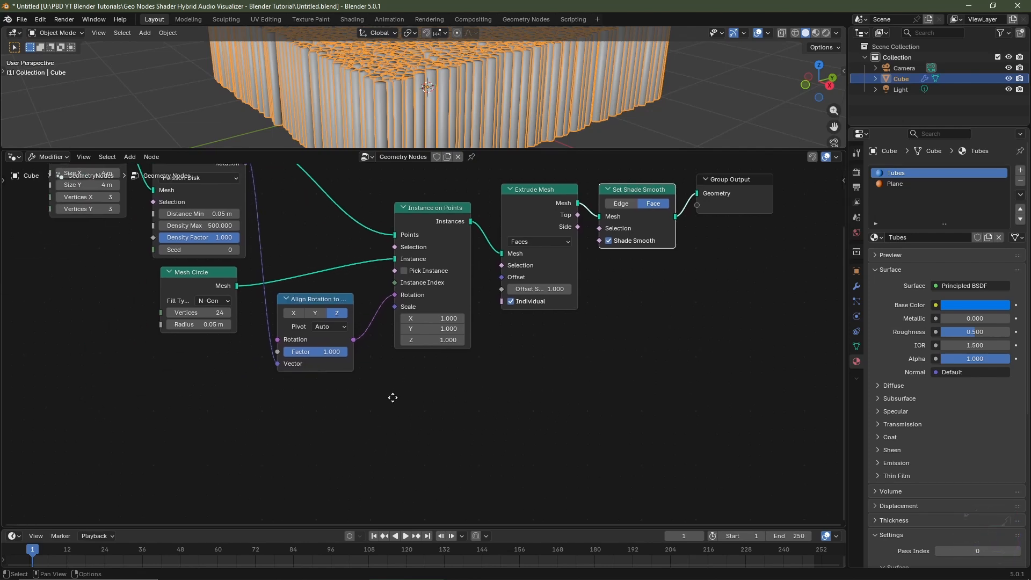
Add a Noise Texture node below the Align Rotation to Vector node.
{"action": "key", "text": "shift+a"}
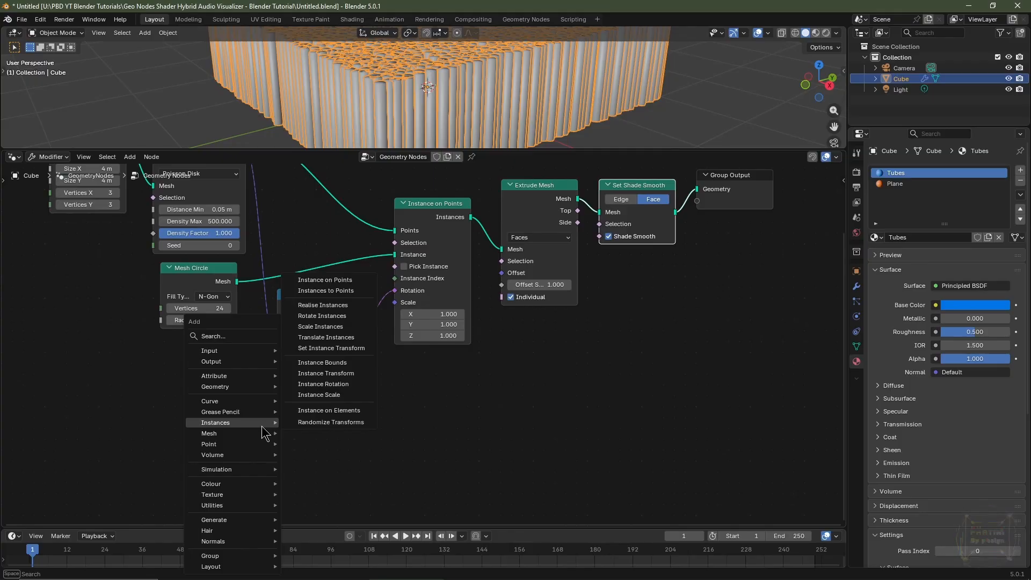
{"action": "type", "text": "nois"}
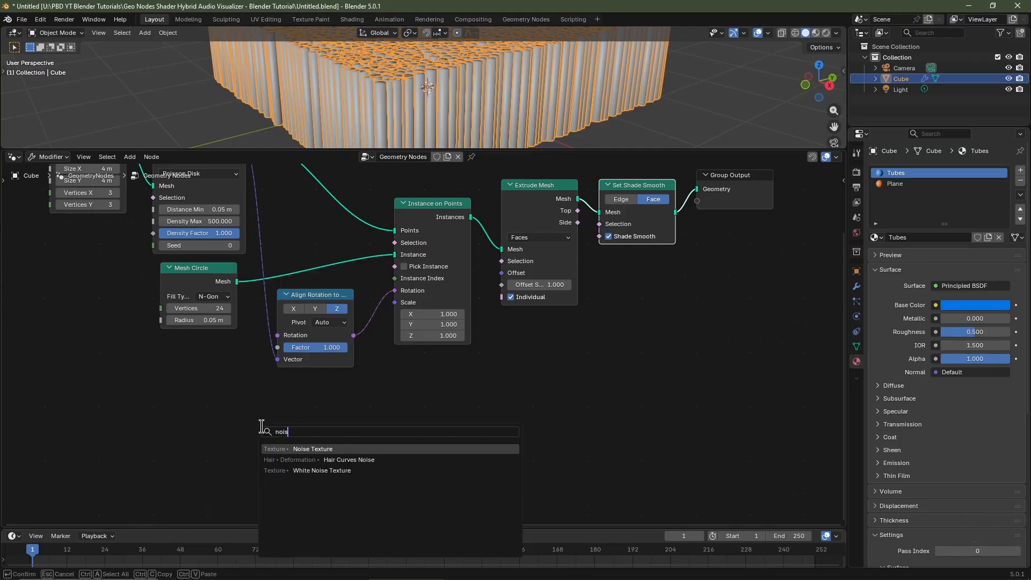
{"action": "left_click", "coordinate": [295, 448]}
{"action": "left_click", "coordinate": [293, 410]}
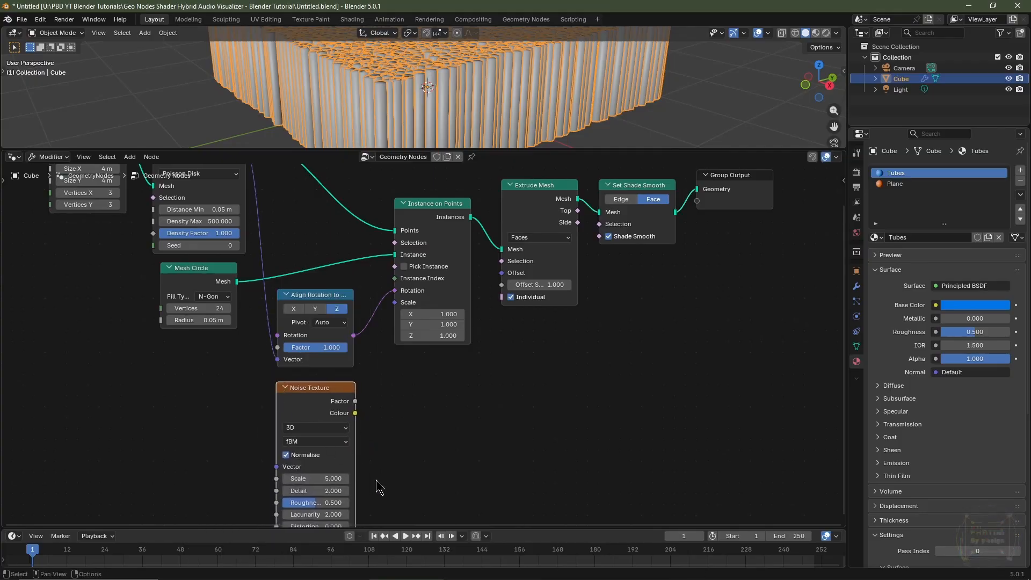
Set the Noise Texture to 4D, with Scale 1 and Roughness 0.25.
{"action": "middle_click_drag", "start_coordinate": [379, 487], "coordinate": [387, 465]}
{"action": "left_click", "coordinate": [322, 404]}
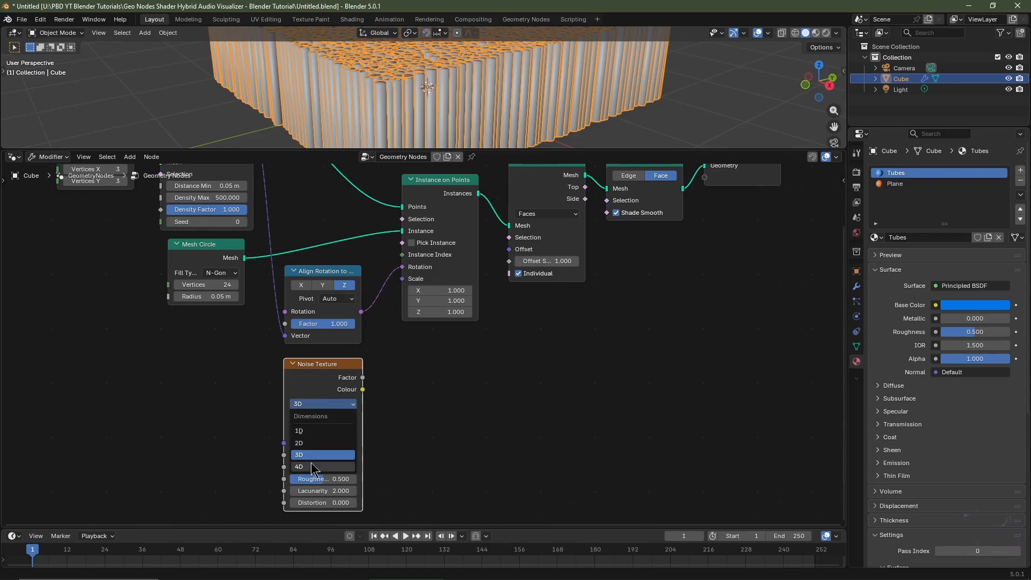
{"action": "left_click", "coordinate": [313, 466]}
{"action": "left_click", "coordinate": [346, 467]}
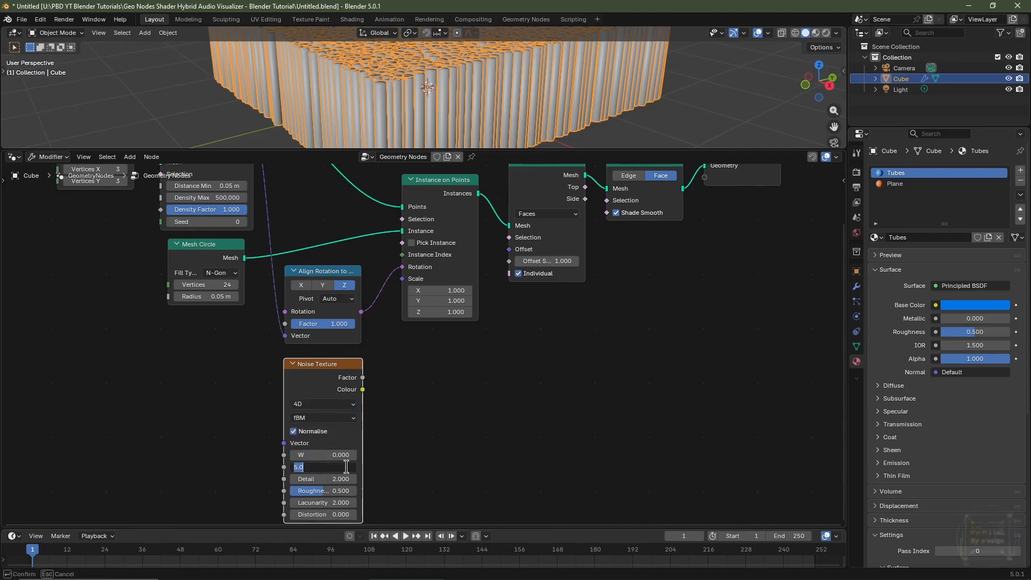
{"action": "type", "text": "1"}
{"action": "key", "text": "Tab"}
{"action": "key", "text": "Tab"}
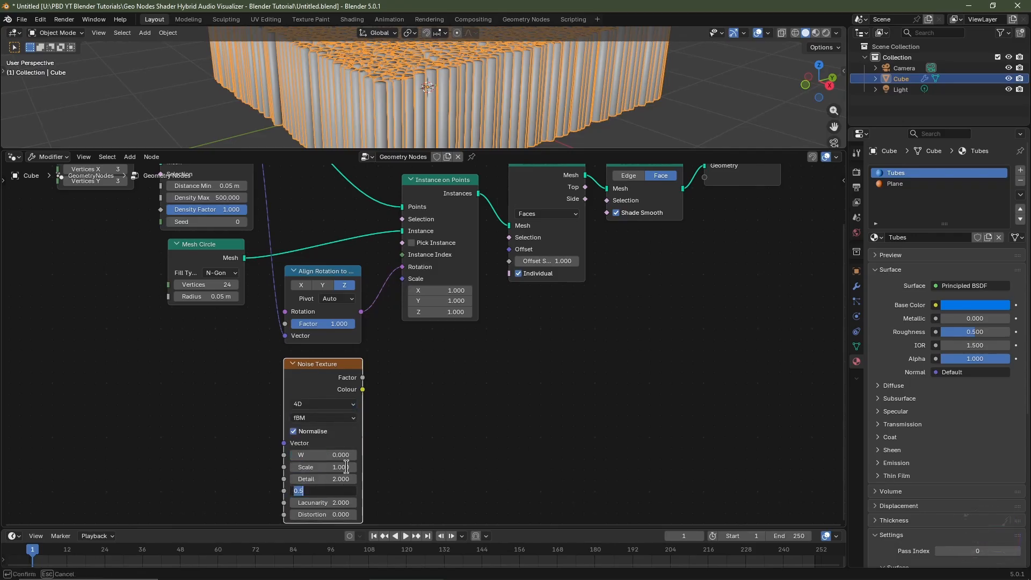
{"action": "key", "text": "Return"}
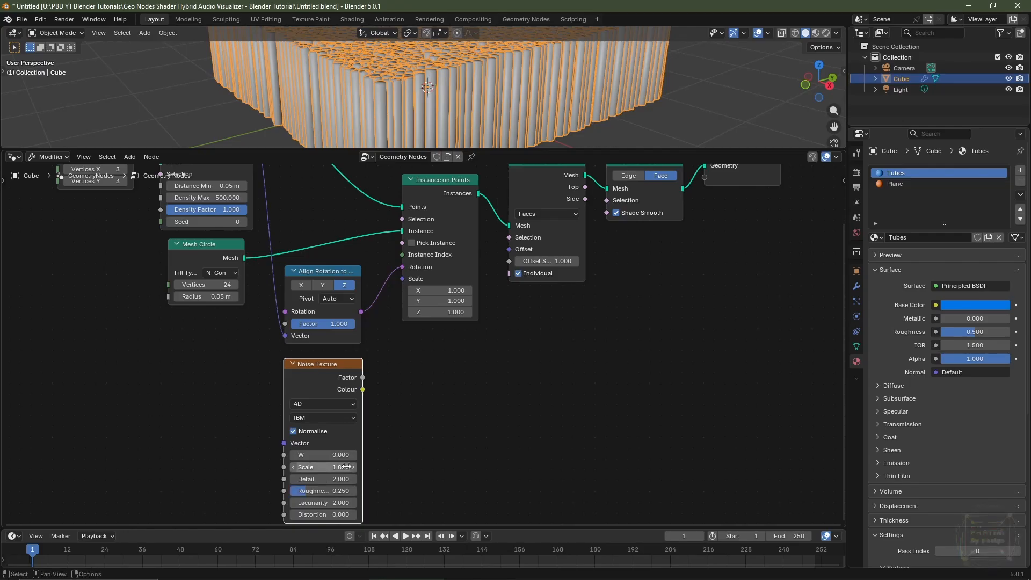
Connect the noise Factor output to the Instance on Points Scale input and move the Noise Texture node leftward.
{"action": "left_click_drag", "start_coordinate": [362, 377], "coordinate": [403, 280]}
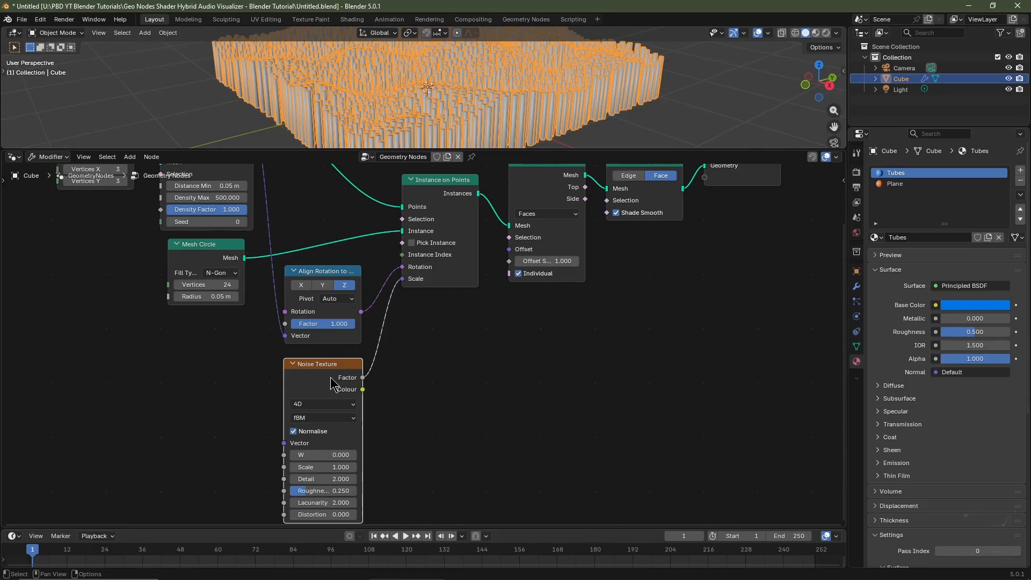
{"action": "left_click_drag", "start_coordinate": [331, 383], "coordinate": [204, 390]}
{"action": "middle_click_drag", "start_coordinate": [422, 370], "coordinate": [396, 428]}
{"action": "middle_click_drag", "start_coordinate": [539, 81], "coordinate": [521, 86]}
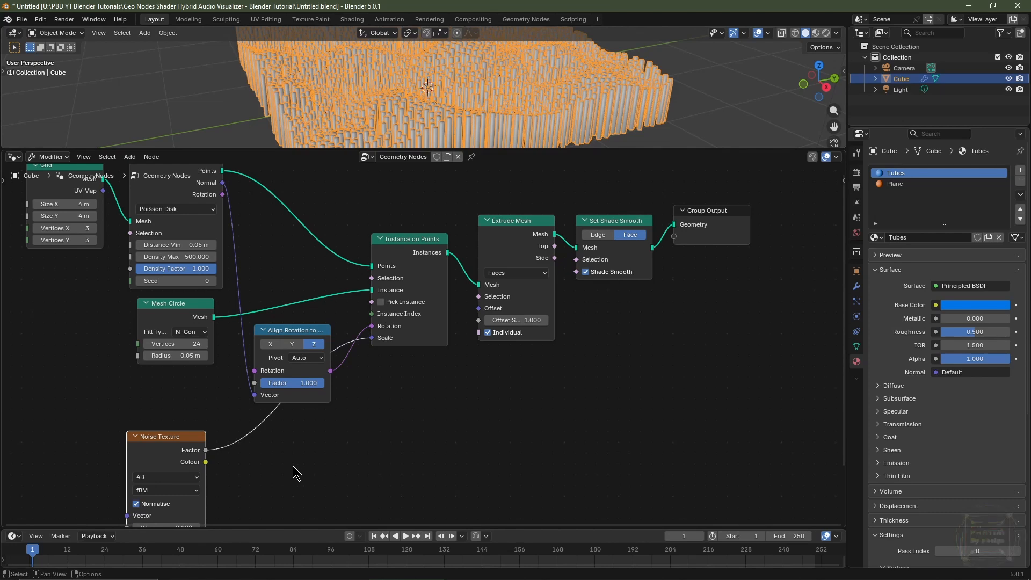
Insert a Map Range node on the link between the noise Factor and the instance Scale.
{"action": "key", "text": "shift+a"}
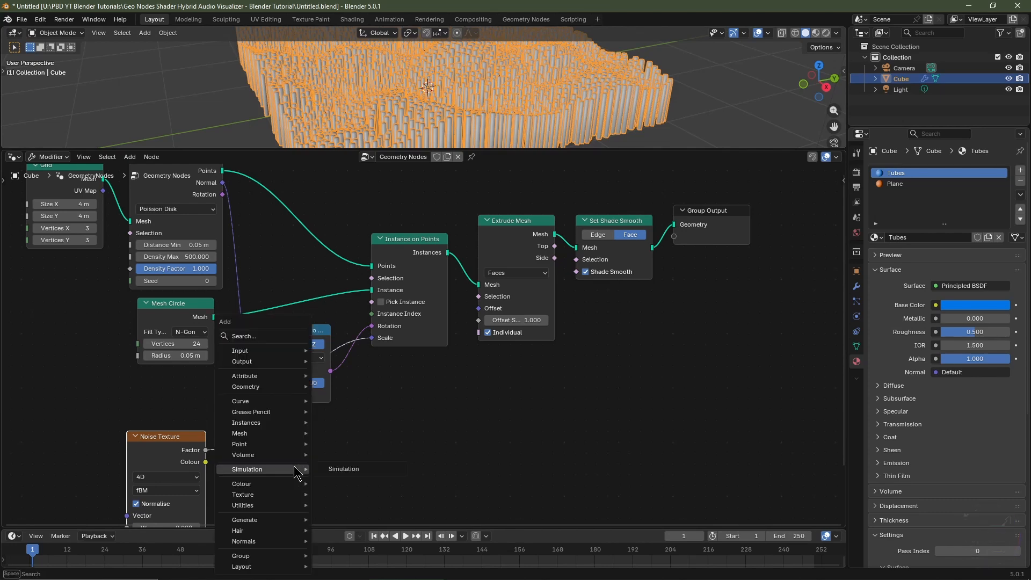
{"action": "type", "text": "map"}
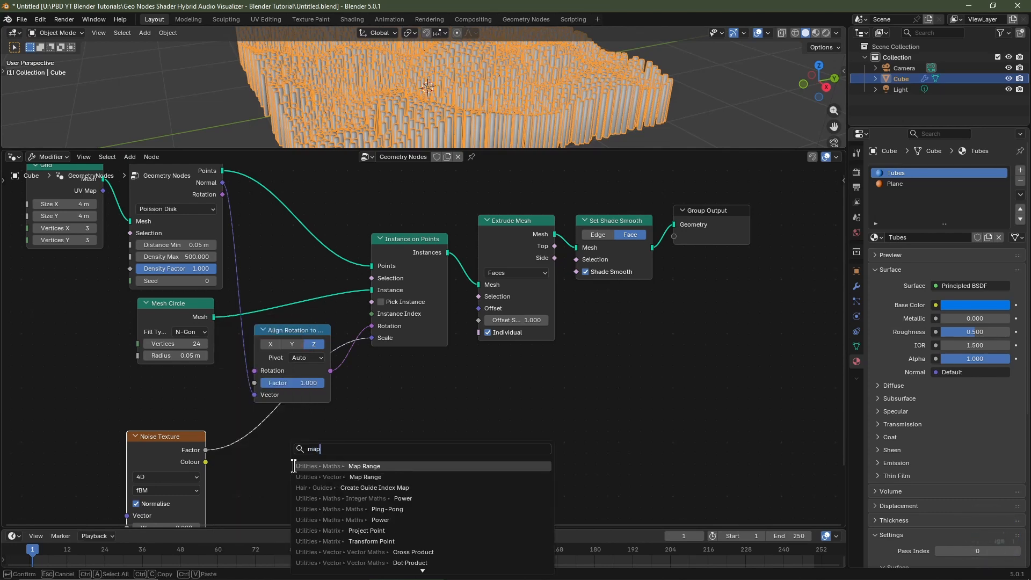
{"action": "left_click", "coordinate": [355, 466]}
{"action": "left_click", "coordinate": [257, 421]}
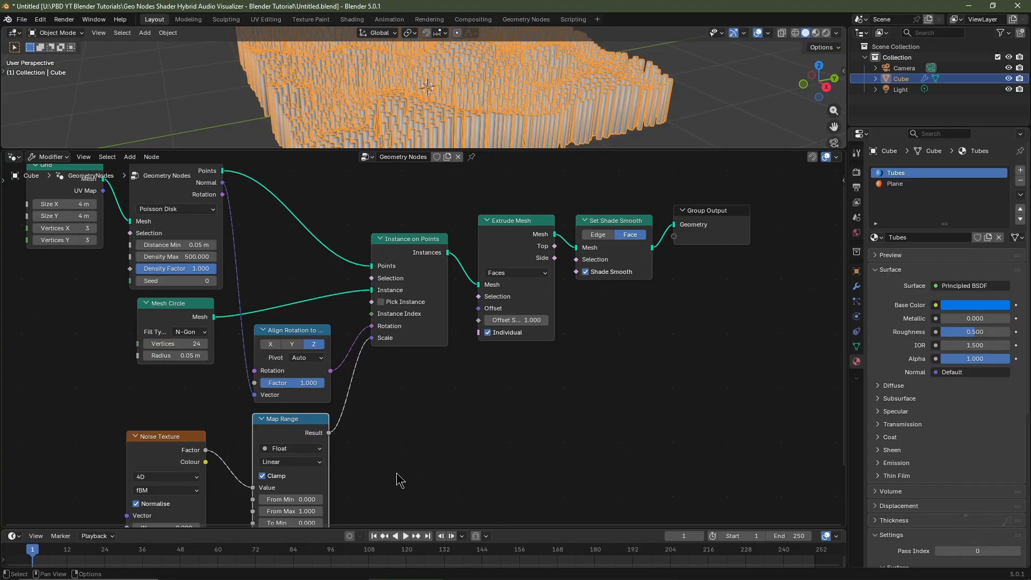
Set the Map Range node's From Min and To Min to 0.25.
{"action": "scroll", "coordinate": [398, 480], "scroll_direction": "up", "scroll_amount": 2}
{"action": "double_click", "coordinate": [299, 438]}
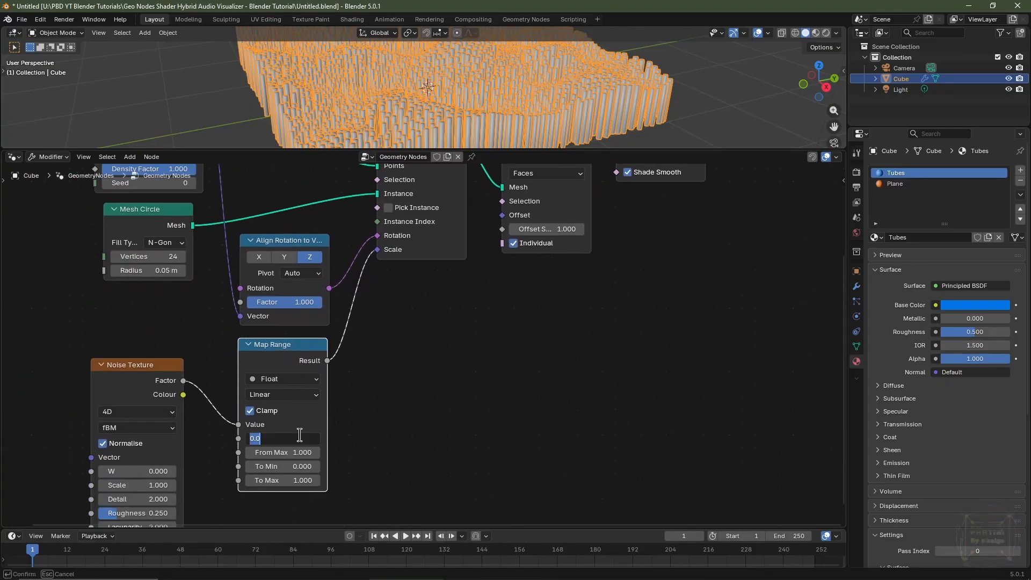
{"action": "key", "text": "Tab"}
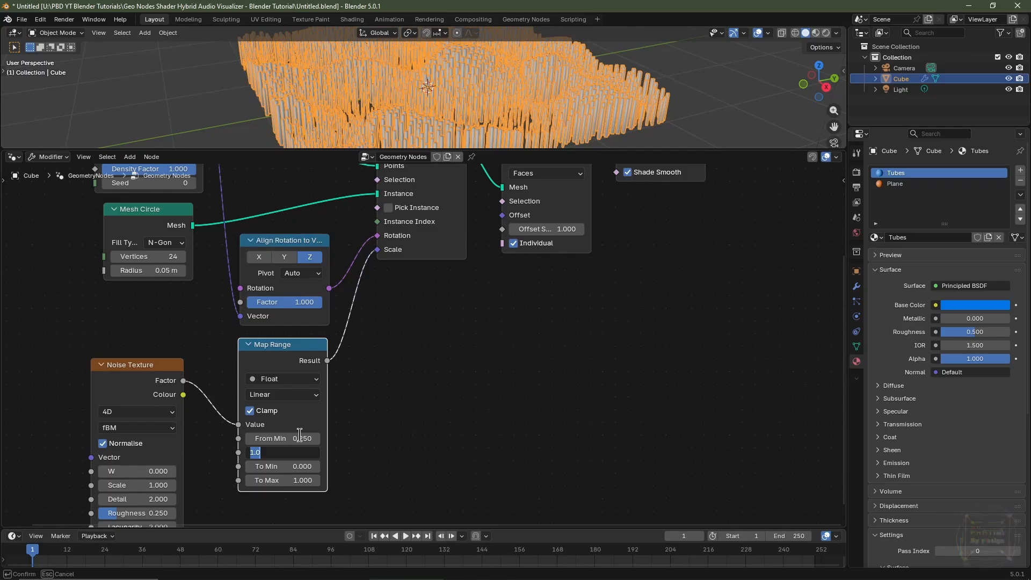
{"action": "key", "text": "Tab"}
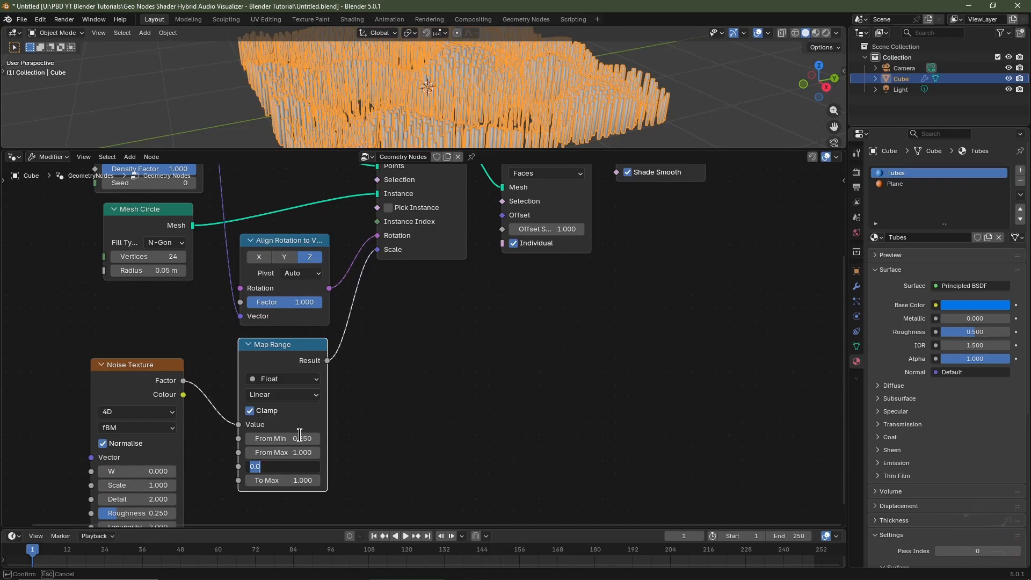
{"action": "key", "text": "Return"}
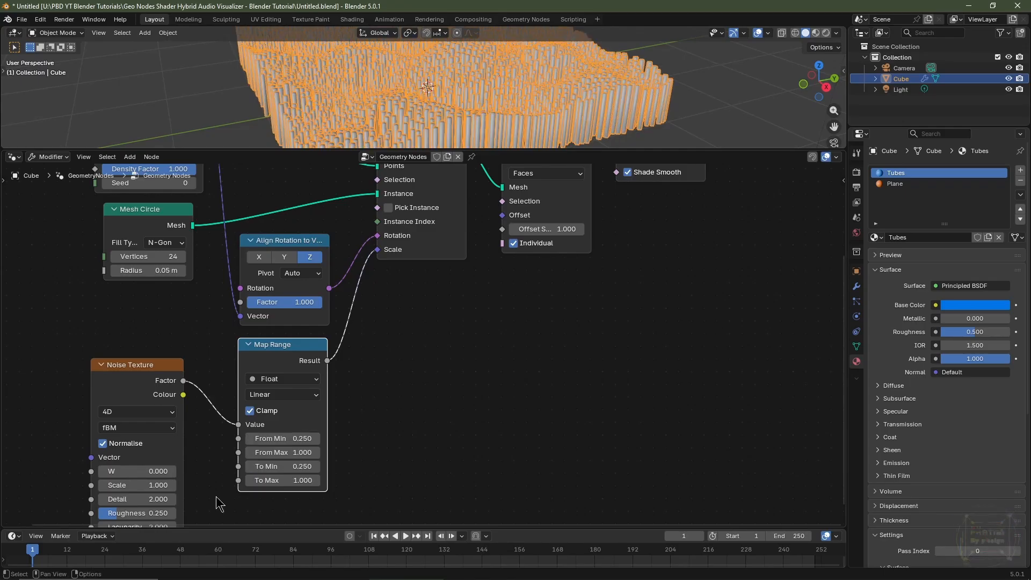
Connect the noise Factor output to the Extrude Mesh Offset Scale input.
{"action": "mouse_move", "coordinate": [289, 481]}
{"action": "left_mouse_down"}
{"action": "mouse_move", "coordinate": [321, 481]}
{"action": "mouse_move", "coordinate": [289, 480]}
{"action": "left_mouse_up"}
{"action": "scroll", "coordinate": [373, 406], "scroll_direction": "down", "scroll_amount": 1}
{"action": "middle_click_drag", "start_coordinate": [516, 315], "coordinate": [514, 327]}
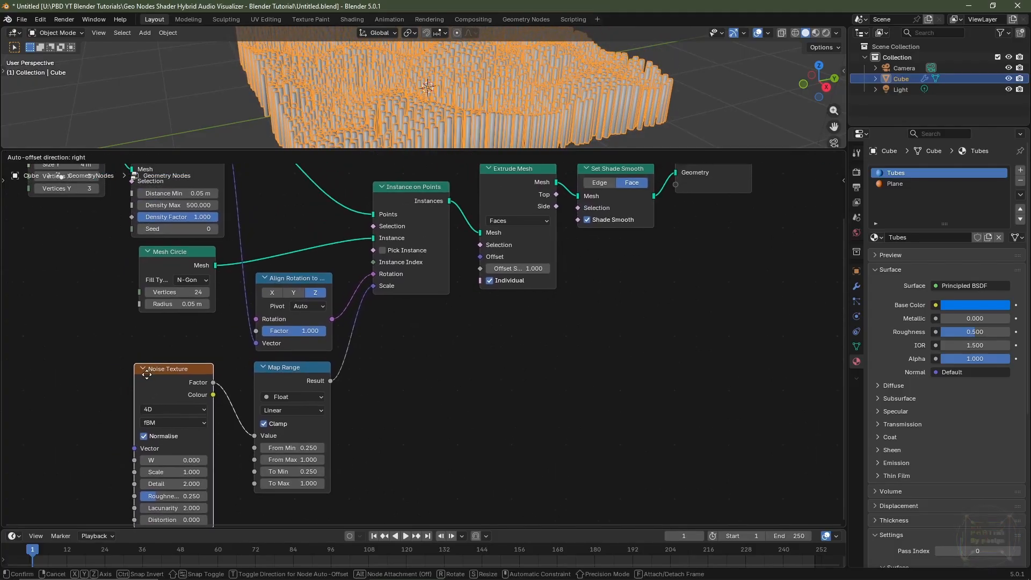
{"action": "left_click_drag", "start_coordinate": [213, 382], "coordinate": [486, 272]}
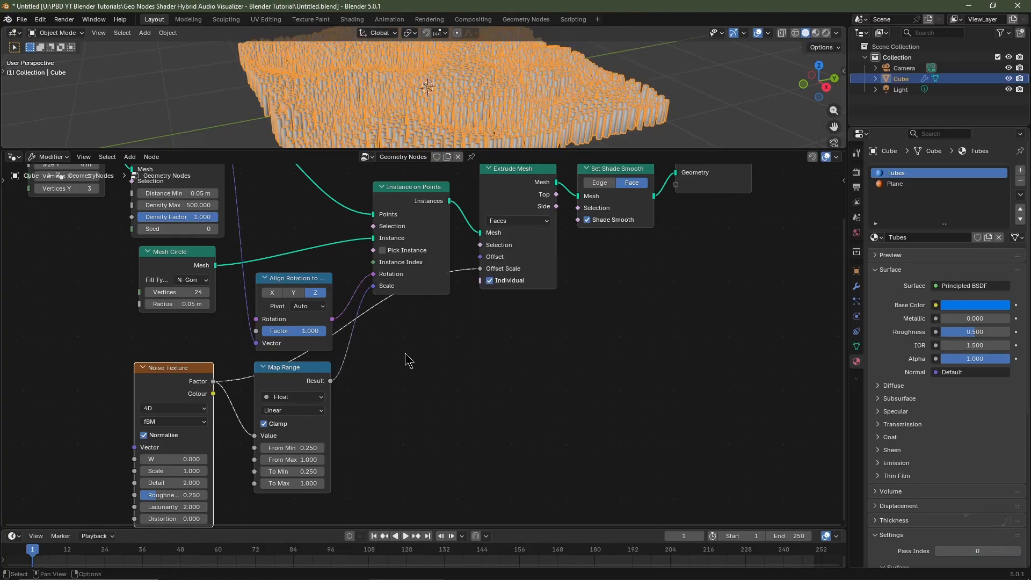
Insert a second Map Range node on the link between the noise Factor and Offset Scale.
{"action": "key", "text": "shift+a"}
{"action": "mouse_move", "coordinate": [409, 359]}
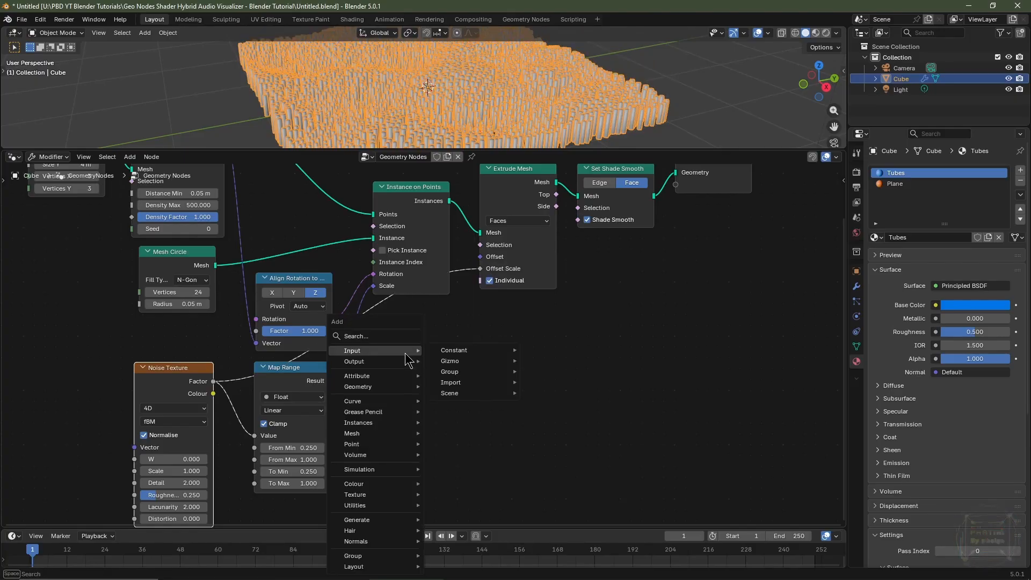
{"action": "type", "text": "map"}
{"action": "left_click", "coordinate": [430, 374]}
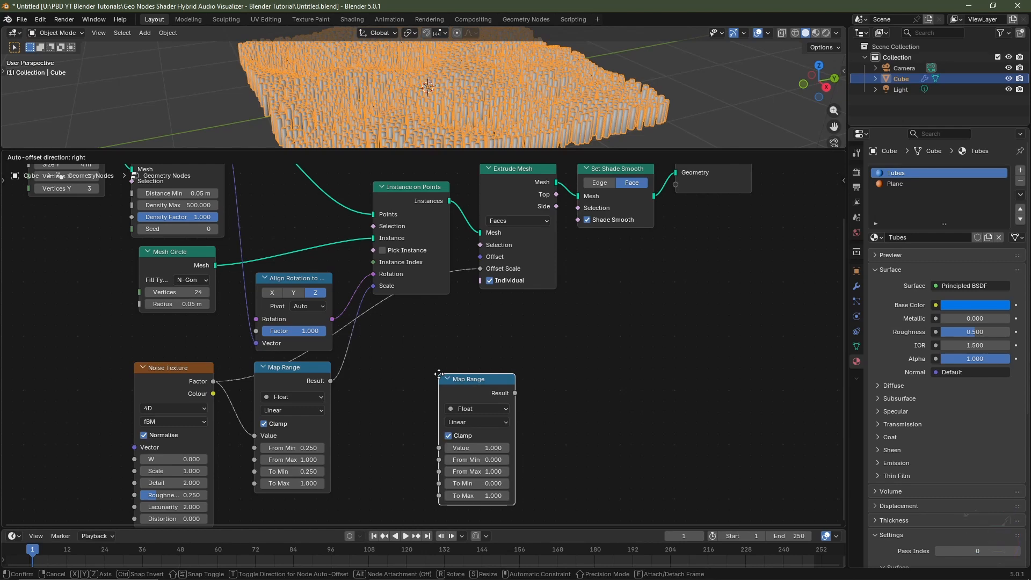
{"action": "left_click", "coordinate": [378, 305]}
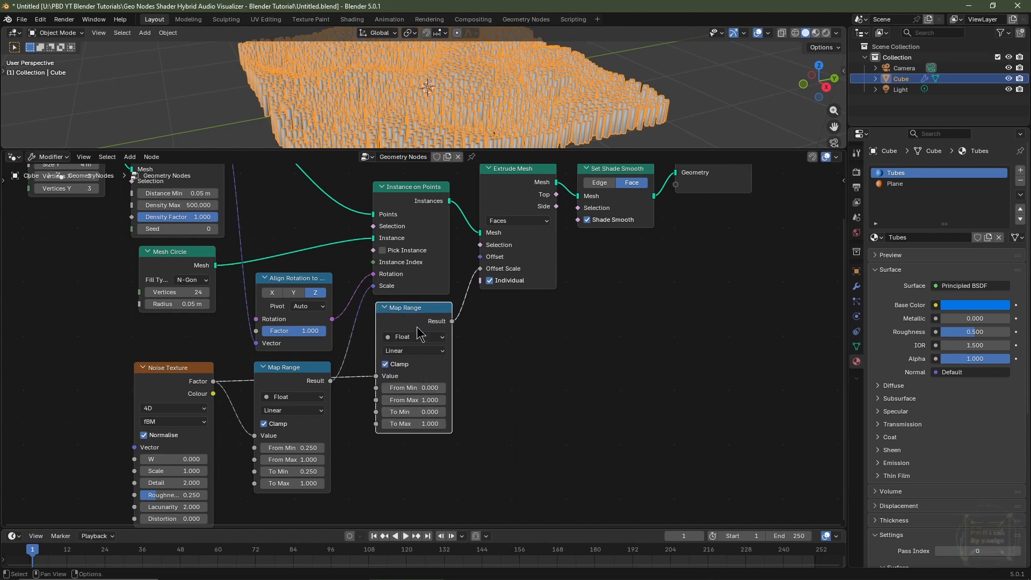
Move the second Map Range node up beside the first one to tidy the layout.
{"action": "scroll", "coordinate": [418, 333], "scroll_direction": "up", "scroll_amount": 1}
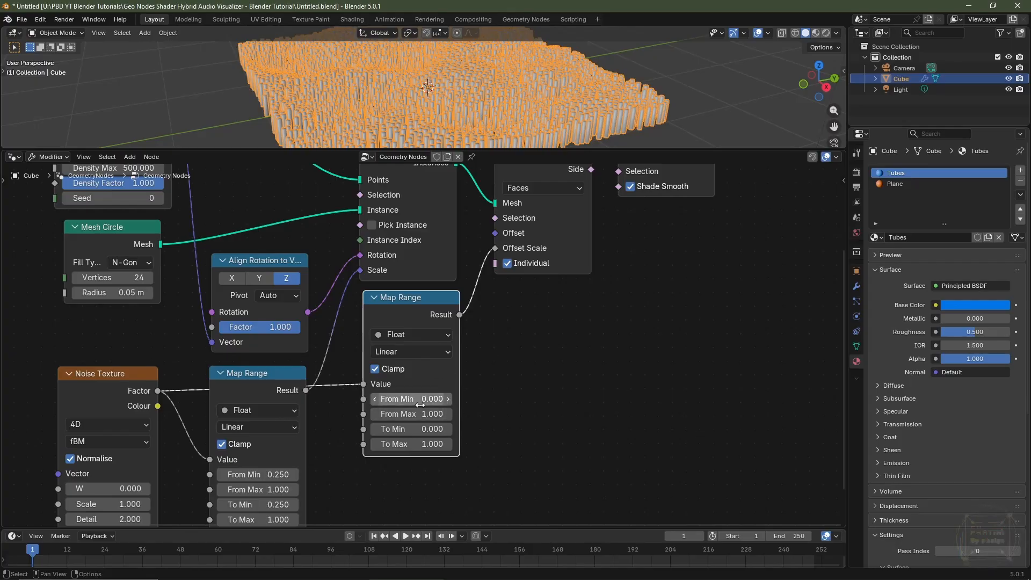
{"action": "left_click_drag", "start_coordinate": [411, 399], "coordinate": [412, 414]}
{"action": "scroll", "coordinate": [576, 420], "scroll_direction": "down", "scroll_amount": 1}
{"action": "middle_click_drag", "start_coordinate": [393, 497], "coordinate": [517, 424]}
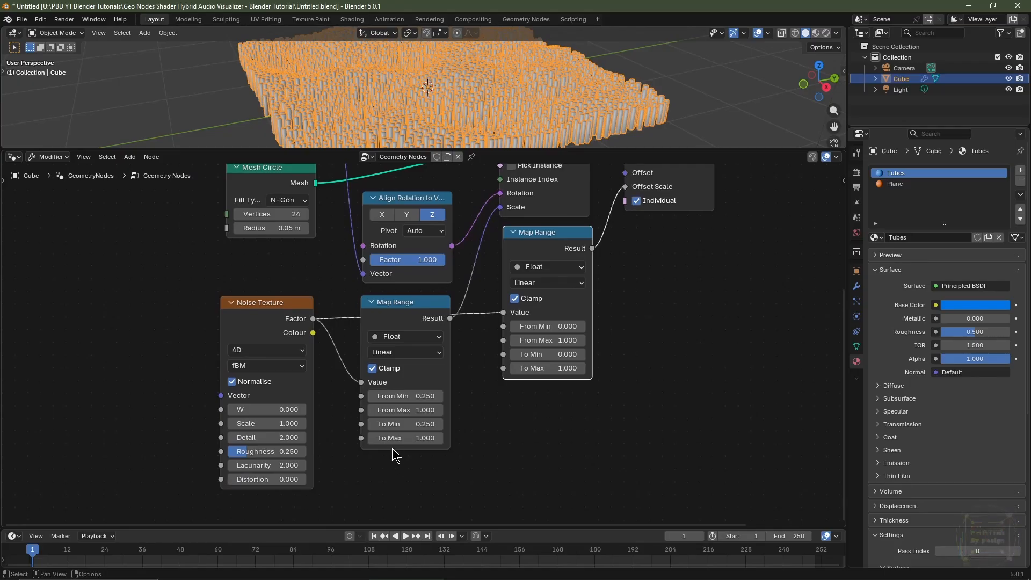
{"action": "left_click_drag", "start_coordinate": [395, 438], "coordinate": [395, 438]}
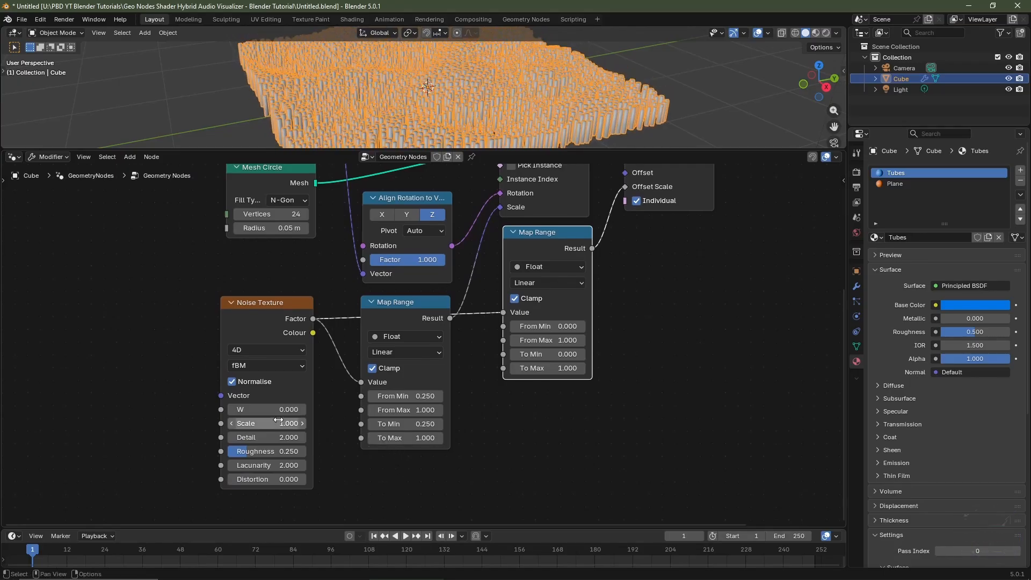
{"action": "mouse_move", "coordinate": [272, 410]}
{"action": "left_mouse_down"}
{"action": "mouse_move", "coordinate": [290, 410]}
{"action": "mouse_move", "coordinate": [272, 410]}
{"action": "left_mouse_up"}
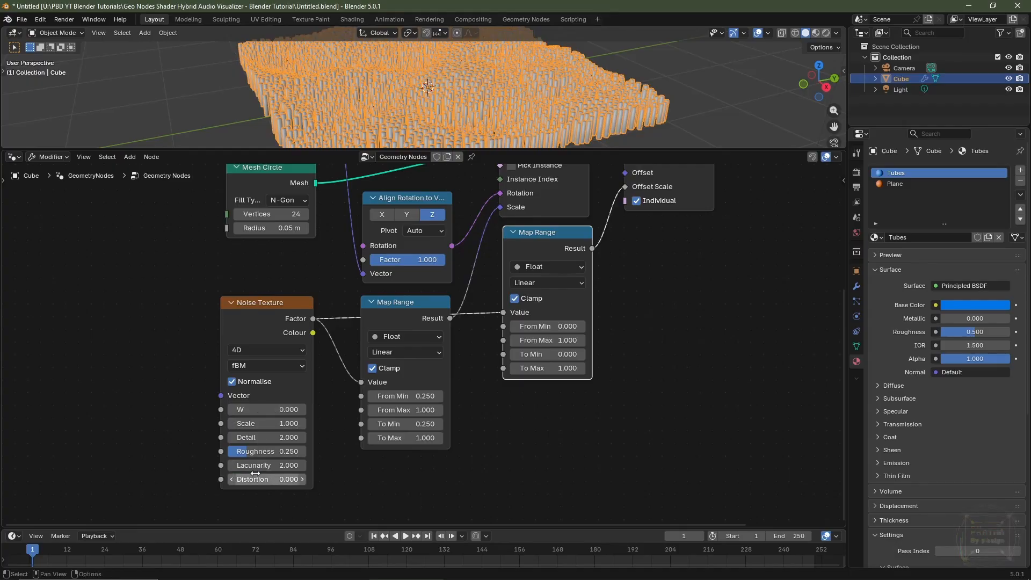
{"action": "left_click_drag", "start_coordinate": [255, 479], "coordinate": [277, 479]}
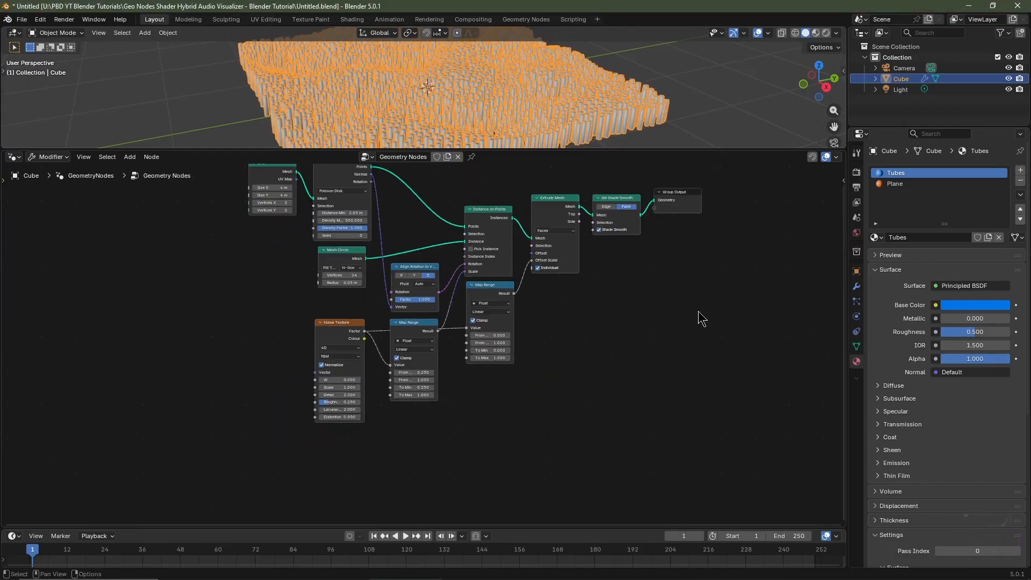
{"action": "key", "text": "Home"}
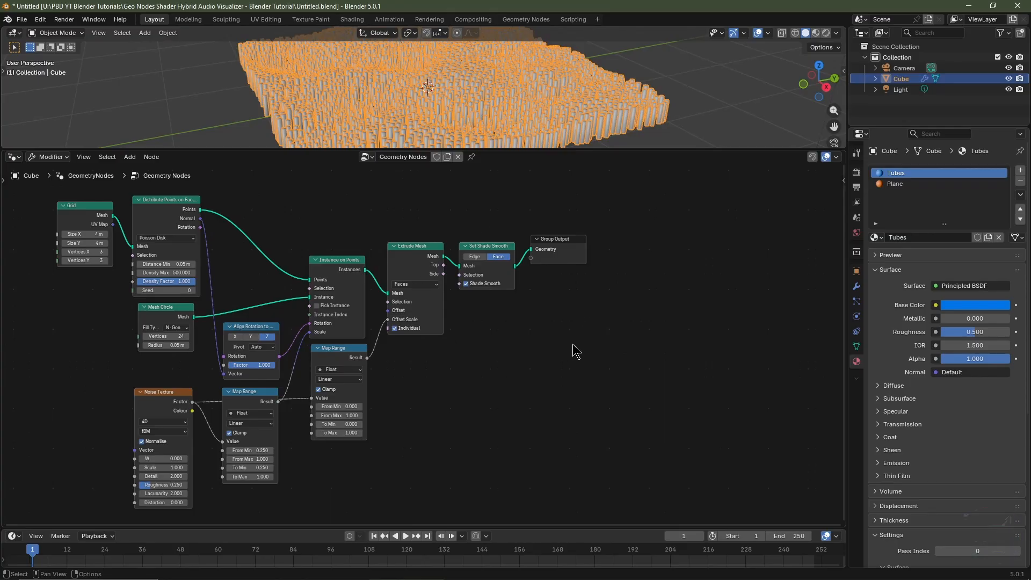
Insert a Store Named Attribute node before Group Output and set its domain to Instance.
{"action": "middle_click_drag", "start_coordinate": [572, 344], "coordinate": [497, 364]}
{"action": "scroll", "coordinate": [468, 348], "scroll_direction": "up", "scroll_amount": 3}
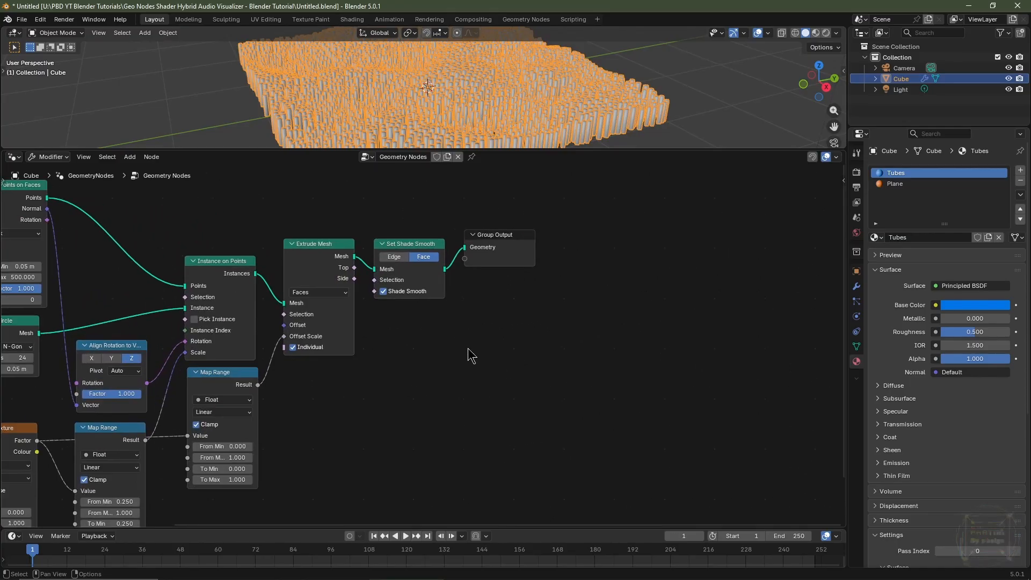
{"action": "key", "text": "shift+a"}
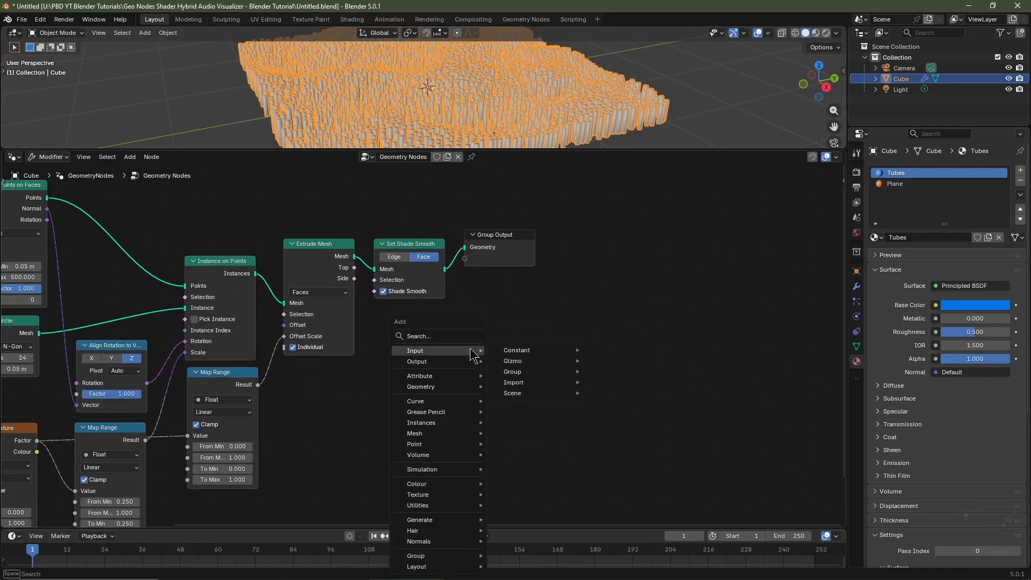
{"action": "type", "text": "store"}
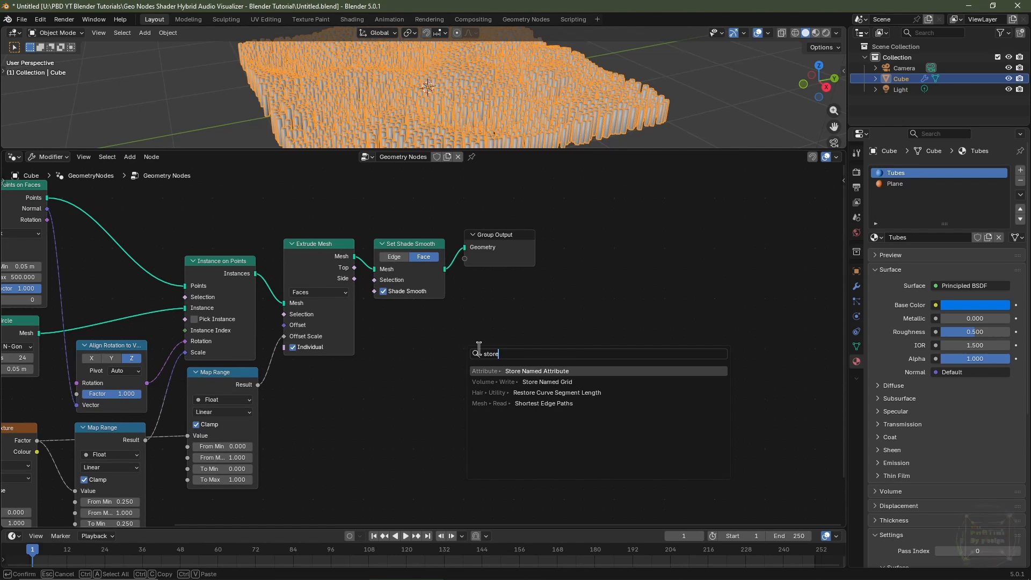
{"action": "left_click", "coordinate": [494, 370]}
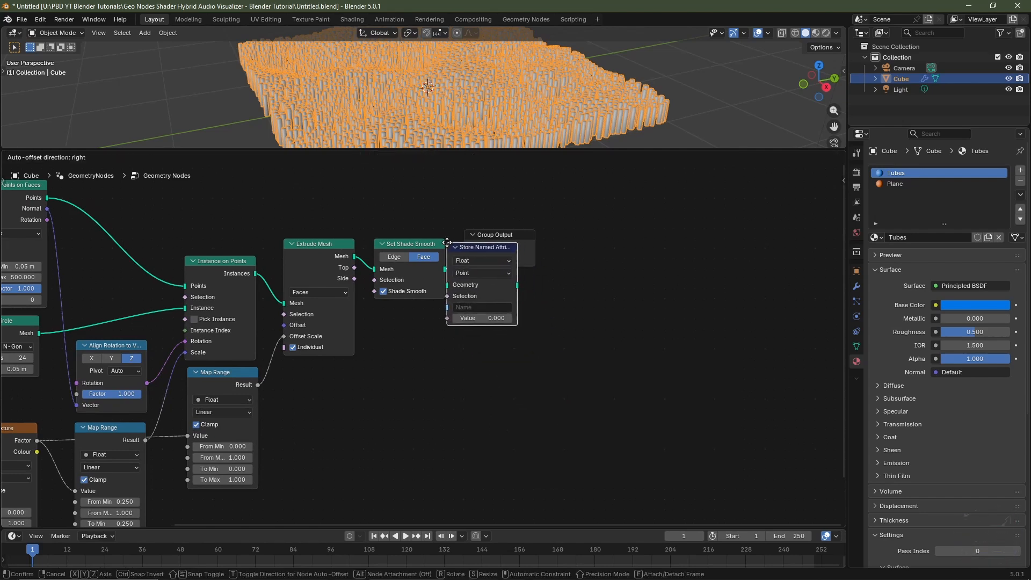
{"action": "left_click", "coordinate": [453, 249]}
{"action": "left_click", "coordinate": [491, 272]}
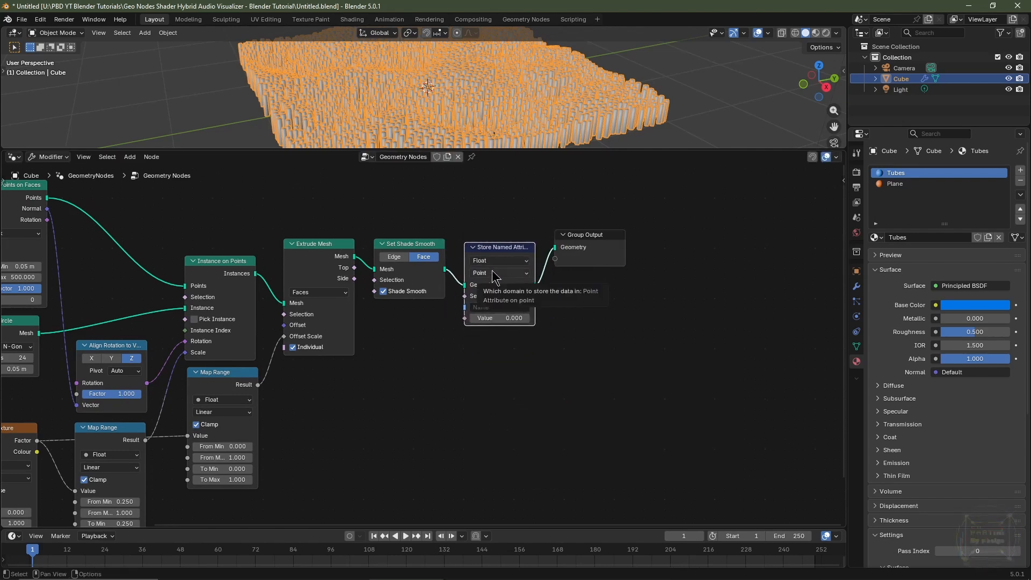
{"action": "left_click", "coordinate": [492, 352]}
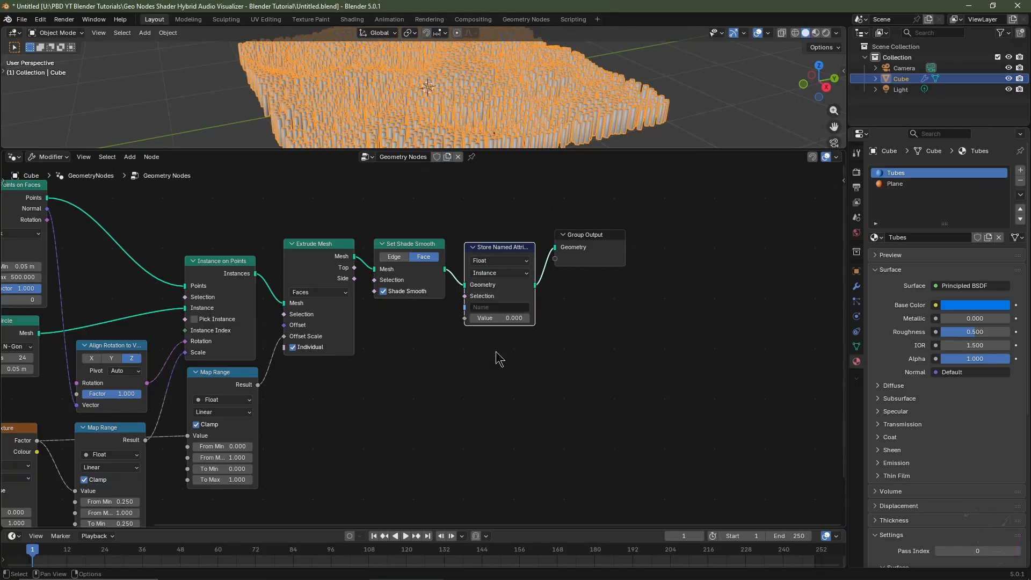
Connect the second Map Range result to the attribute Value and name the attribute Tubes.
{"action": "key", "text": "Home"}
{"action": "left_click_drag", "start_coordinate": [111, 403], "coordinate": [484, 317]}
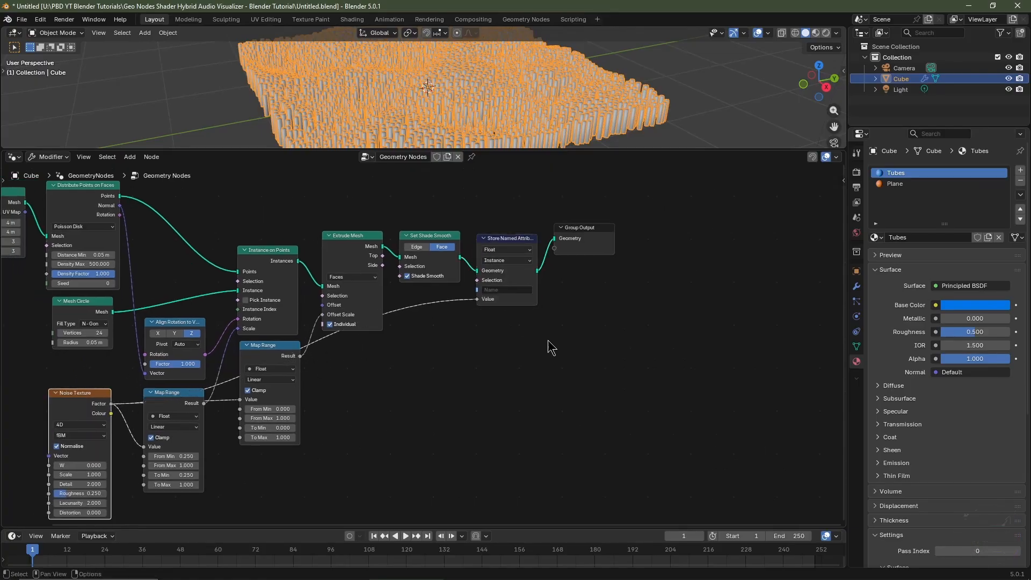
{"action": "scroll", "coordinate": [516, 345], "scroll_direction": "up", "scroll_amount": 3}
{"action": "left_click", "coordinate": [427, 333]}
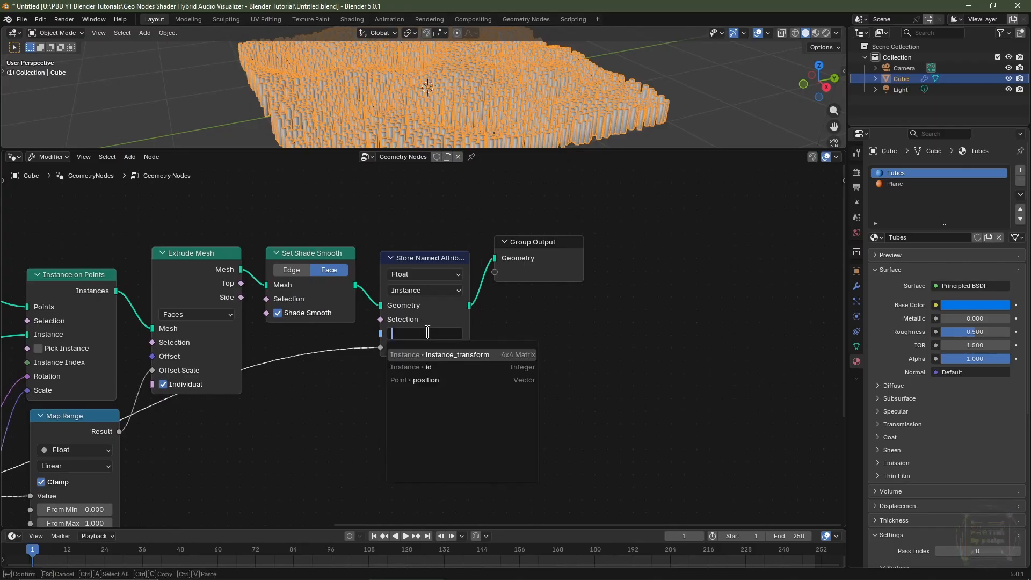
{"action": "type", "text": "Tubes"}
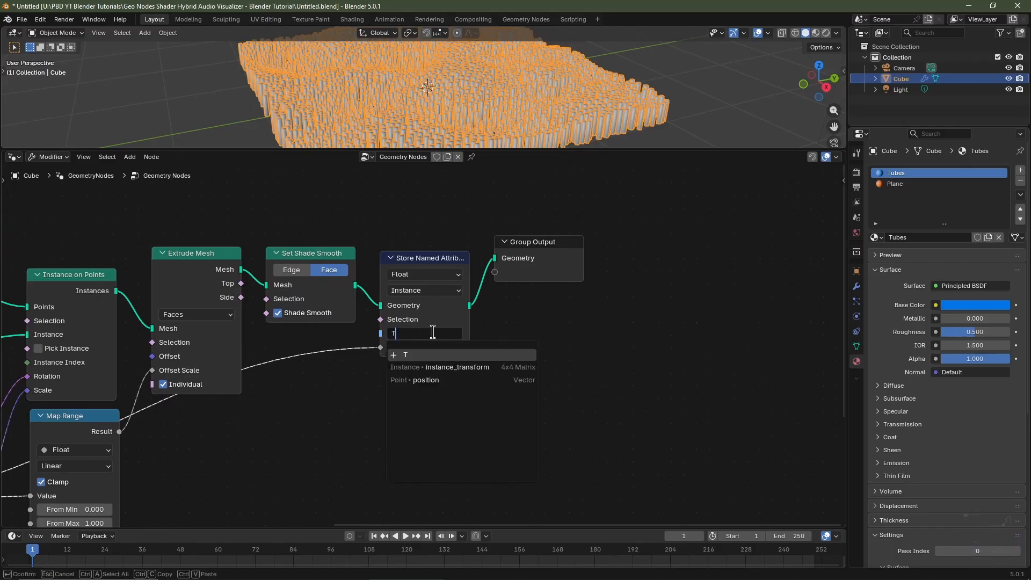
{"action": "key", "text": "Return"}
Insert a Set Material node between the Store Named Attribute and Group Output and assign it the Tubes material.
{"action": "key", "text": "shift+a"}
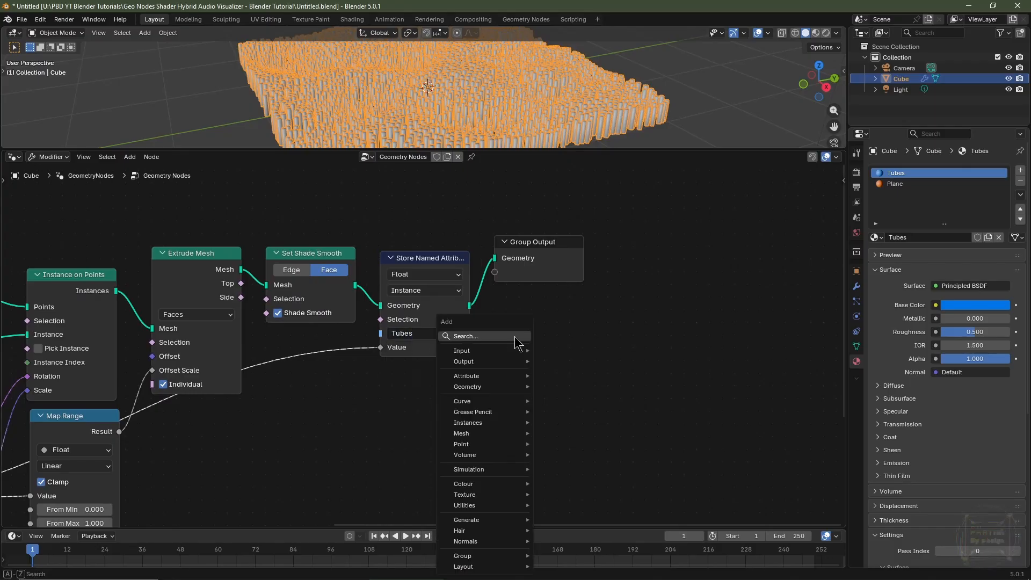
{"action": "type", "text": "set ma"}
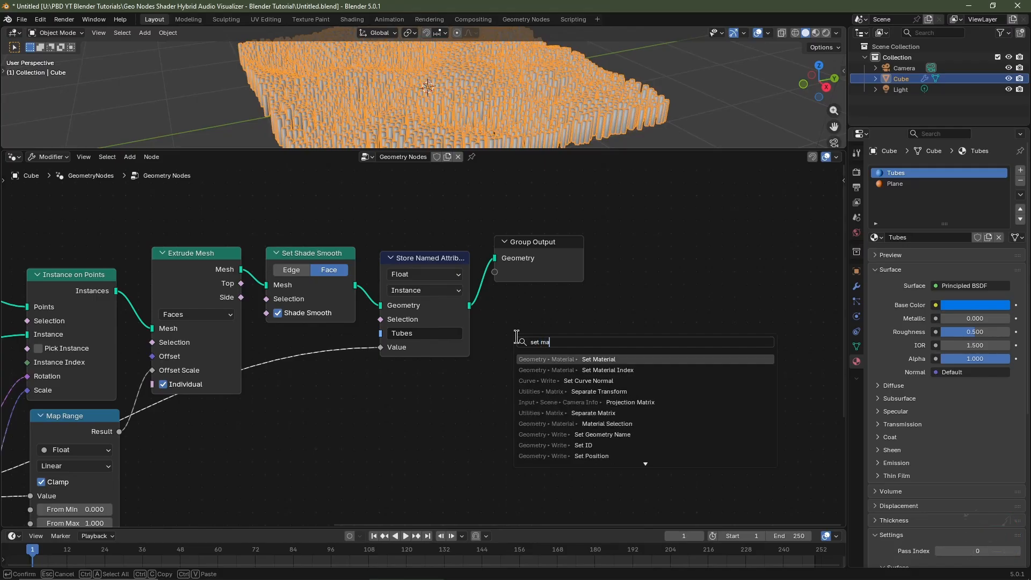
{"action": "left_click", "coordinate": [550, 359]}
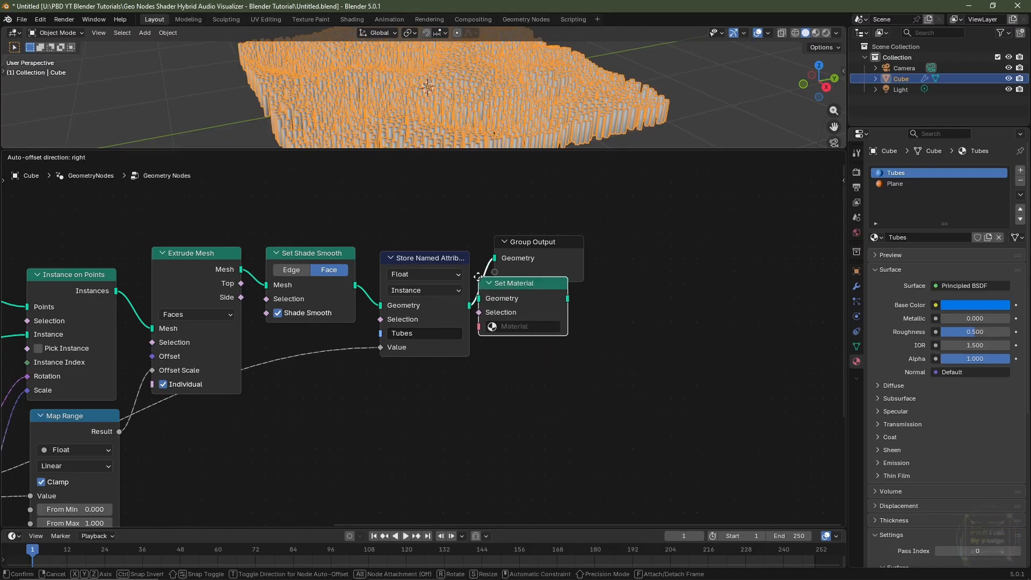
{"action": "left_click", "coordinate": [564, 284]}
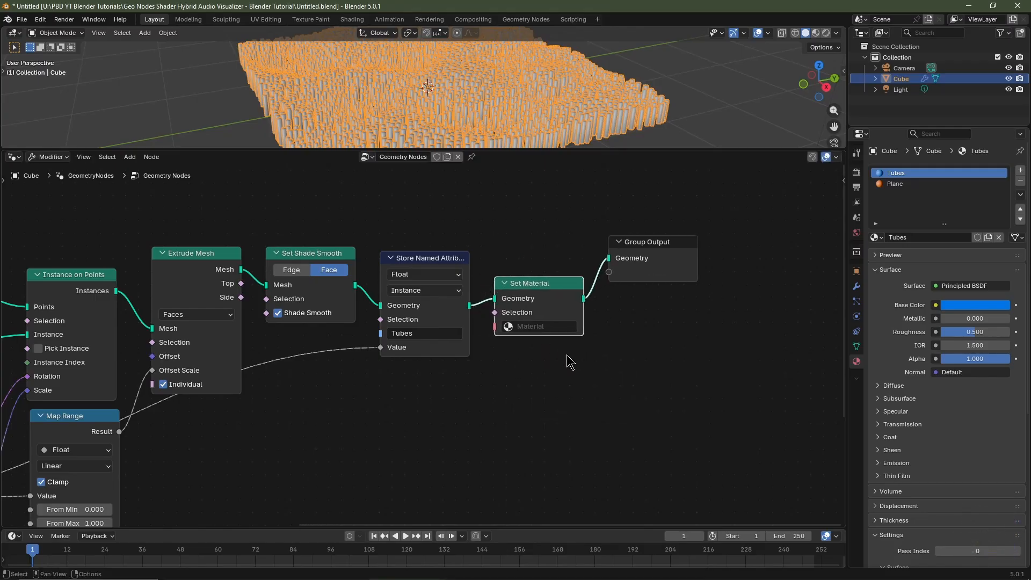
{"action": "left_click", "coordinate": [535, 326]}
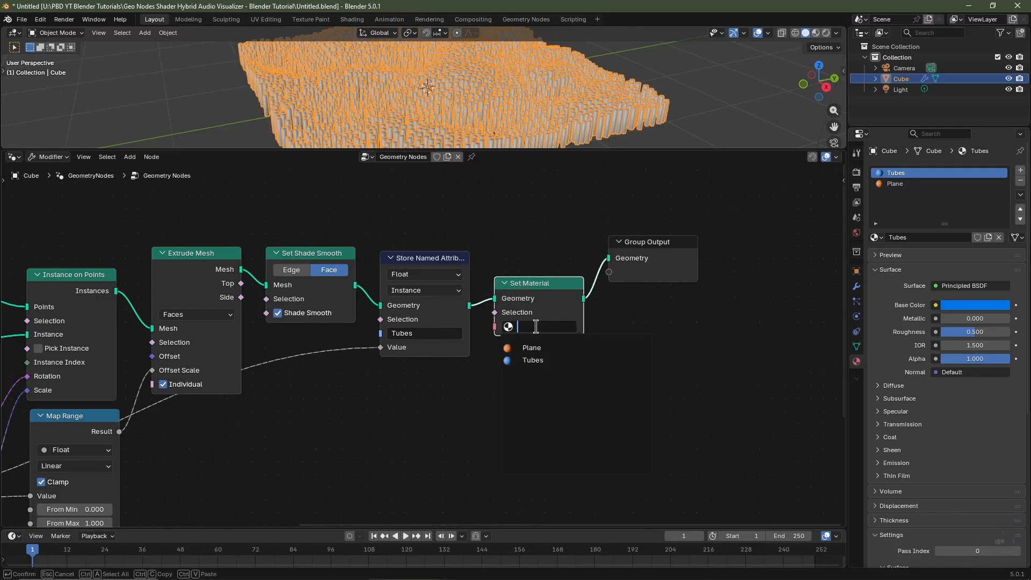
{"action": "left_click", "coordinate": [545, 360]}
Insert a Join Geometry node between Set Material and Group Output.
{"action": "key", "text": "shift+a"}
{"action": "mouse_move", "coordinate": [588, 365]}
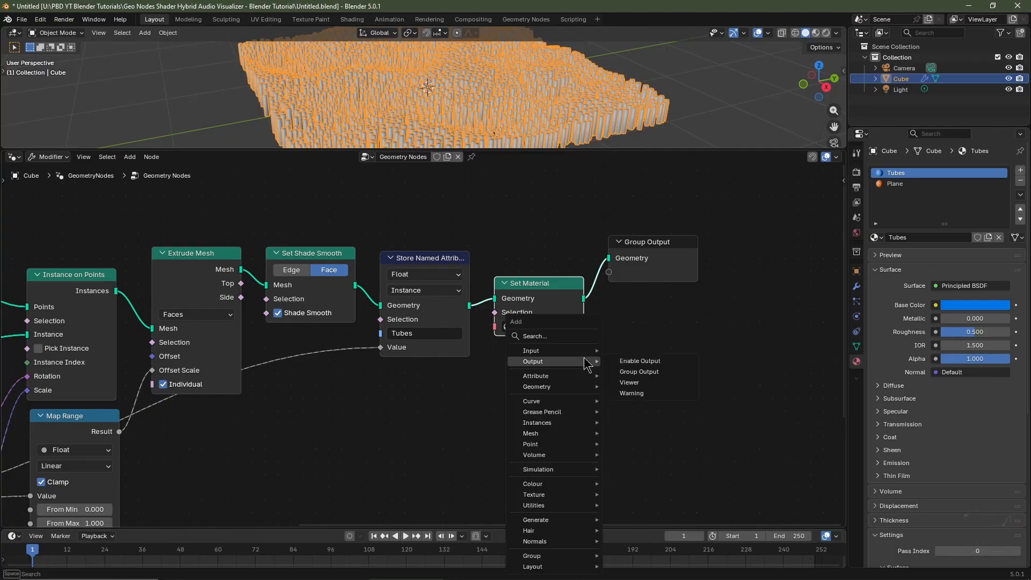
{"action": "type", "text": "join"}
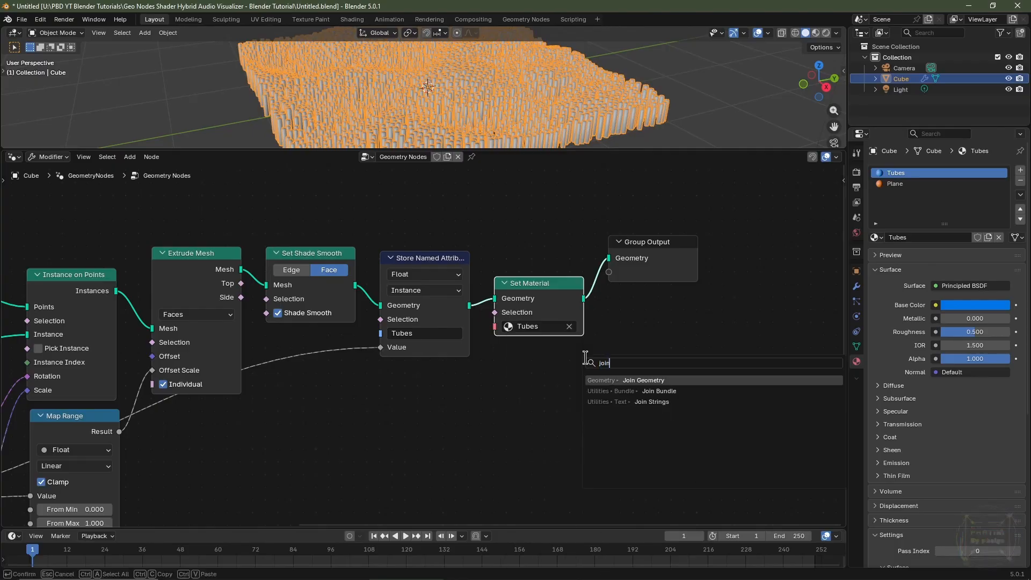
{"action": "left_click", "coordinate": [619, 380]}
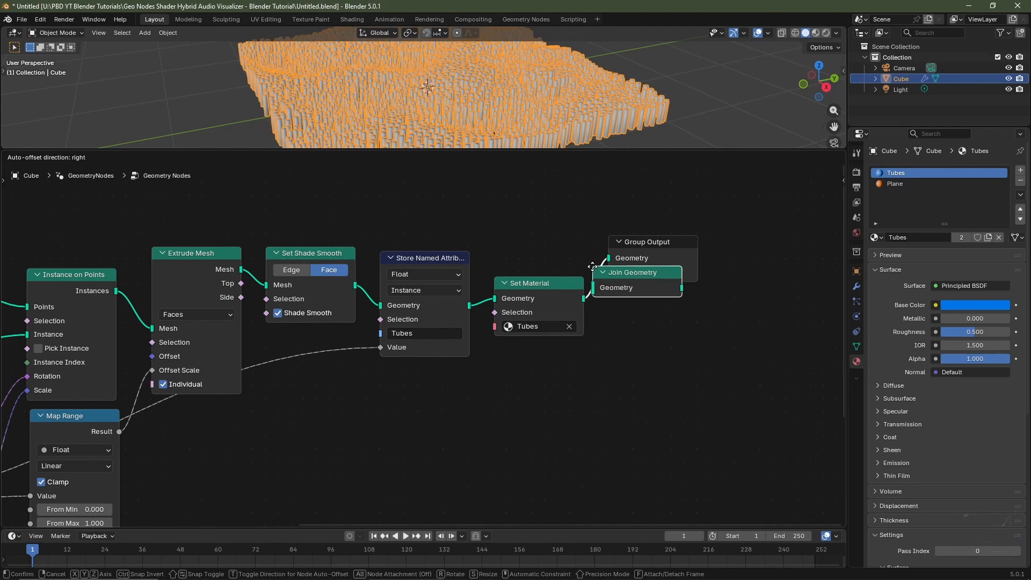
{"action": "left_click", "coordinate": [596, 273]}
Connect the Grid's Mesh output into the Join Geometry input.
{"action": "middle_click_drag", "start_coordinate": [542, 74], "coordinate": [560, 33]}
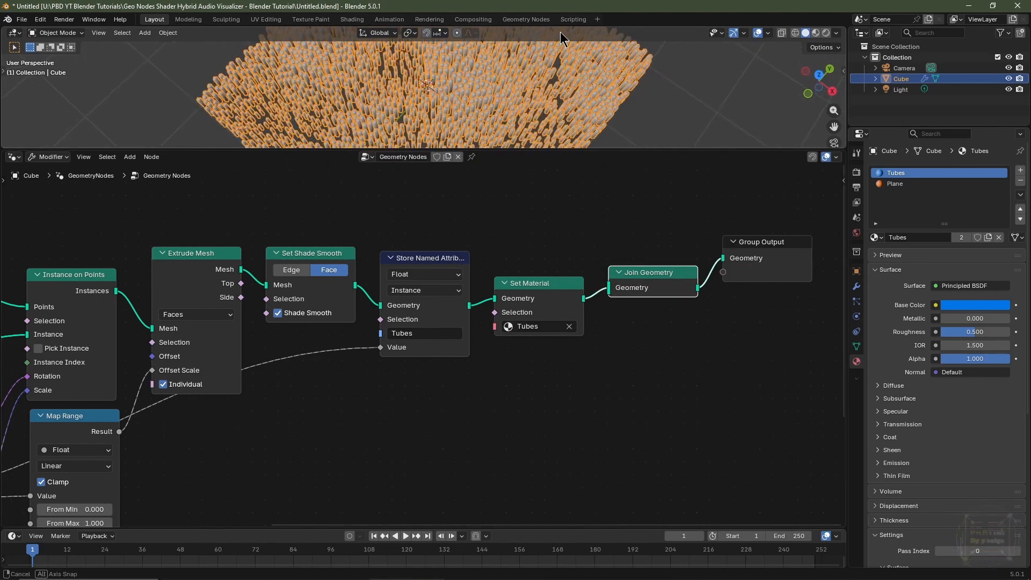
{"action": "scroll", "coordinate": [444, 83], "scroll_direction": "up", "scroll_amount": 5}
{"action": "scroll", "coordinate": [449, 102], "scroll_direction": "down", "scroll_amount": 4}
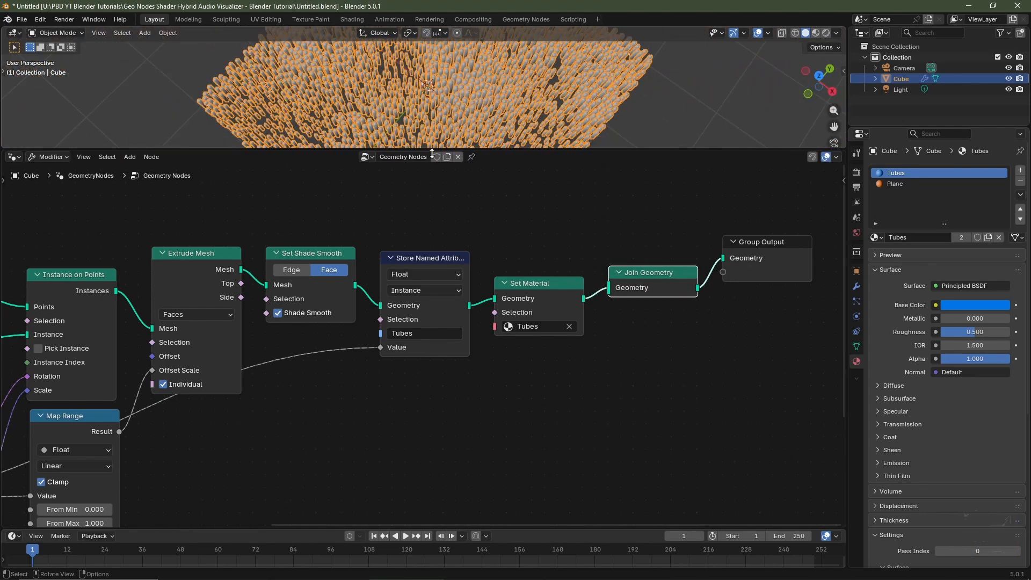
{"action": "scroll", "coordinate": [317, 232], "scroll_direction": "down", "scroll_amount": 6}
{"action": "middle_click_drag", "start_coordinate": [224, 287], "coordinate": [338, 273]}
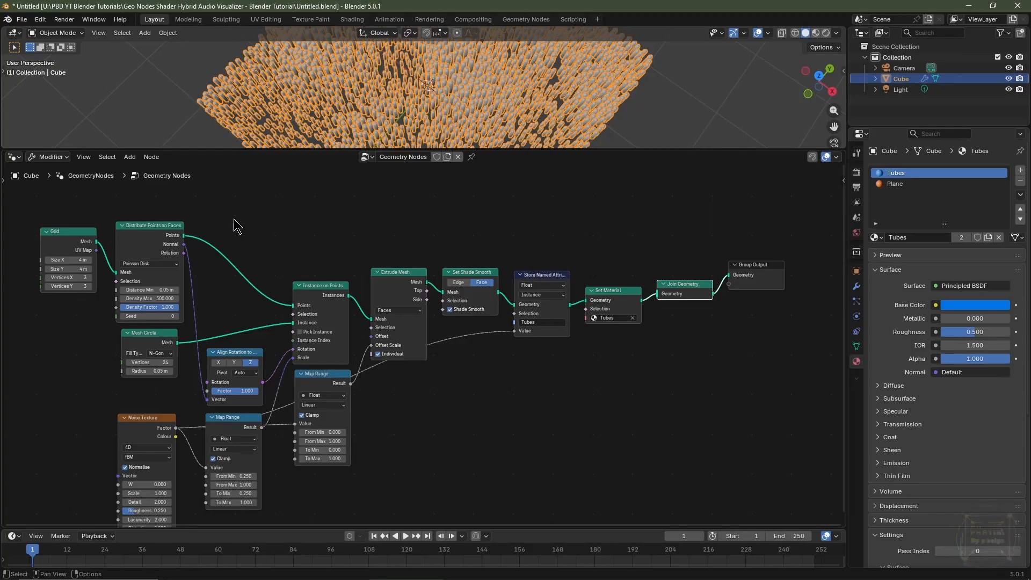
{"action": "left_click_drag", "start_coordinate": [96, 242], "coordinate": [654, 296]}
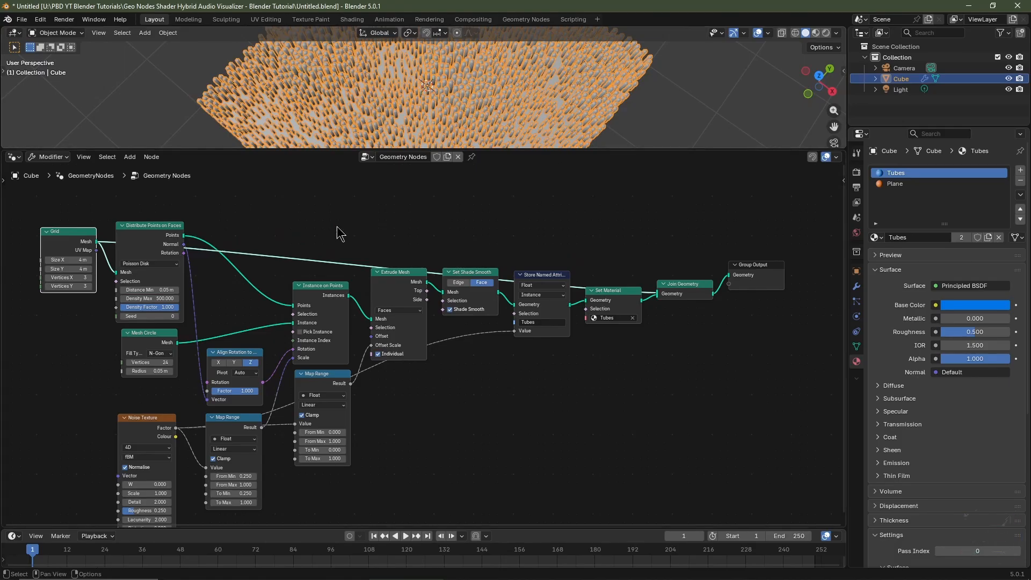
Add reroute points on the grid link to route it above the node chain.
{"action": "right_click_drag", "start_coordinate": [330, 265], "coordinate": [330, 264], "text": "shift"}
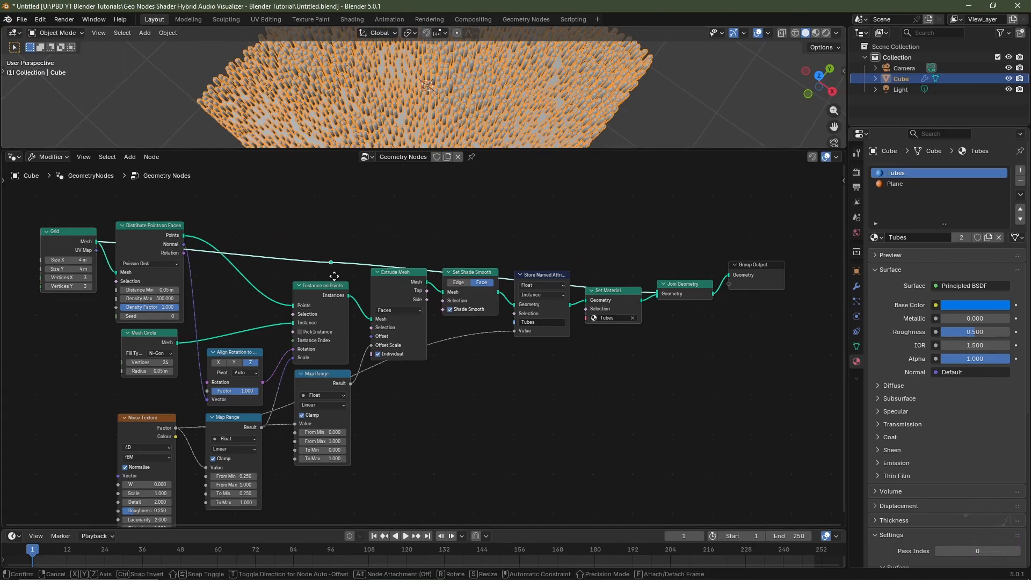
{"action": "key", "text": "g"}
{"action": "left_click", "coordinate": [126, 223]}
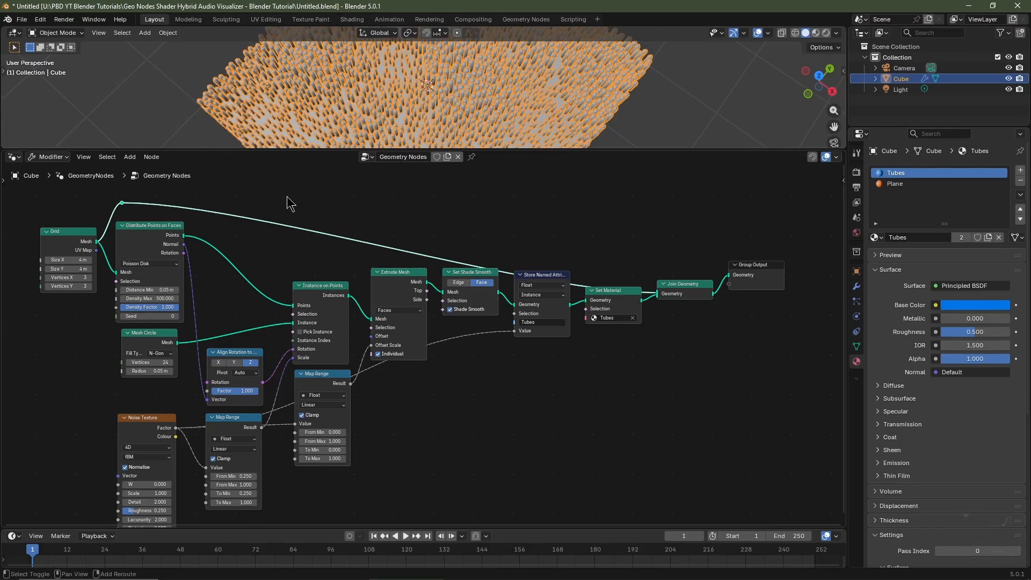
{"action": "right_click_drag", "start_coordinate": [289, 203], "coordinate": [279, 256], "text": "shift"}
{"action": "key", "text": "g"}
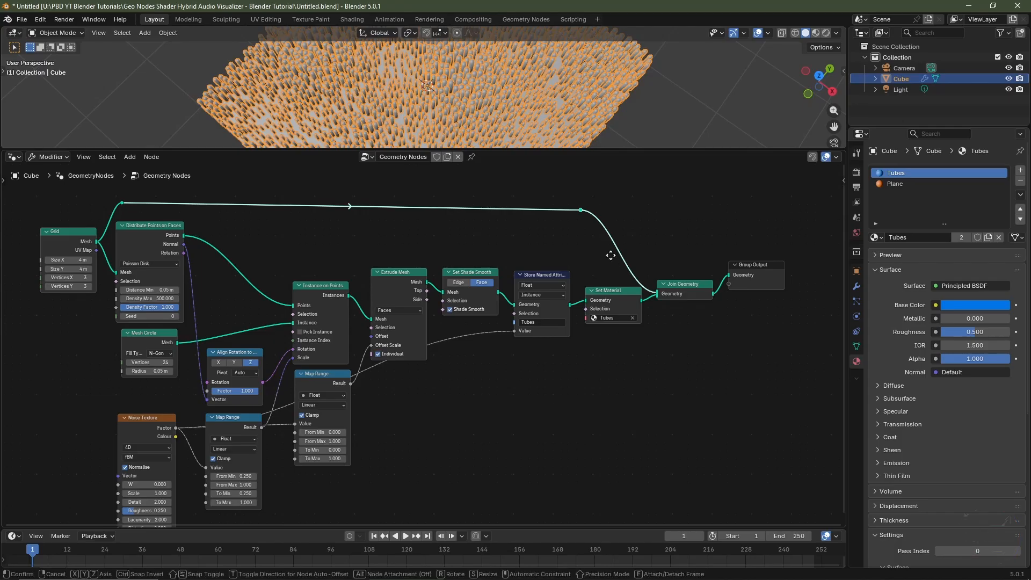
{"action": "left_click", "coordinate": [558, 253]}
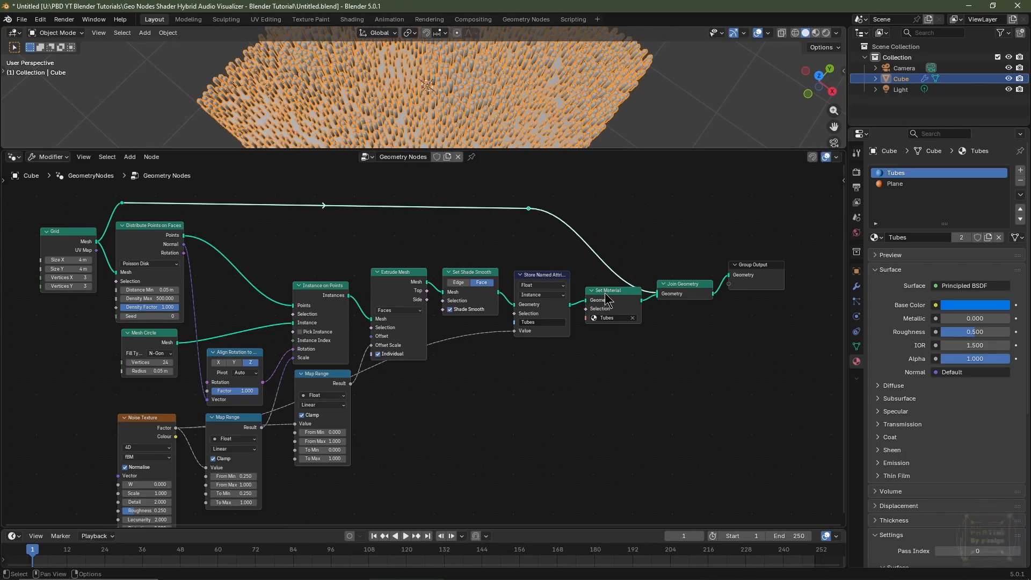
Duplicate the Set Material node onto the grid link and set its material to Plane.
{"action": "left_click", "coordinate": [605, 295]}
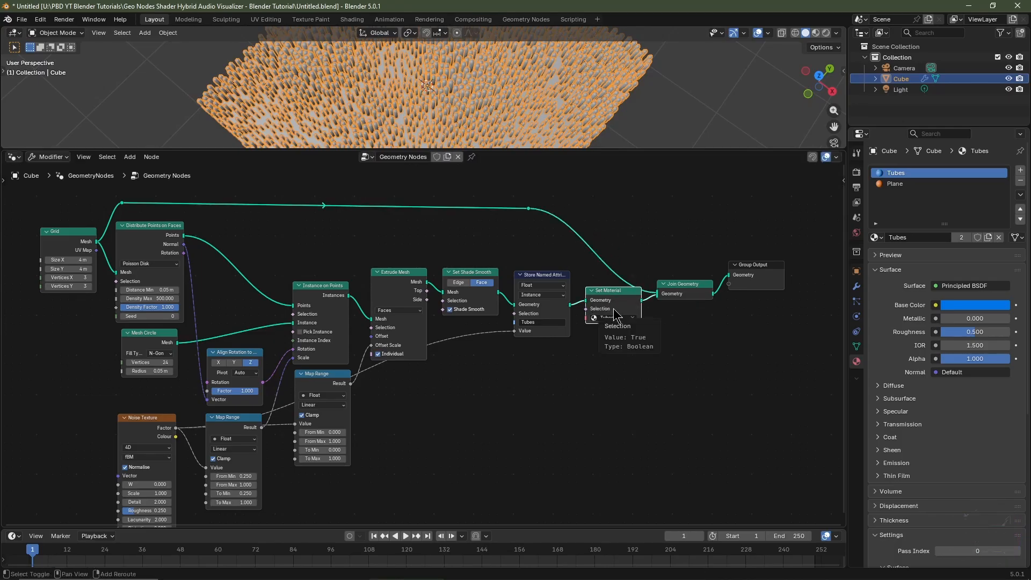
{"action": "key", "text": "shift+d"}
{"action": "left_click", "coordinate": [588, 232]}
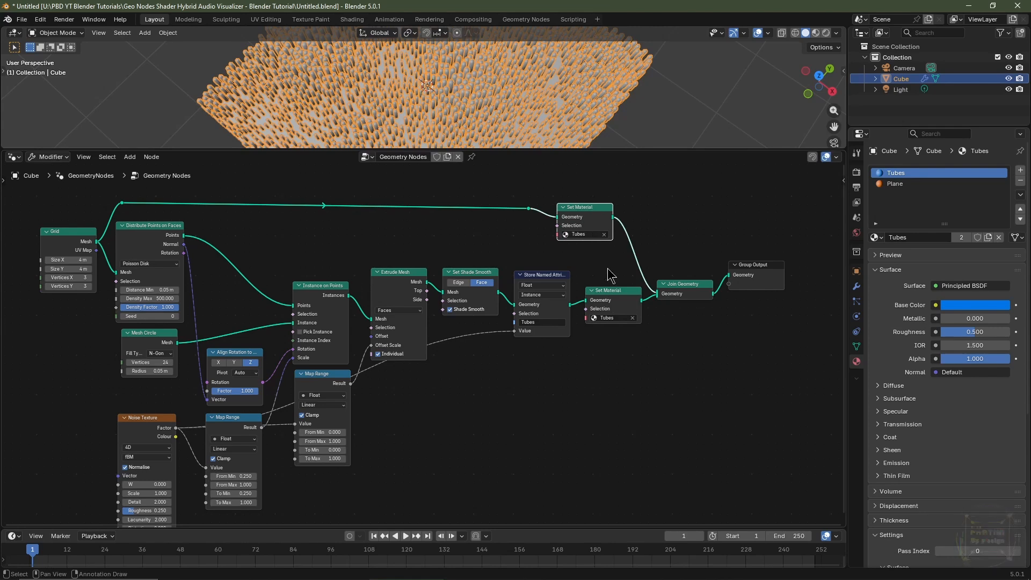
{"action": "scroll", "coordinate": [609, 282], "scroll_direction": "up", "scroll_amount": 3}
{"action": "left_click", "coordinate": [572, 293]}
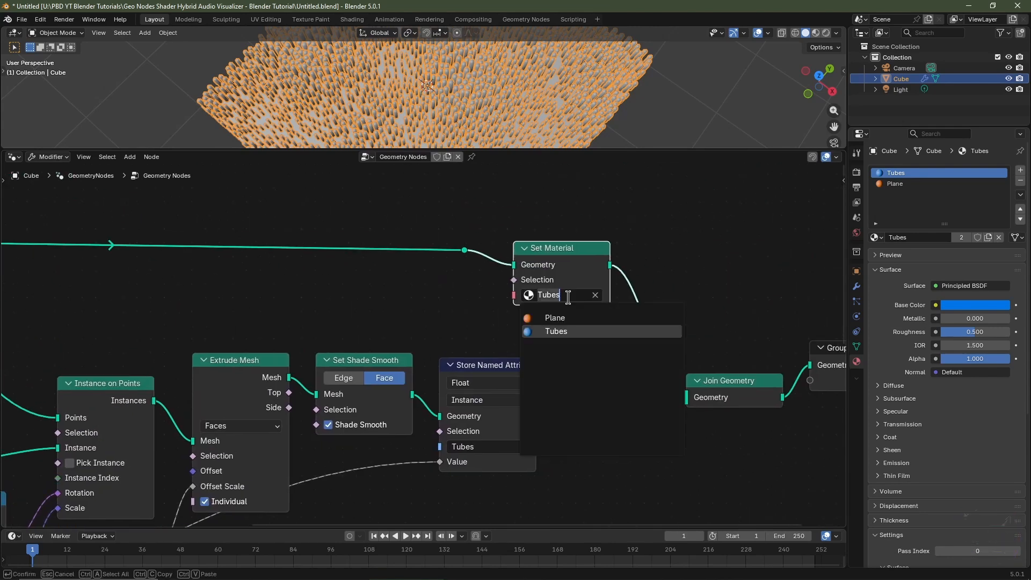
{"action": "left_click", "coordinate": [569, 318]}
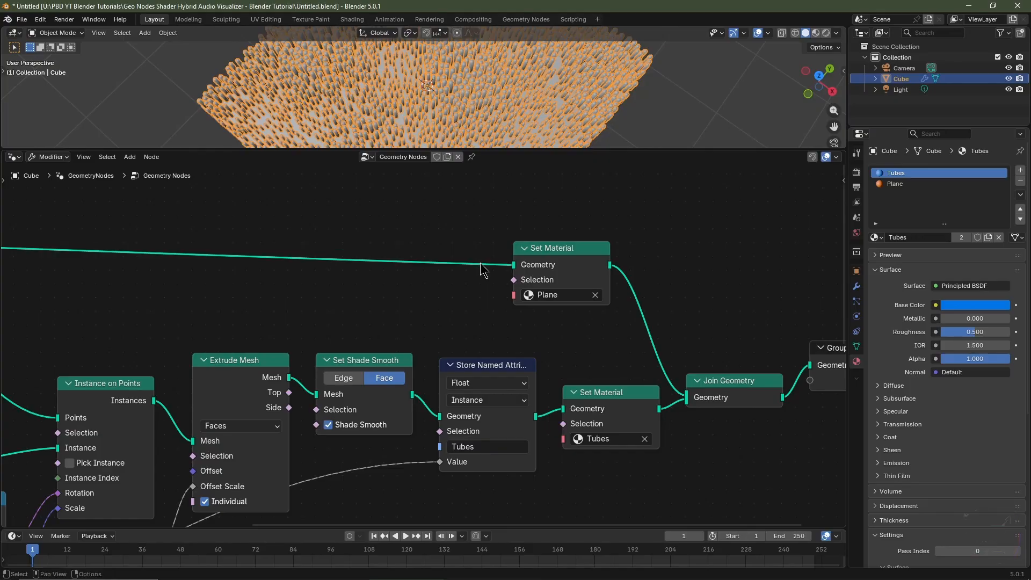
Duplicate the Store Named Attribute node and insert it between Join Geometry and Group Output.
{"action": "scroll", "coordinate": [490, 341], "scroll_direction": "down", "scroll_amount": 4}
{"action": "left_click_drag", "start_coordinate": [491, 299], "coordinate": [516, 332]}
{"action": "scroll", "coordinate": [669, 456], "scroll_direction": "up", "scroll_amount": 2}
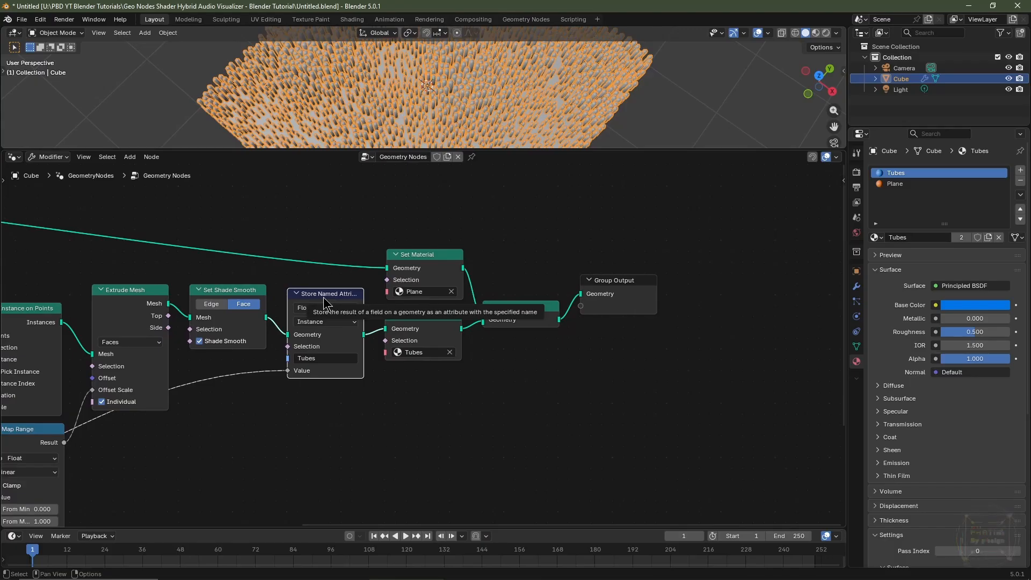
{"action": "key", "text": "shift+d"}
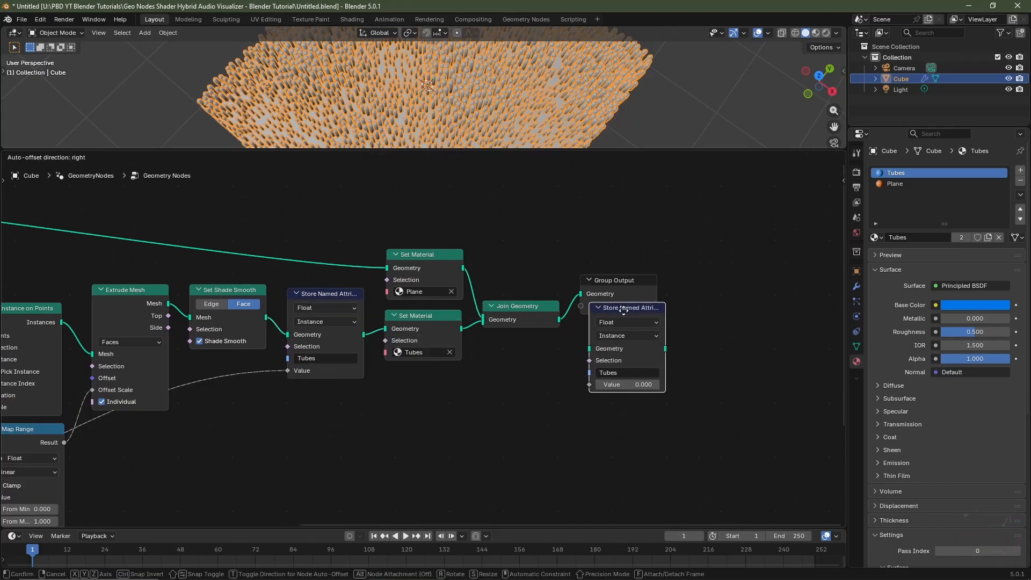
{"action": "left_click", "coordinate": [603, 304]}
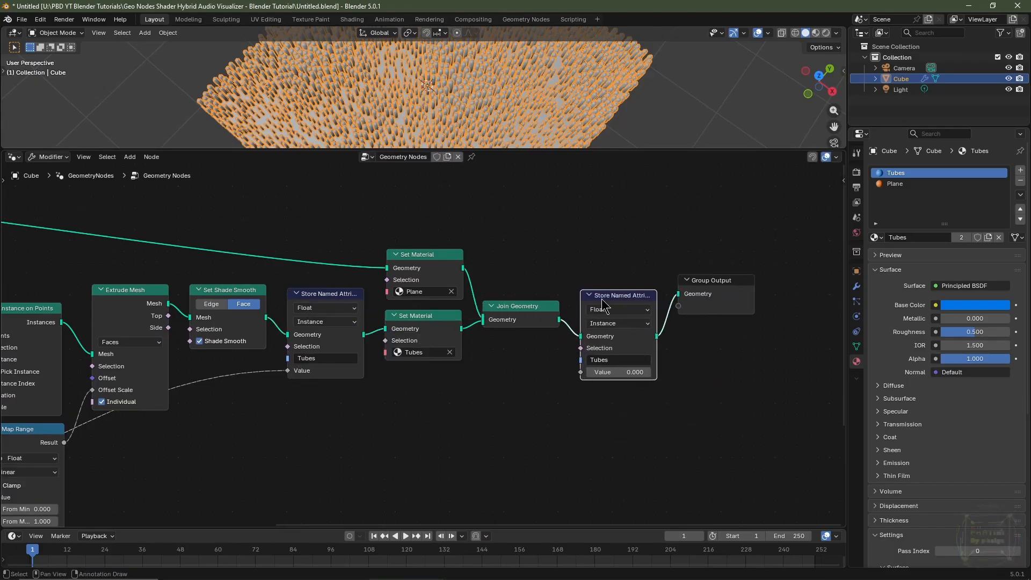
Set the new Store Named Attribute to Colour data on the Face Corner domain and name it Base Mesh.
{"action": "left_click", "coordinate": [612, 309]}
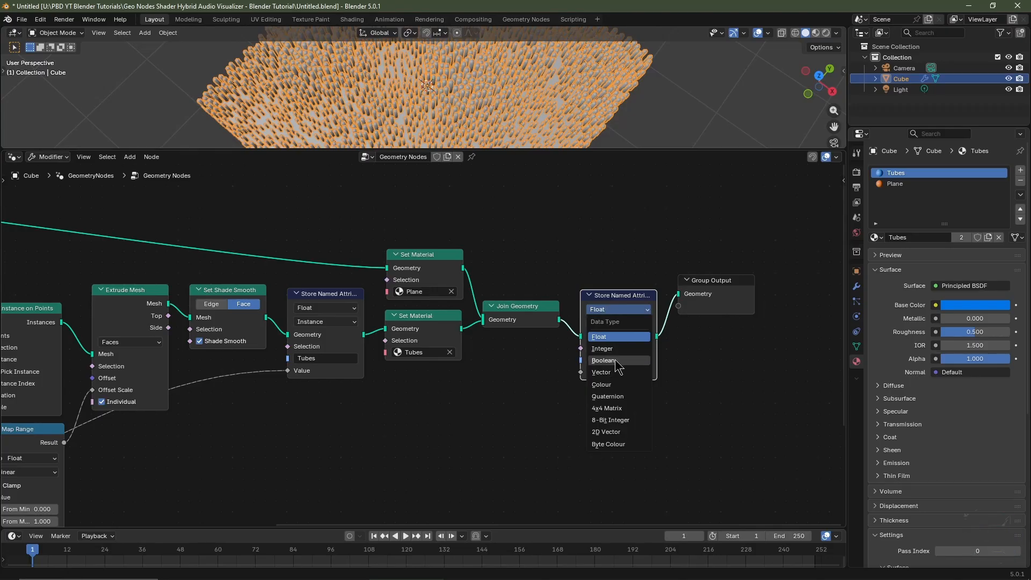
{"action": "left_click", "coordinate": [611, 385]}
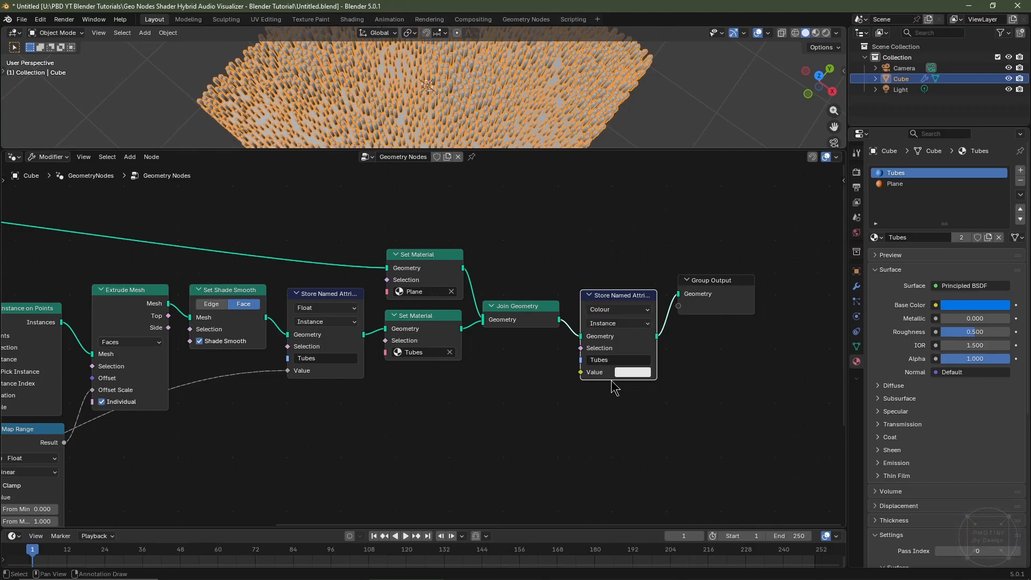
{"action": "left_click", "coordinate": [615, 324]}
{"action": "left_click", "coordinate": [612, 387]}
{"action": "left_click", "coordinate": [613, 356]}
{"action": "type", "text": "Base Mesh"}
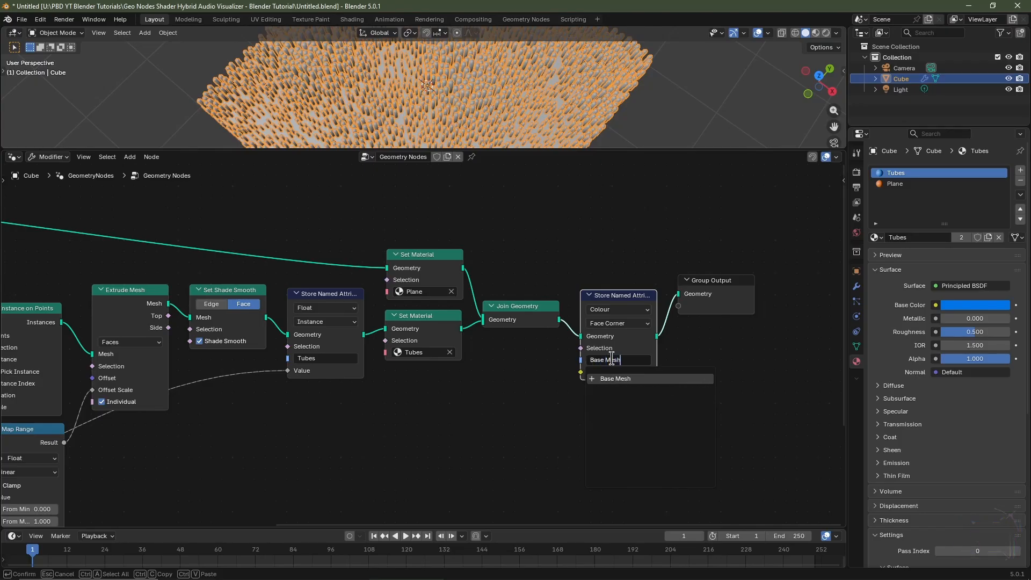
{"action": "key", "text": "Return"}
Add a reroute on the Tubes value link and connect it to the Base Mesh attribute's Value input.
{"action": "scroll", "coordinate": [608, 364], "scroll_direction": "down", "scroll_amount": 3}
{"action": "middle_click_drag", "start_coordinate": [332, 446], "coordinate": [501, 368]}
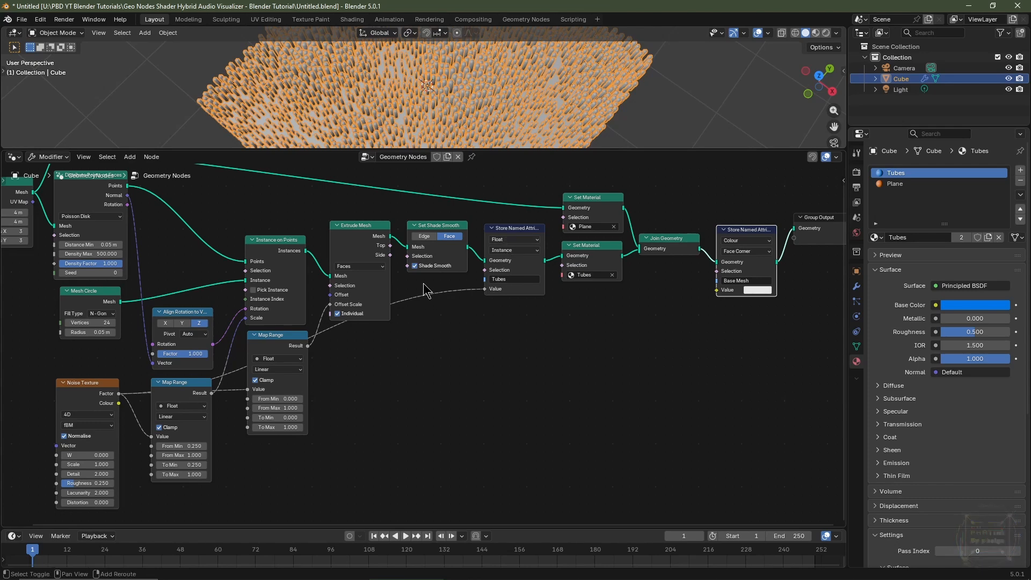
{"action": "right_click_drag", "start_coordinate": [428, 285], "coordinate": [442, 330], "text": "shift"}
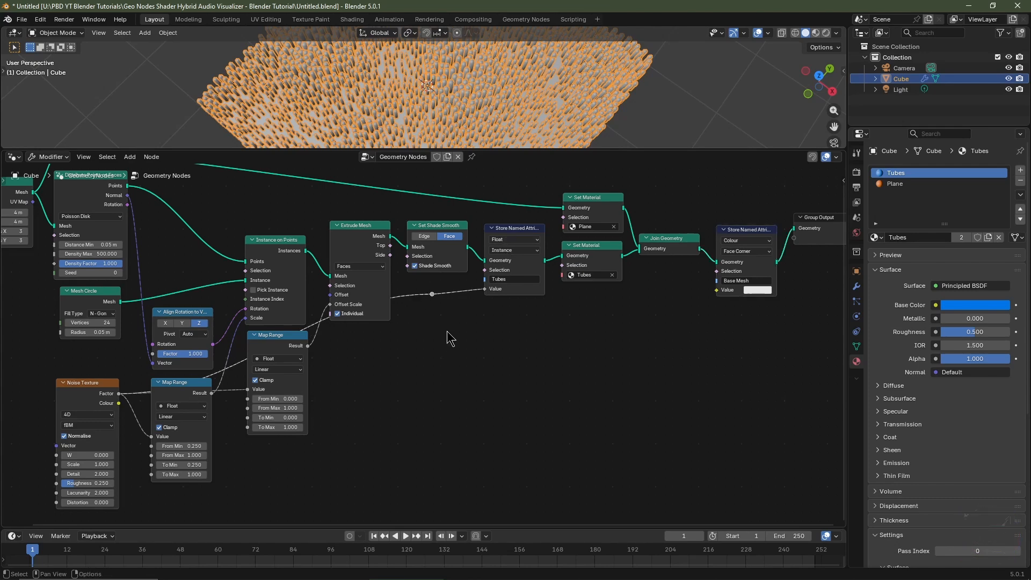
{"action": "left_click_drag", "start_coordinate": [431, 293], "coordinate": [400, 339]}
{"action": "middle_click_drag", "start_coordinate": [514, 365], "coordinate": [462, 382]}
{"action": "left_click_drag", "start_coordinate": [348, 355], "coordinate": [664, 321]}
Add reroute points to route the noise link along the bottom of the node tree.
{"action": "middle_click_drag", "start_coordinate": [585, 359], "coordinate": [672, 297]}
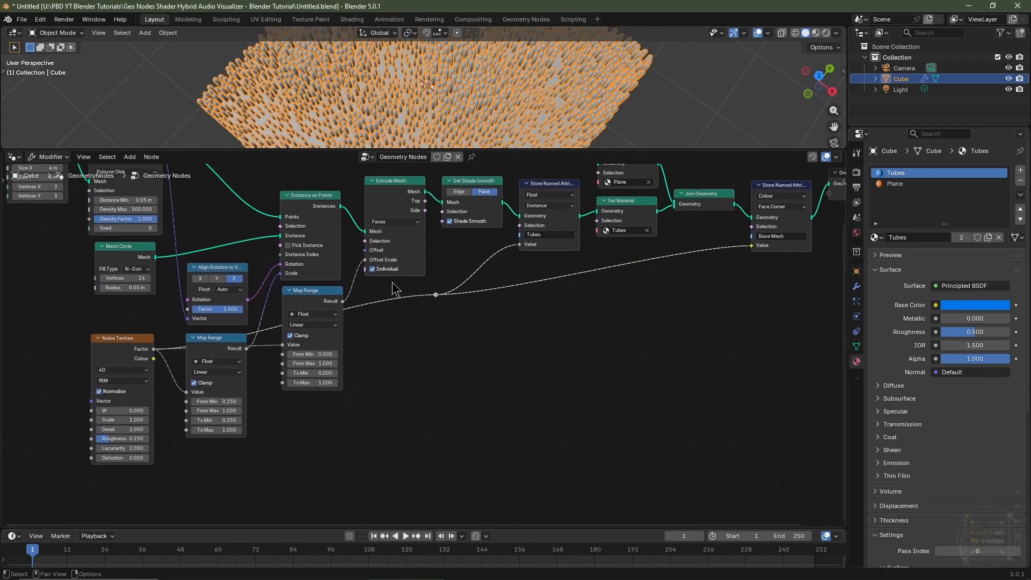
{"action": "right_click_drag", "start_coordinate": [413, 336], "coordinate": [413, 342], "text": "shift"}
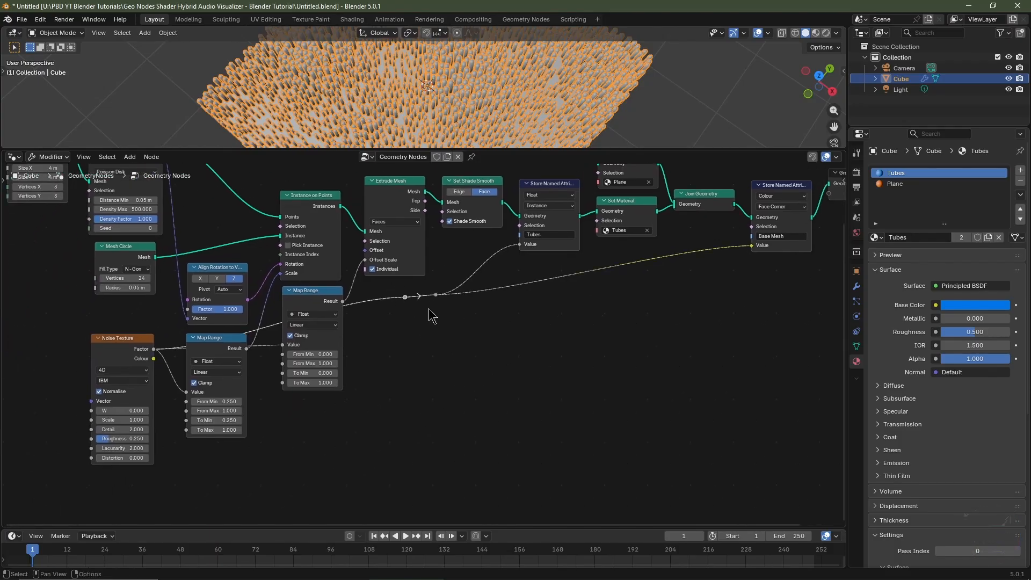
{"action": "key", "text": "g"}
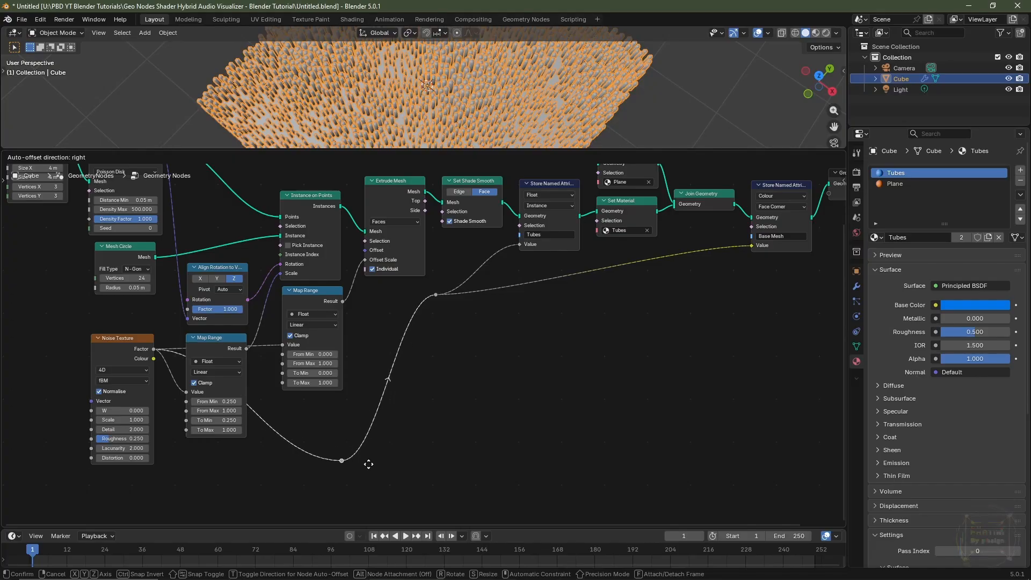
{"action": "left_click", "coordinate": [375, 461]}
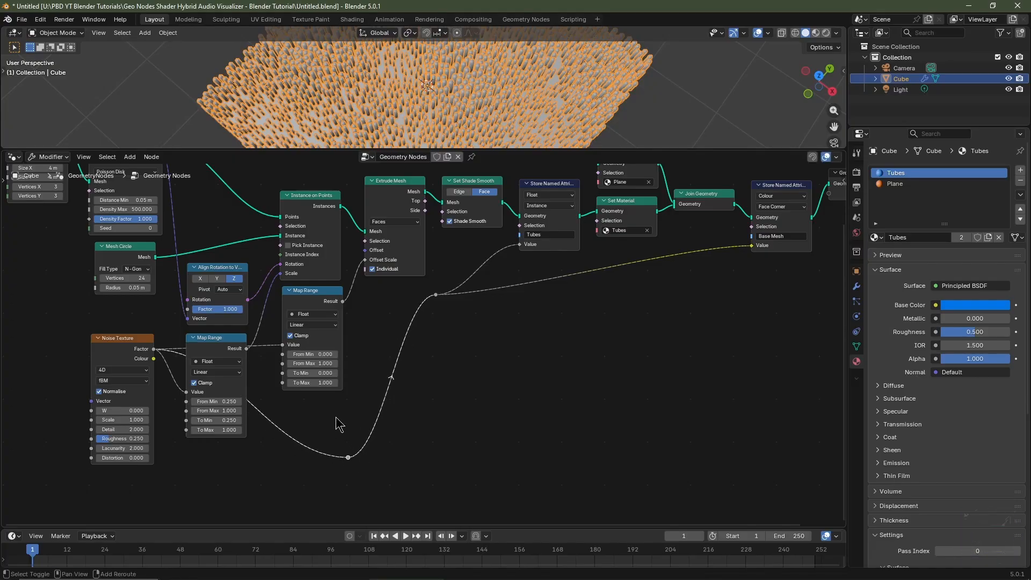
{"action": "right_click_drag", "start_coordinate": [337, 424], "coordinate": [276, 506], "text": "shift"}
{"action": "key", "text": "g"}
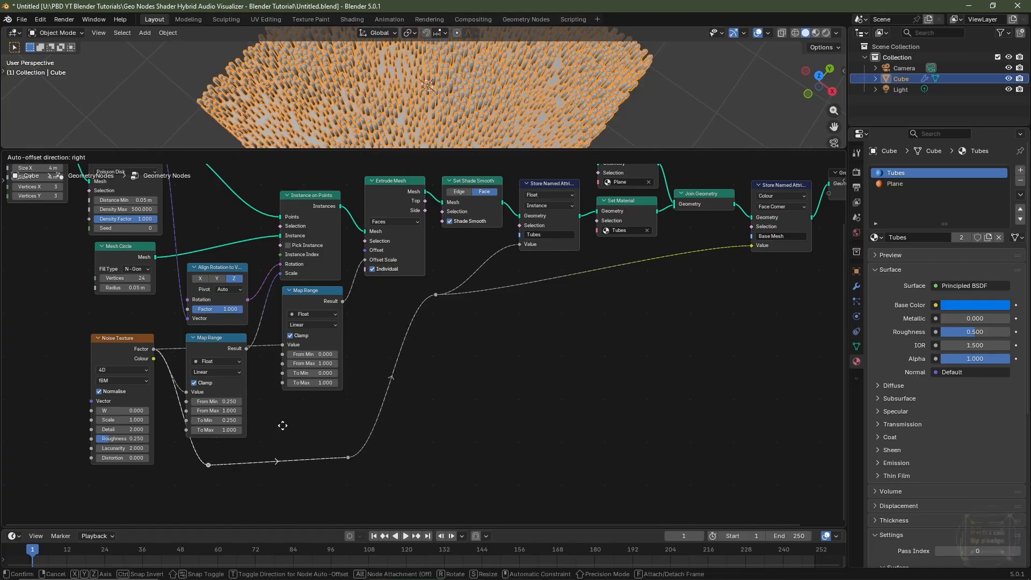
{"action": "left_click", "coordinate": [263, 421]}
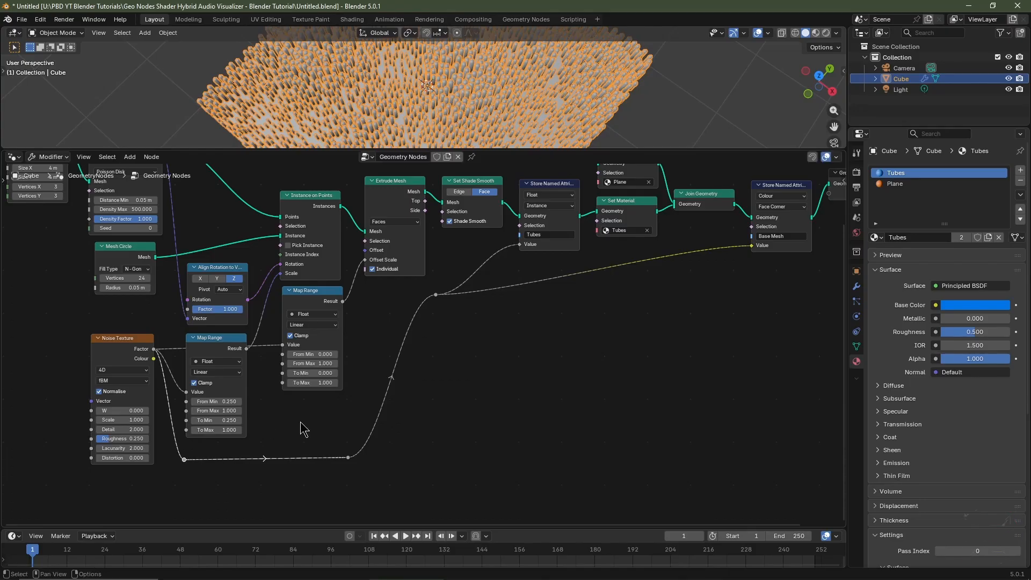
{"action": "key", "text": "Home"}
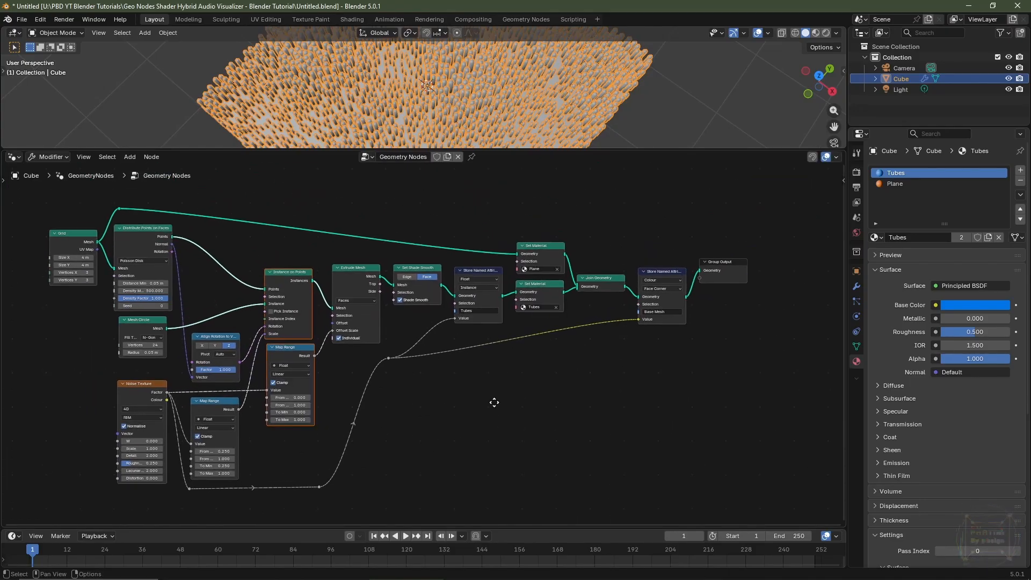
Rename the Cube object to Level Up.
{"action": "key", "text": "Home"}
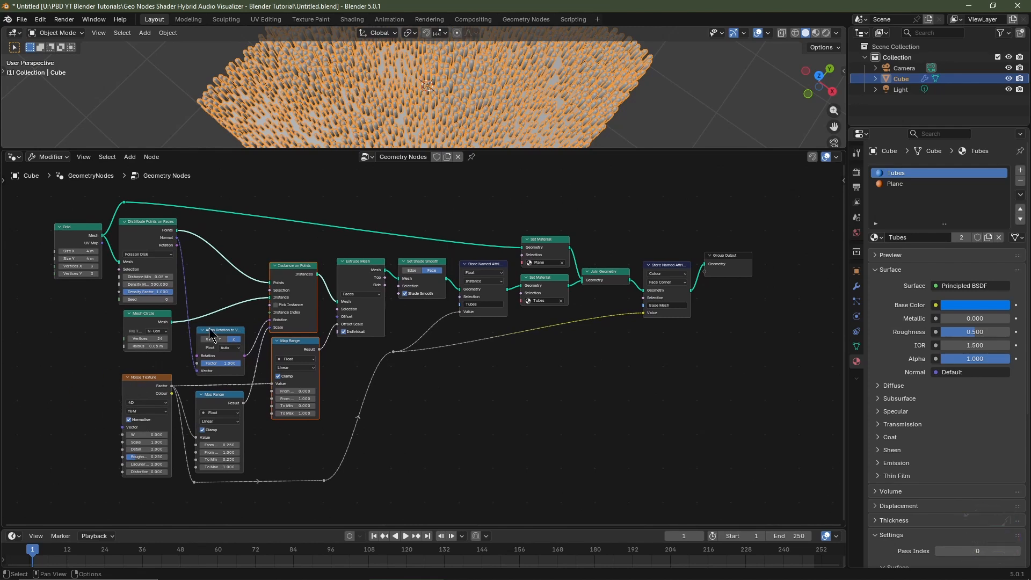
{"action": "left_click_drag", "start_coordinate": [328, 154], "coordinate": [324, 290]}
{"action": "middle_click_drag", "start_coordinate": [454, 236], "coordinate": [453, 190]}
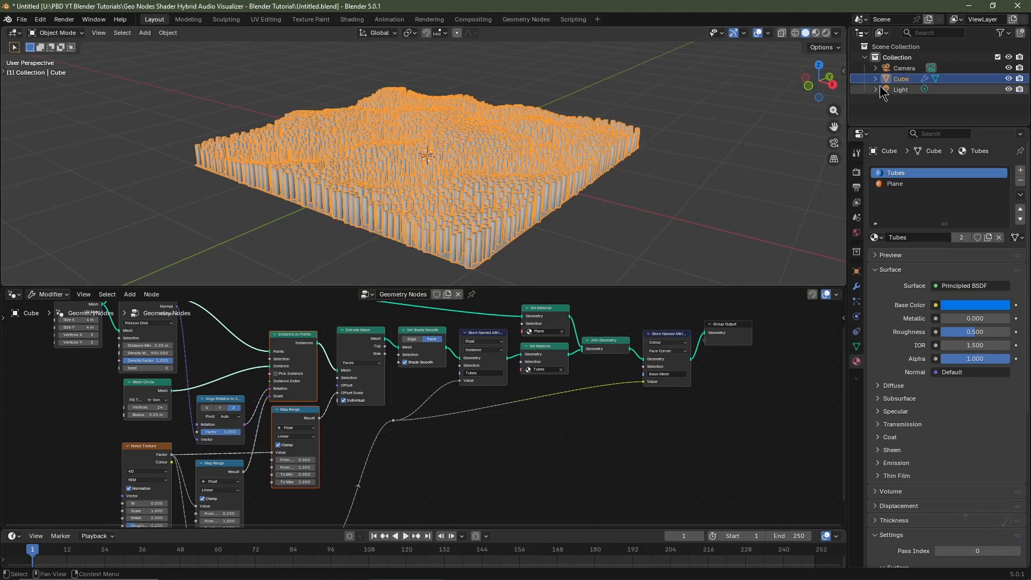
{"action": "double_click", "coordinate": [898, 79]}
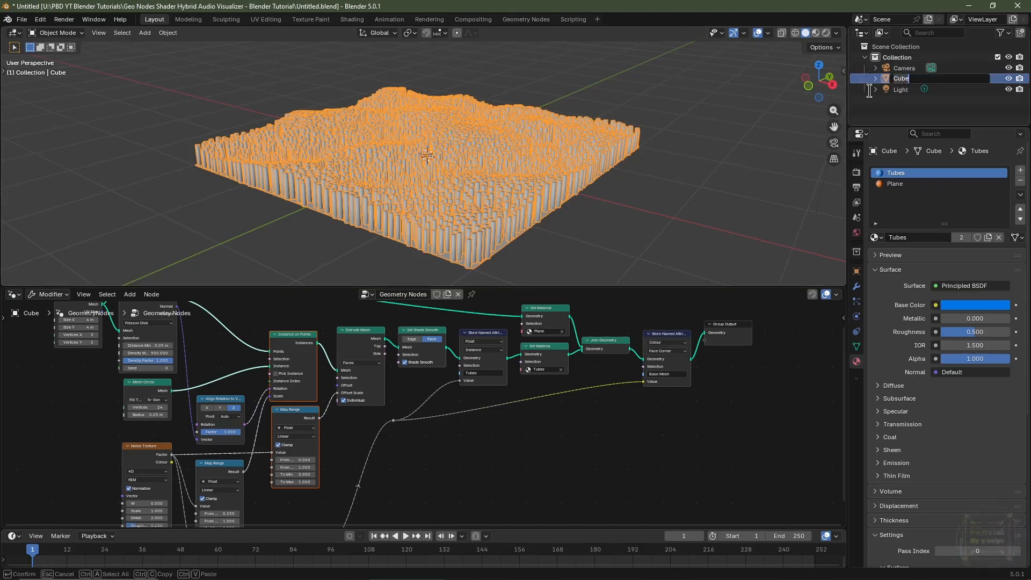
{"action": "type", "text": "Level Up"}
{"action": "key", "text": "Return"}
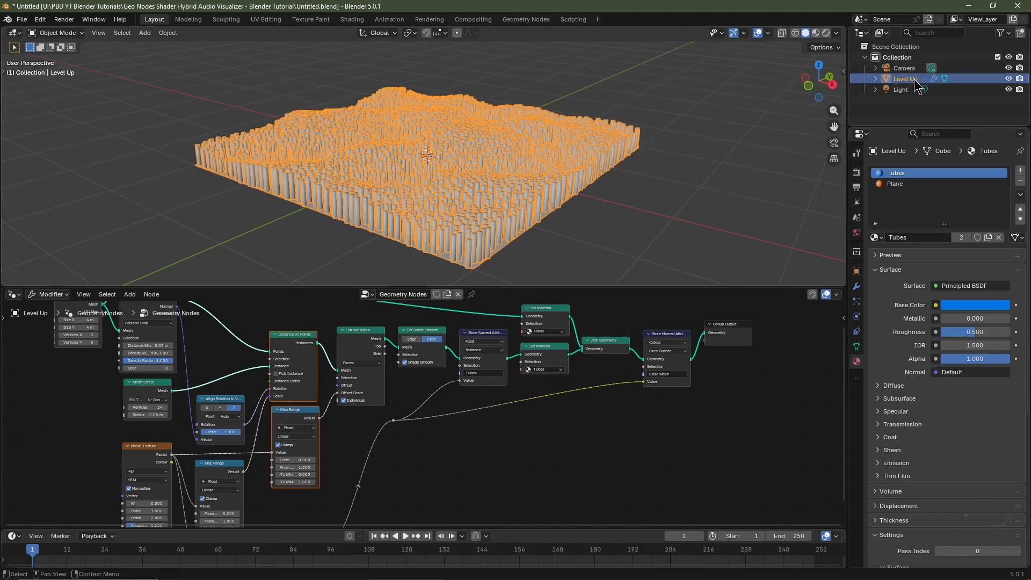
Hide Level Up in the viewport and add a Single Arrow empty at the origin.
{"action": "left_click", "coordinate": [1008, 78]}
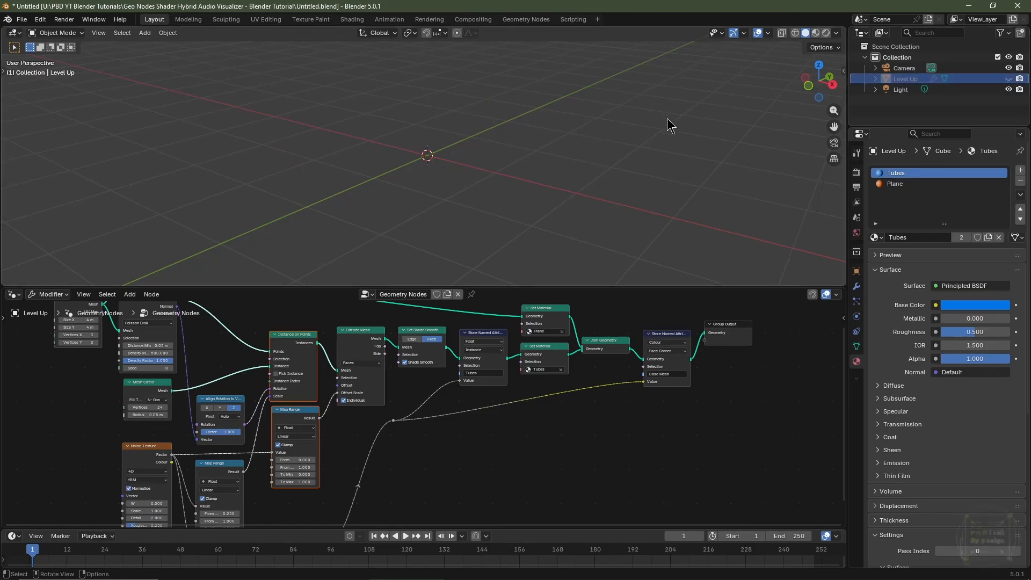
{"action": "key", "text": "shift+a"}
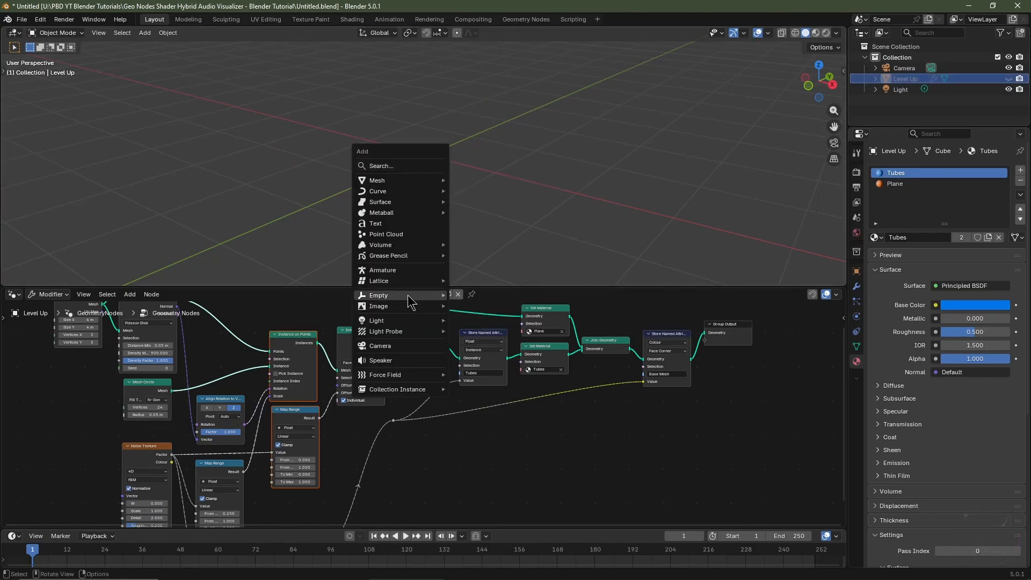
{"action": "mouse_move", "coordinate": [424, 297]}
{"action": "left_click", "coordinate": [479, 318]}
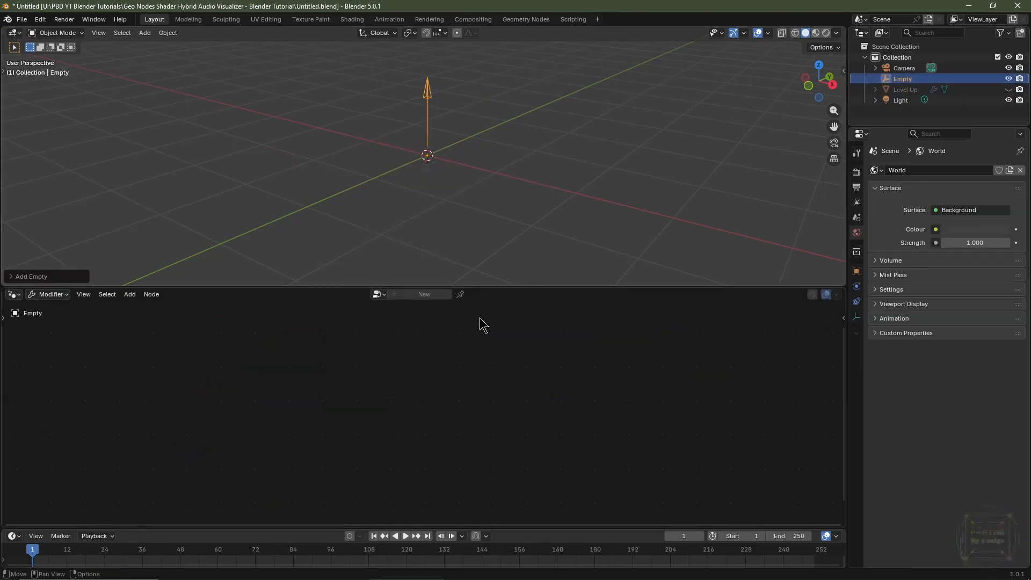
Duplicate the empty and set the copy's display size to 2 m.
{"action": "left_click", "coordinate": [858, 317]}
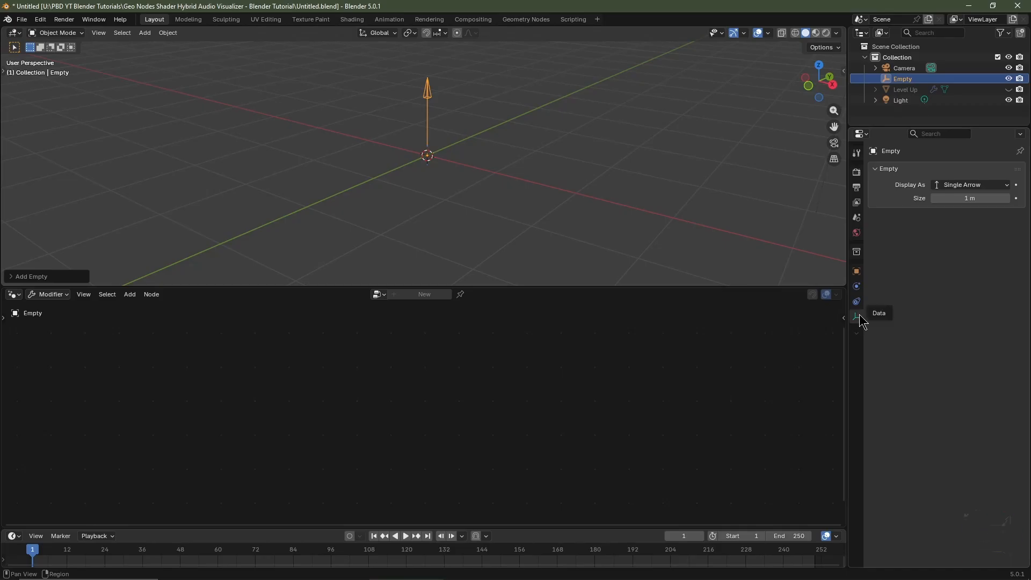
{"action": "key", "text": "shift+d"}
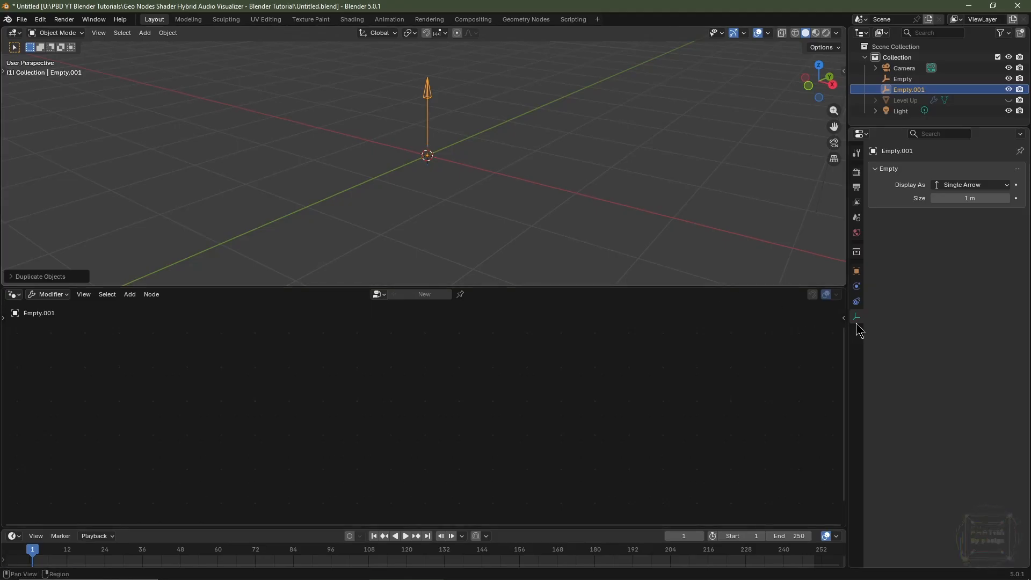
{"action": "left_click", "coordinate": [963, 199]}
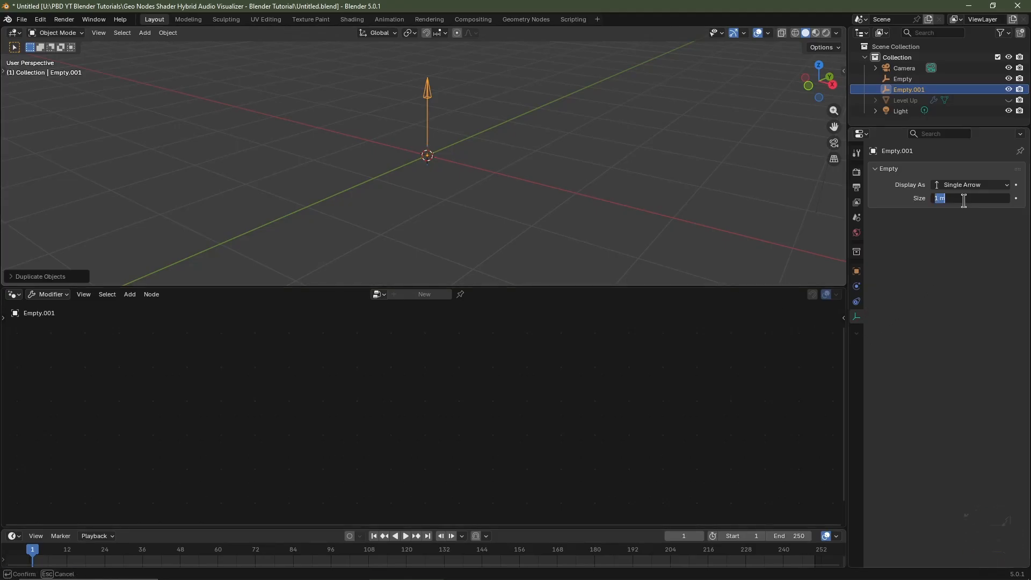
{"action": "type", "text": "2"}
{"action": "key", "text": "Return"}
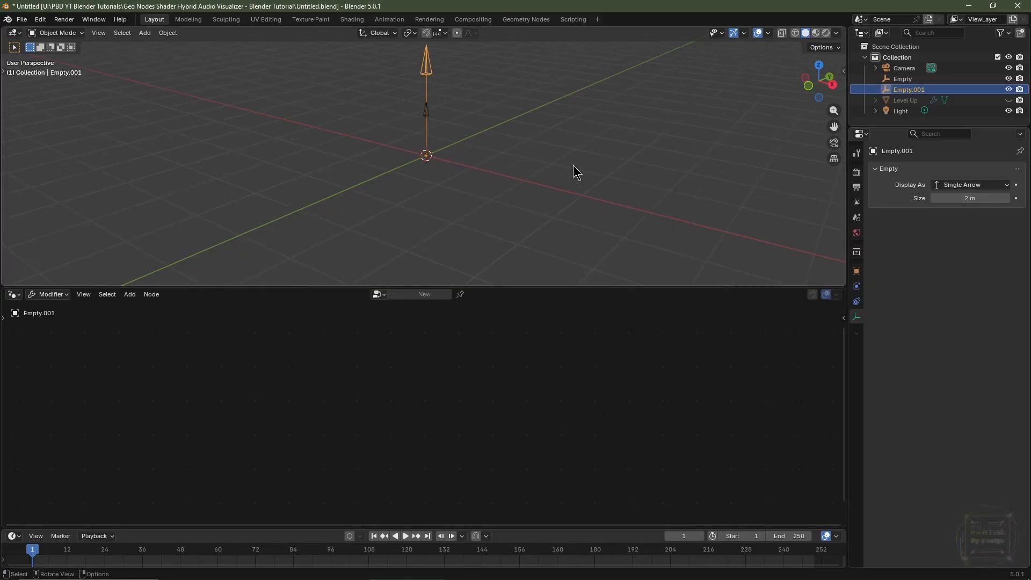
Duplicate the 2 m empty again and set the new copy's display size to 3 m.
{"action": "middle_click_drag", "start_coordinate": [573, 165], "coordinate": [513, 200]}
{"action": "key", "text": "shift+d"}
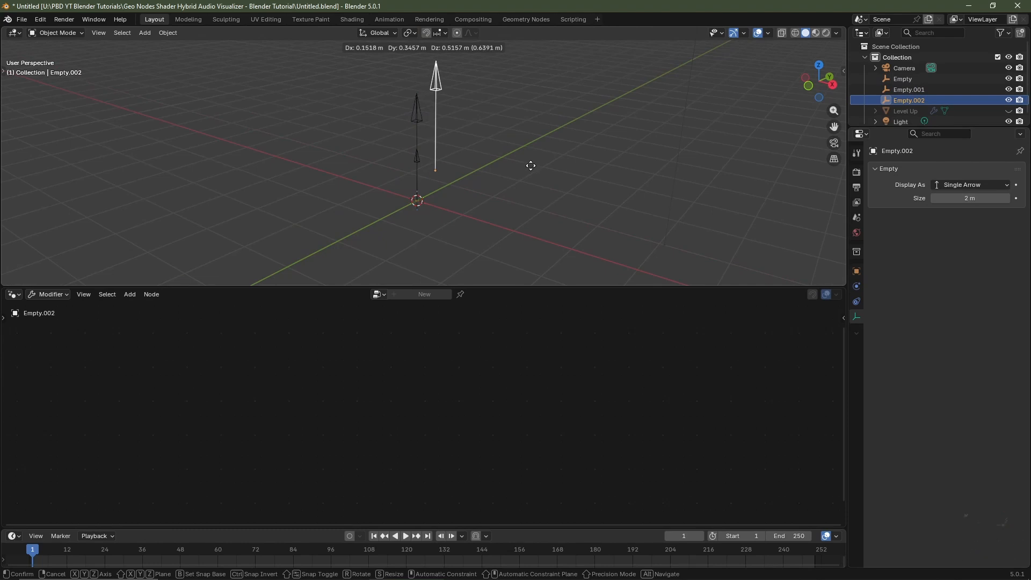
{"action": "right_click", "coordinate": [532, 168]}
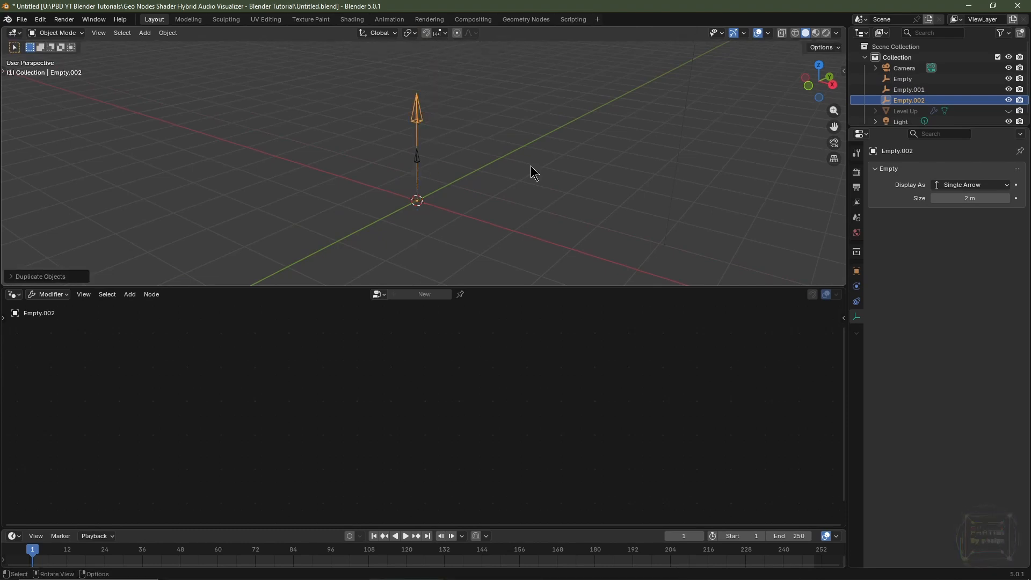
{"action": "left_click", "coordinate": [965, 199]}
{"action": "type", "text": "3"}
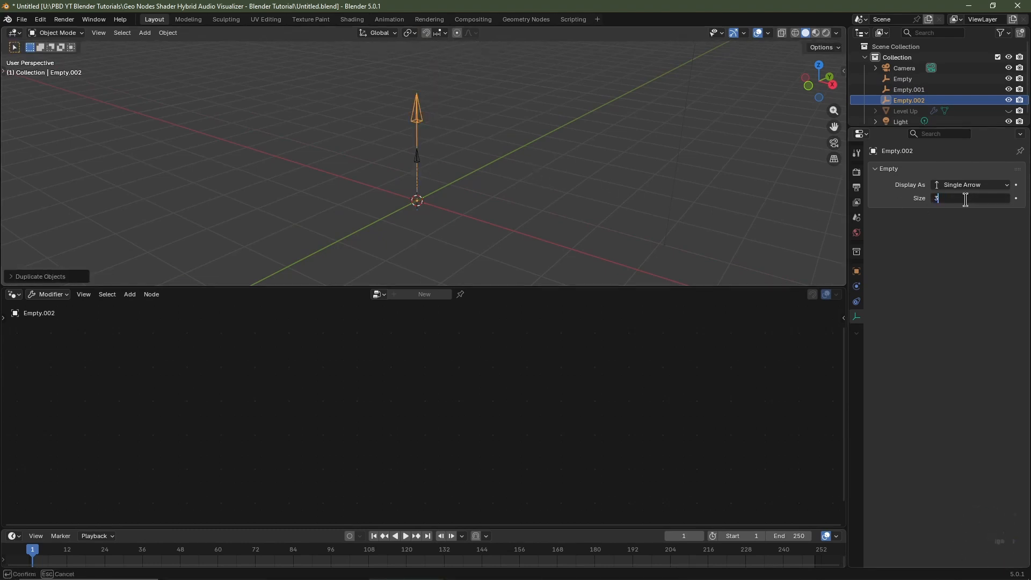
{"action": "key", "text": "Return"}
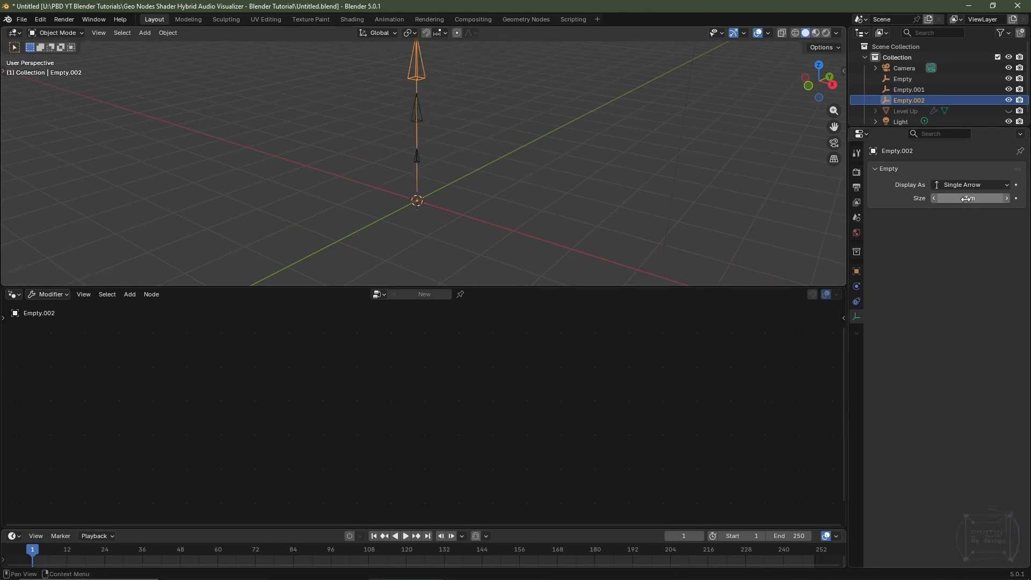
Rename the 3 m empty to LF Add and the 2 m empty to LF Multiply.
{"action": "double_click", "coordinate": [921, 101]}
{"action": "type", "text": "LF Add"}
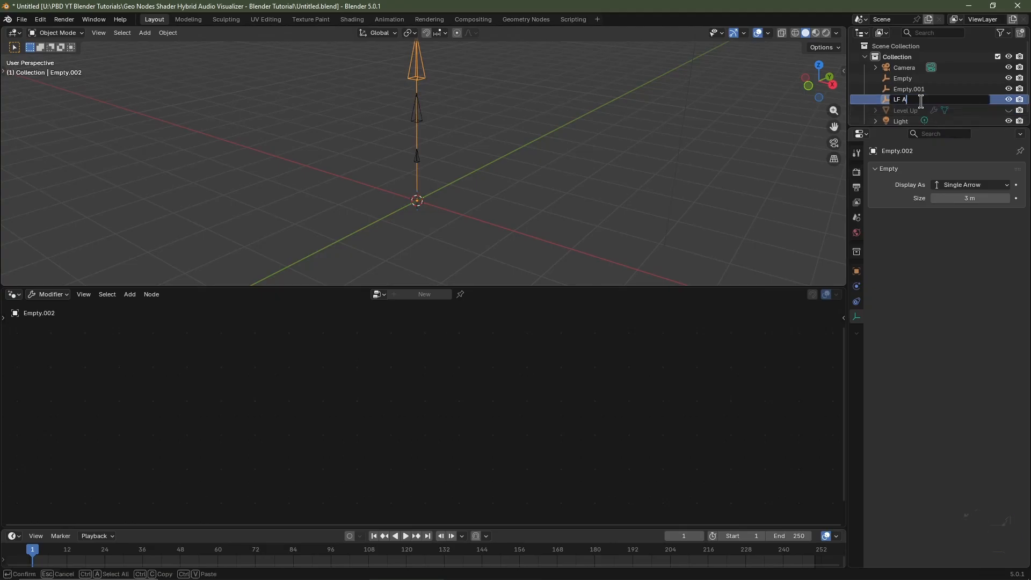
{"action": "key", "text": "Return"}
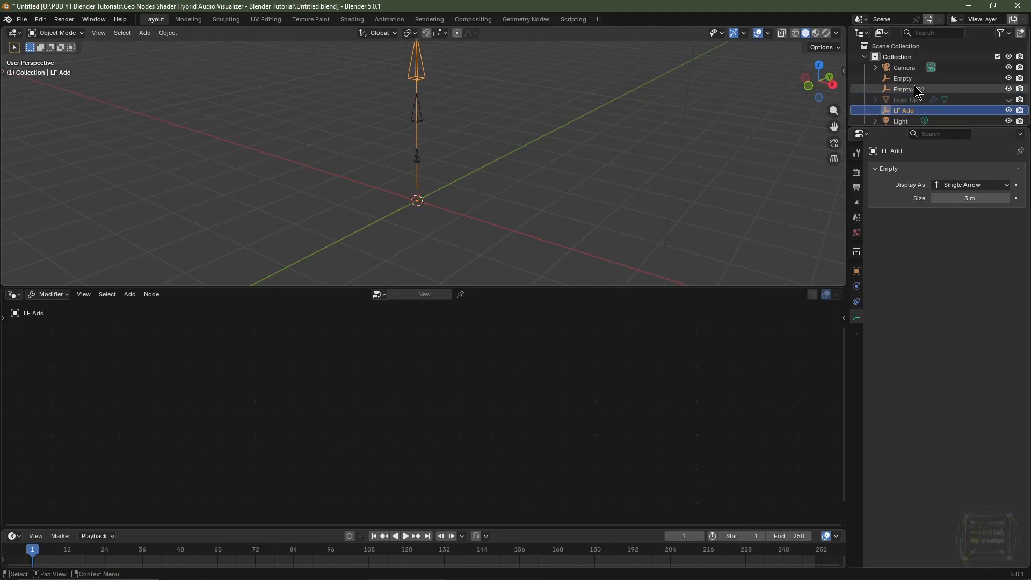
{"action": "double_click", "coordinate": [914, 89]}
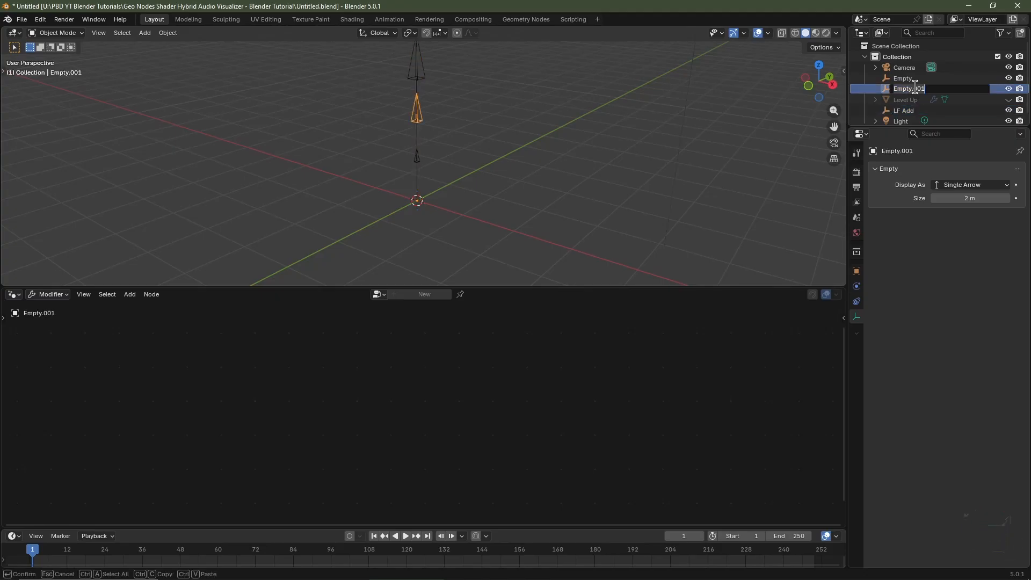
{"action": "type", "text": "LF Multiply"}
{"action": "key", "text": "Return"}
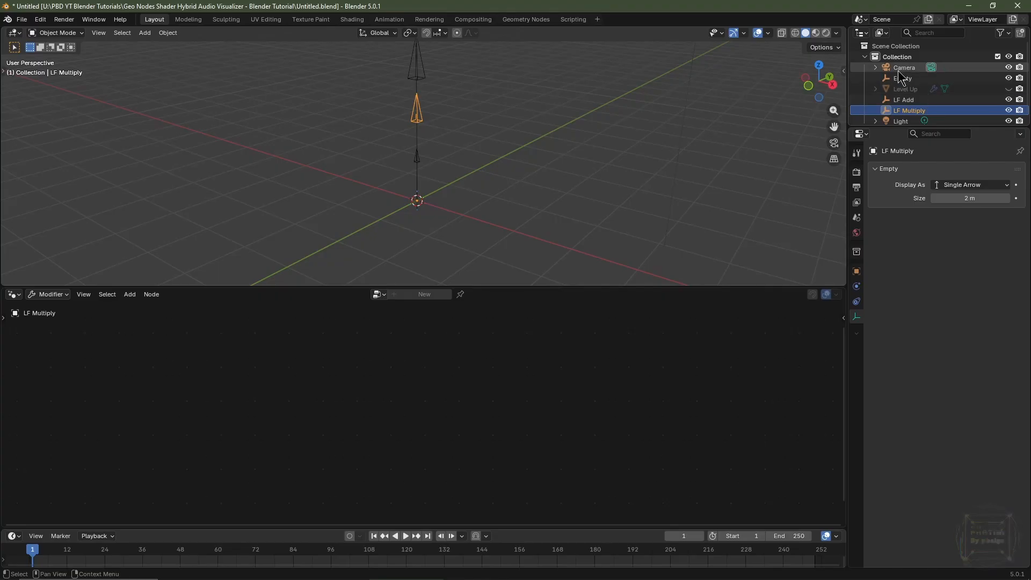
Rename the original 1 m empty to HF Multiply.
{"action": "double_click", "coordinate": [902, 78]}
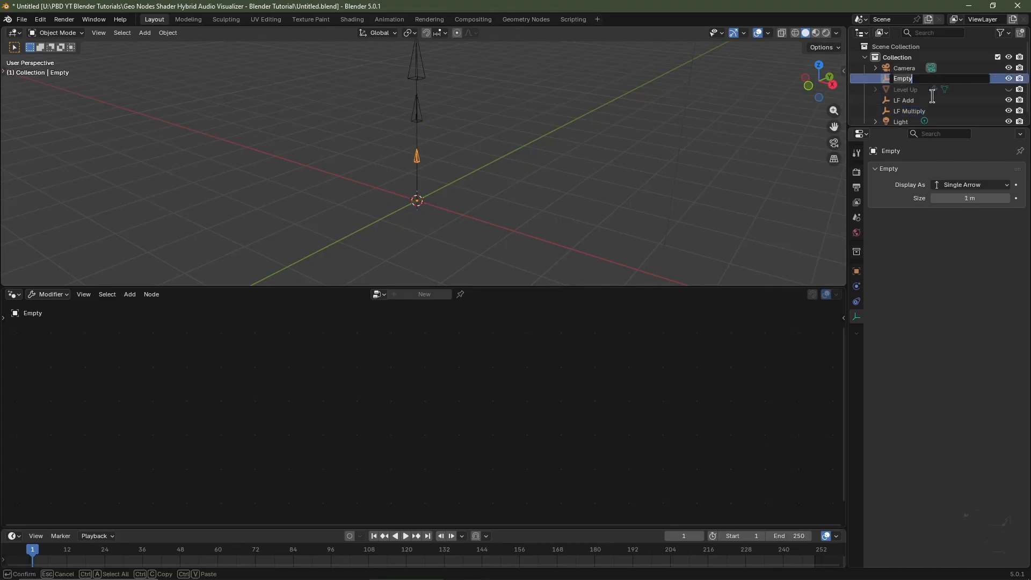
{"action": "type", "text": "HF Multiply"}
{"action": "key", "text": "Return"}
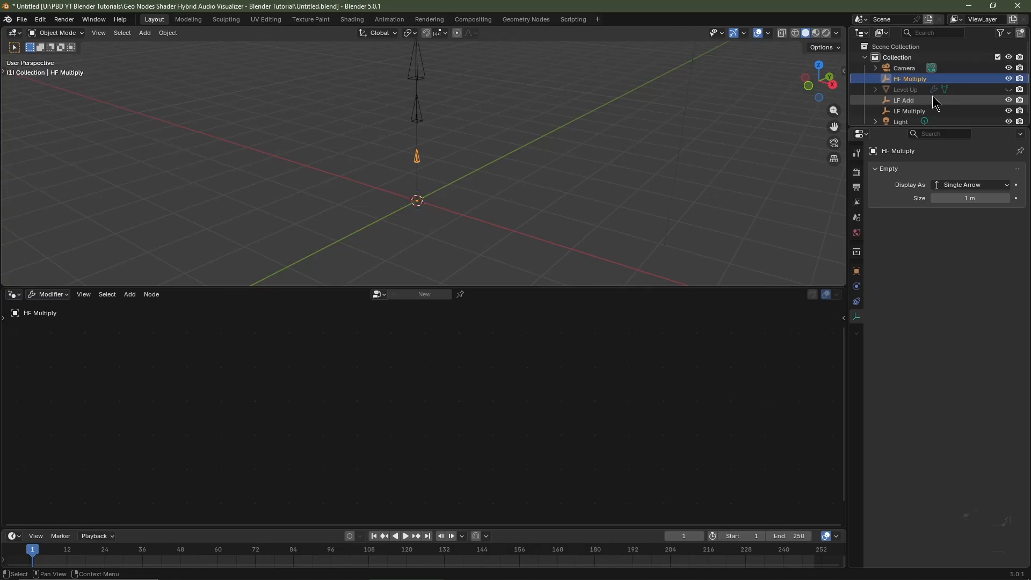
Set the scene frame rate to 30 fps and enable Render Region and Crop to Render Region.
{"action": "left_click", "coordinate": [856, 187]}
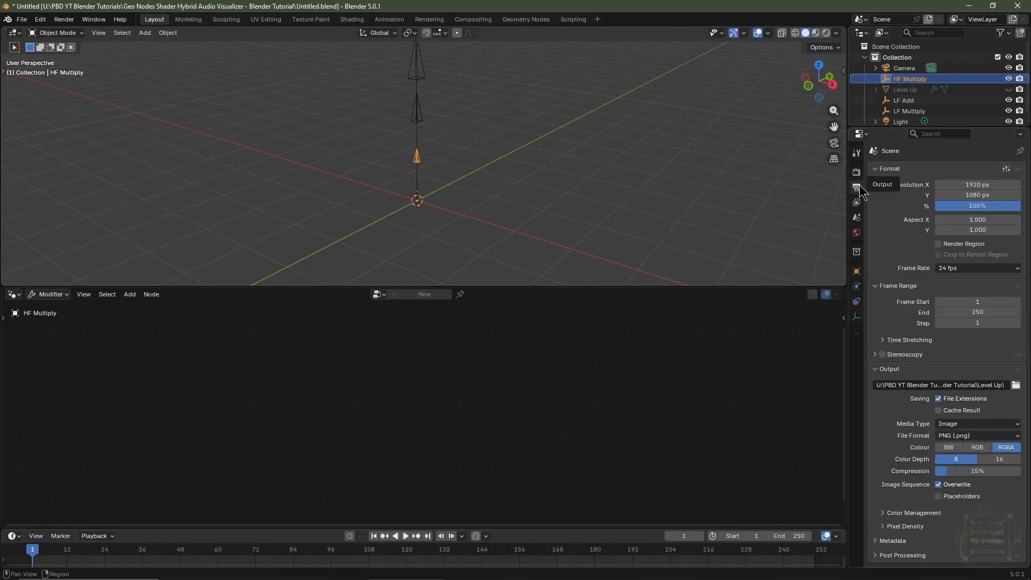
{"action": "left_click", "coordinate": [973, 272]}
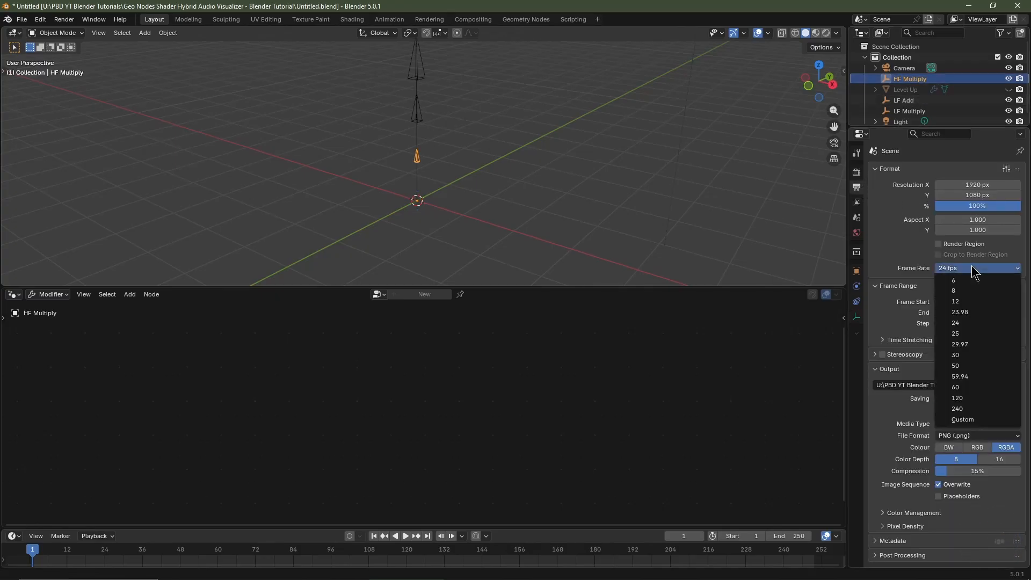
{"action": "left_click", "coordinate": [973, 359]}
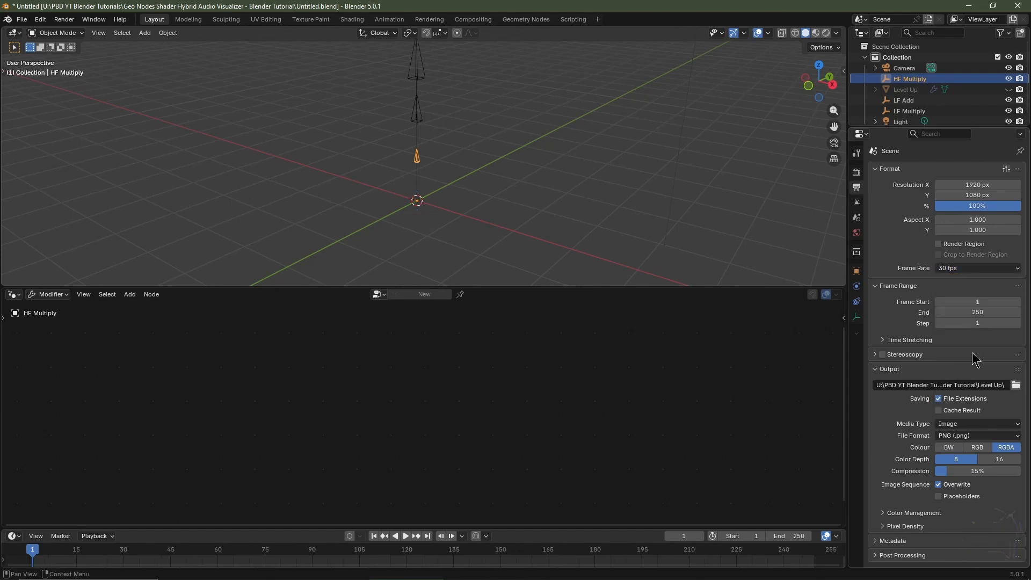
{"action": "left_click", "coordinate": [938, 244]}
{"action": "left_click", "coordinate": [938, 254]}
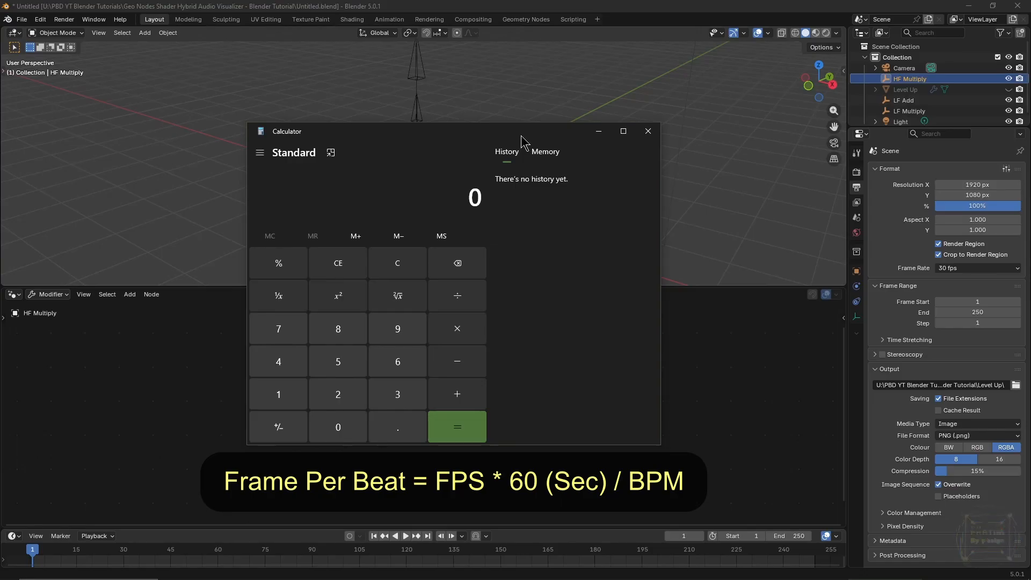
In the Windows Calculator, compute frames per beat as 30 × 60 ÷ 180.
{"action": "left_click", "coordinate": [406, 402]}
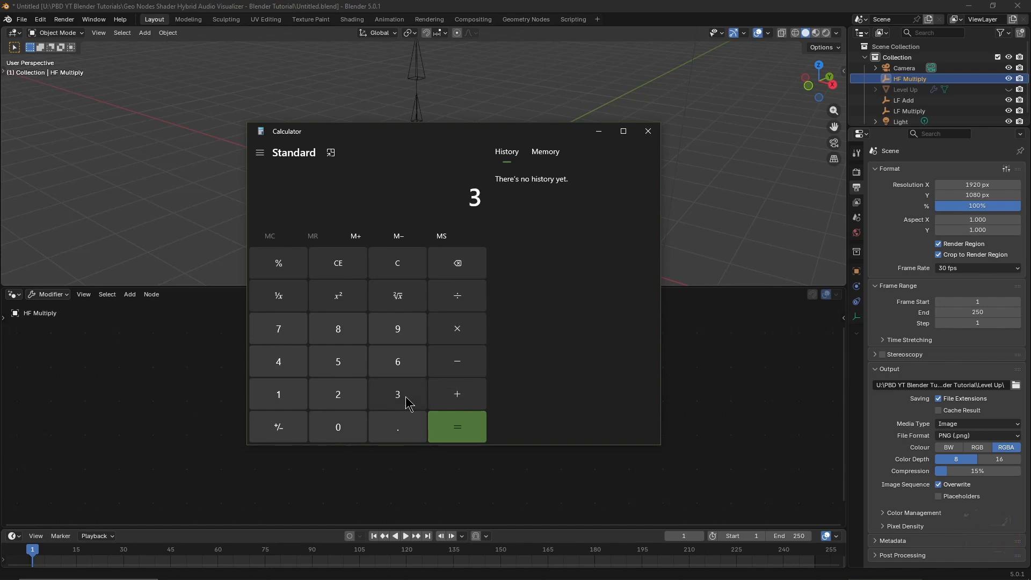
{"action": "left_click", "coordinate": [350, 433]}
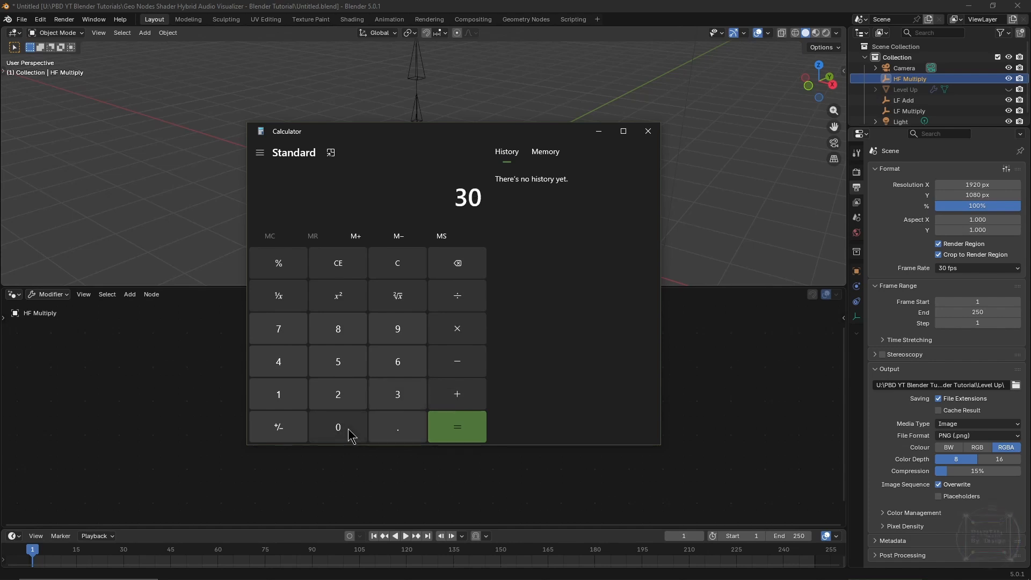
{"action": "left_click", "coordinate": [460, 330]}
{"action": "left_click", "coordinate": [406, 363]}
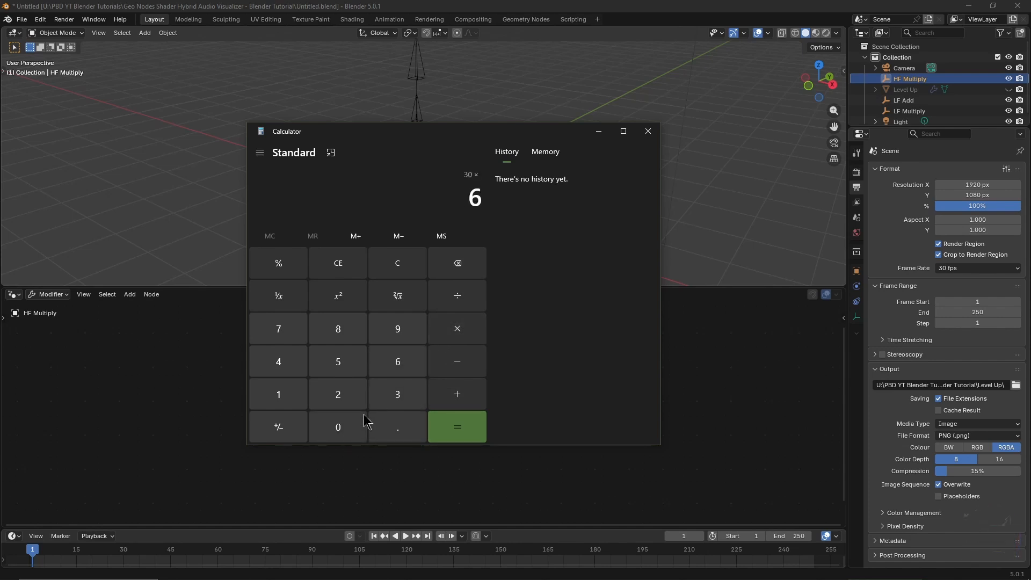
{"action": "left_click", "coordinate": [363, 424]}
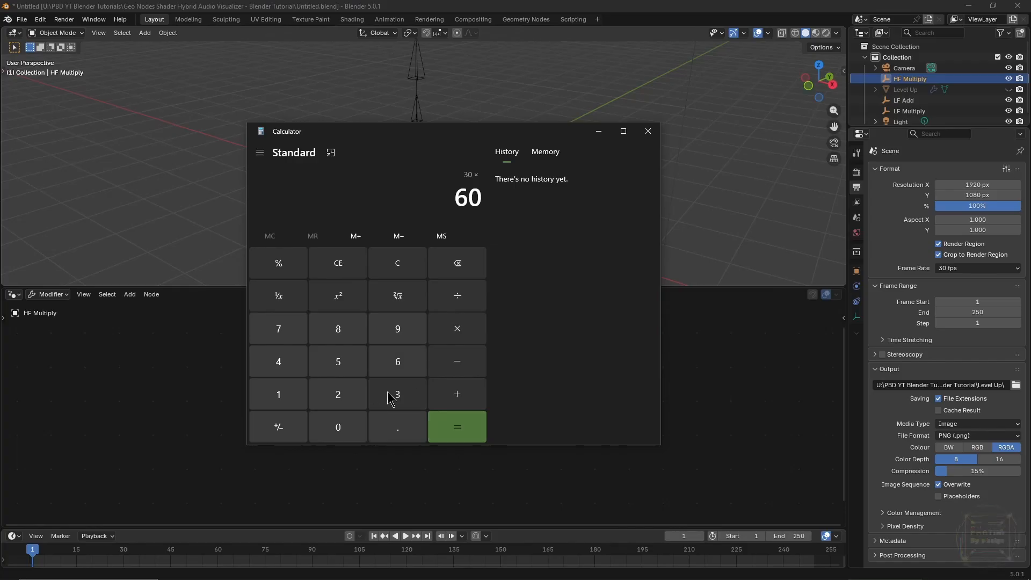
{"action": "left_click", "coordinate": [462, 298]}
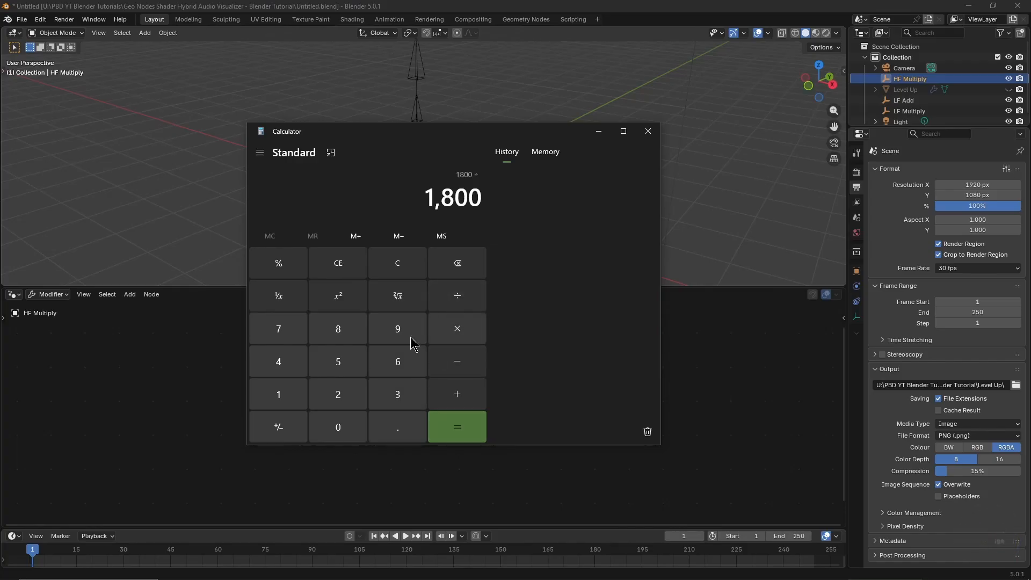
{"action": "left_click", "coordinate": [282, 398]}
{"action": "left_click", "coordinate": [339, 334]}
{"action": "left_click", "coordinate": [348, 427]}
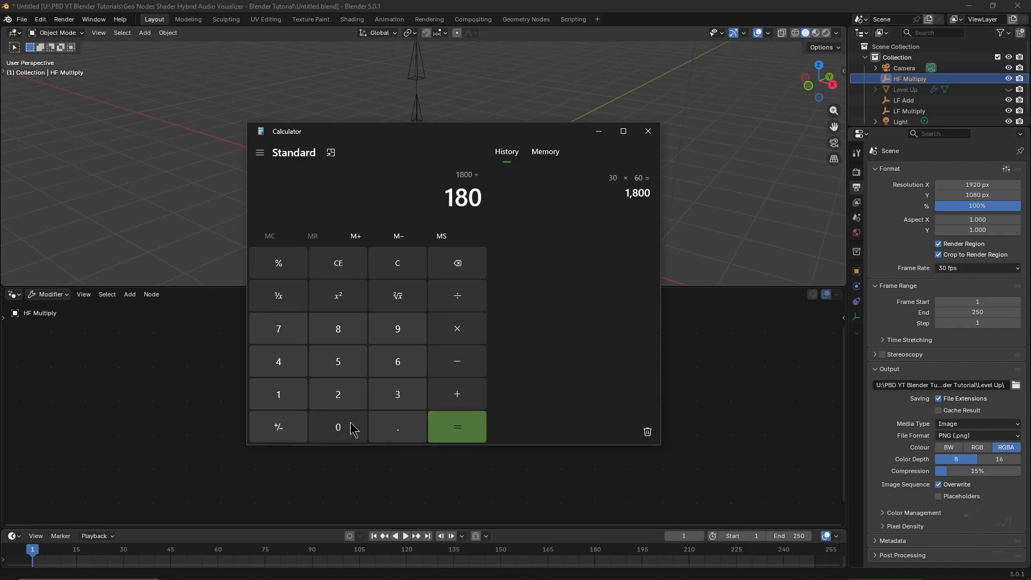
{"action": "left_click", "coordinate": [465, 428]}
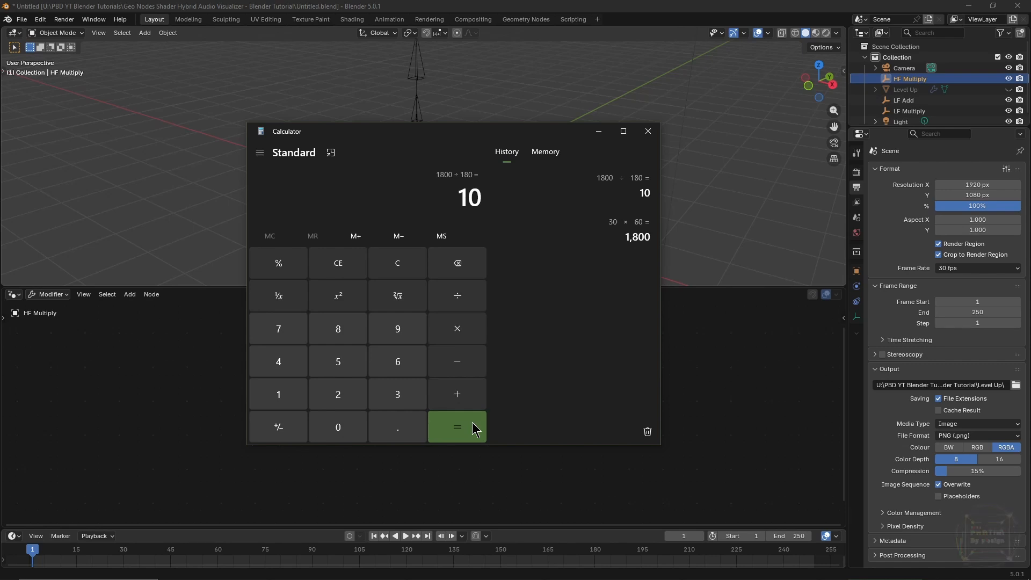
Set the scene's end frame to 320.
{"action": "double_click", "coordinate": [792, 536]}
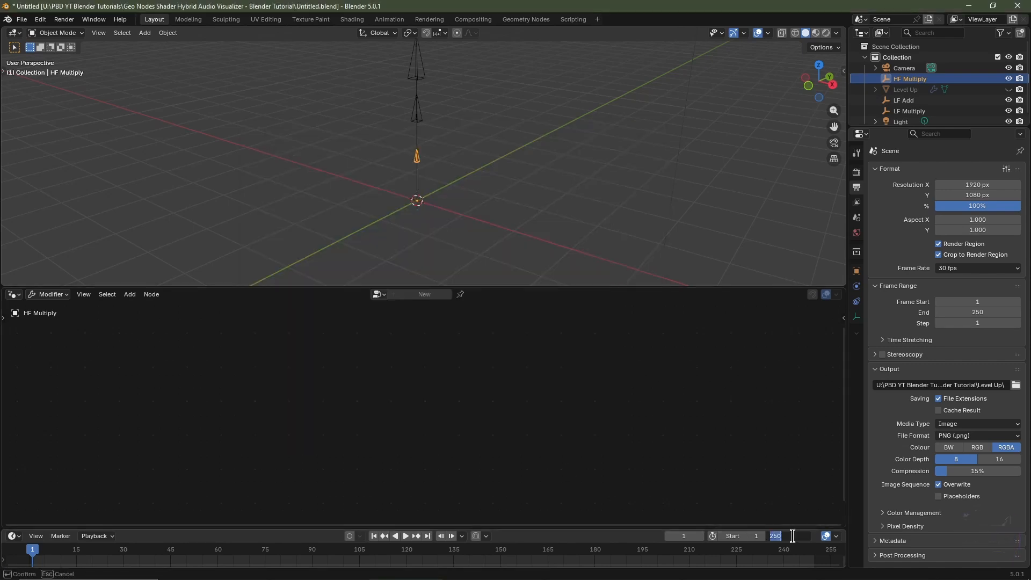
{"action": "type", "text": "32"}
{"action": "key", "text": "Return"}
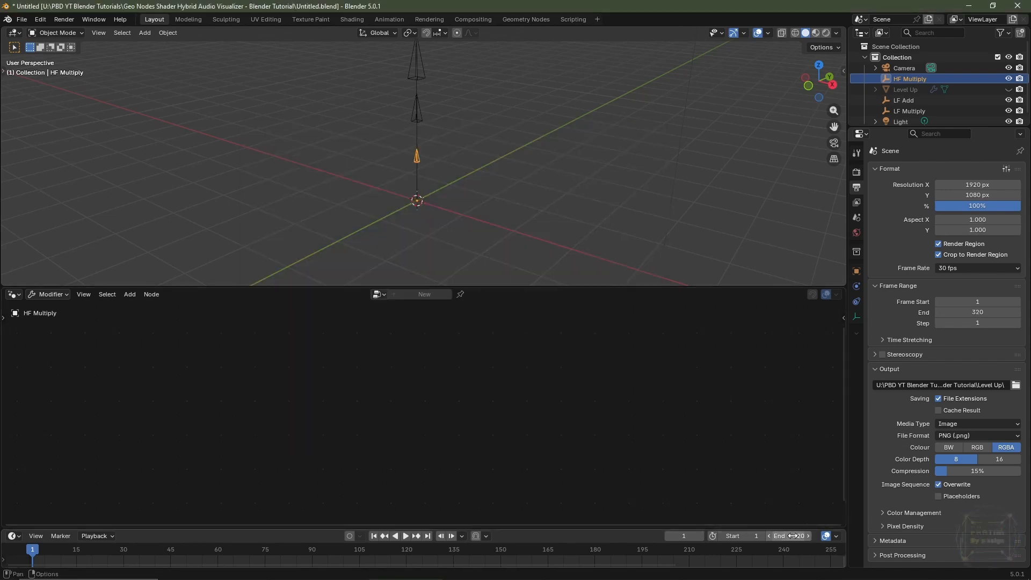
{"action": "key", "text": "Home"}
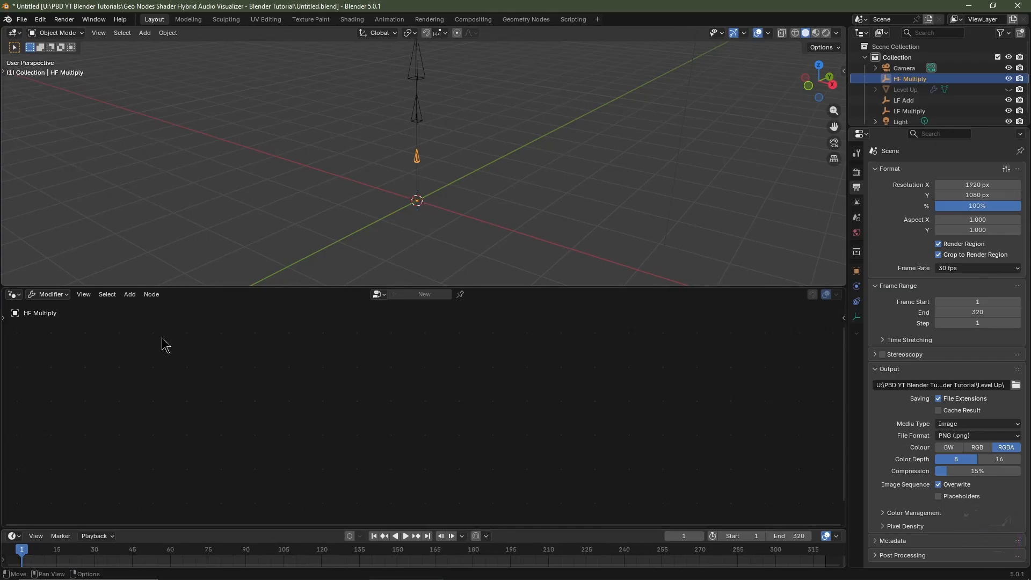
Switch the lower editor to the Graph Editor and insert a keyframe on HF Multiply's Z location.
{"action": "left_click", "coordinate": [14, 295]}
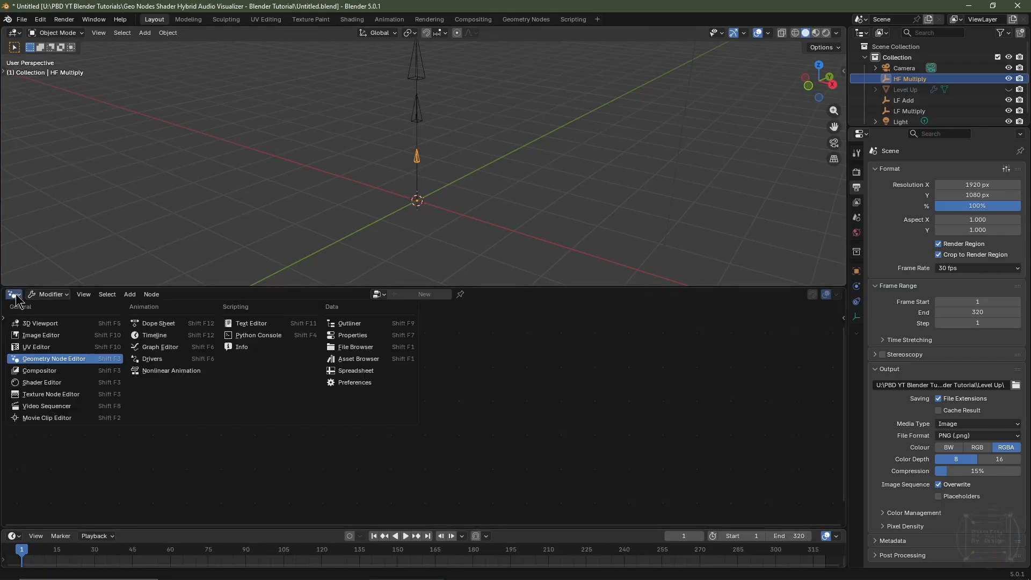
{"action": "left_click", "coordinate": [147, 346]}
{"action": "key", "text": "n"}
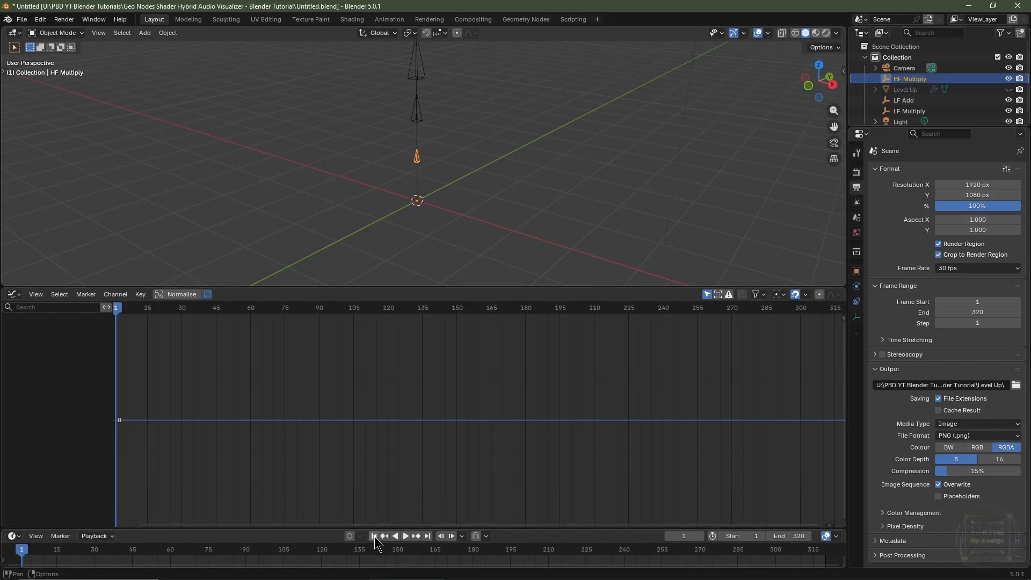
{"action": "left_click", "coordinate": [857, 272]}
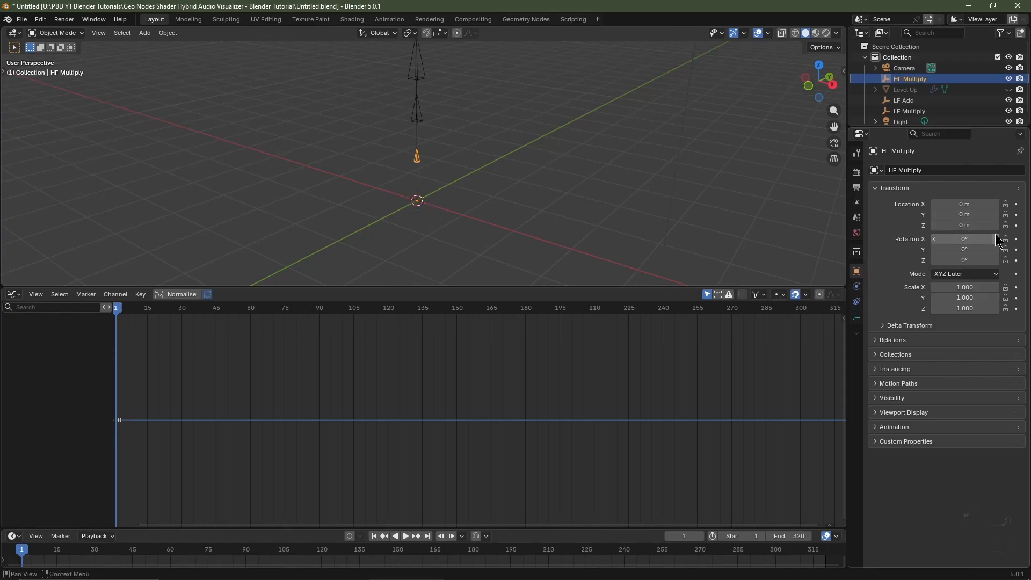
{"action": "left_click", "coordinate": [1016, 225]}
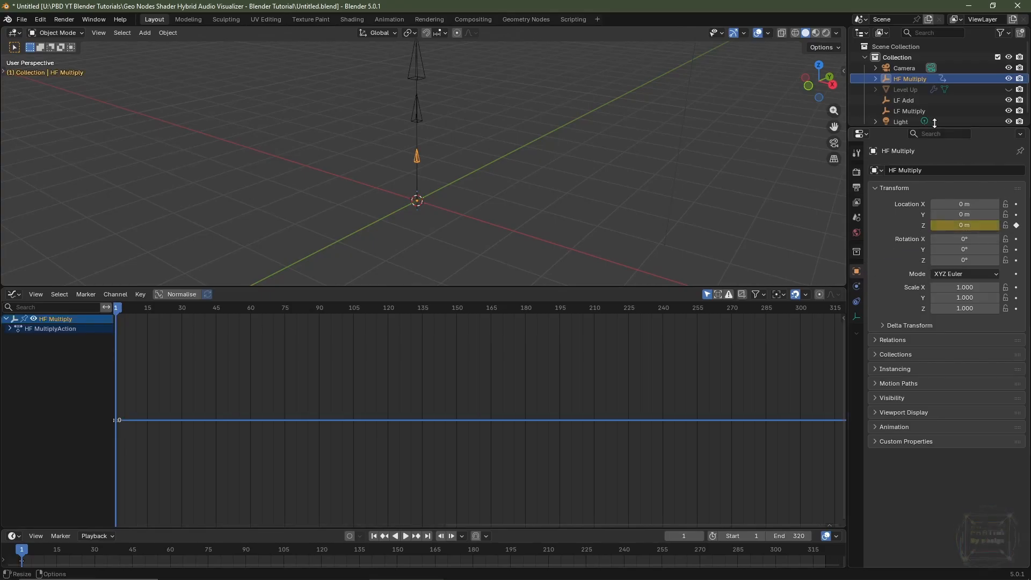
Insert Z location keyframes on the LF Add and LF Multiply empties.
{"action": "left_click", "coordinate": [908, 100]}
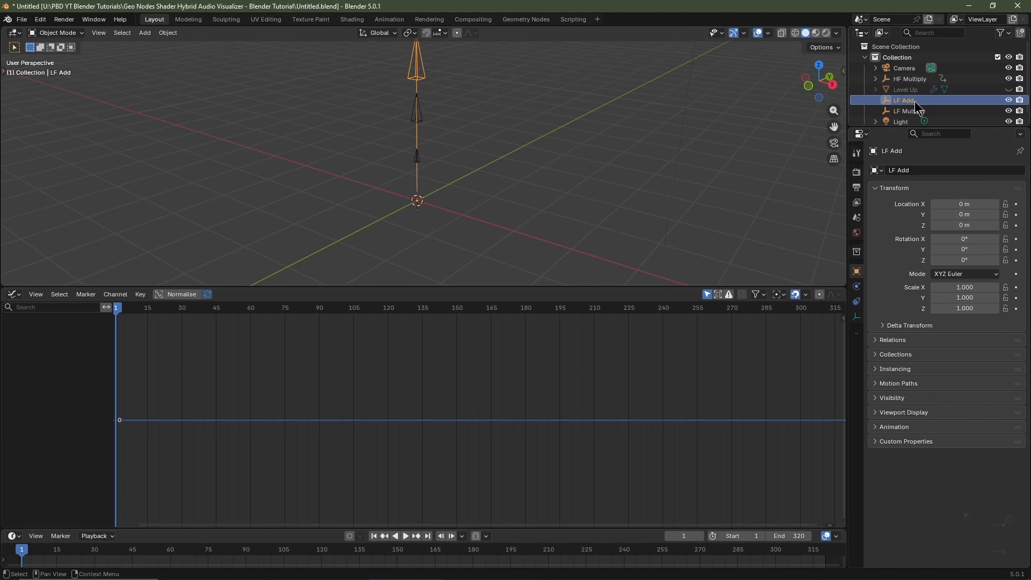
{"action": "left_click", "coordinate": [1016, 226]}
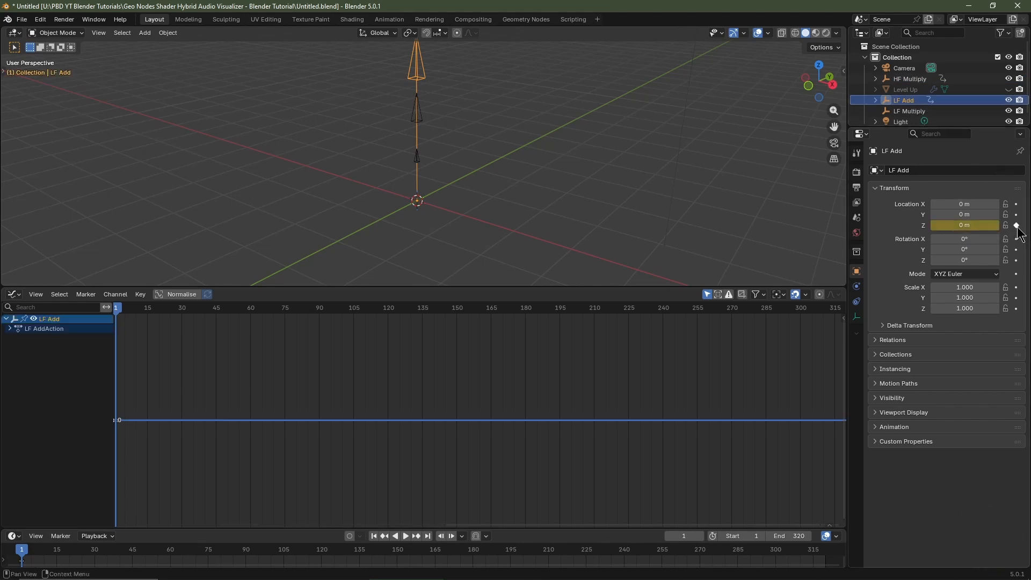
{"action": "left_click", "coordinate": [913, 111]}
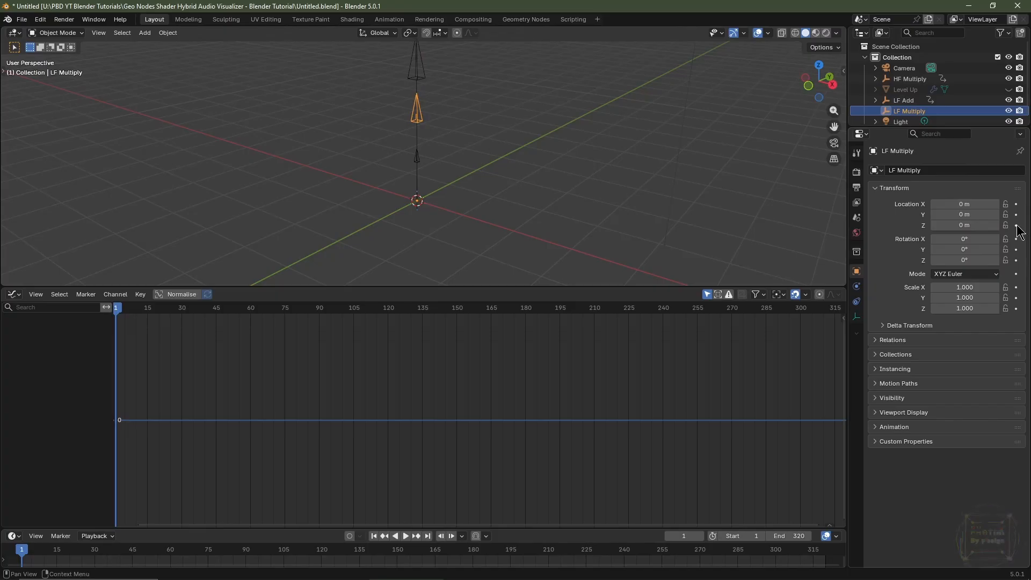
{"action": "left_click", "coordinate": [1017, 225]}
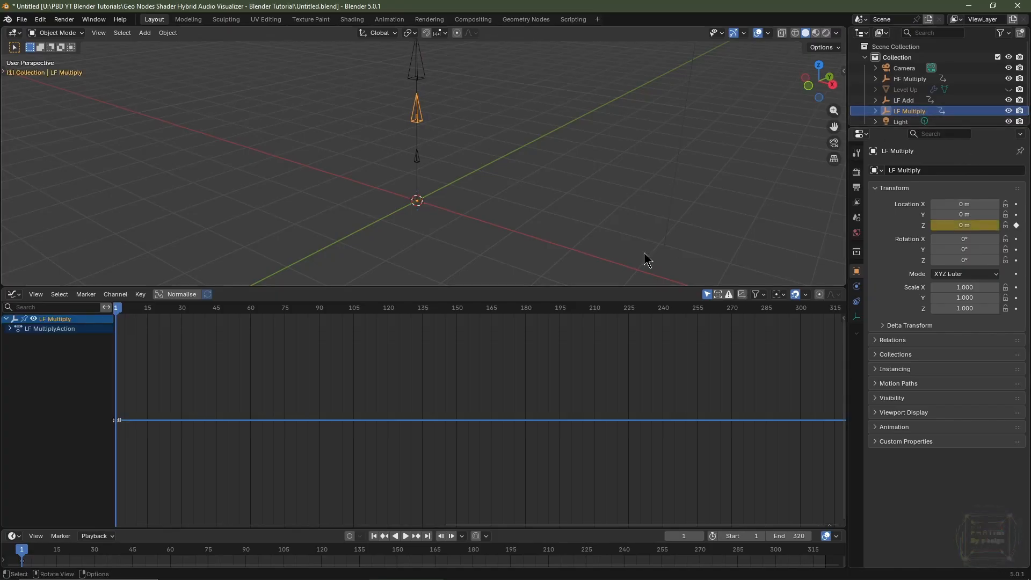
Bake Escape Break Drums Snippets Clean 180bpm.wav onto LF Multiply's Z curve with Sound to Samples, 20 to 80 Hz.
{"action": "left_click", "coordinate": [116, 295]}
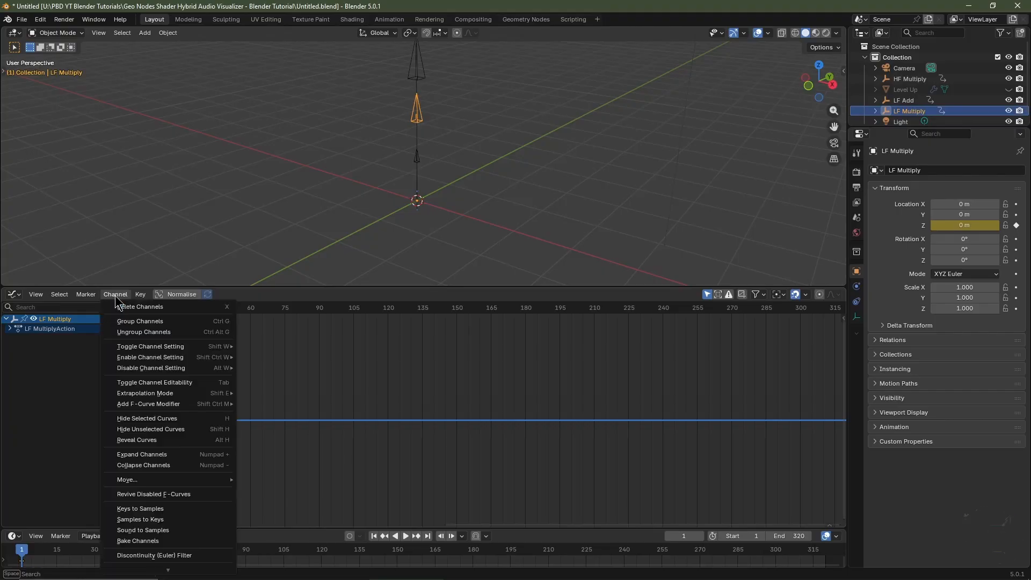
{"action": "left_click", "coordinate": [153, 531]}
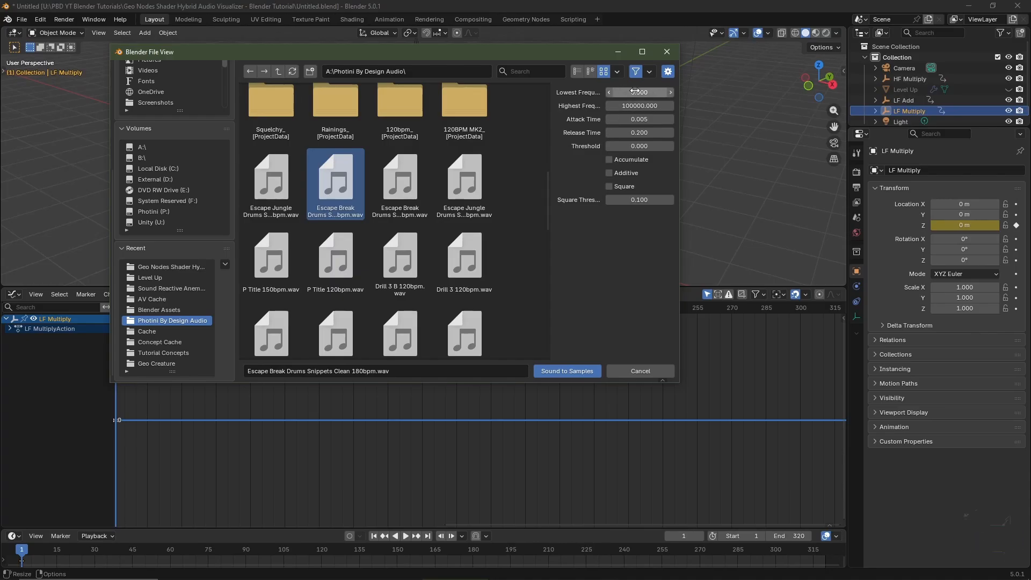
{"action": "left_click", "coordinate": [634, 91]}
{"action": "type", "text": "20"}
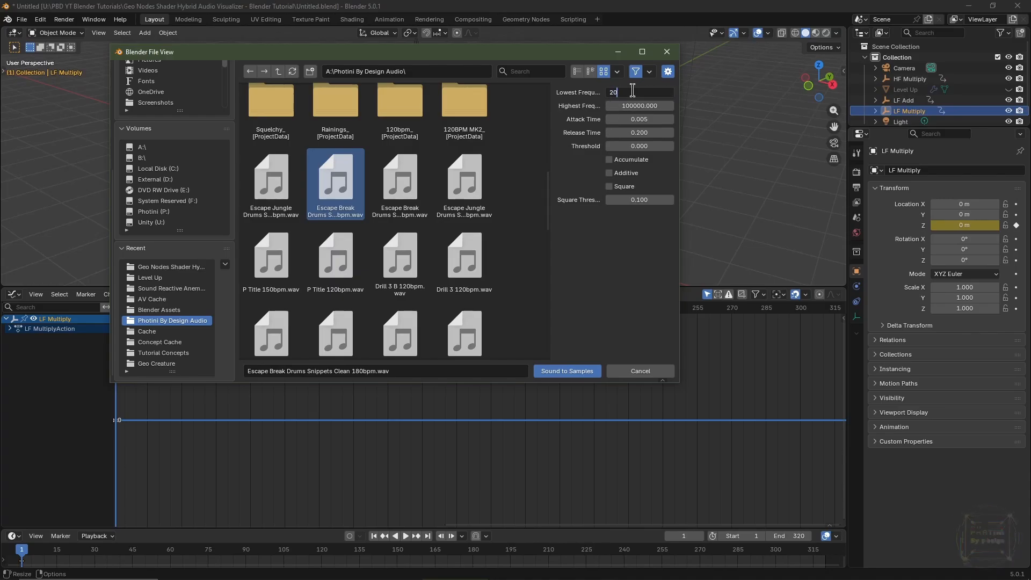
{"action": "key", "text": "Tab"}
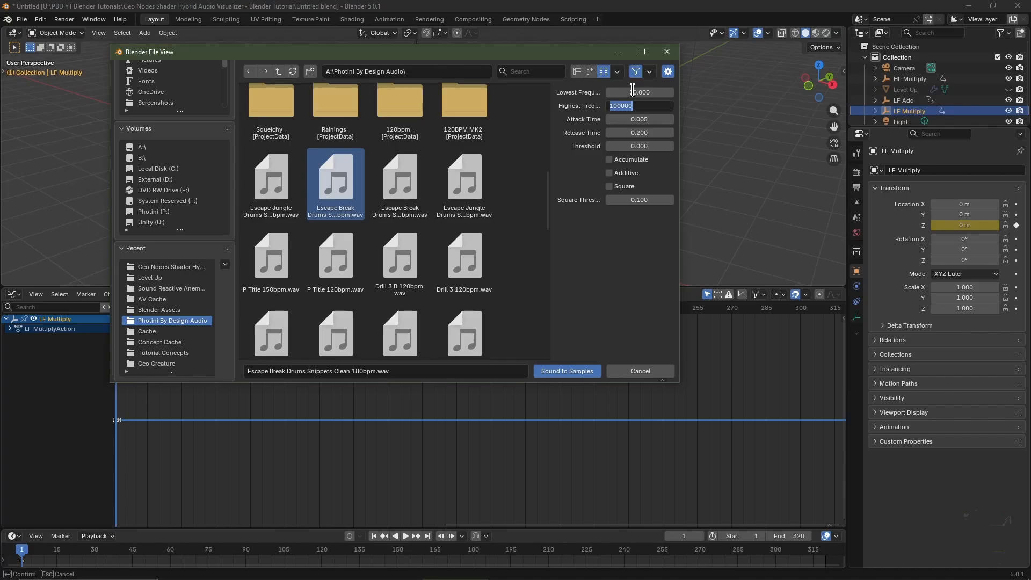
{"action": "type", "text": "80"}
{"action": "key", "text": "Return"}
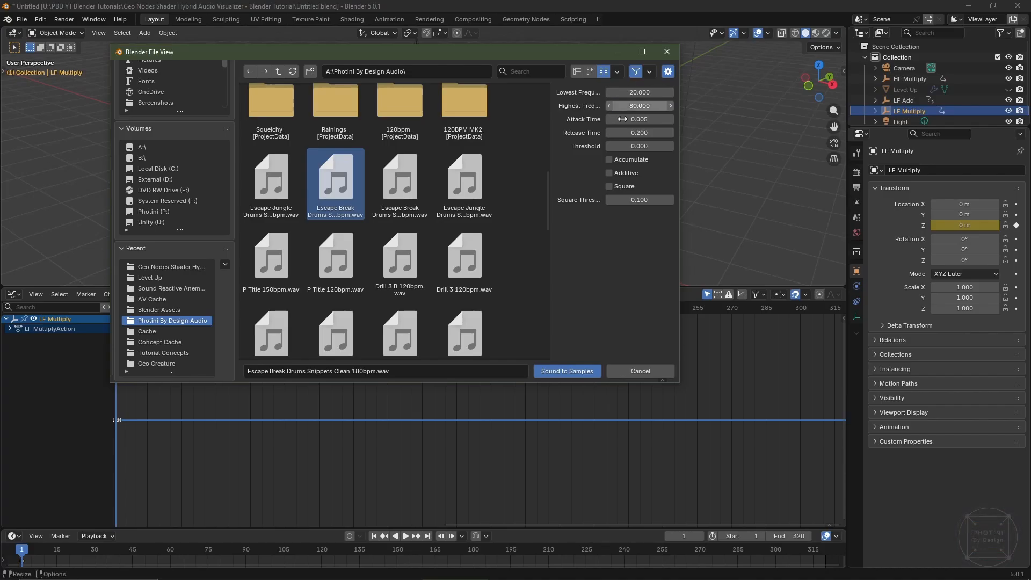
{"action": "left_click", "coordinate": [570, 371]}
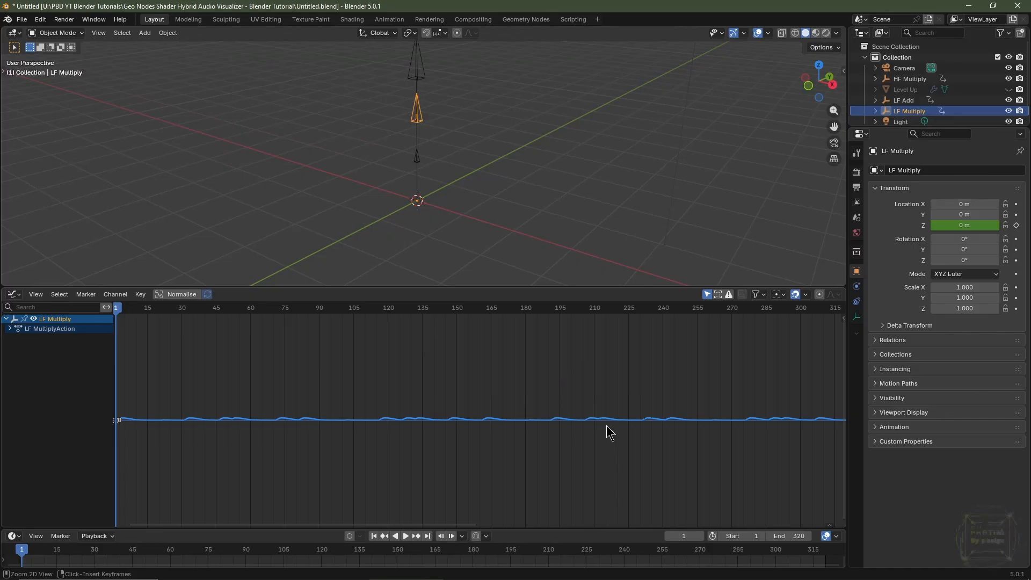
{"action": "mouse_move", "coordinate": [605, 430]}
{"action": "middle_mouse_down", "text": "ctrl"}
{"action": "mouse_move", "coordinate": [592, 417]}
{"action": "mouse_move", "coordinate": [594, 361]}
{"action": "mouse_move", "coordinate": [594, 460]}
{"action": "mouse_move", "coordinate": [588, 432]}
{"action": "middle_mouse_up", "text": "ctrl"}
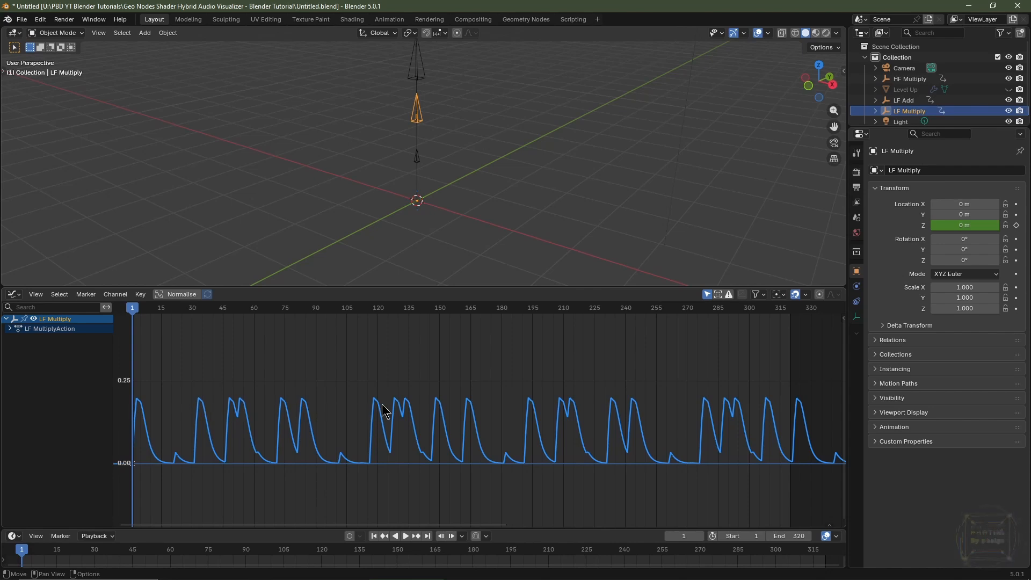
Bake the same audio onto LF Add's Z curve with Sound to Samples, 20 to 80 Hz, Accumulate enabled.
{"action": "left_click", "coordinate": [904, 102]}
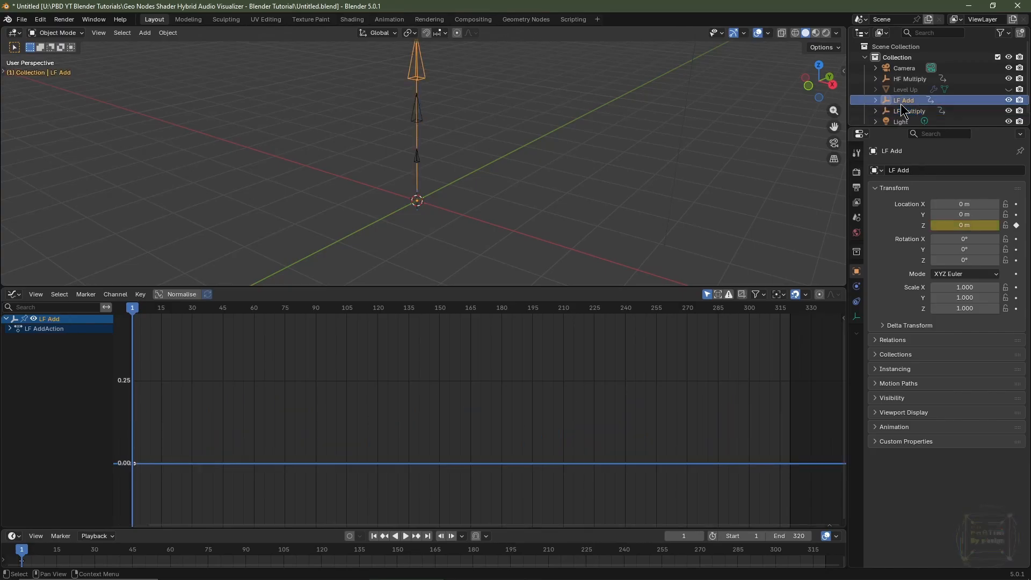
{"action": "left_click", "coordinate": [116, 295]}
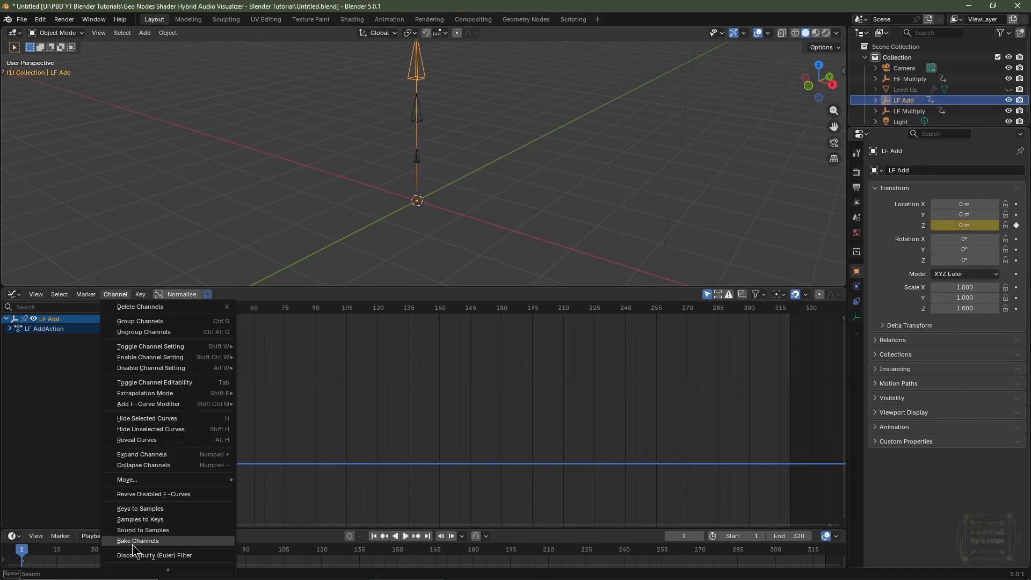
{"action": "left_click", "coordinate": [143, 531]}
{"action": "scroll", "coordinate": [332, 179], "scroll_direction": "down", "scroll_amount": 5}
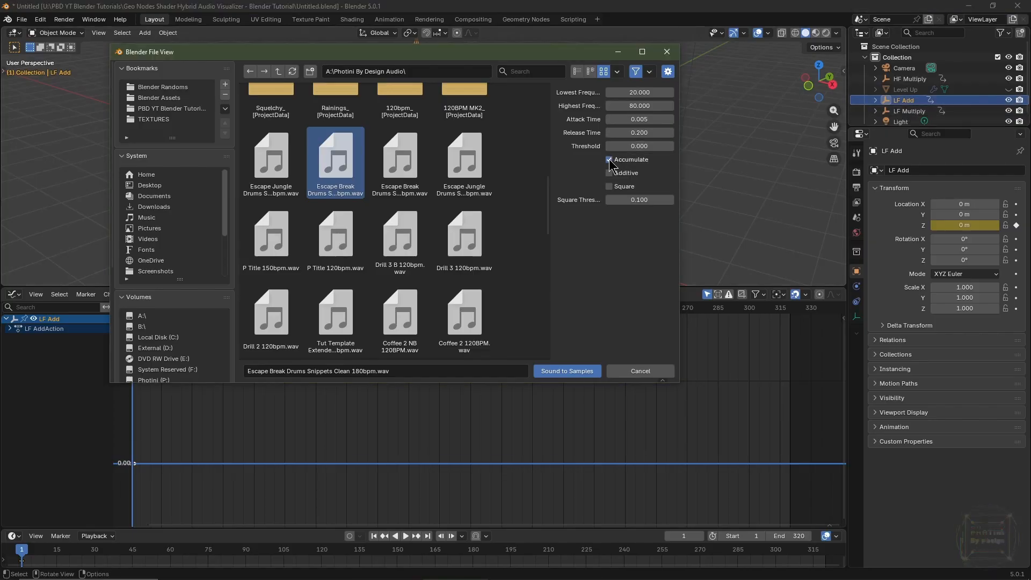
{"action": "left_click", "coordinate": [569, 372]}
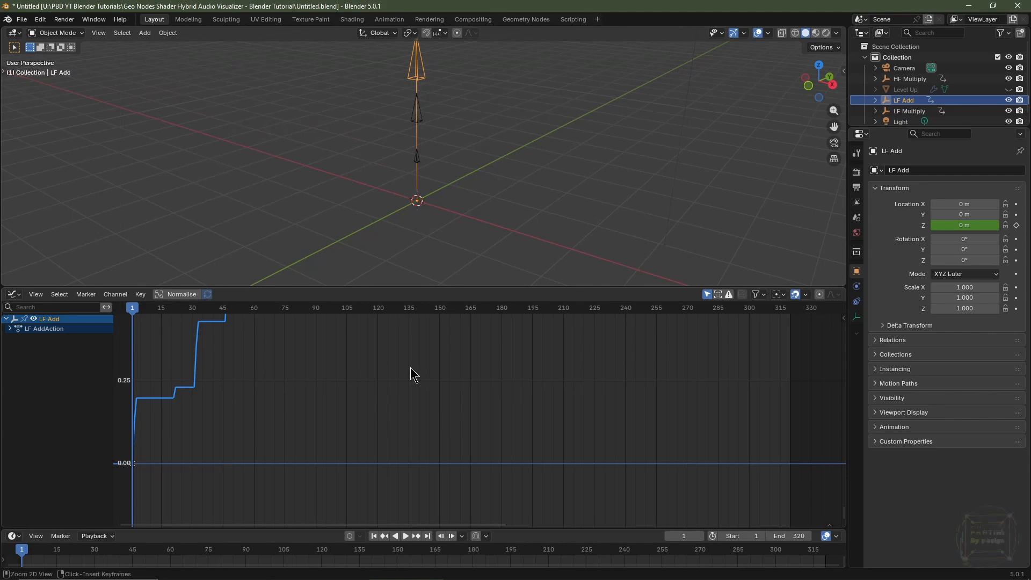
{"action": "middle_click_drag", "start_coordinate": [410, 361], "coordinate": [451, 451], "text": "ctrl"}
{"action": "key", "text": "Home"}
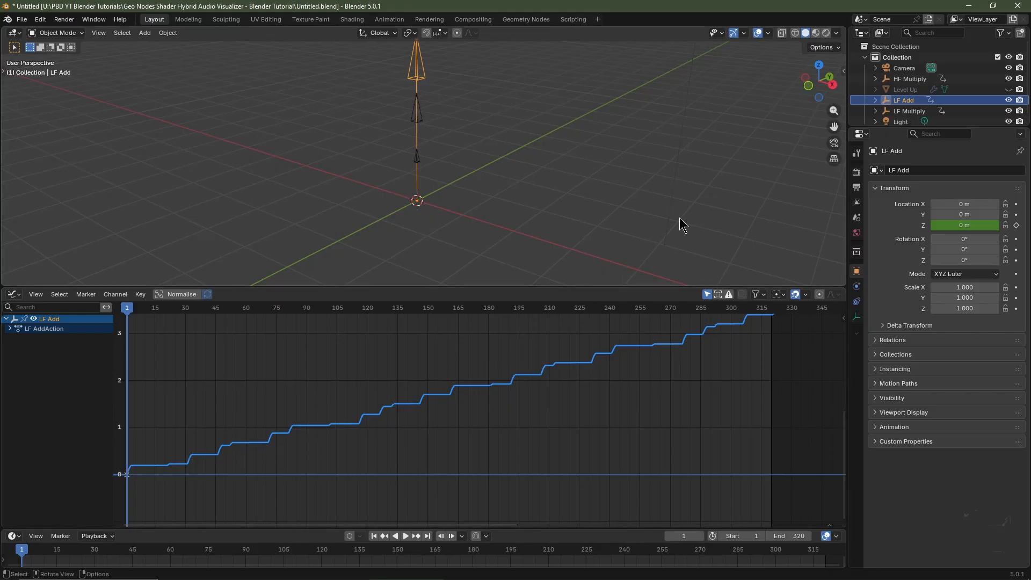
Bake the audio onto HF Multiply's Z curve with Sound to Samples, 5000 to 20000 Hz, Accumulate off.
{"action": "left_click", "coordinate": [909, 80]}
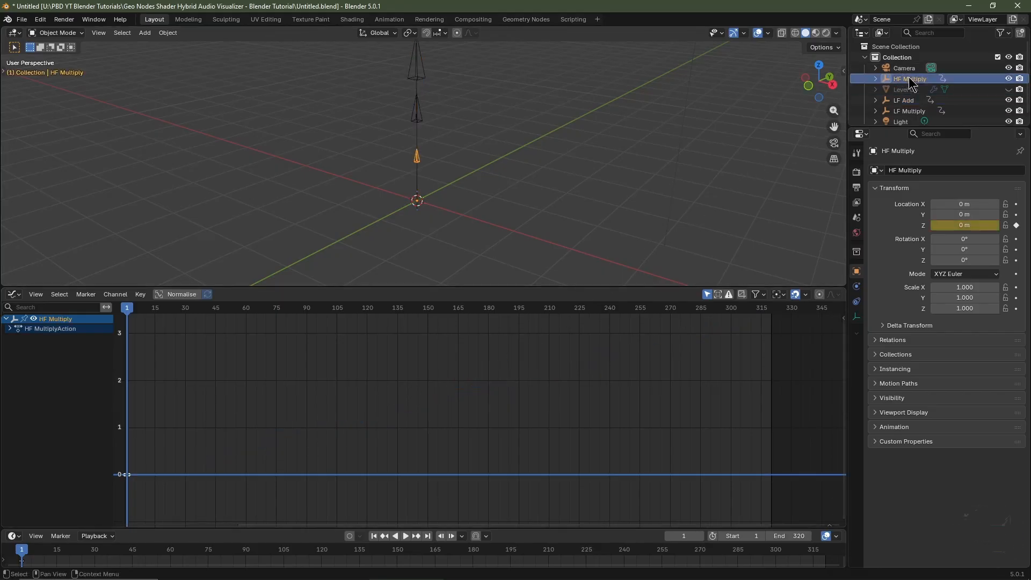
{"action": "left_click", "coordinate": [116, 294]}
{"action": "left_click", "coordinate": [128, 530]}
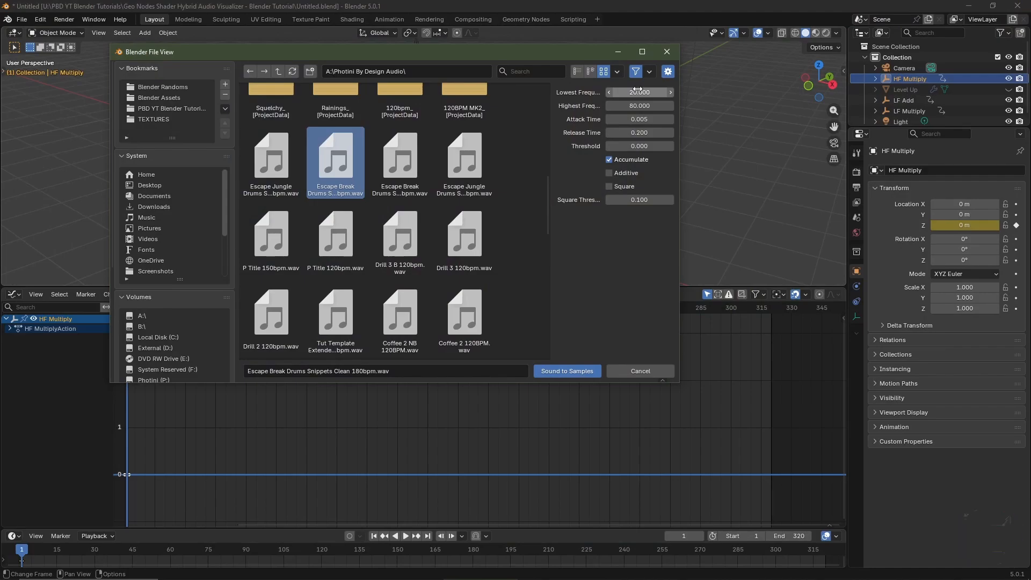
{"action": "left_click", "coordinate": [637, 91]}
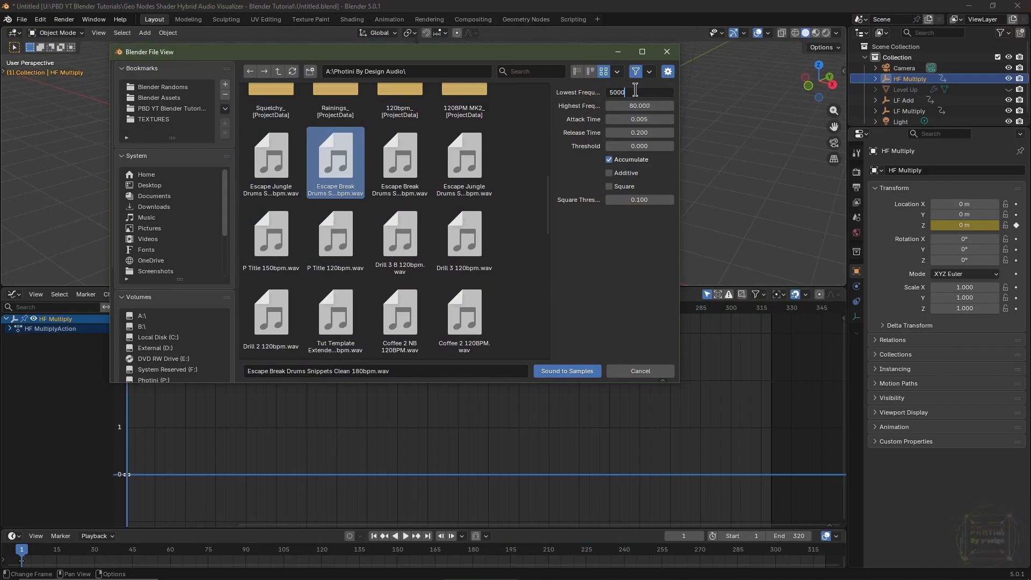
{"action": "key", "text": "Tab"}
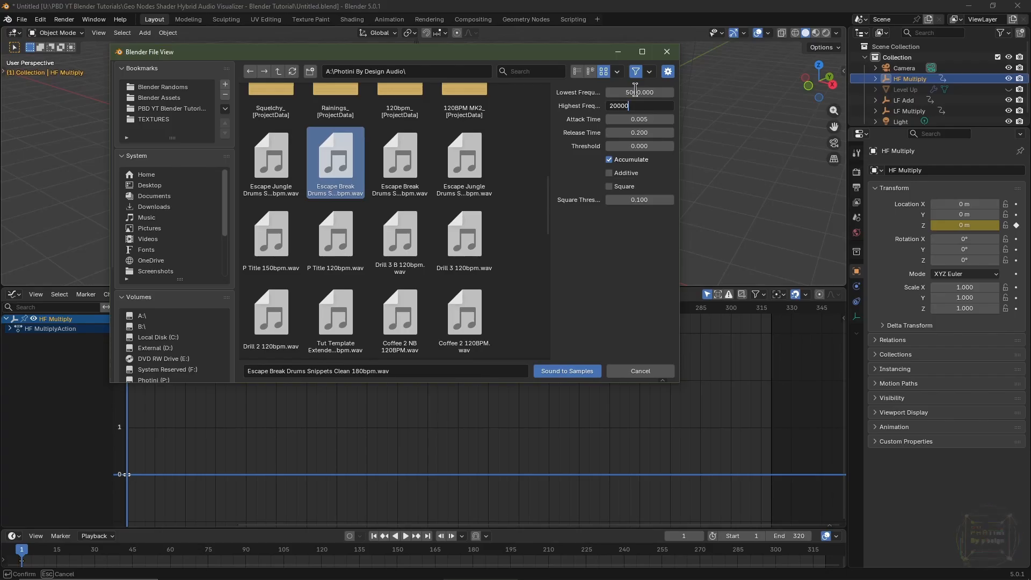
{"action": "key", "text": "Return"}
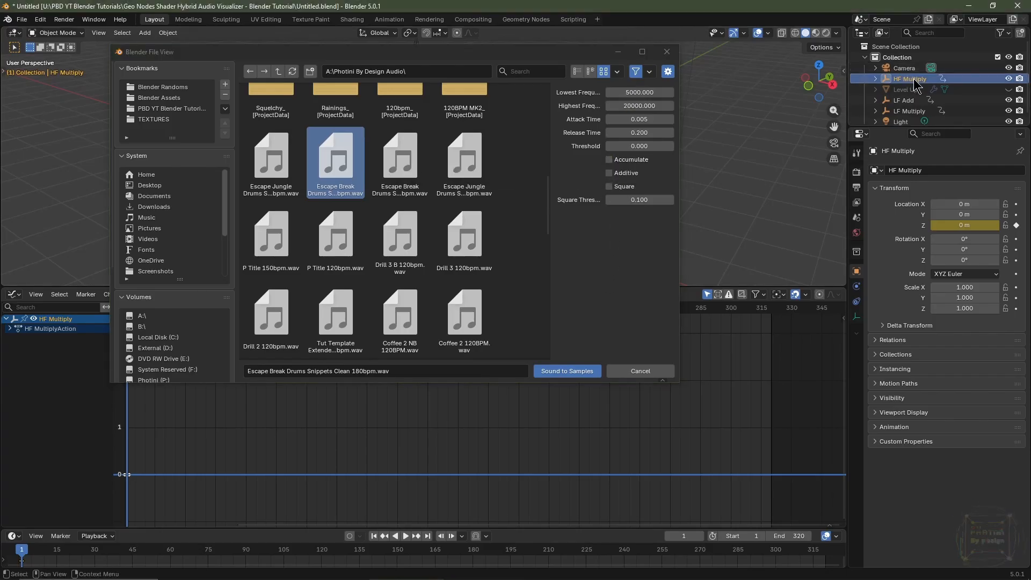
{"action": "left_click", "coordinate": [584, 369]}
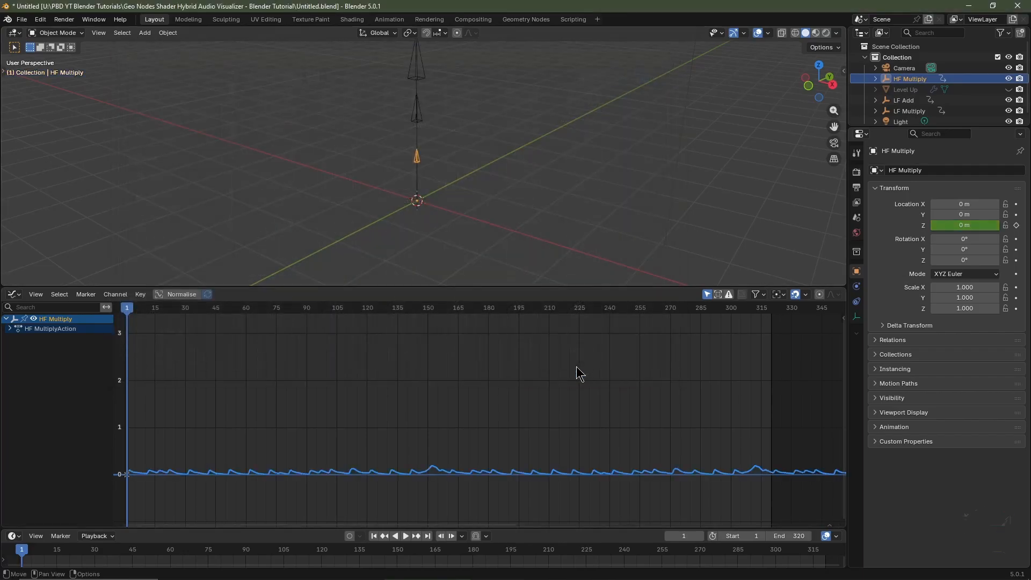
{"action": "key", "text": "Home"}
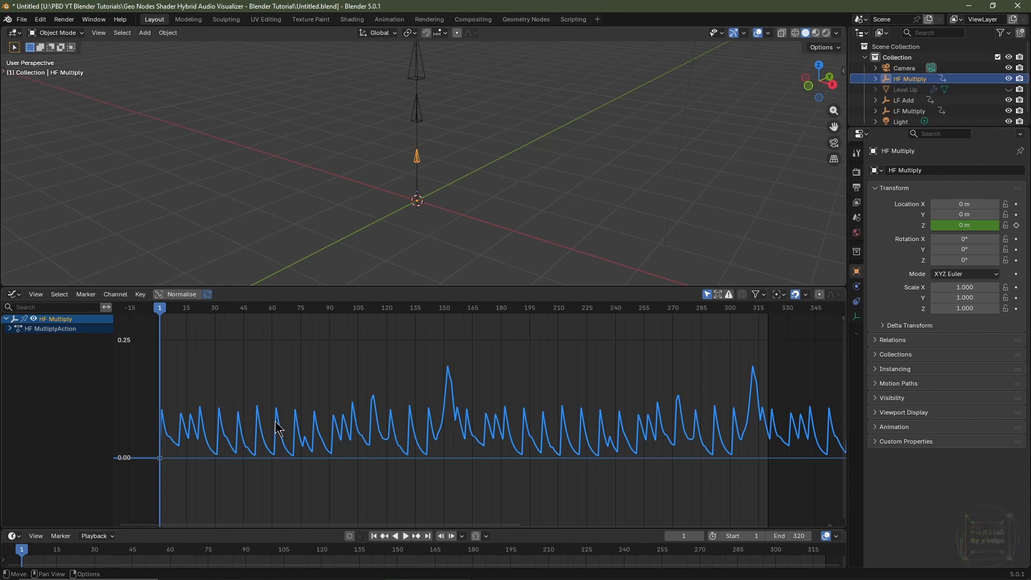
Switch the lower editor back to the Geometry Node Editor and add a Speaker object at the origin.
{"action": "left_click", "coordinate": [14, 294]}
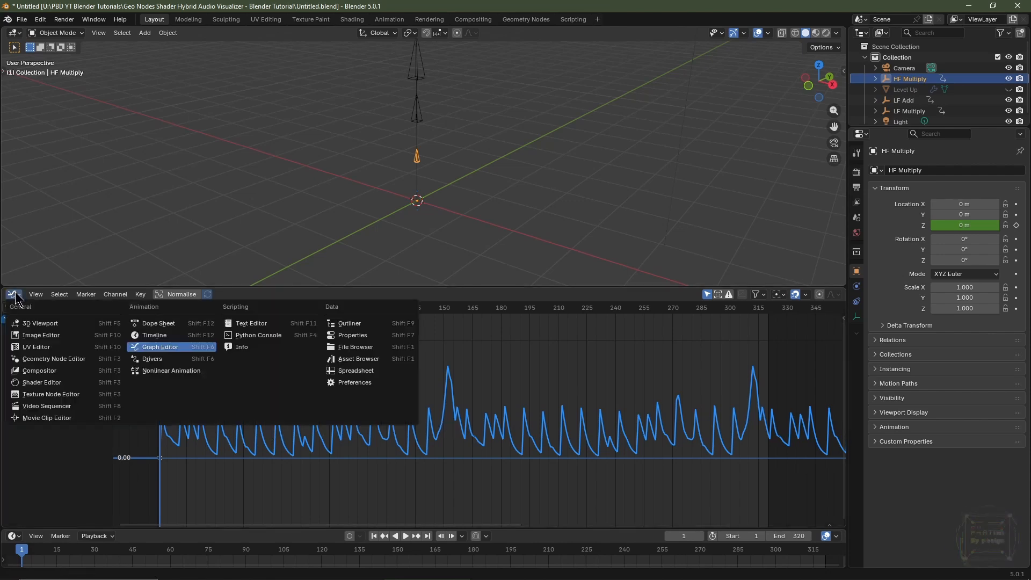
{"action": "left_click", "coordinate": [56, 360]}
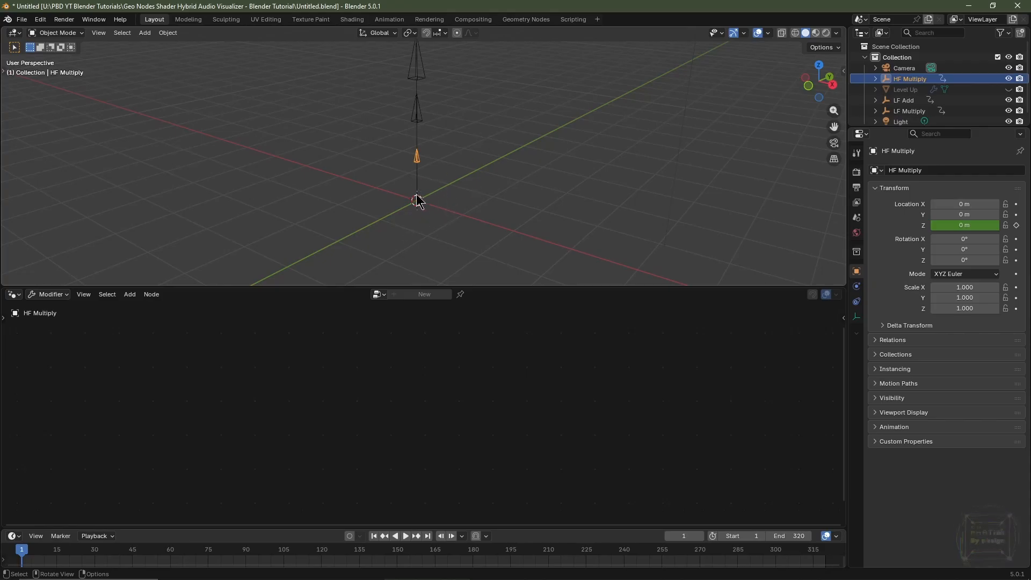
{"action": "key", "text": "shift+a"}
{"action": "left_click", "coordinate": [392, 256]}
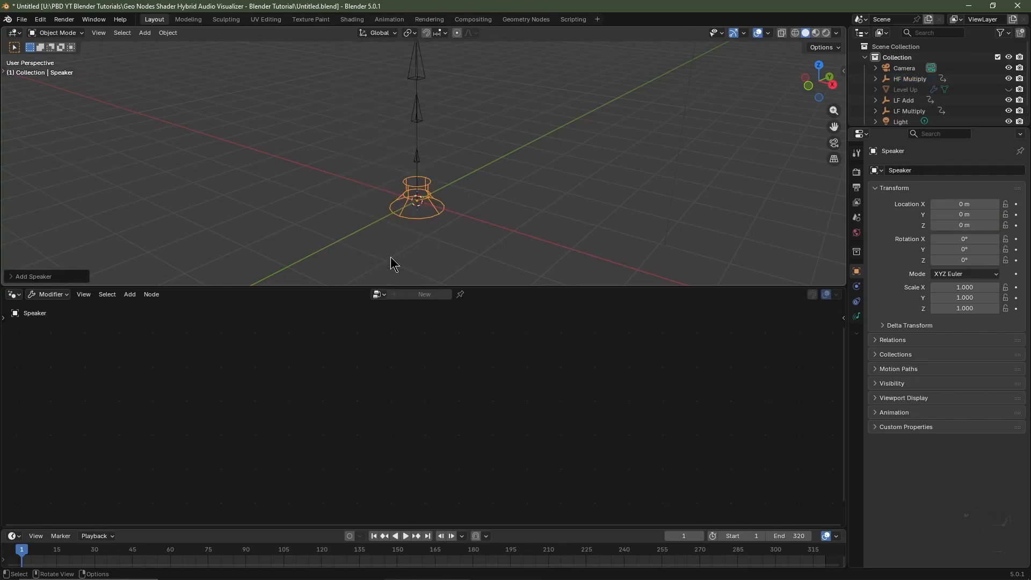
Load Escape Break Drums Snippets Clean 180bpm.wav as the speaker's sound.
{"action": "left_click", "coordinate": [858, 316]}
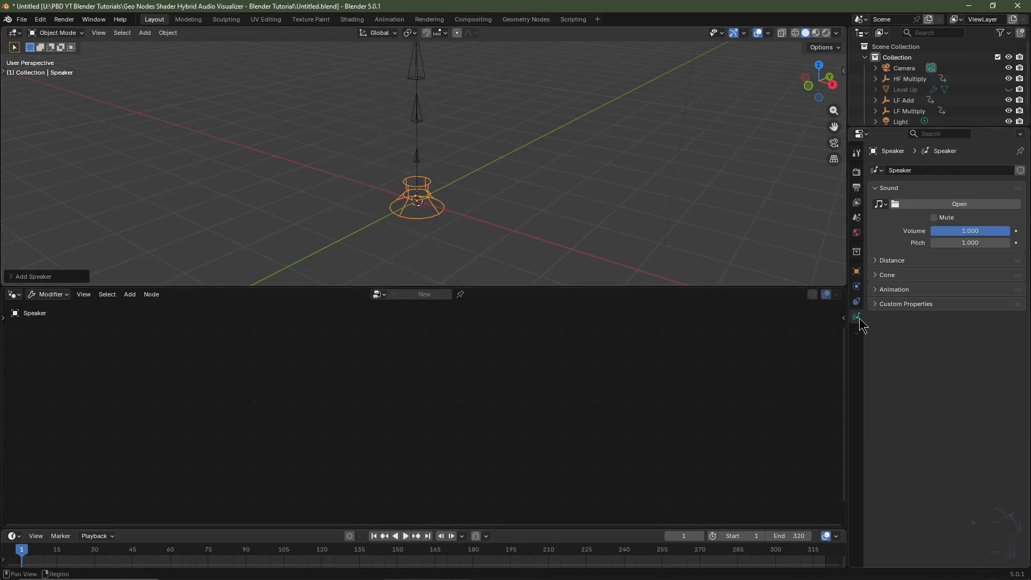
{"action": "left_click", "coordinate": [925, 206]}
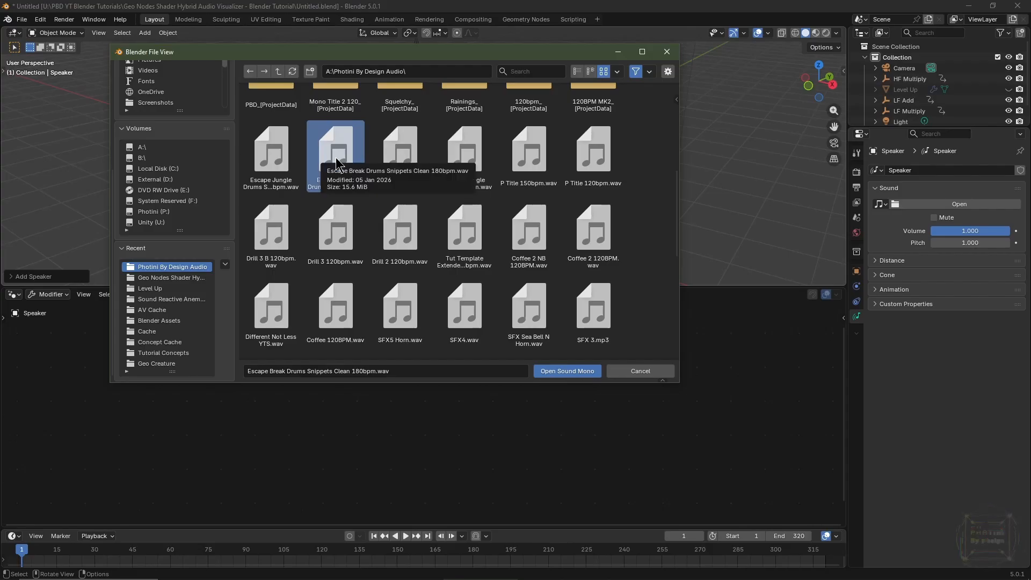
{"action": "left_click", "coordinate": [584, 370]}
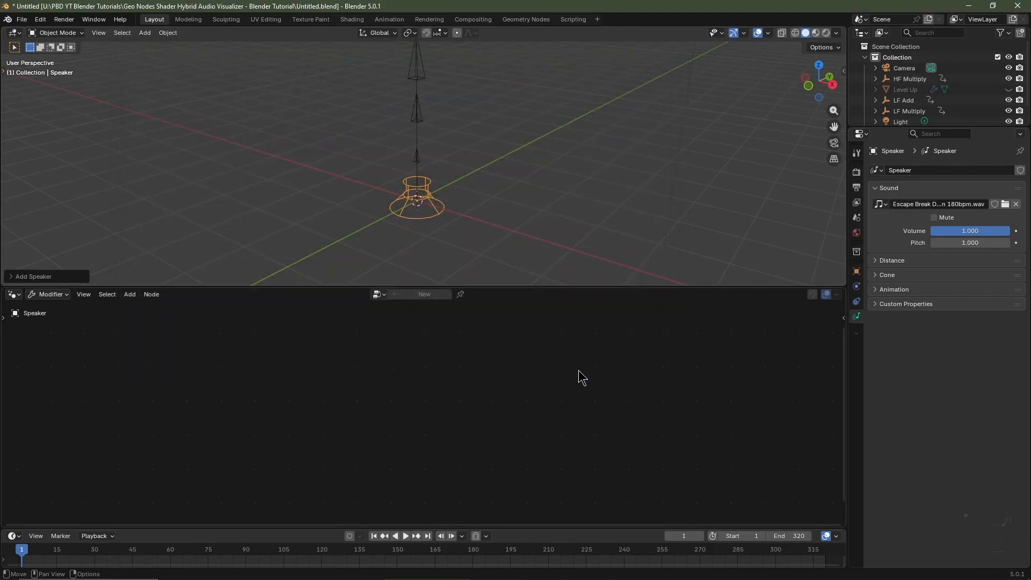
Play the animation to hear the music in sync with the scene.
{"action": "middle_click_drag", "start_coordinate": [497, 175], "coordinate": [483, 211], "text": "shift"}
{"action": "key", "text": "space"}
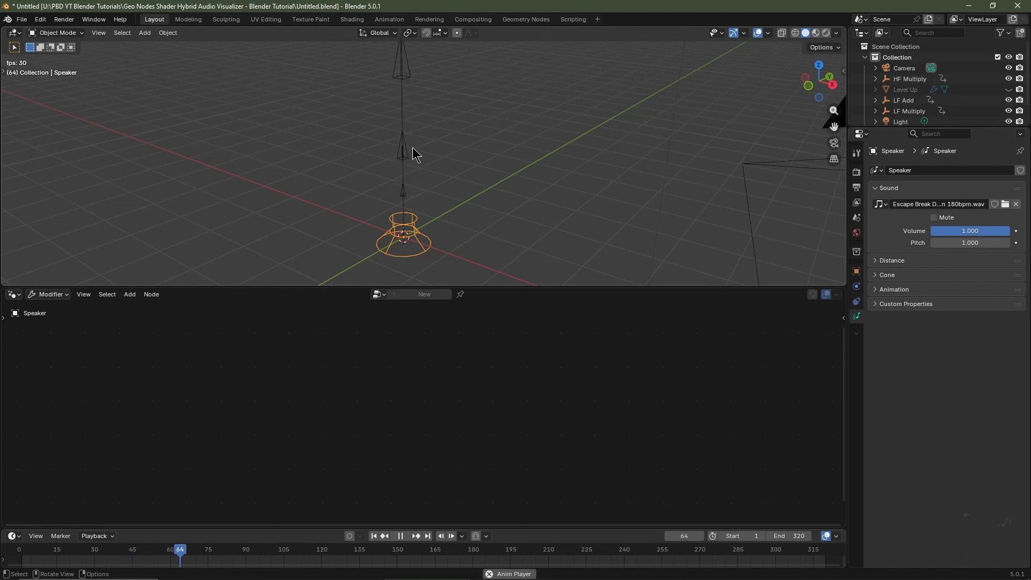
{"action": "scroll", "coordinate": [420, 161], "scroll_direction": "down", "scroll_amount": 2}
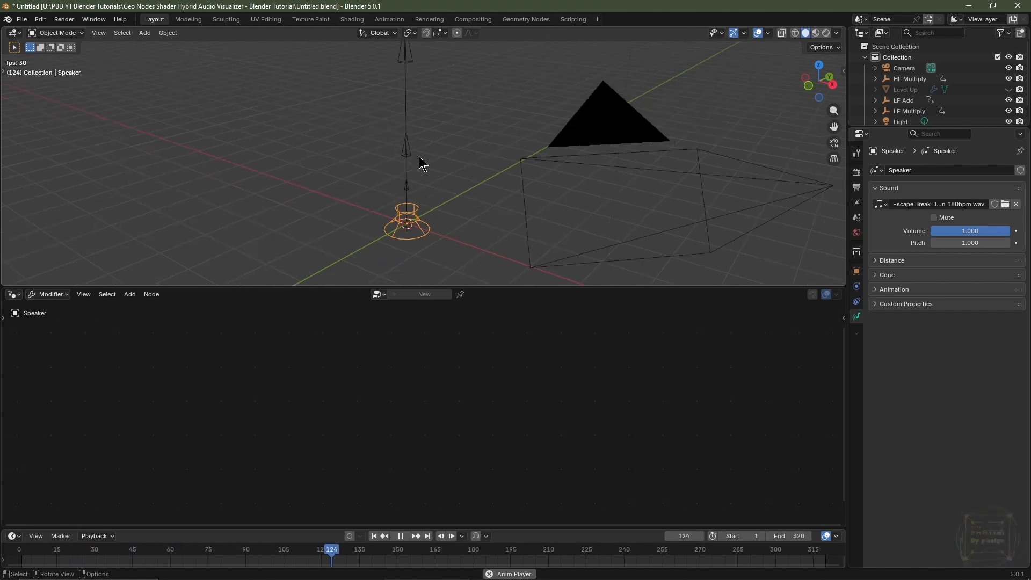
Stop playback at frame 1, unhide the Level Up object and select it to show its geometry node tree.
{"action": "key", "text": "space"}
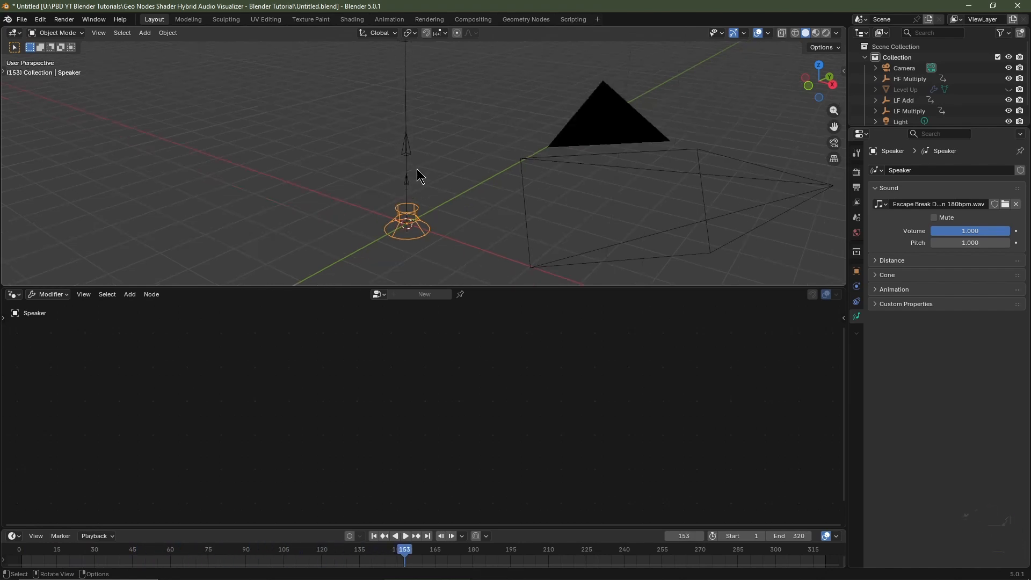
{"action": "left_click", "coordinate": [374, 536]}
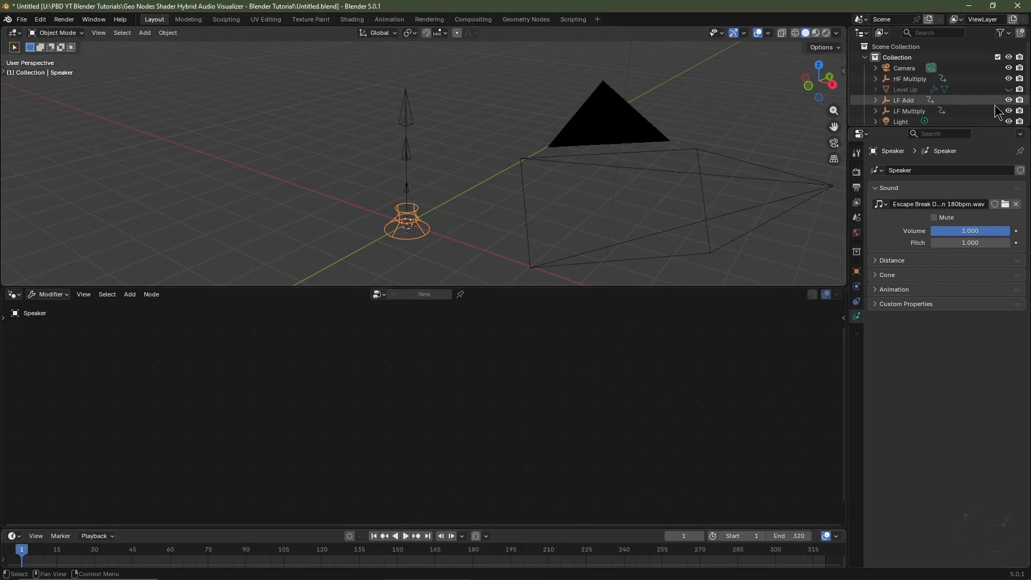
{"action": "left_click", "coordinate": [1008, 89]}
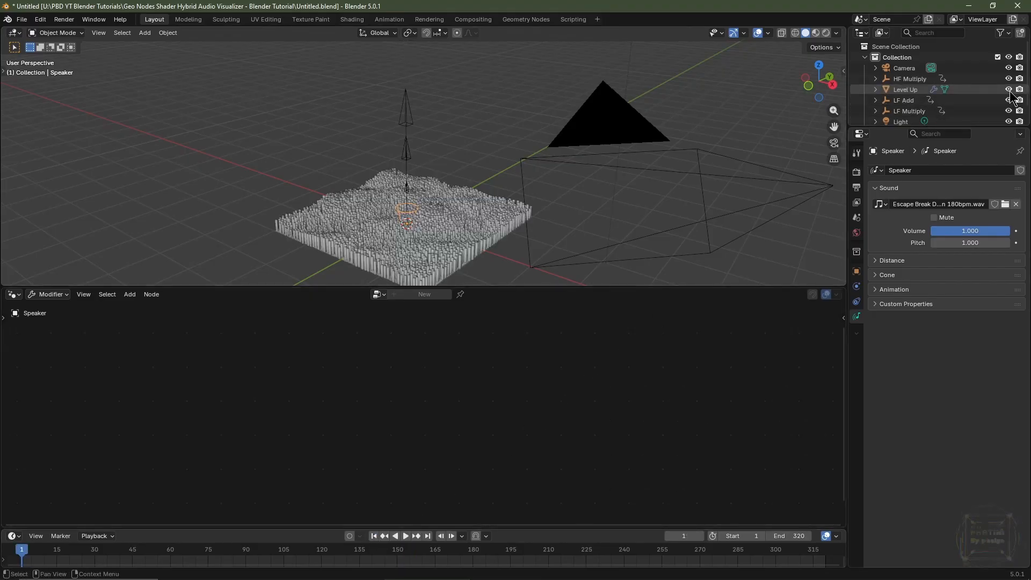
{"action": "left_click", "coordinate": [905, 90]}
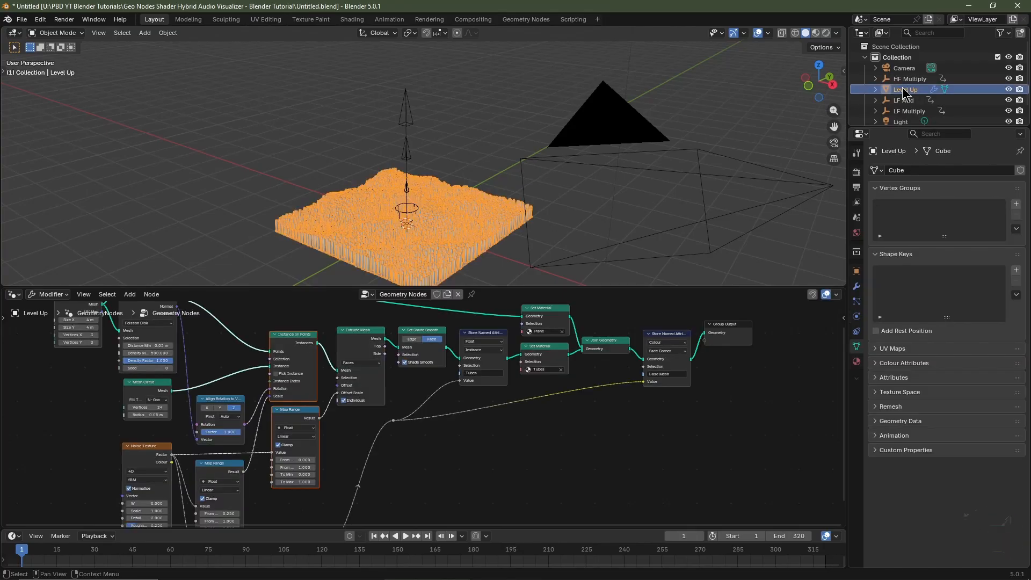
{"action": "left_click_drag", "start_coordinate": [429, 287], "coordinate": [429, 173]}
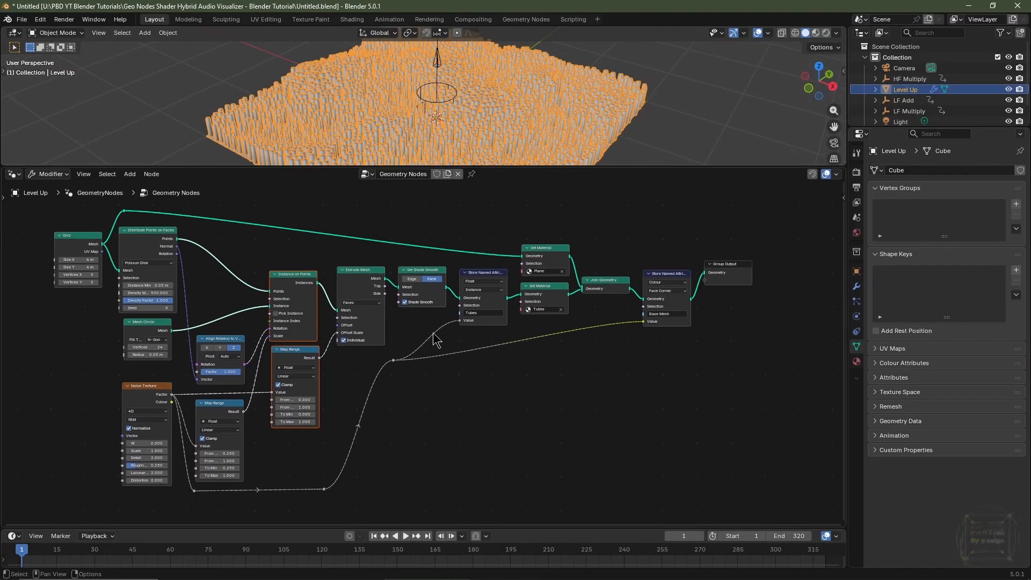
Save the file as Like And Subscribe.blend in the project folder.
{"action": "left_click", "coordinate": [22, 19]}
{"action": "left_click", "coordinate": [46, 110]}
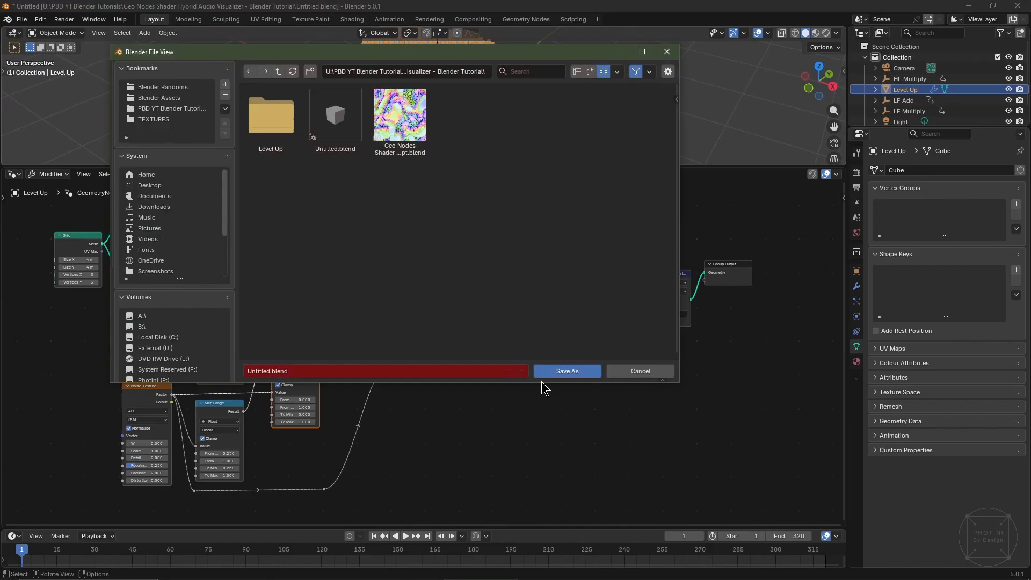
{"action": "left_click", "coordinate": [394, 369]}
{"action": "type", "text": "Like And Subscribe"}
{"action": "key", "text": "Return"}
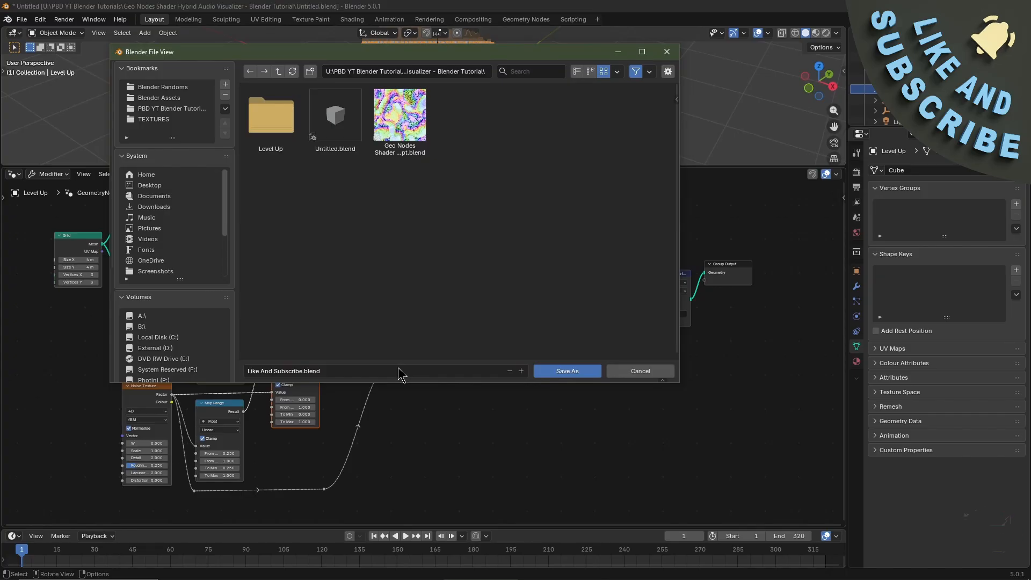
{"action": "left_click", "coordinate": [567, 374]}
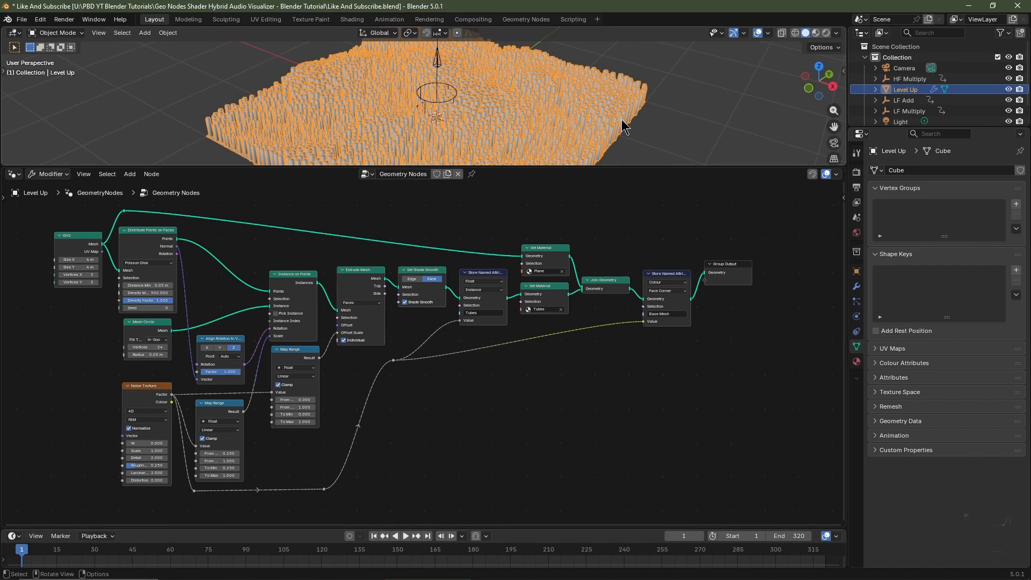
Bring the HF Multiply, LF Add and LF Multiply empties into the node tree as Object Info nodes.
{"action": "left_click_drag", "start_coordinate": [924, 83], "coordinate": [54, 370]}
{"action": "scroll", "coordinate": [772, 181], "scroll_direction": "left", "scroll_amount": 7}
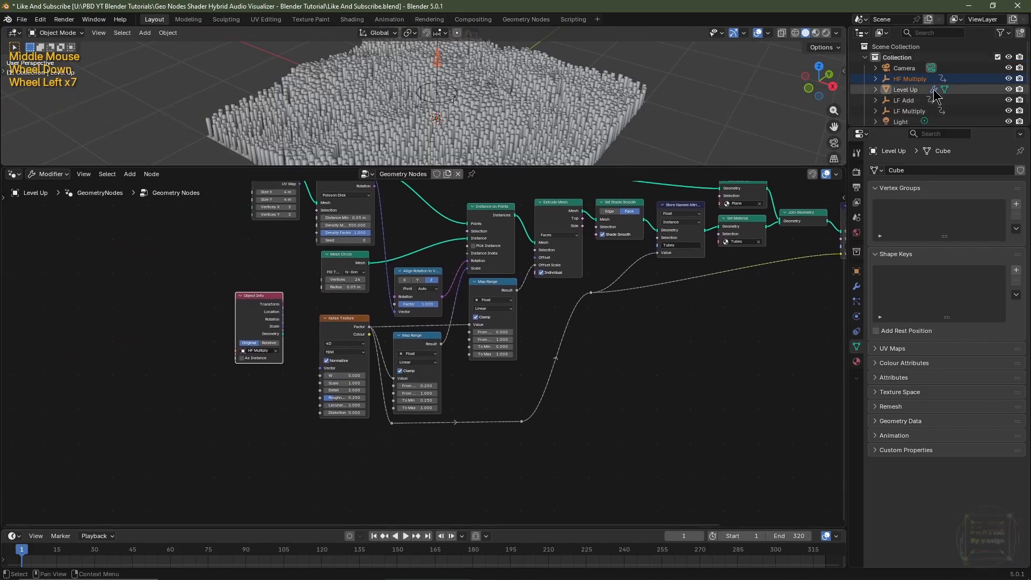
{"action": "left_click_drag", "start_coordinate": [904, 100], "coordinate": [116, 447]}
{"action": "scroll", "coordinate": [326, 439], "scroll_direction": "up", "scroll_amount": 1}
{"action": "middle_click_drag", "start_coordinate": [326, 439], "coordinate": [340, 428]}
{"action": "scroll", "coordinate": [339, 428], "scroll_direction": "up", "scroll_amount": 1}
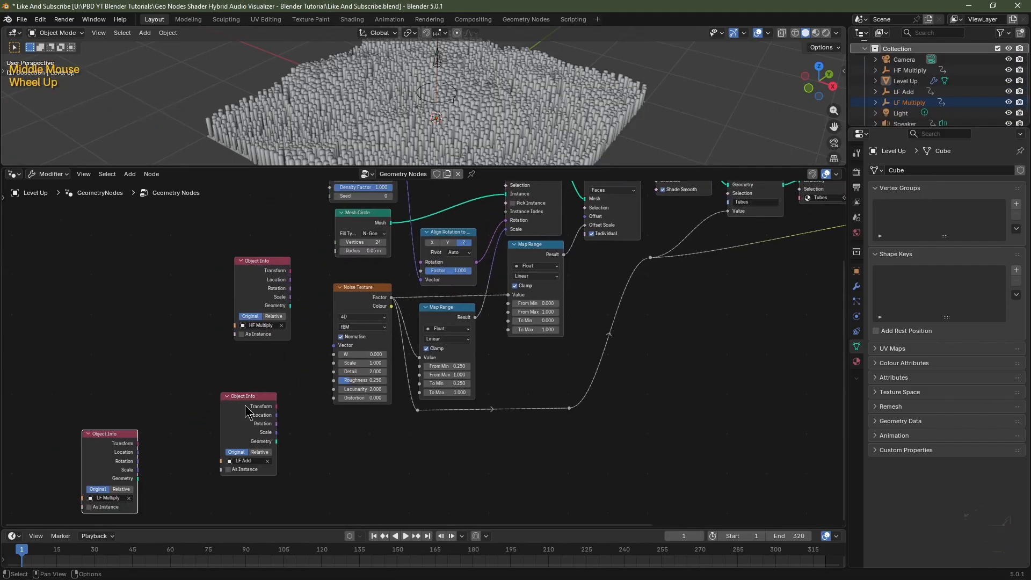
Arrange the three Object Info nodes in a vertical column: LF Add, HF Multiply, LF Multiply.
{"action": "left_click_drag", "start_coordinate": [244, 403], "coordinate": [148, 232]}
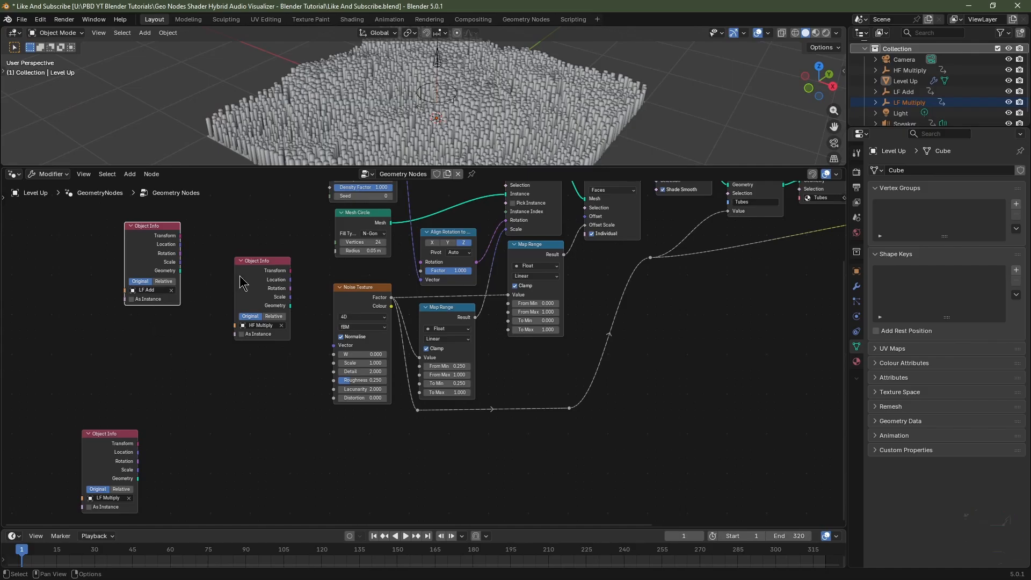
{"action": "left_click", "coordinate": [260, 268]}
{"action": "left_click_drag", "start_coordinate": [260, 268], "coordinate": [148, 328]}
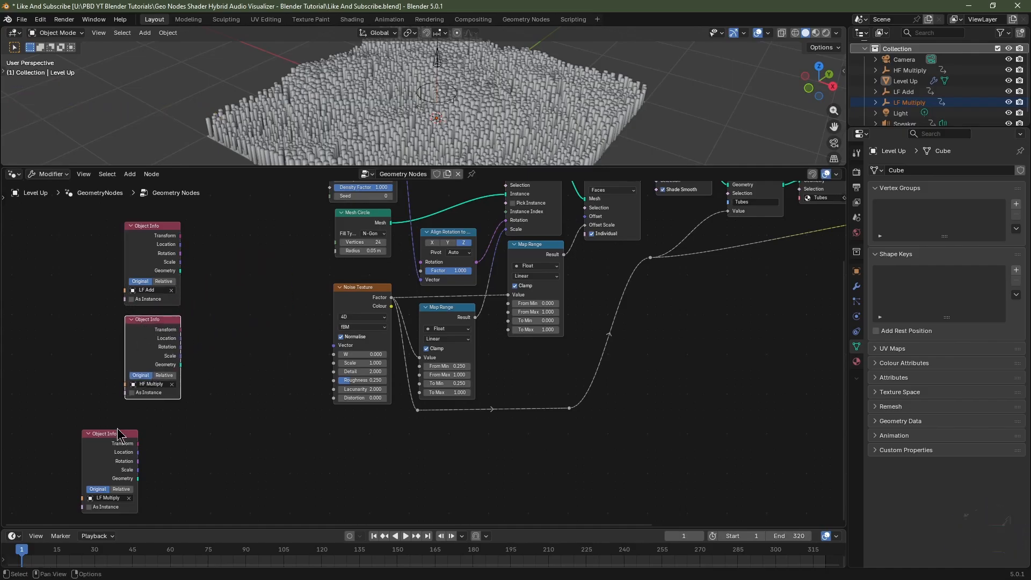
{"action": "left_click_drag", "start_coordinate": [102, 439], "coordinate": [142, 419]}
{"action": "middle_click_drag", "start_coordinate": [151, 430], "coordinate": [89, 441]}
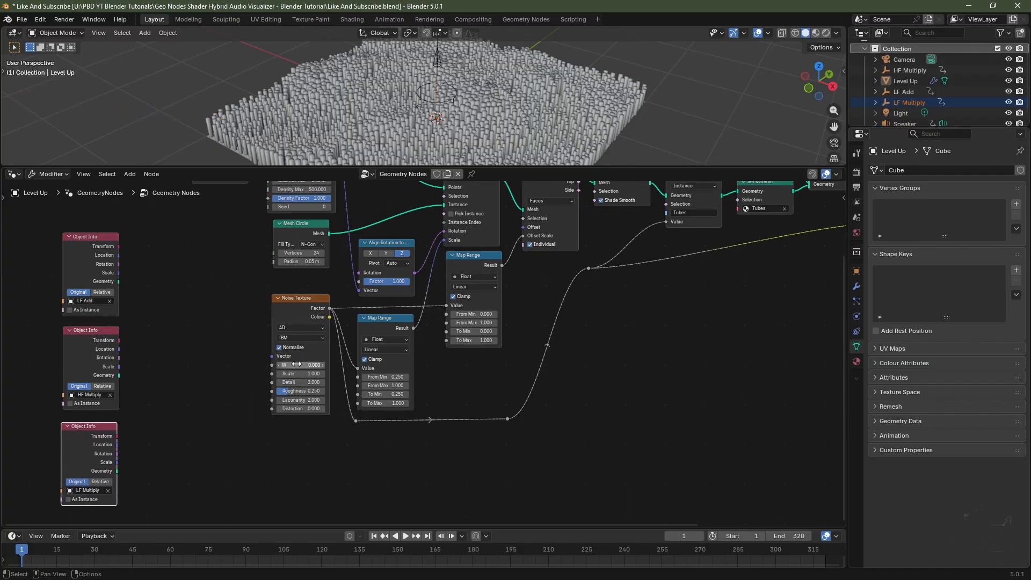
{"action": "mouse_move", "coordinate": [296, 364]}
{"action": "left_mouse_down"}
{"action": "mouse_move", "coordinate": [328, 364]}
{"action": "mouse_move", "coordinate": [296, 364]}
{"action": "left_mouse_up"}
Add a Separate XYZ node and duplicate it so each Object Info node has one beside it.
{"action": "key", "text": "shift+a"}
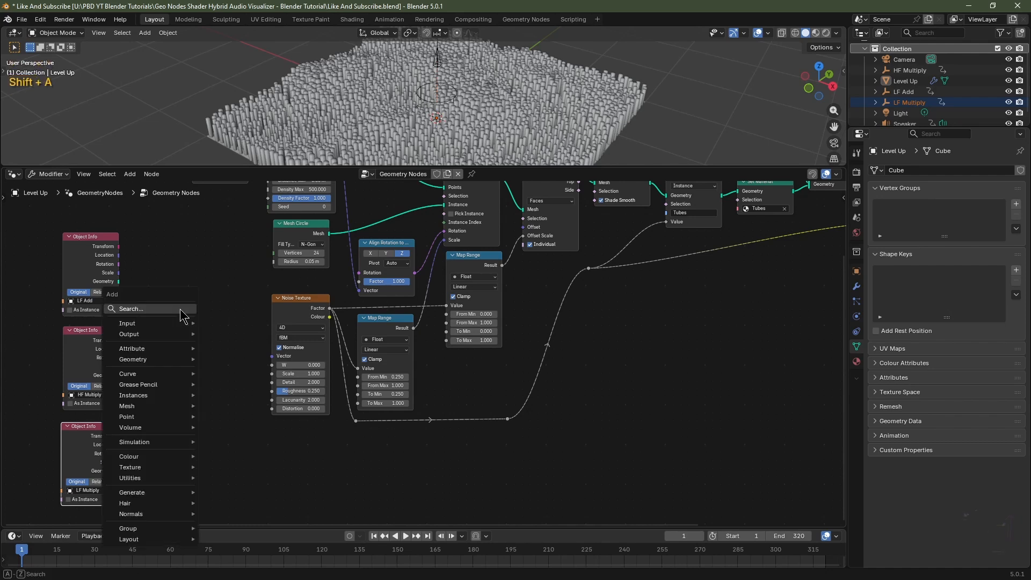
{"action": "type", "text": "seperate"}
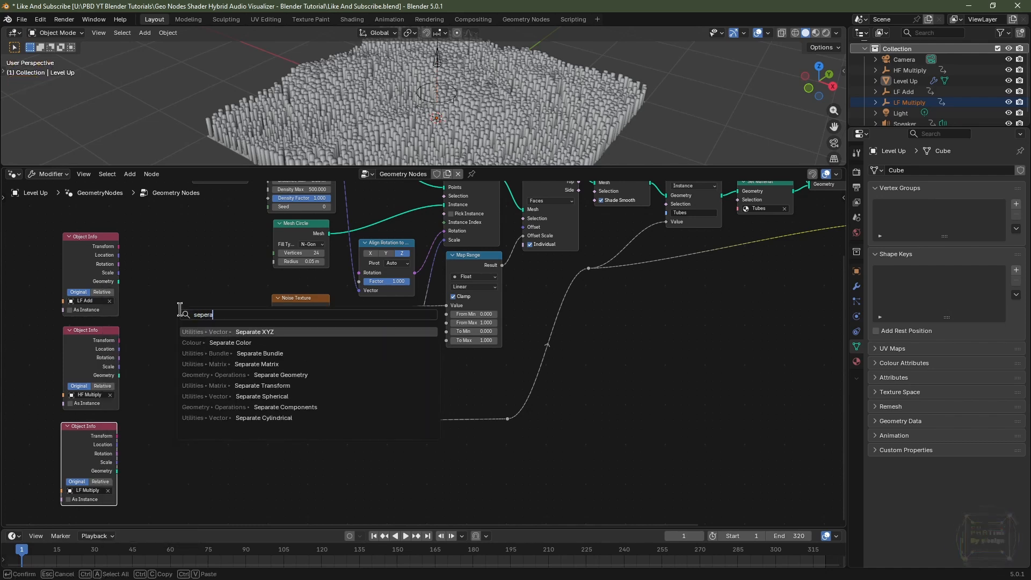
{"action": "left_click", "coordinate": [222, 331]}
{"action": "left_click", "coordinate": [146, 253]}
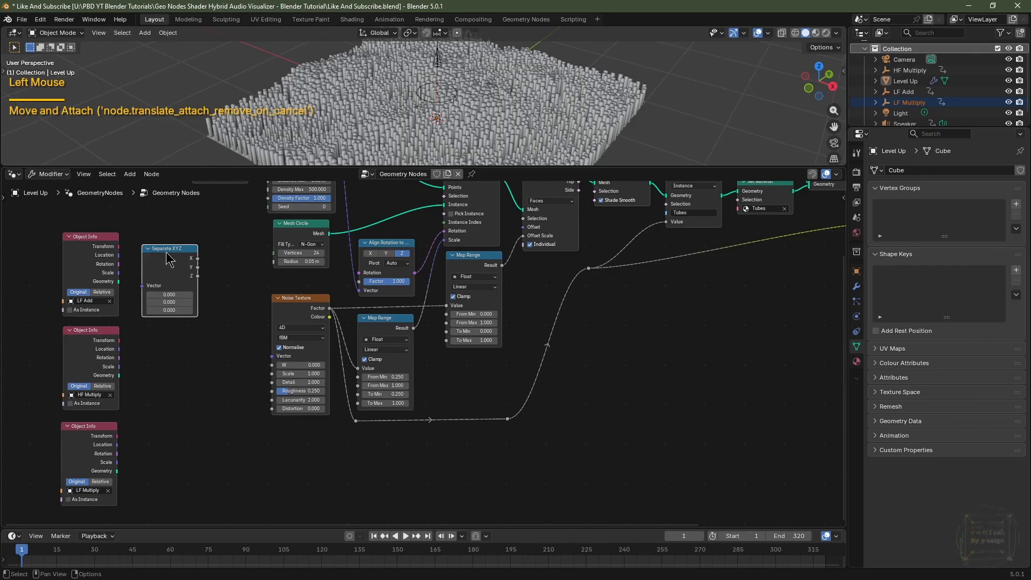
{"action": "key", "text": "shift+d"}
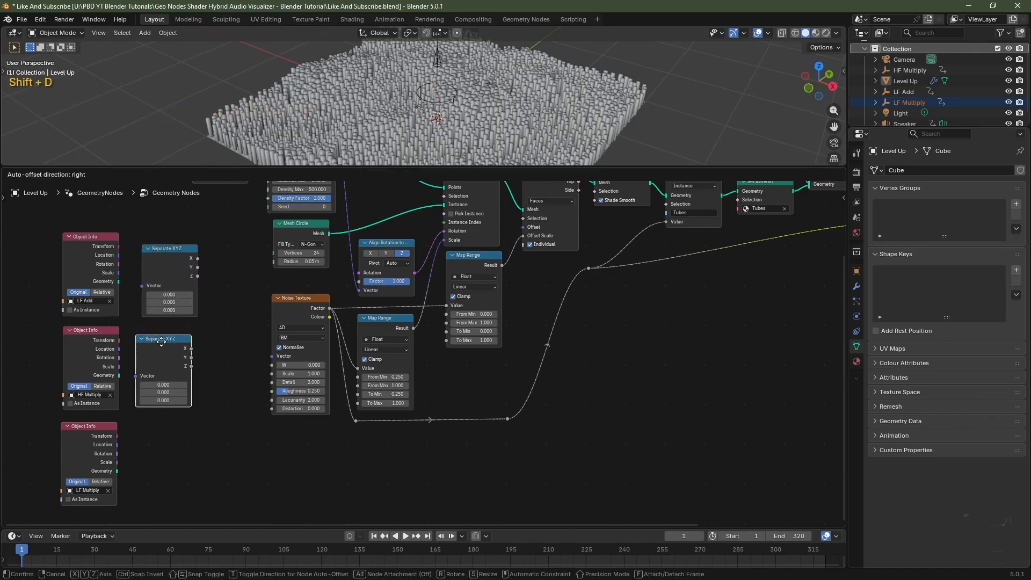
{"action": "left_click", "coordinate": [161, 341]}
{"action": "key", "text": "shift+d"}
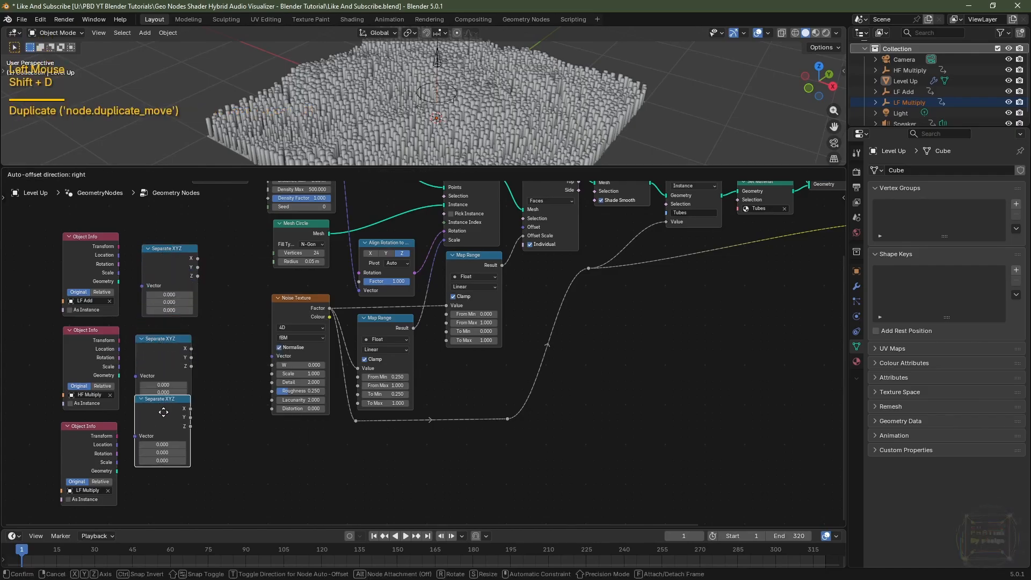
{"action": "left_click", "coordinate": [164, 442]}
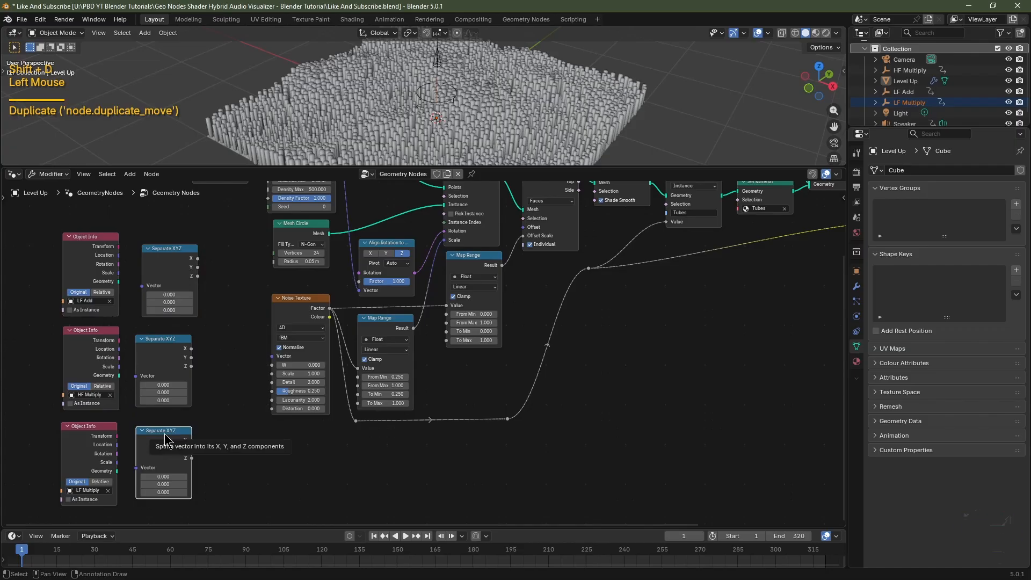
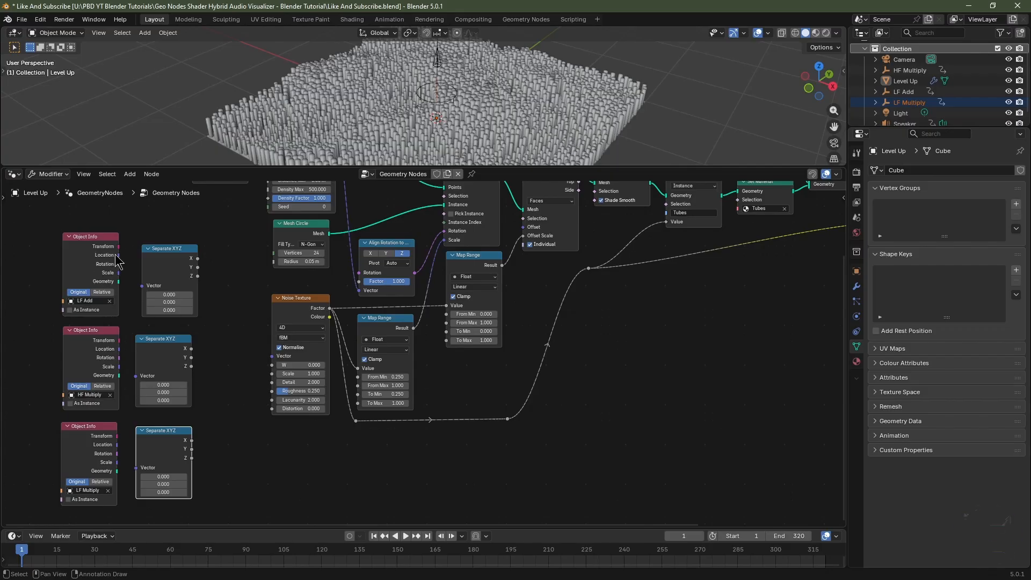
Connect each Object Info node's Location output to the Vector input of the Separate XYZ node beside it.
{"action": "left_click_drag", "start_coordinate": [118, 255], "coordinate": [143, 286]}
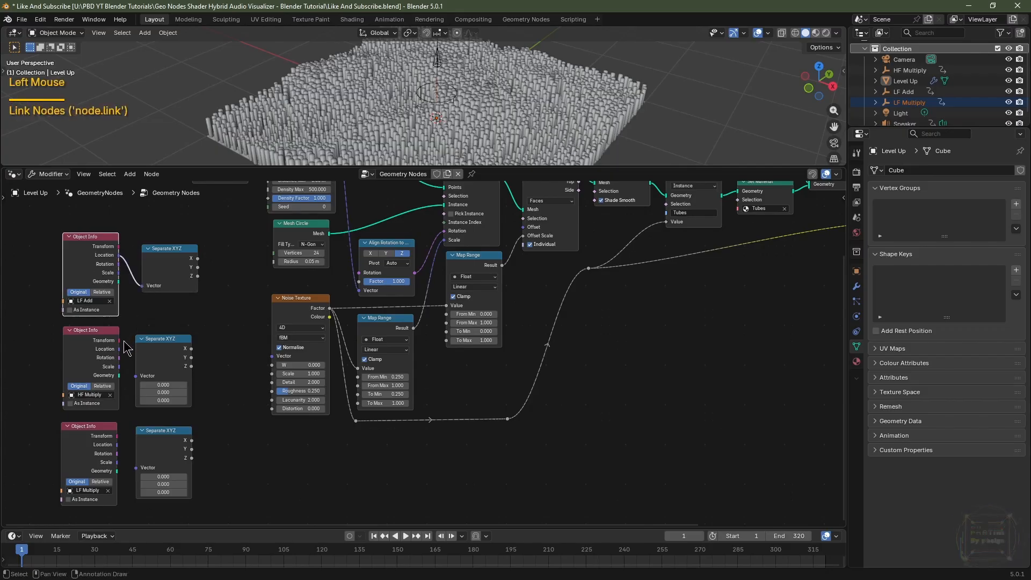
{"action": "left_click_drag", "start_coordinate": [119, 349], "coordinate": [136, 376]}
{"action": "left_click_drag", "start_coordinate": [116, 444], "coordinate": [136, 468]}
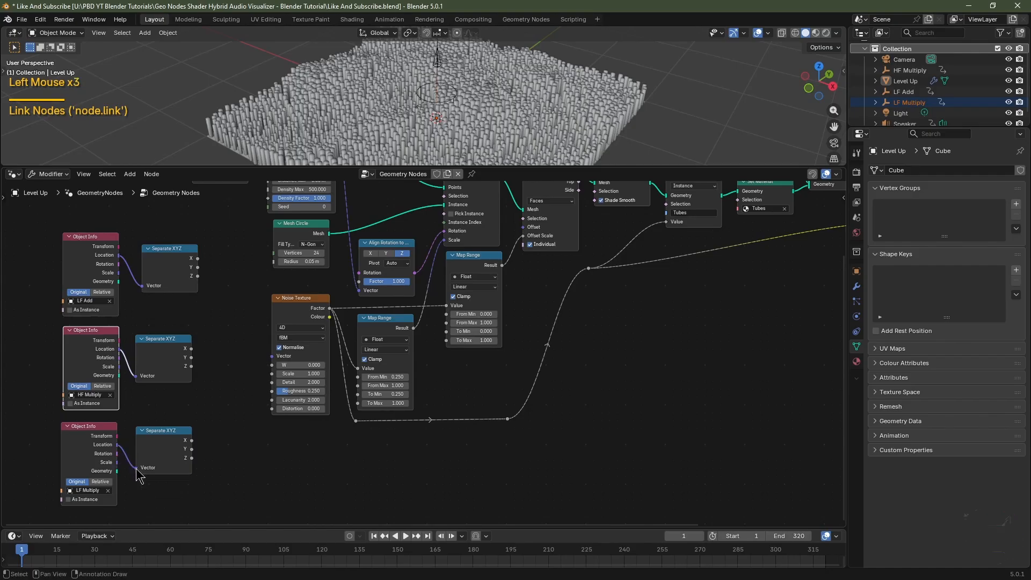
Select the three Object Info and Separate XYZ node pairs and move them further left in the node tree.
{"action": "left_click", "coordinate": [173, 259]}
{"action": "left_click_drag", "start_coordinate": [197, 276], "coordinate": [86, 499]}
{"action": "scroll", "coordinate": [208, 380], "scroll_direction": "down", "scroll_amount": 1}
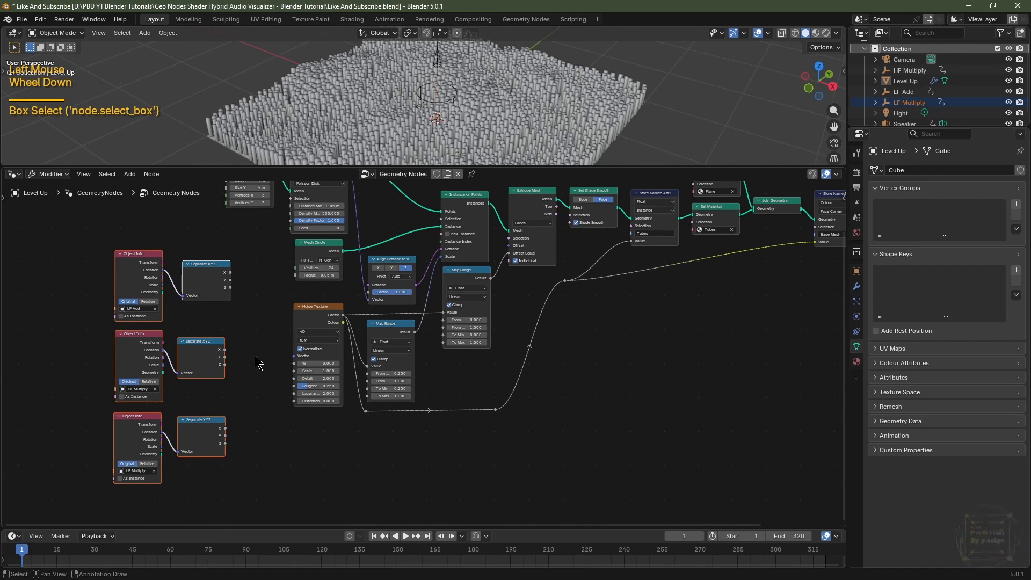
{"action": "key", "text": "g"}
{"action": "left_click", "coordinate": [148, 351]}
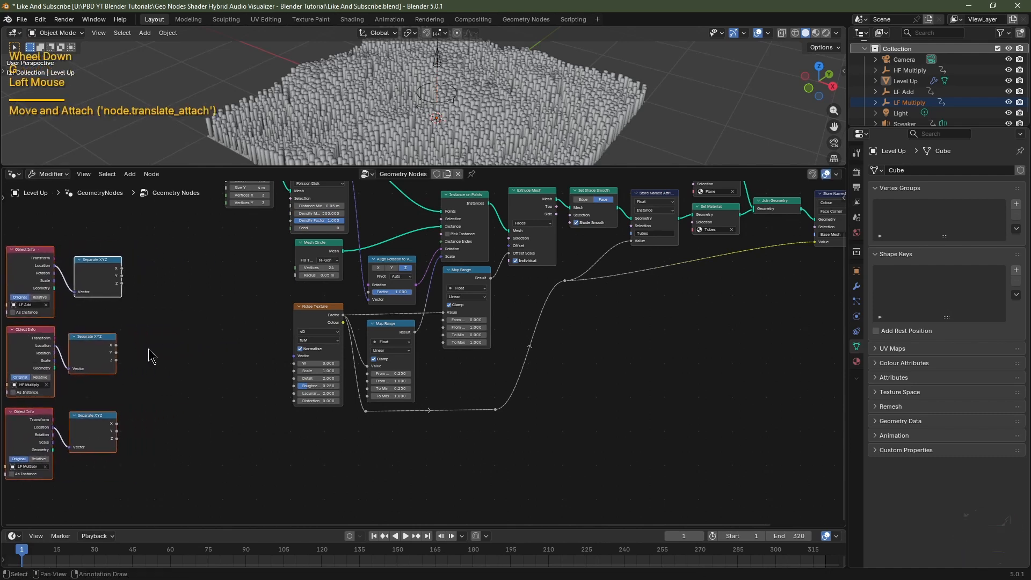
Link the LF Add Separate XYZ node's Z output to the Noise Texture's W input and play back the animation.
{"action": "scroll", "coordinate": [152, 354], "scroll_direction": "up", "scroll_amount": 2}
{"action": "middle_click_drag", "start_coordinate": [156, 304], "coordinate": [198, 299]}
{"action": "left_click_drag", "start_coordinate": [163, 286], "coordinate": [363, 382]}
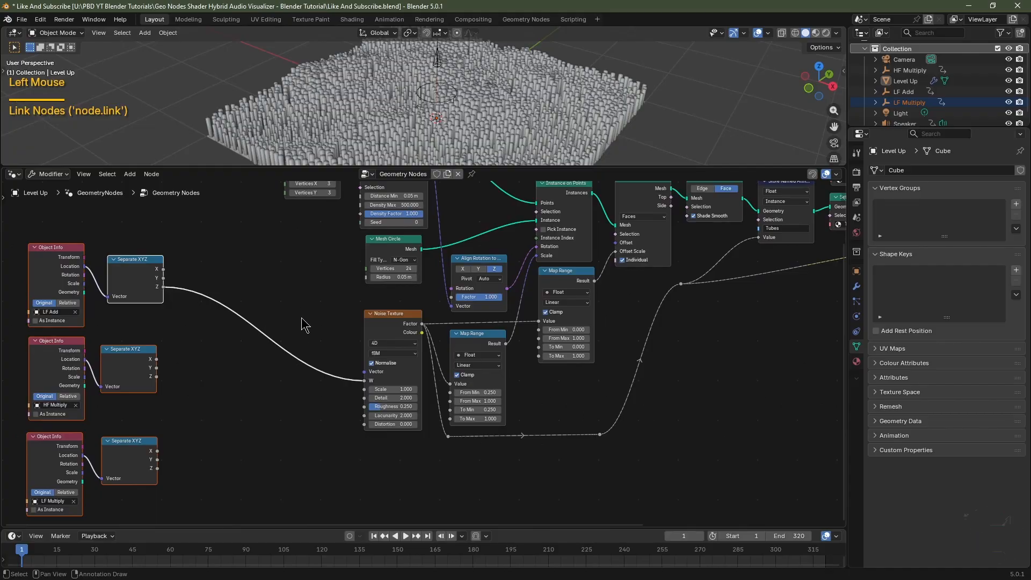
{"action": "key", "text": "space"}
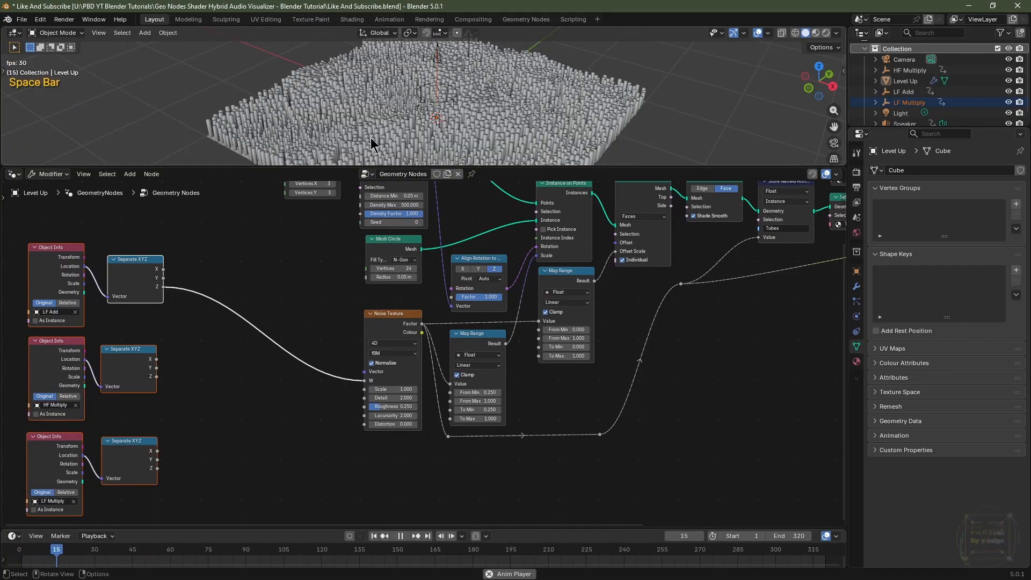
{"action": "scroll", "coordinate": [404, 119], "scroll_direction": "up", "scroll_amount": 2}
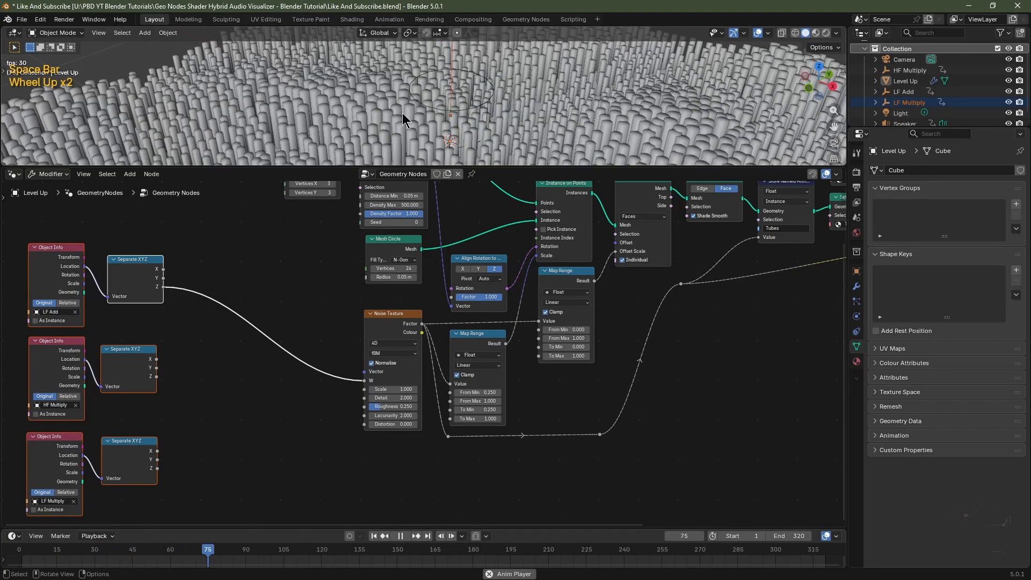
{"action": "key", "text": "space"}
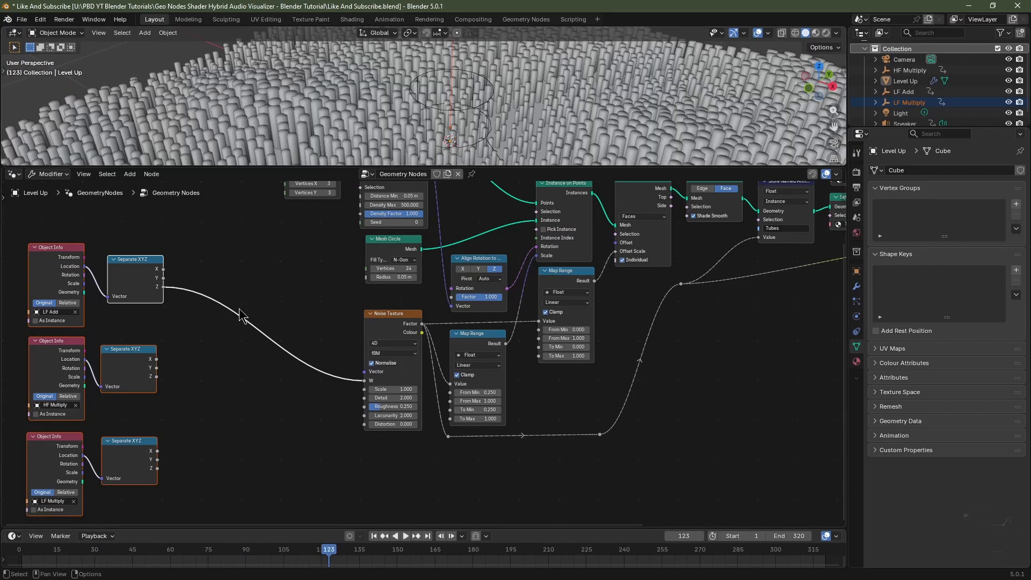
Insert a Math node set to Multiply with value 10 between the Z output and the Noise Texture W input, then preview playback.
{"action": "key", "text": "shift+a"}
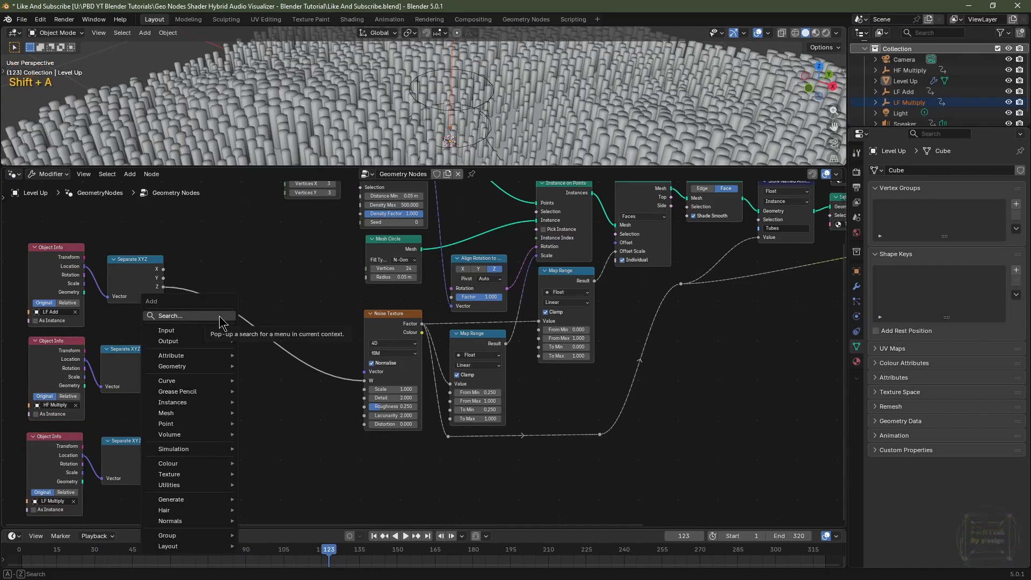
{"action": "type", "text": "math"}
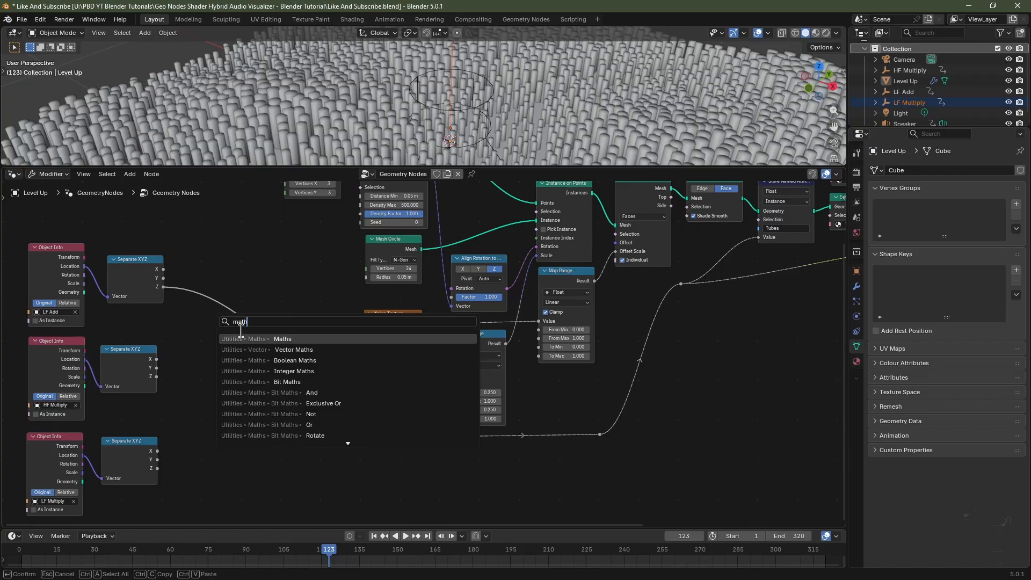
{"action": "key", "text": "Return"}
{"action": "left_click", "coordinate": [208, 273]}
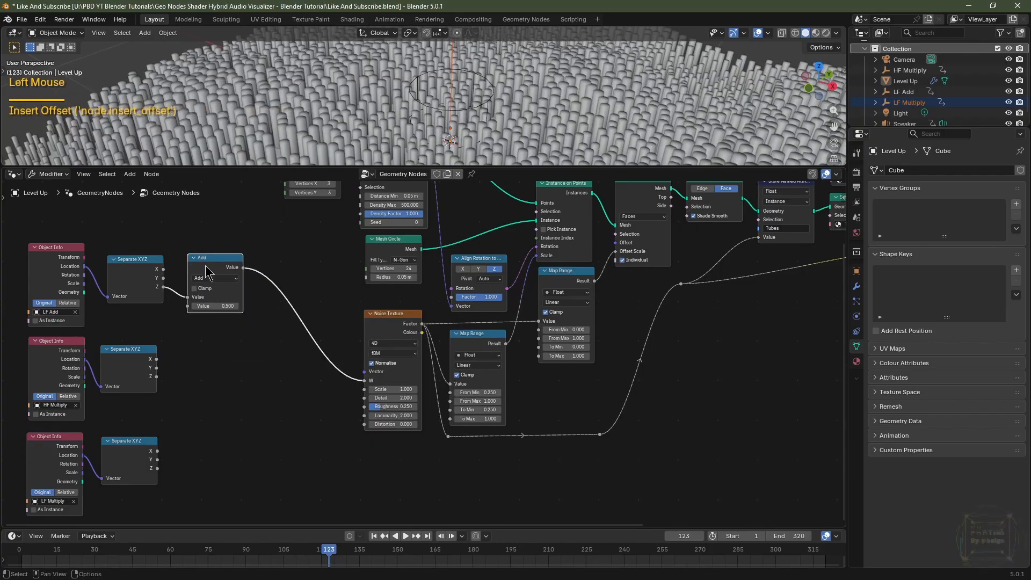
{"action": "left_click", "coordinate": [218, 278]}
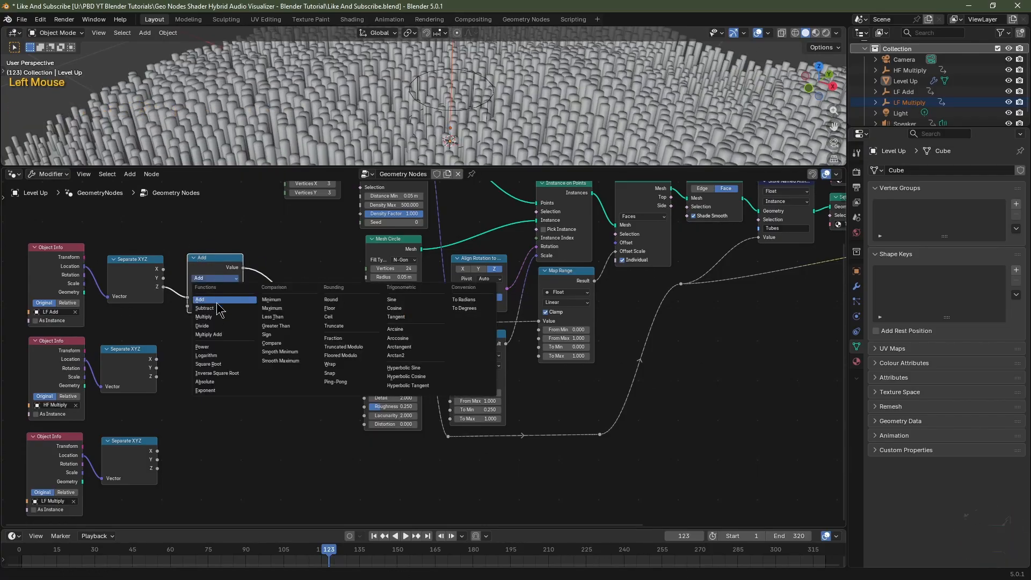
{"action": "left_click", "coordinate": [220, 324]}
{"action": "mouse_move", "coordinate": [219, 305]}
{"action": "left_mouse_down"}
{"action": "mouse_move", "coordinate": [228, 306]}
{"action": "mouse_move", "coordinate": [219, 305]}
{"action": "left_mouse_up"}
{"action": "key", "text": "space"}
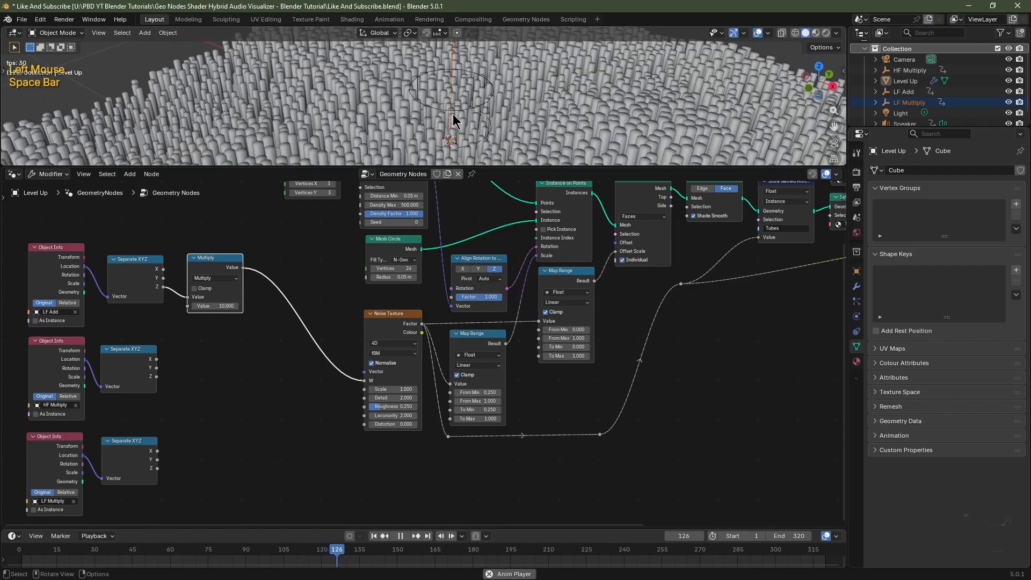
{"action": "scroll", "coordinate": [452, 121], "scroll_direction": "down", "scroll_amount": 2}
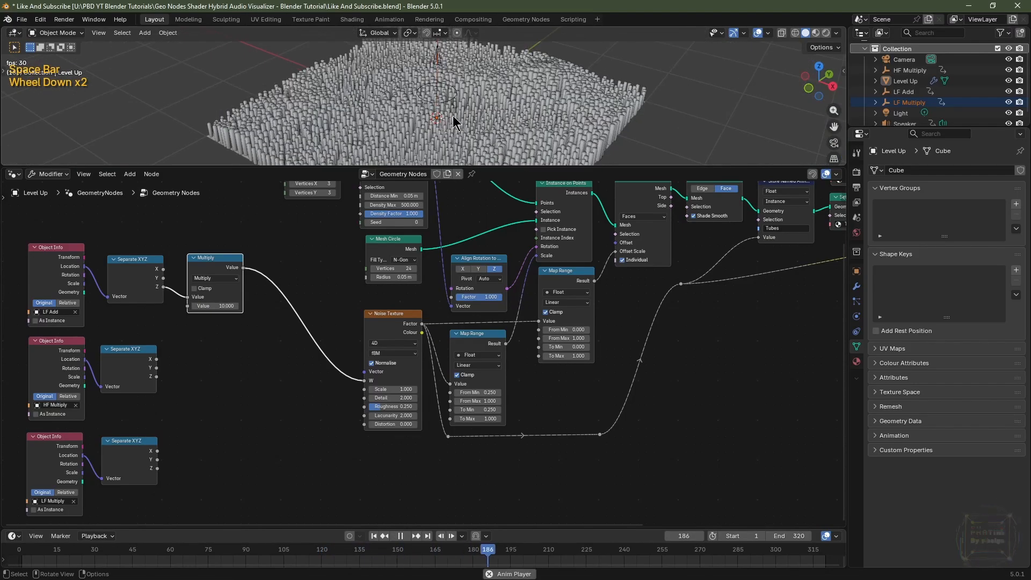
{"action": "key", "text": "space"}
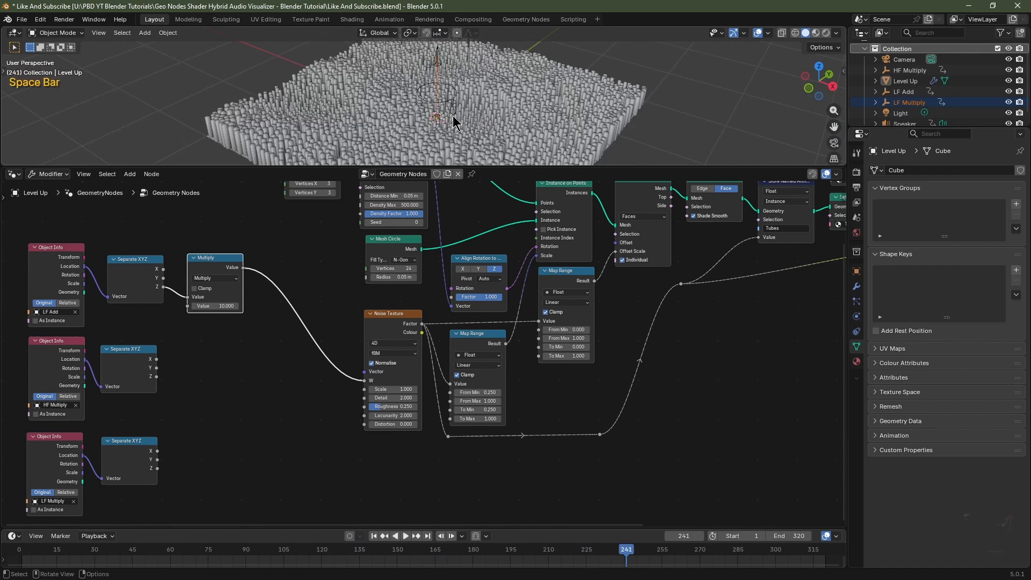
{"action": "scroll", "coordinate": [450, 121], "scroll_direction": "up", "scroll_amount": 2}
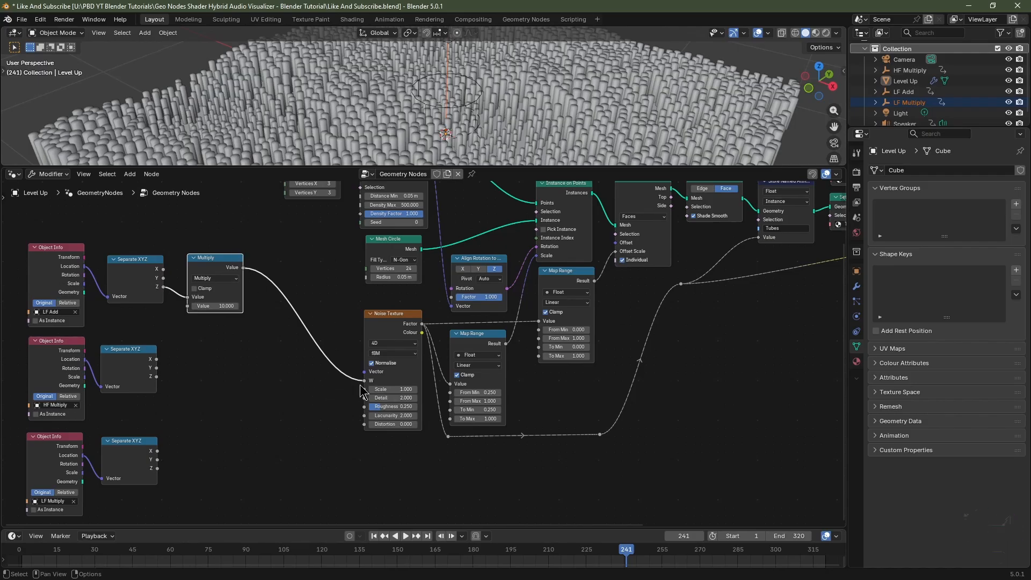
Add a Value node and connect its output to the Noise Texture's W input.
{"action": "middle_click_drag", "start_coordinate": [295, 278], "coordinate": [306, 329]}
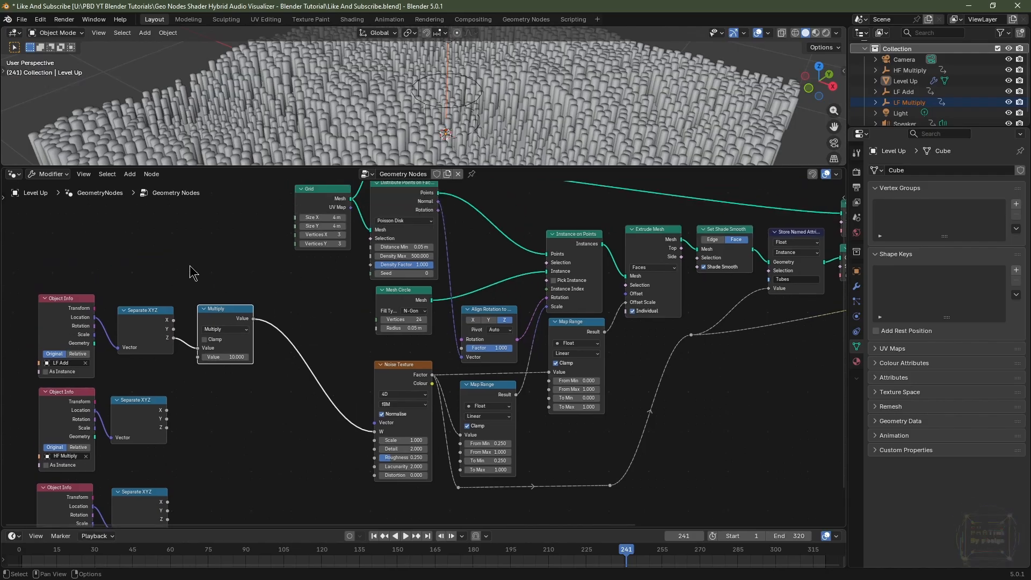
{"action": "key", "text": "shift+a"}
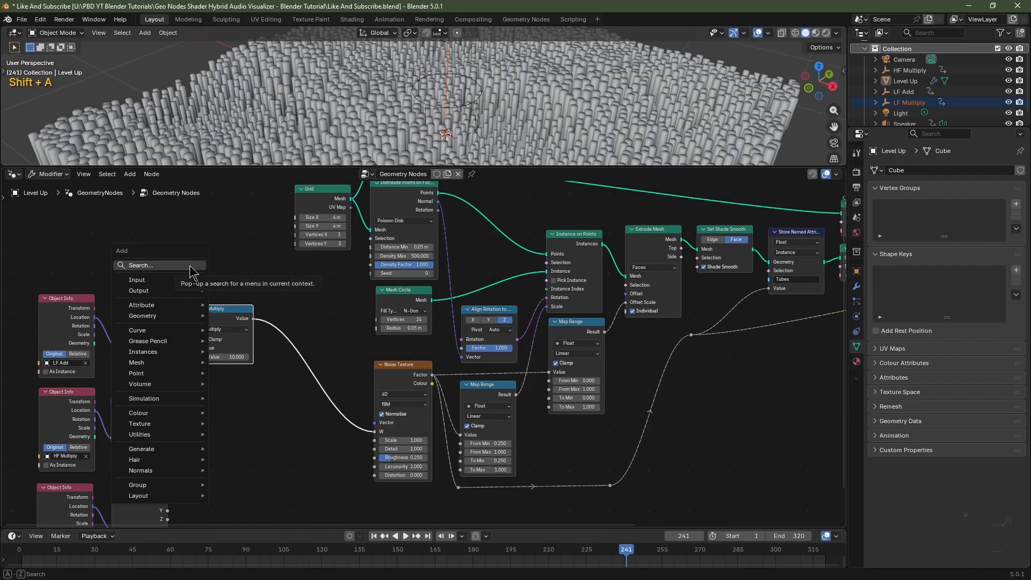
{"action": "type", "text": "val"}
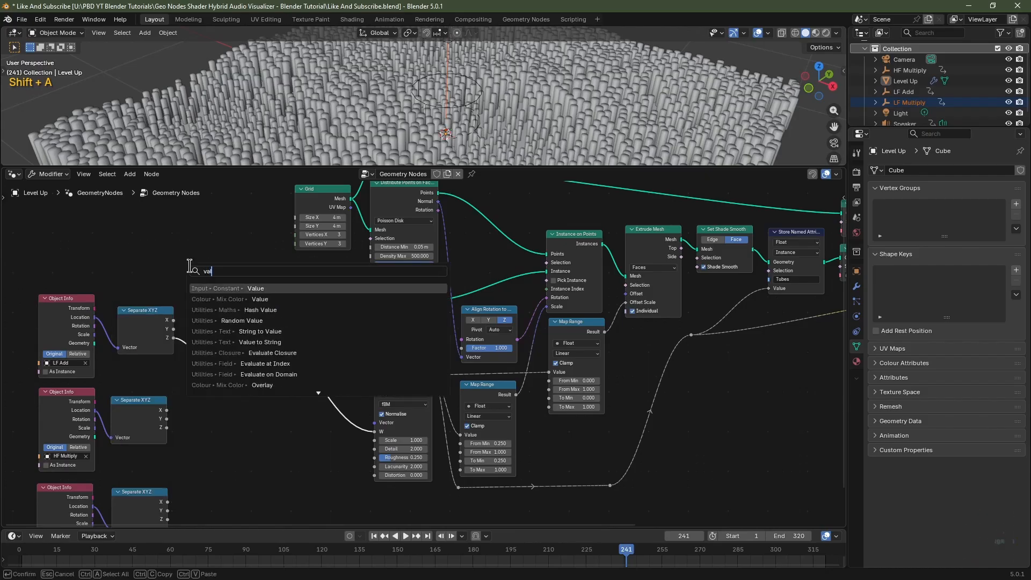
{"action": "left_click", "coordinate": [245, 288]}
{"action": "left_click", "coordinate": [180, 287]}
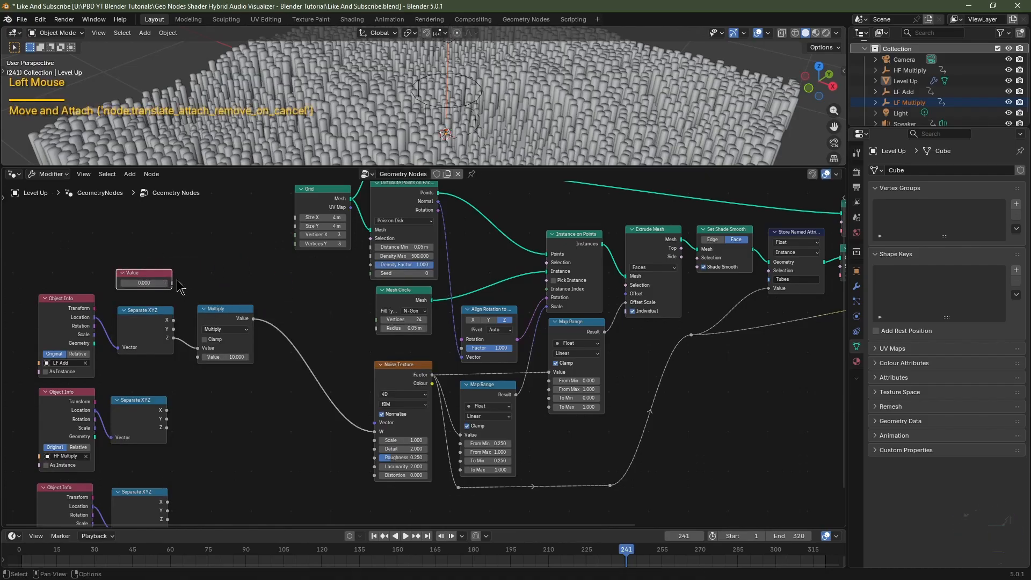
{"action": "left_click_drag", "start_coordinate": [172, 283], "coordinate": [370, 432]}
Drive the Value node with the expression #frame/50 and play back the animation to check it.
{"action": "scroll", "coordinate": [226, 288], "scroll_direction": "up", "scroll_amount": 2}
{"action": "middle_click_drag", "start_coordinate": [226, 288], "coordinate": [370, 307]}
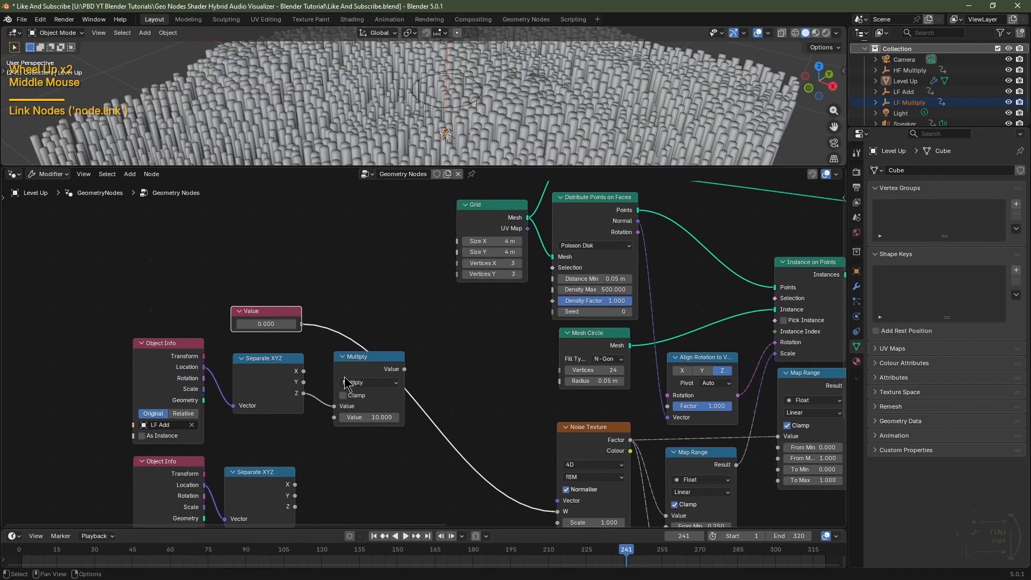
{"action": "left_click", "coordinate": [274, 299]}
{"action": "left_click", "coordinate": [275, 298]}
{"action": "type", "text": "#frame/50"}
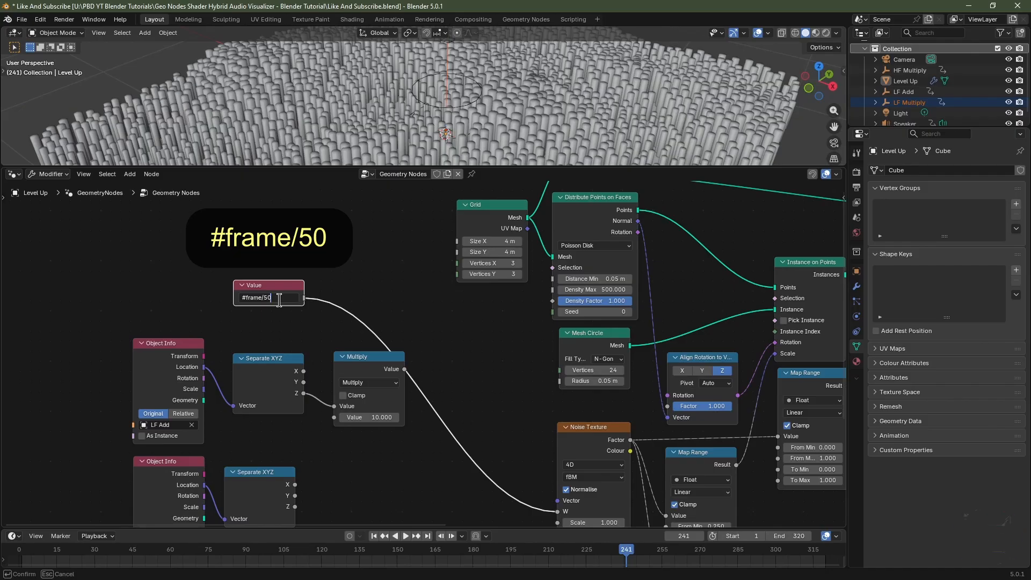
{"action": "key", "text": "Return"}
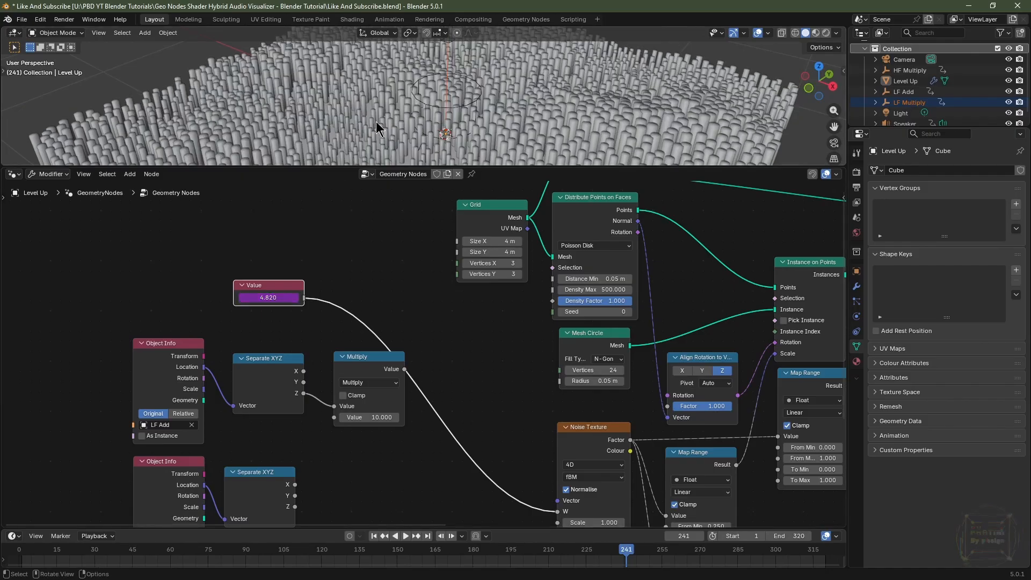
{"action": "key", "text": "space"}
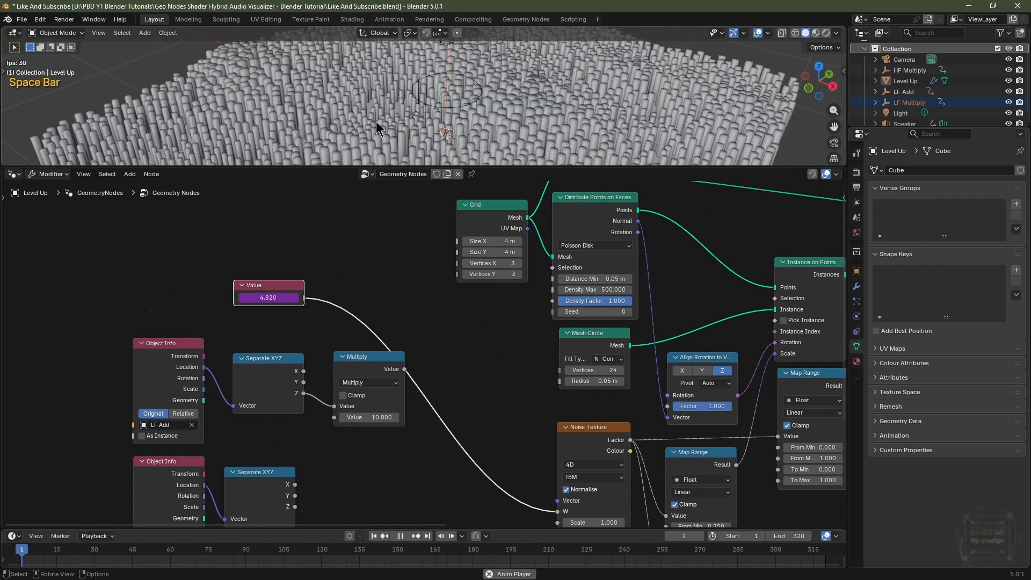
{"action": "key", "text": "space"}
Duplicate the Multiply node onto the Value-to-W link and switch the duplicate's operation to Add.
{"action": "middle_click_drag", "start_coordinate": [379, 299], "coordinate": [256, 292]}
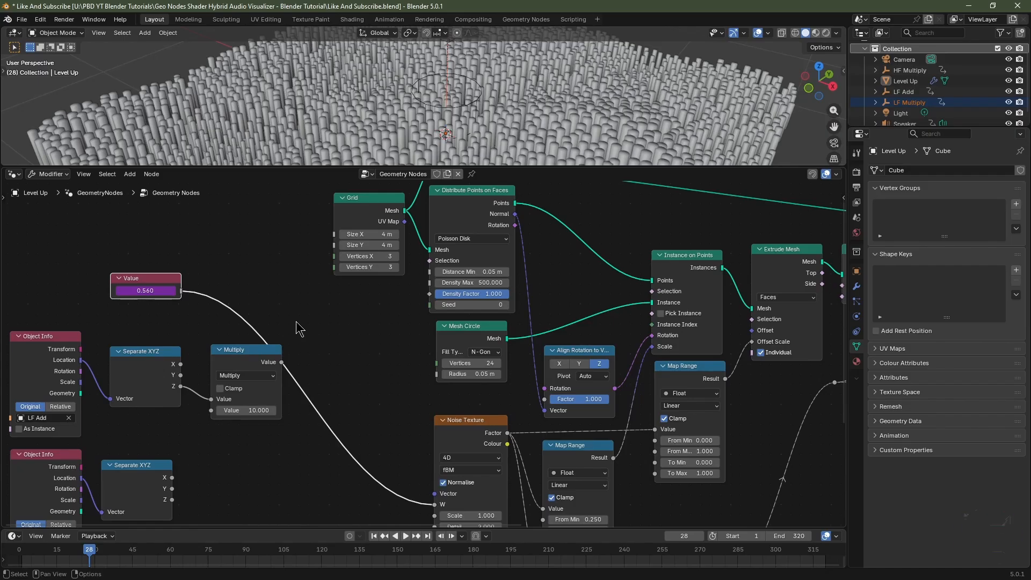
{"action": "left_click", "coordinate": [262, 350]}
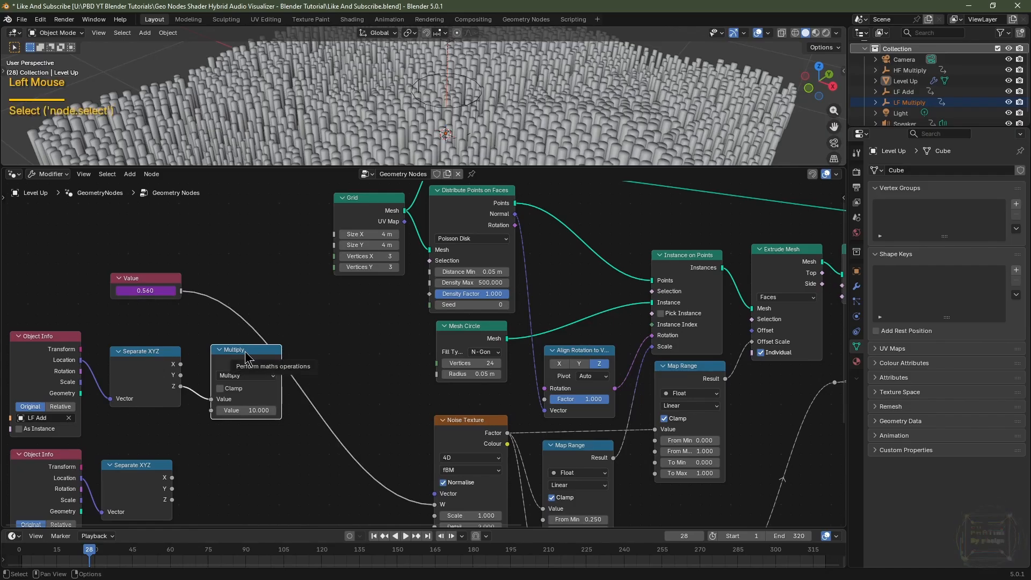
{"action": "key", "text": "shift+d"}
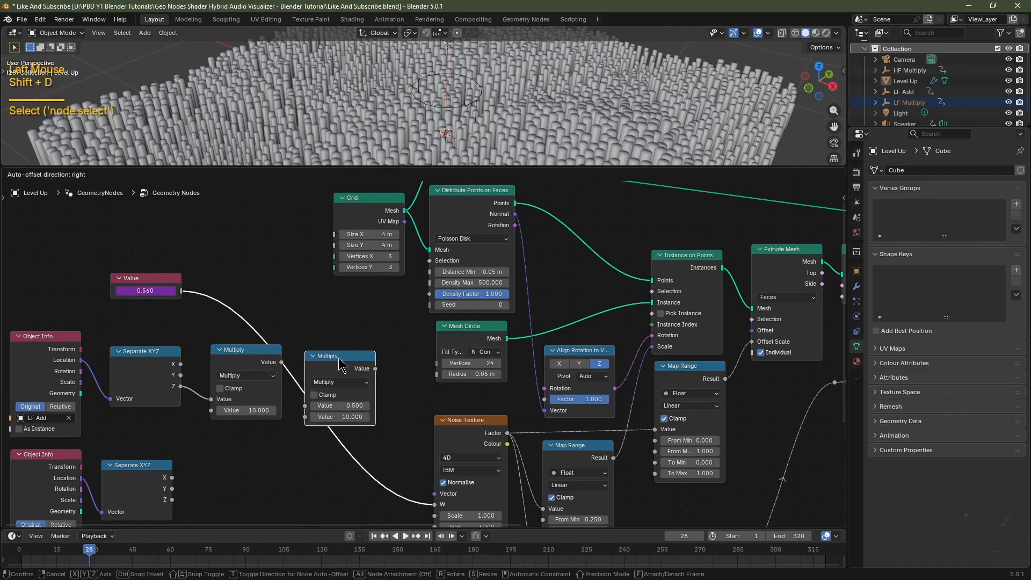
{"action": "left_click", "coordinate": [354, 356]}
{"action": "left_click", "coordinate": [340, 382]}
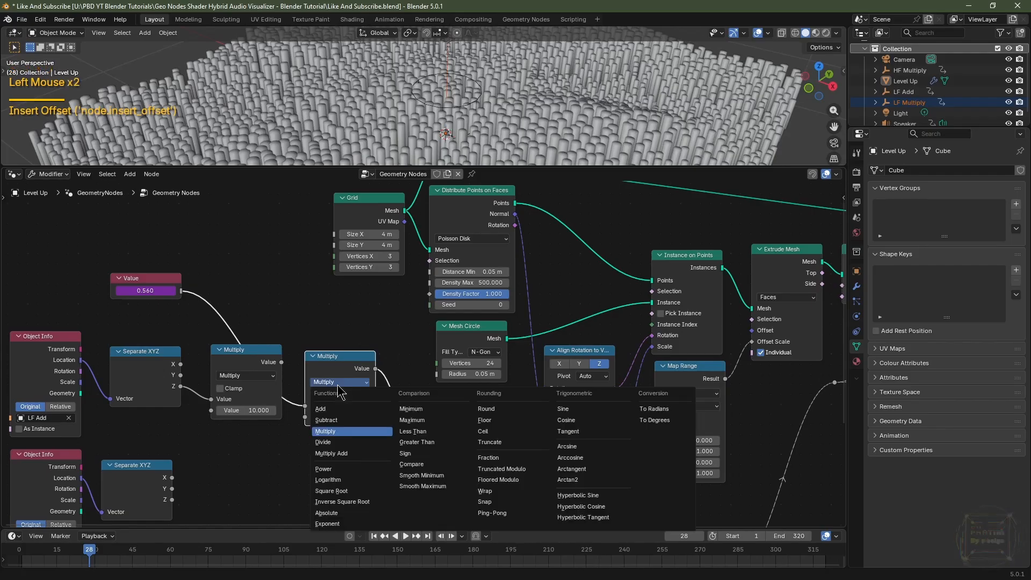
{"action": "left_click", "coordinate": [318, 412]}
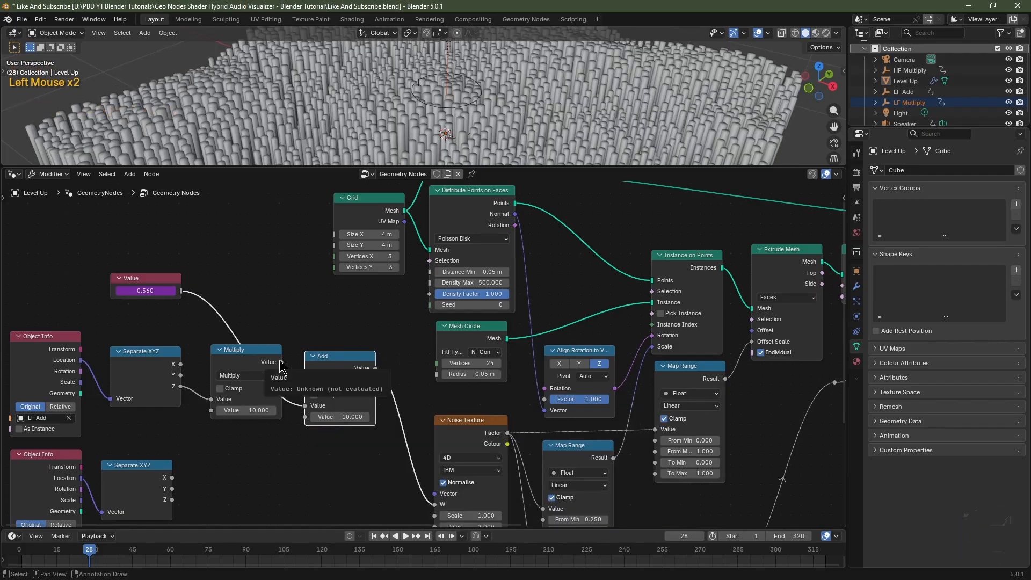
Connect the Multiply node's output to the Add node's second input and preview the animation from the start.
{"action": "left_click_drag", "start_coordinate": [281, 362], "coordinate": [306, 421]}
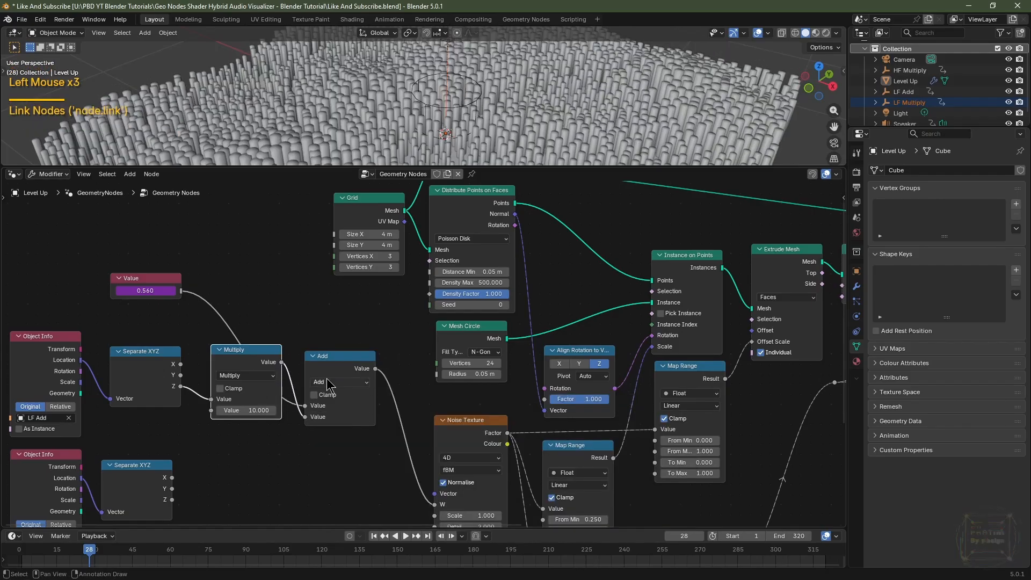
{"action": "key", "text": "space"}
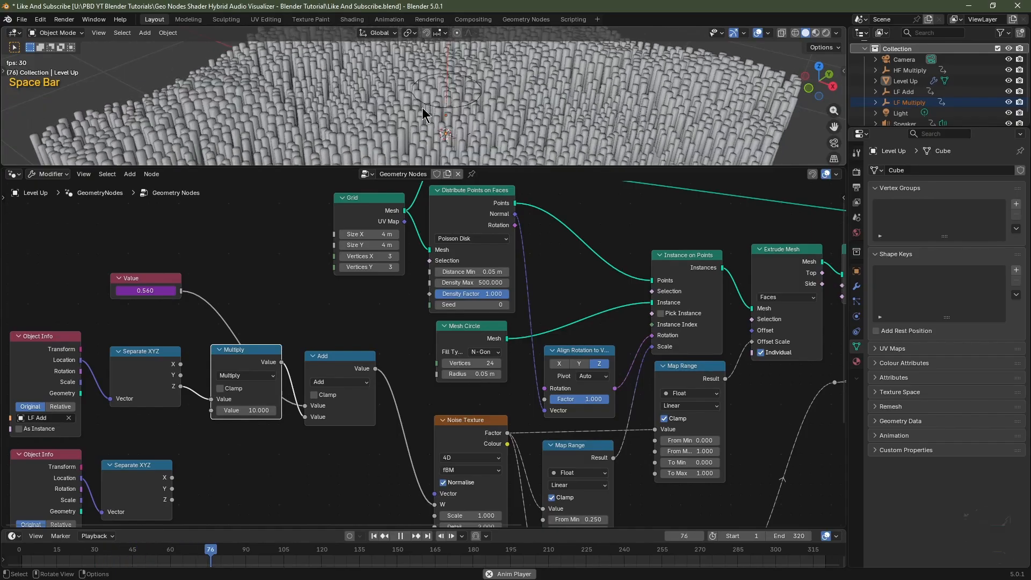
{"action": "key", "text": "space"}
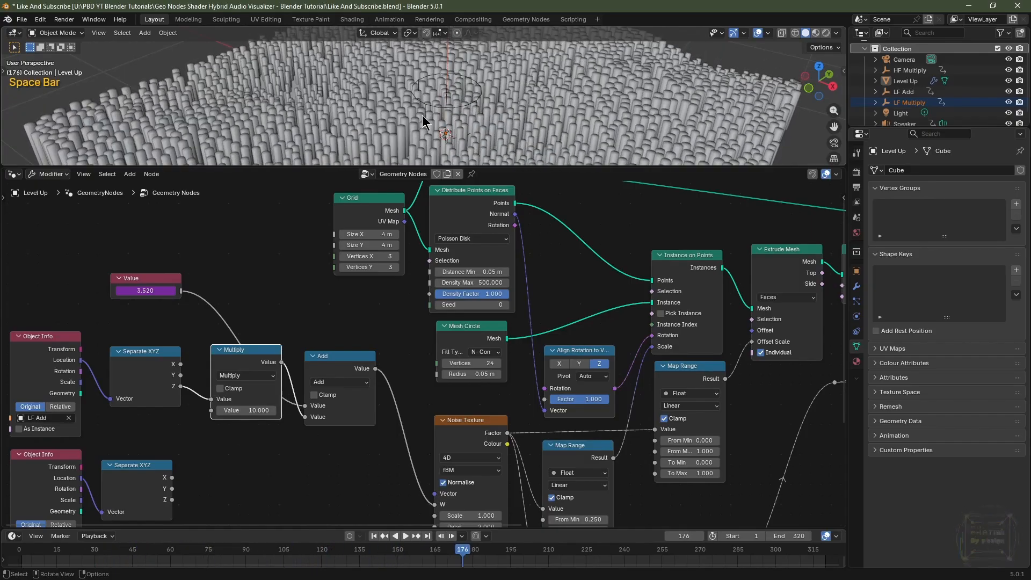
{"action": "left_click", "coordinate": [373, 536]}
Wrap the driven Value node in a frame labelled #frame/50.
{"action": "middle_click_drag", "start_coordinate": [350, 434], "coordinate": [355, 357]}
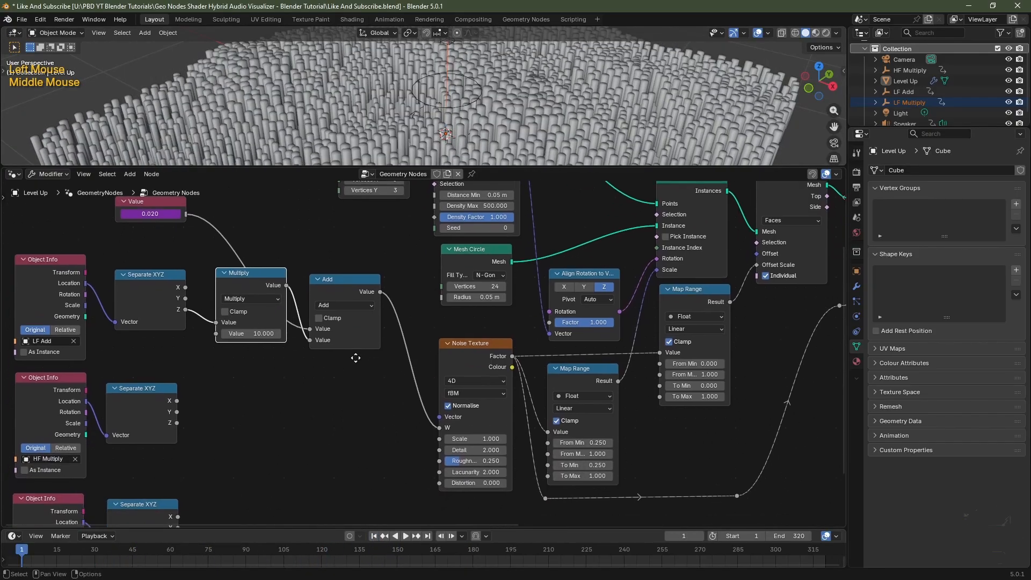
{"action": "left_click_drag", "start_coordinate": [161, 201], "coordinate": [257, 286]}
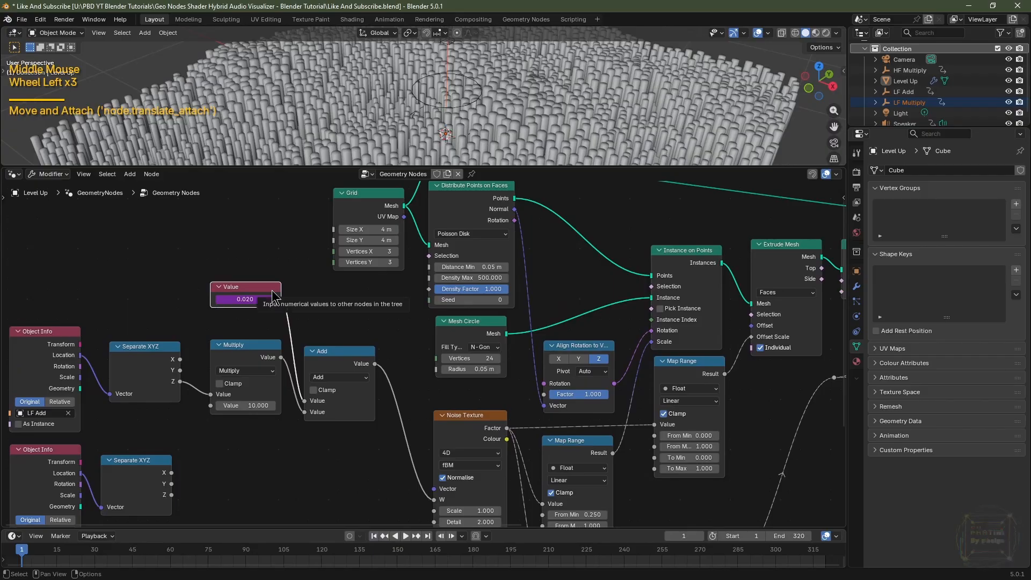
{"action": "key", "text": "f"}
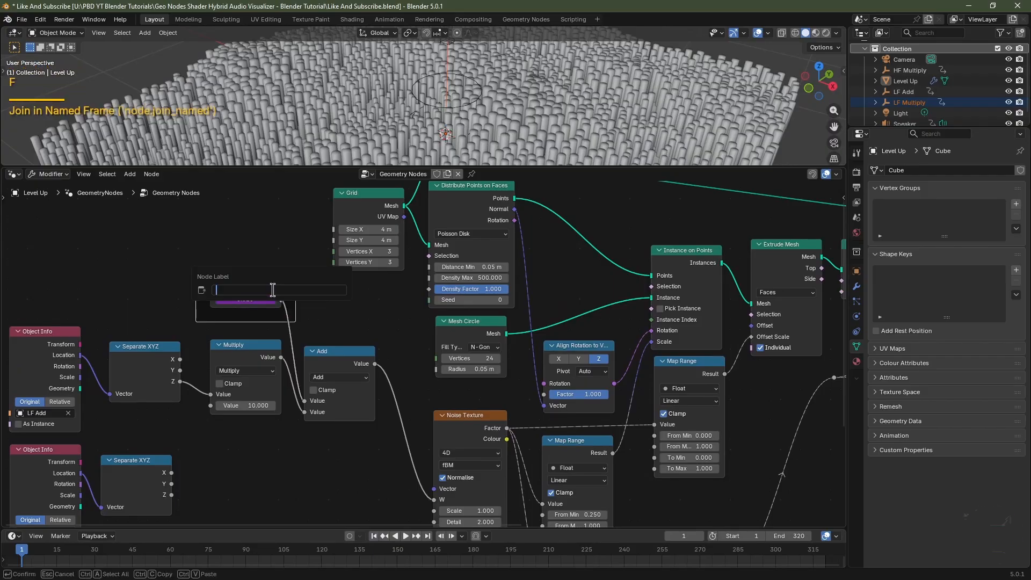
{"action": "type", "text": "#frame/50"}
{"action": "key", "text": "Return"}
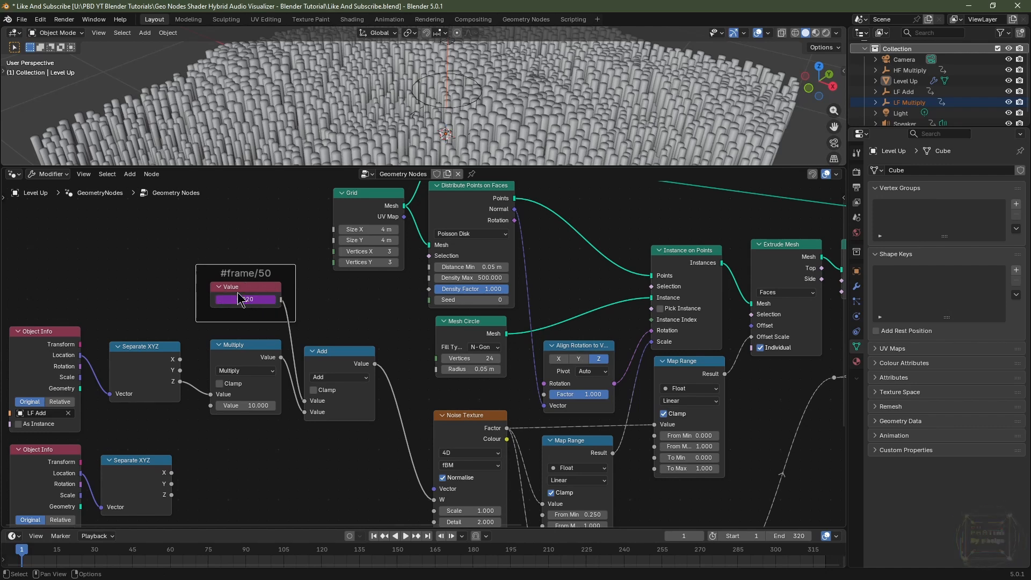
Disconnect the Add node's output from the Noise Texture's W input.
{"action": "middle_click_drag", "start_coordinate": [277, 455], "coordinate": [290, 400]}
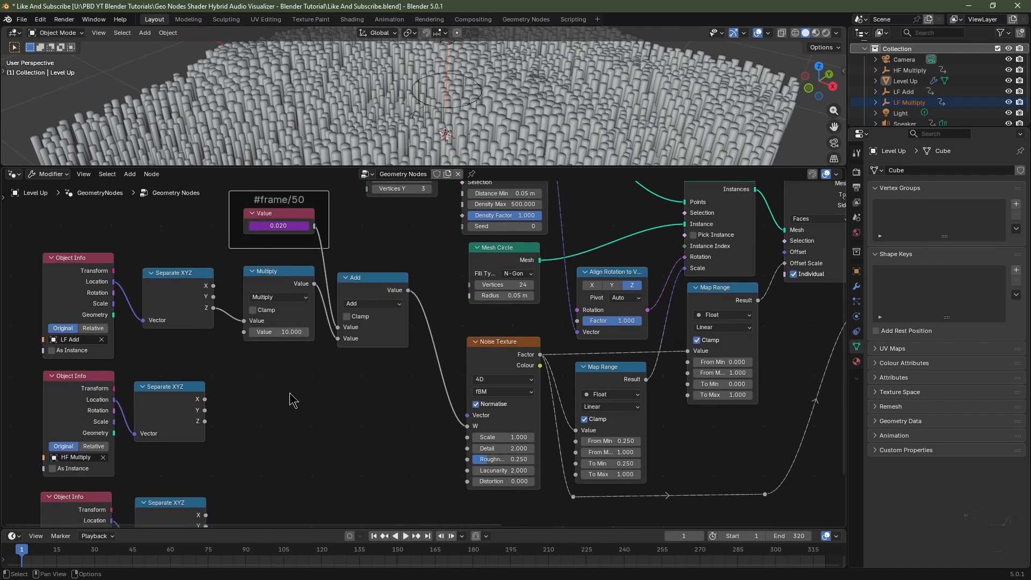
{"action": "left_click", "coordinate": [89, 412]}
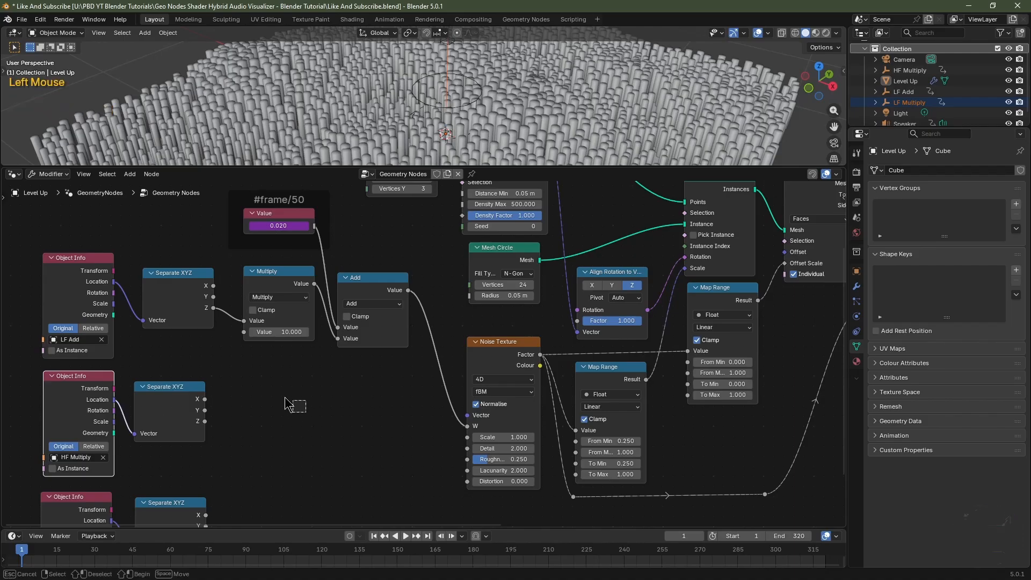
{"action": "left_click_drag", "start_coordinate": [304, 400], "coordinate": [38, 416]}
{"action": "left_click_drag", "start_coordinate": [445, 293], "coordinate": [50, 199]}
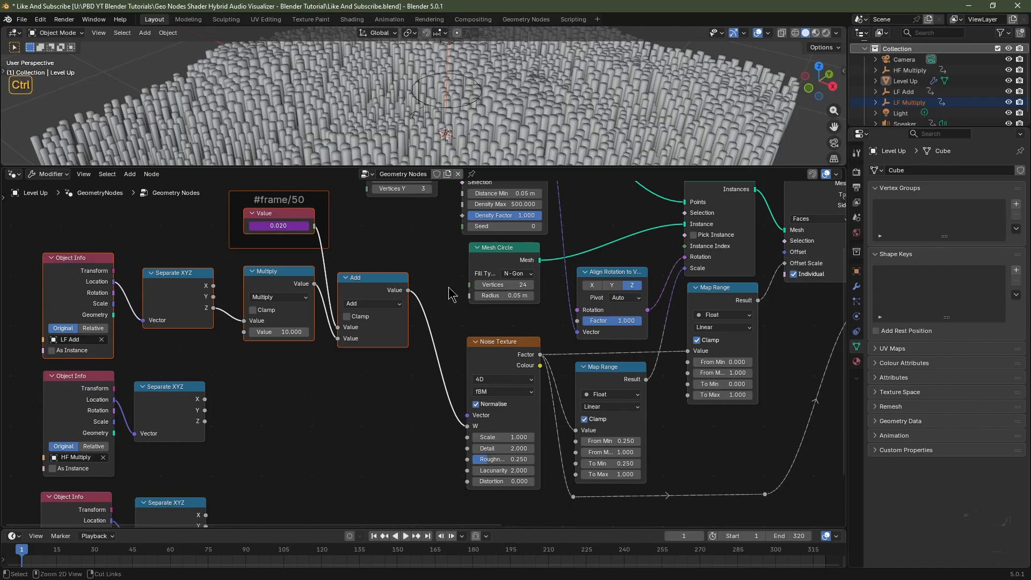
{"action": "right_click_drag", "start_coordinate": [450, 296], "coordinate": [451, 296], "text": "ctrl"}
{"action": "right_click_drag", "start_coordinate": [414, 355], "coordinate": [411, 361], "text": "ctrl"}
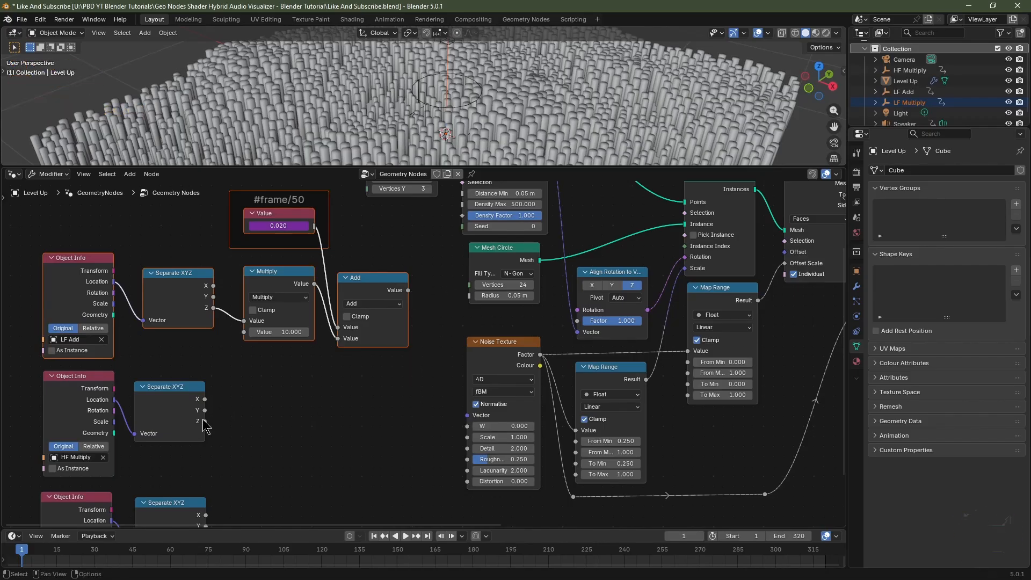
Connect the HF Multiply Separate XYZ's Z output to the Noise Texture's Distortion input and preview the animation.
{"action": "left_click_drag", "start_coordinate": [204, 422], "coordinate": [461, 482]}
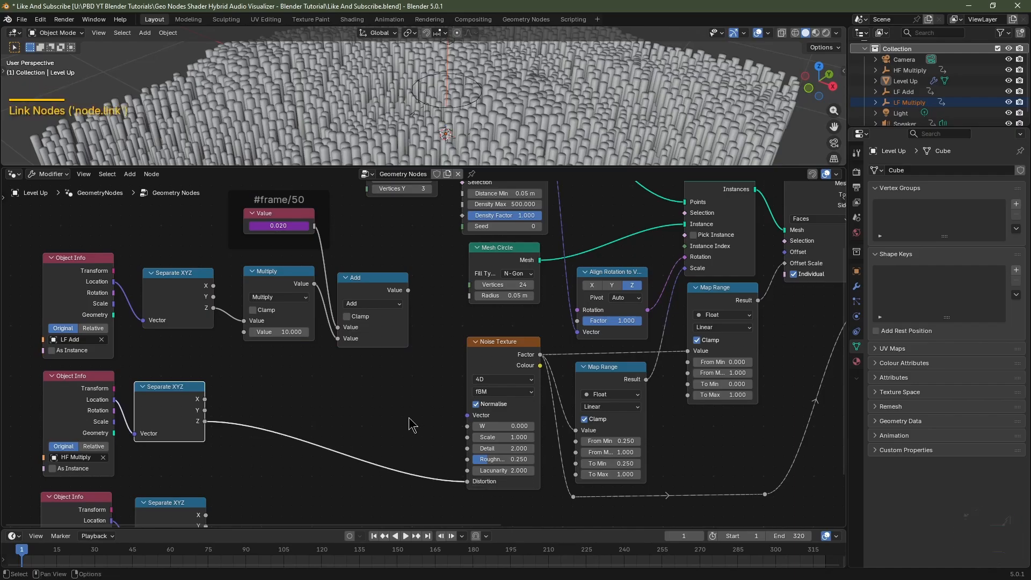
{"action": "key", "text": "space"}
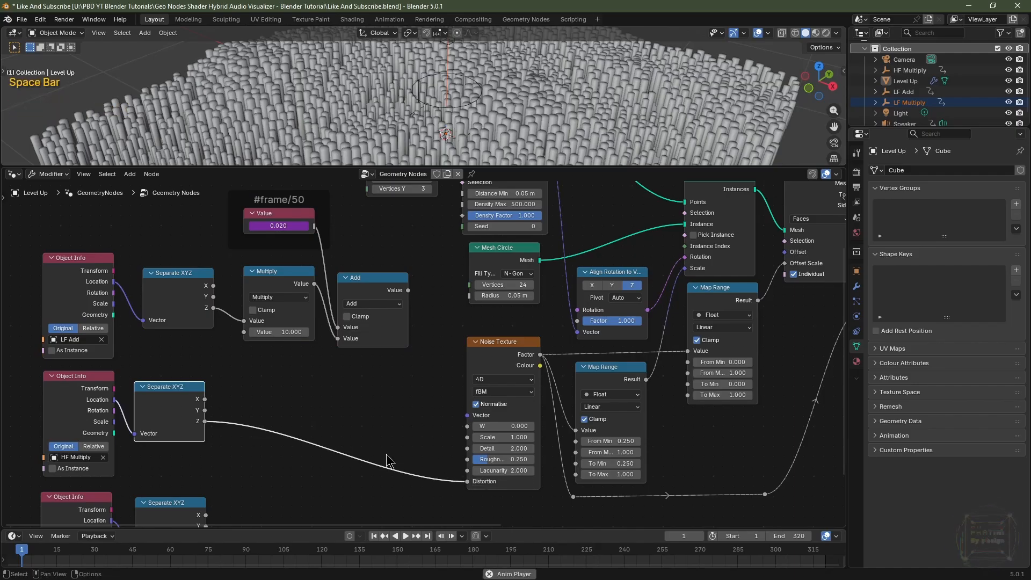
{"action": "key", "text": "space"}
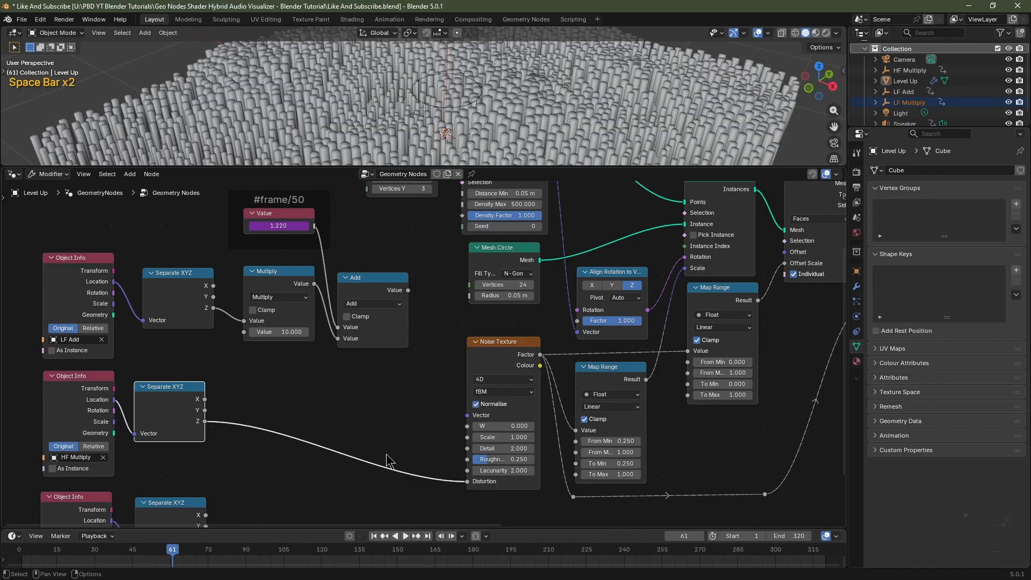
Duplicate the upper Multiply node onto the Z-to-Distortion link and play the animation.
{"action": "left_click", "coordinate": [264, 274]}
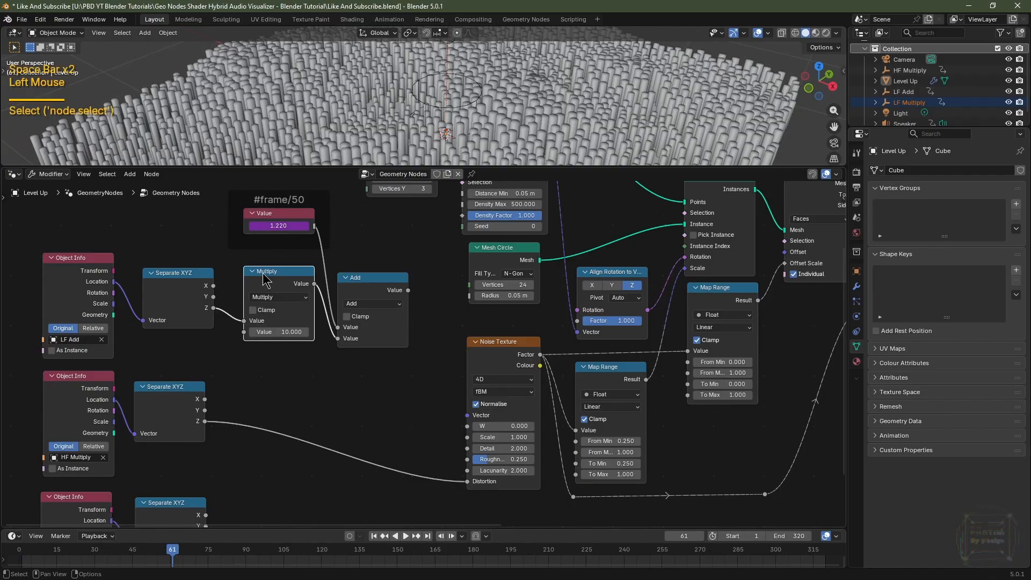
{"action": "key", "text": "shift+d"}
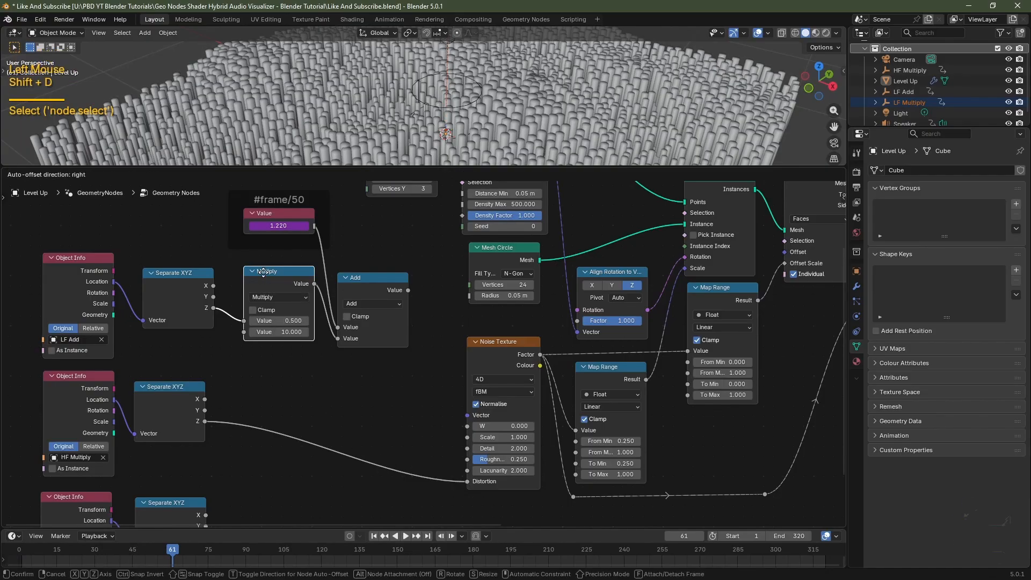
{"action": "left_click", "coordinate": [262, 382]}
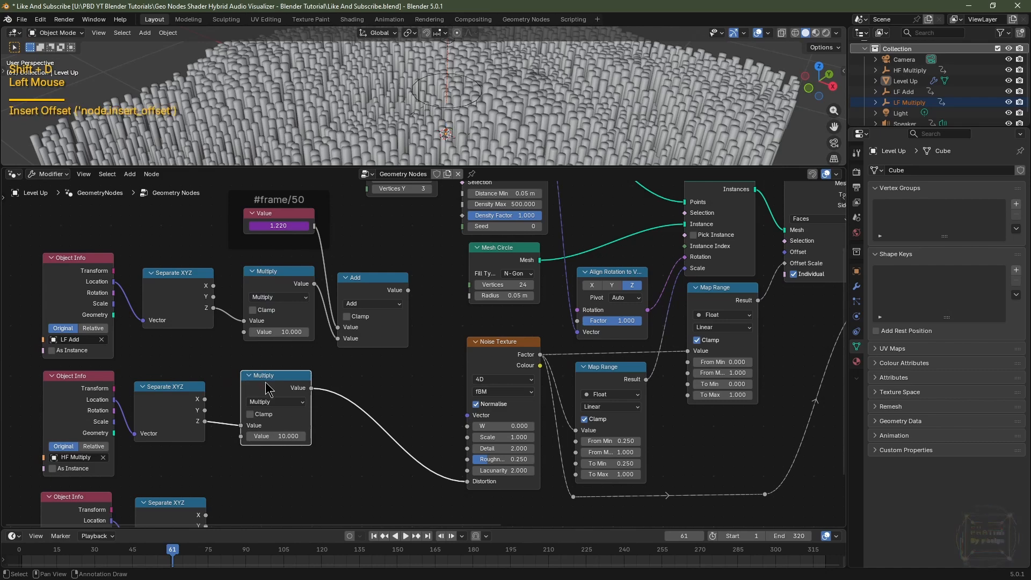
{"action": "key", "text": "space"}
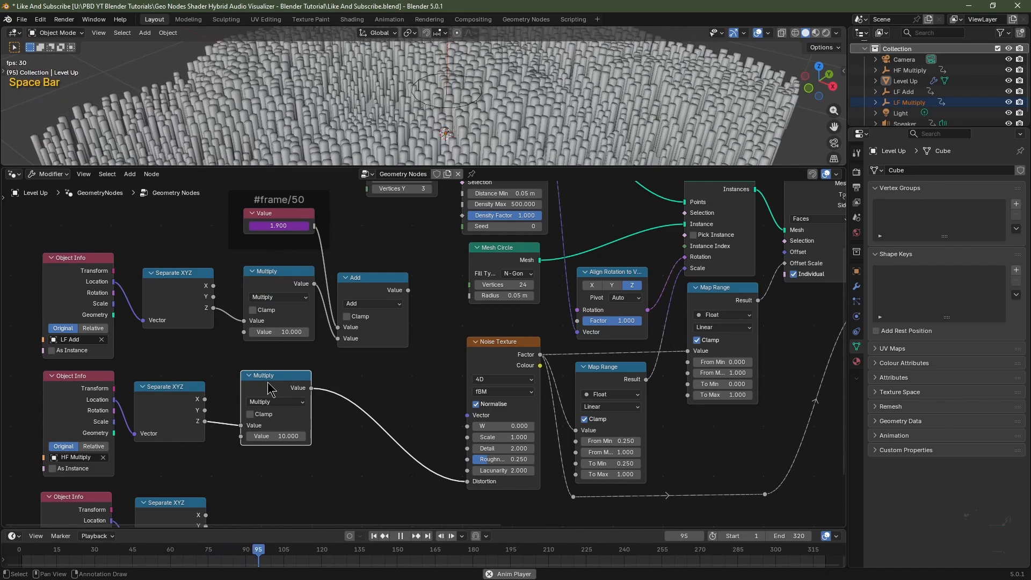
{"action": "key", "text": "space"}
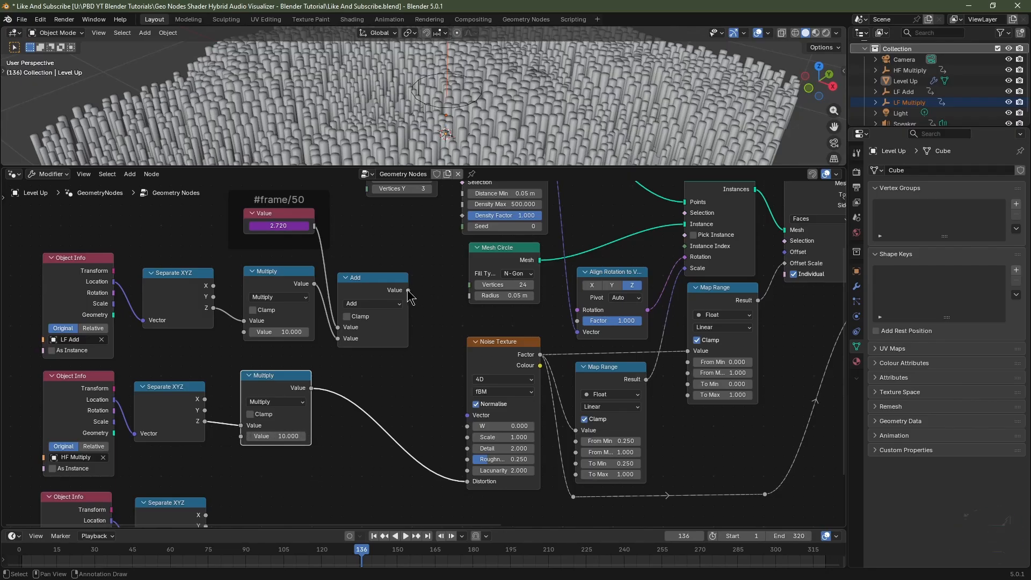
Reconnect the Add node's output to the Noise Texture's W input, play the animation, and rewind to the start.
{"action": "left_click_drag", "start_coordinate": [408, 290], "coordinate": [467, 426]}
{"action": "key", "text": "space"}
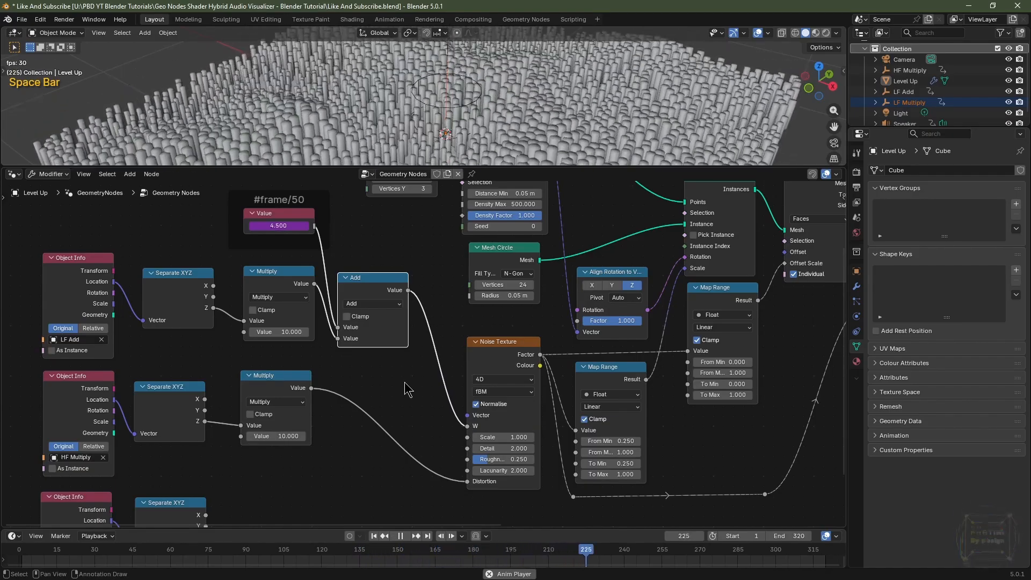
{"action": "key", "text": "space"}
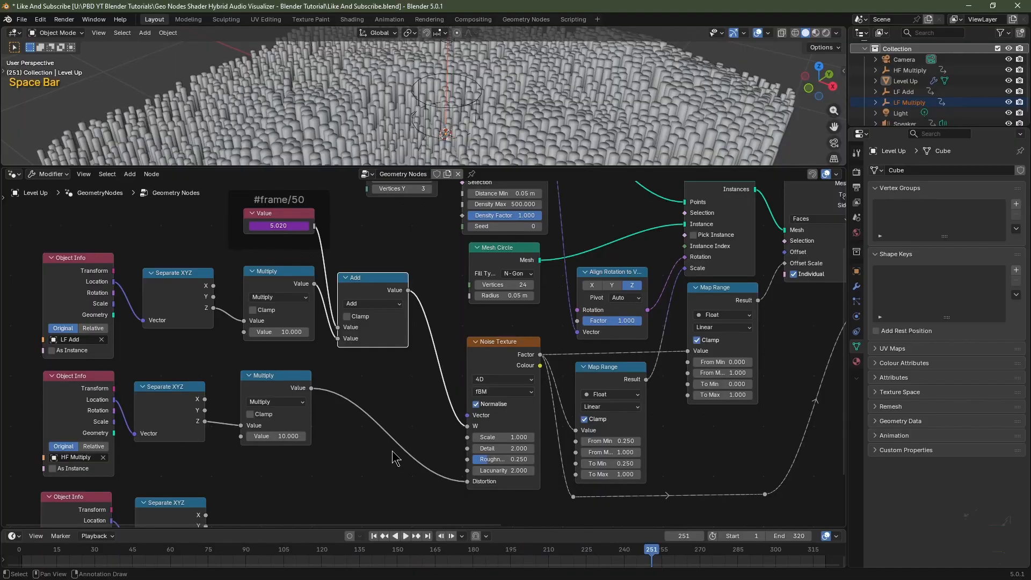
{"action": "left_click", "coordinate": [374, 536]}
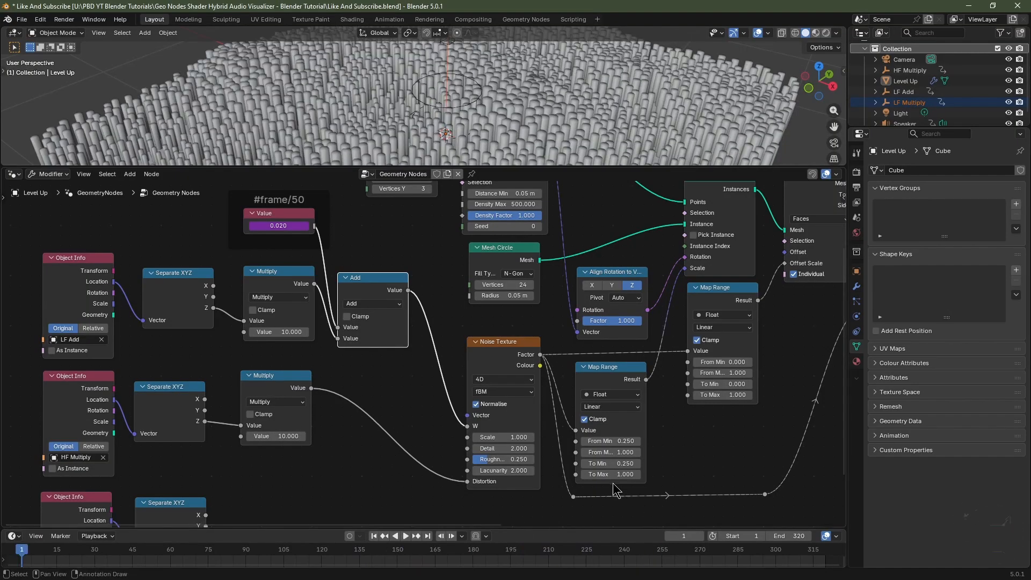
{"action": "left_click_drag", "start_coordinate": [607, 475], "coordinate": [652, 475]}
{"action": "key", "text": "Escape"}
Add reroute points on the links feeding the Noise Texture's W and Distortion inputs, then cut both links at the Noise Texture.
{"action": "middle_click_drag", "start_coordinate": [230, 502], "coordinate": [276, 392]}
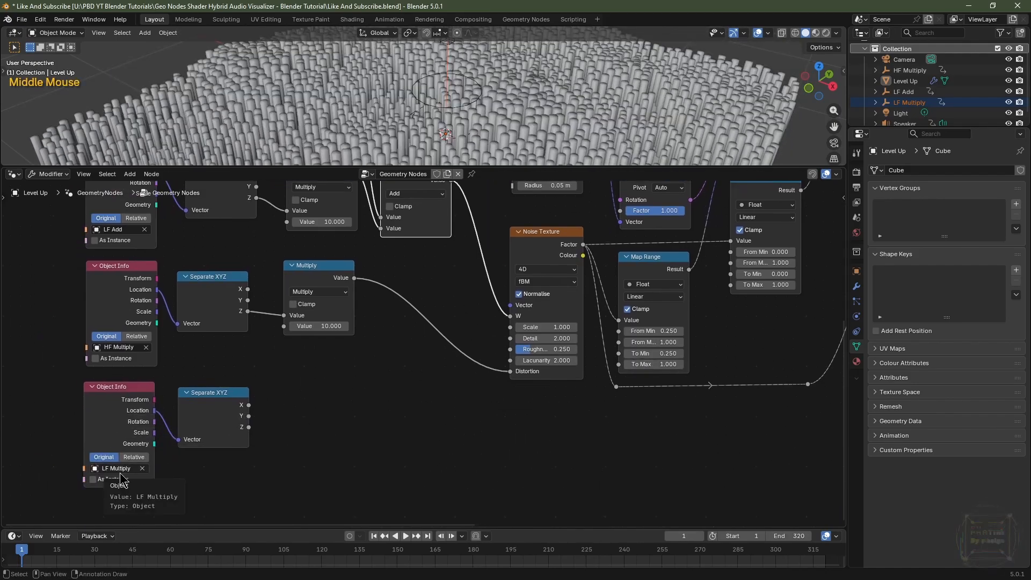
{"action": "left_click", "coordinate": [324, 465]}
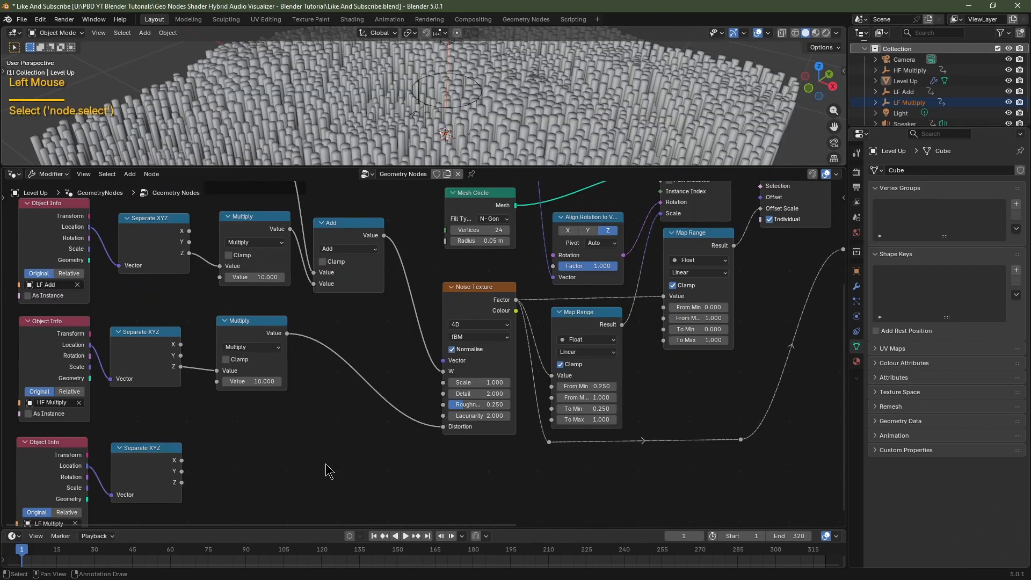
{"action": "left_click_drag", "start_coordinate": [325, 465], "coordinate": [41, 497]}
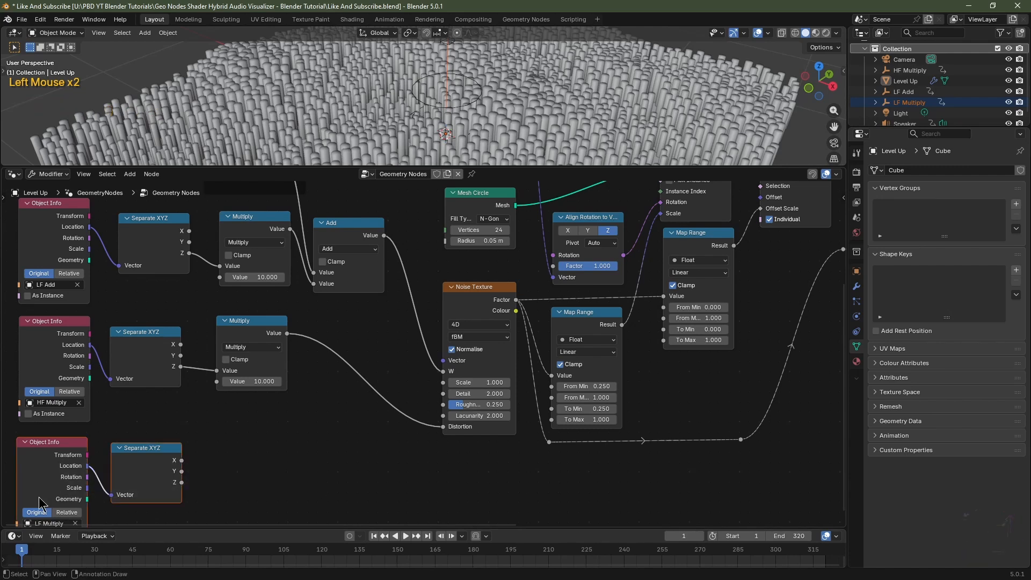
{"action": "left_click_drag", "start_coordinate": [400, 232], "coordinate": [37, 365]}
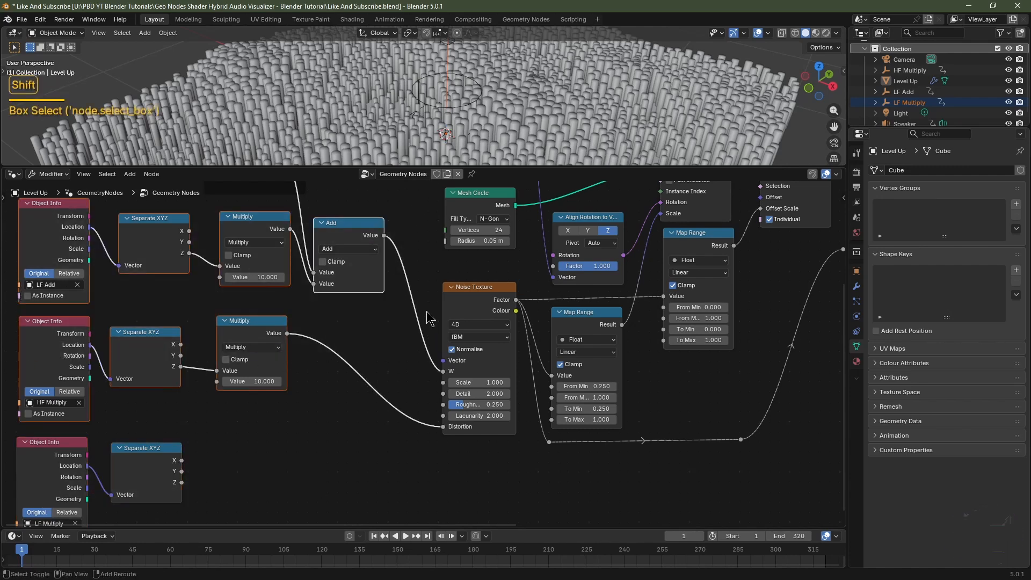
{"action": "right_click_drag", "start_coordinate": [430, 318], "coordinate": [408, 337], "text": "shift"}
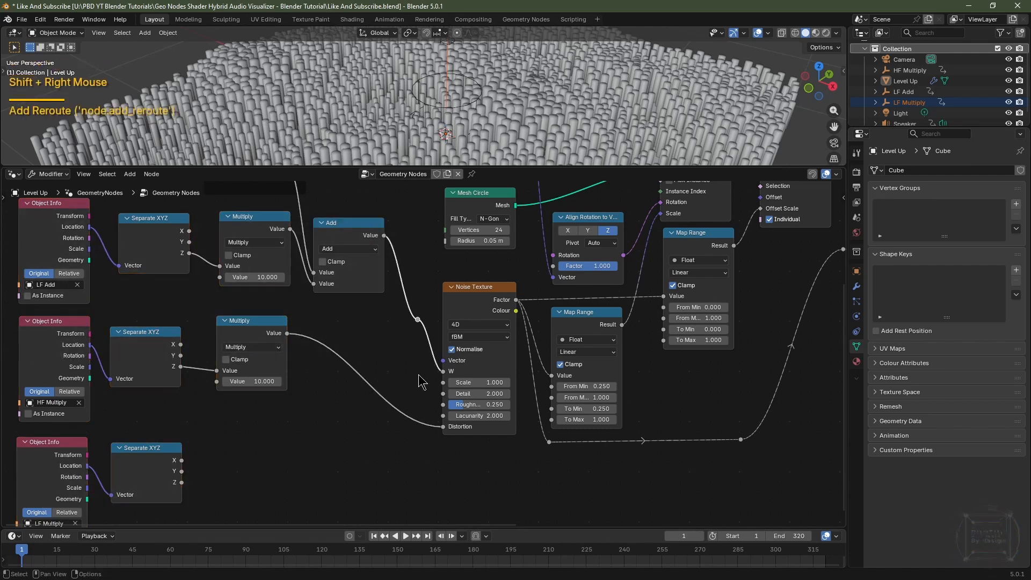
{"action": "right_click", "coordinate": [408, 412], "text": "shift"}
{"action": "right_click_drag", "start_coordinate": [399, 451], "coordinate": [403, 459], "text": "shift"}
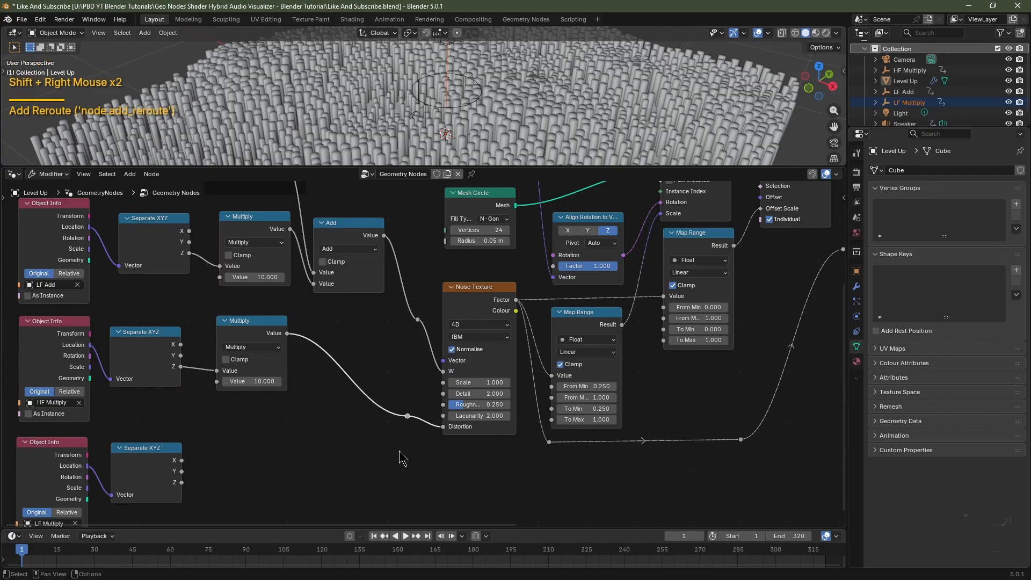
{"action": "key", "text": "g"}
{"action": "left_click", "coordinate": [397, 459]}
{"action": "left_click_drag", "start_coordinate": [430, 297], "coordinate": [414, 384]}
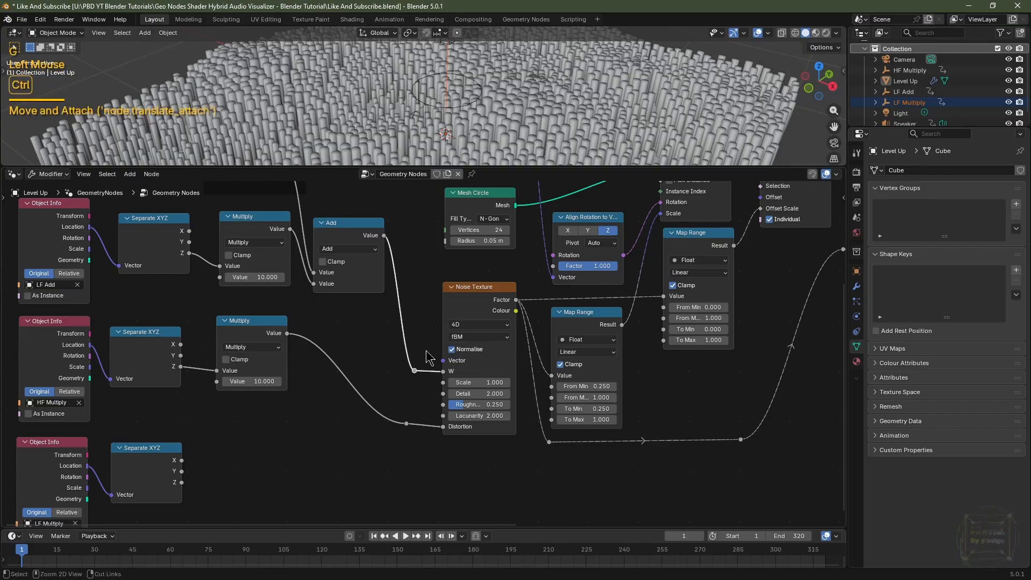
{"action": "right_click_drag", "start_coordinate": [425, 352], "coordinate": [420, 476], "text": "ctrl"}
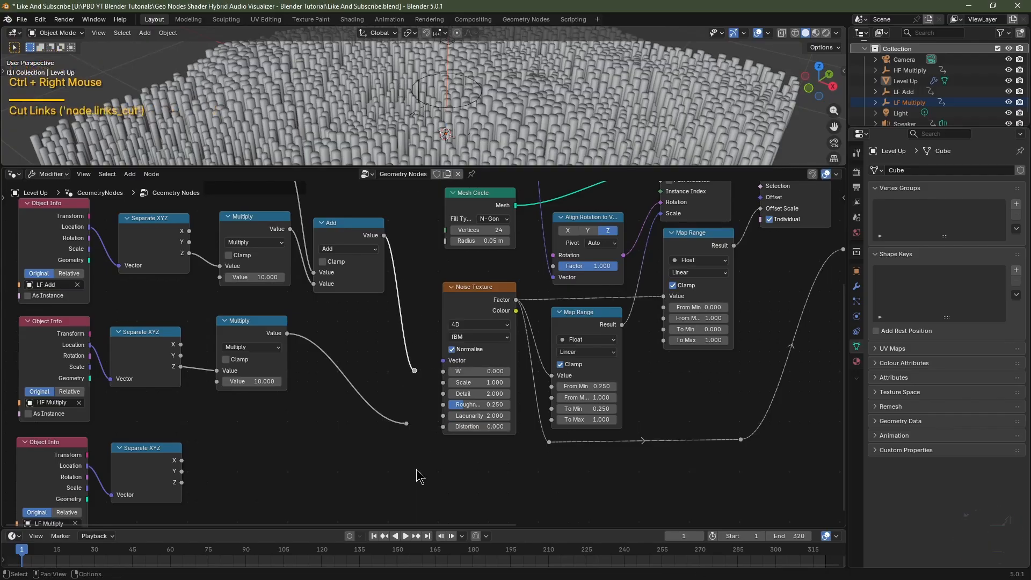
Connect the LF Multiply Separate XYZ's Z output to the lower Map Range node's To Max input and preview the animation.
{"action": "middle_click_drag", "start_coordinate": [420, 477], "coordinate": [423, 449]}
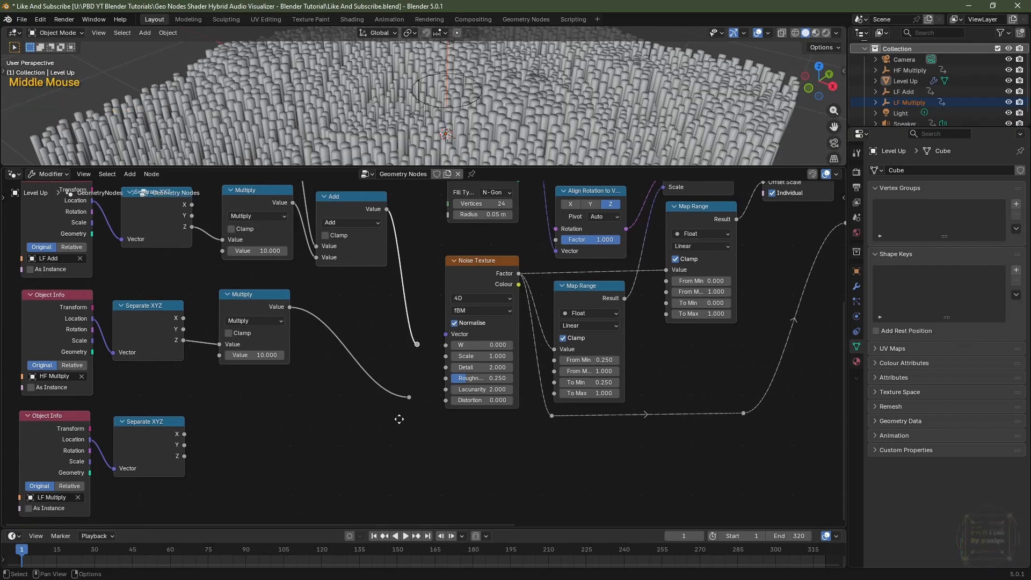
{"action": "left_click_drag", "start_coordinate": [184, 455], "coordinate": [553, 393]}
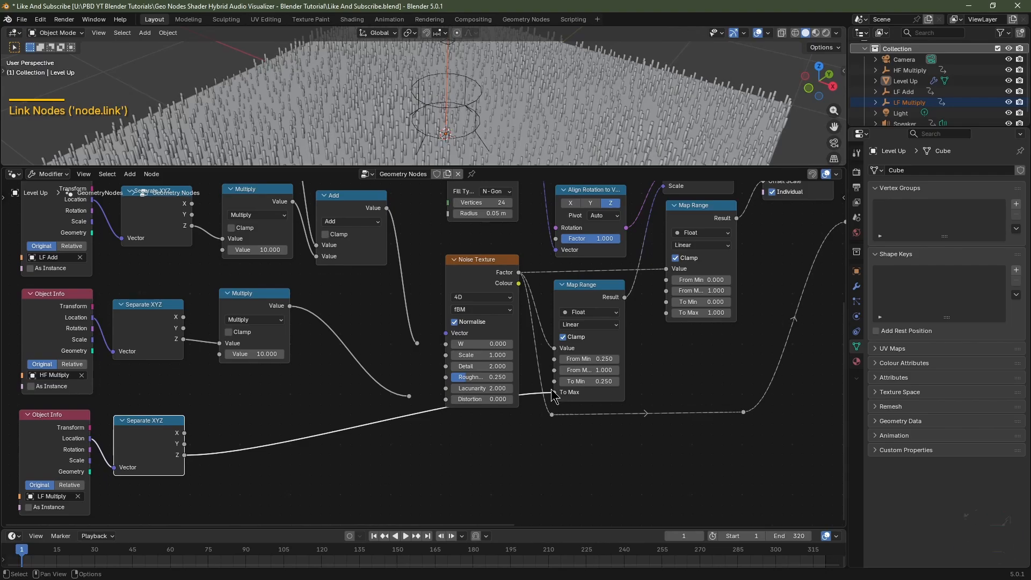
{"action": "key", "text": "space"}
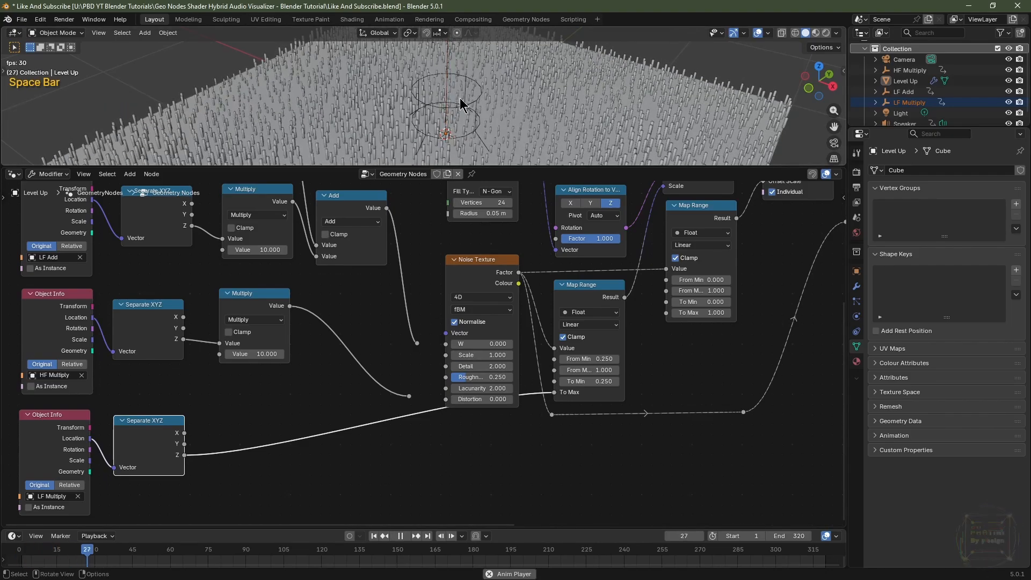
{"action": "key", "text": "space"}
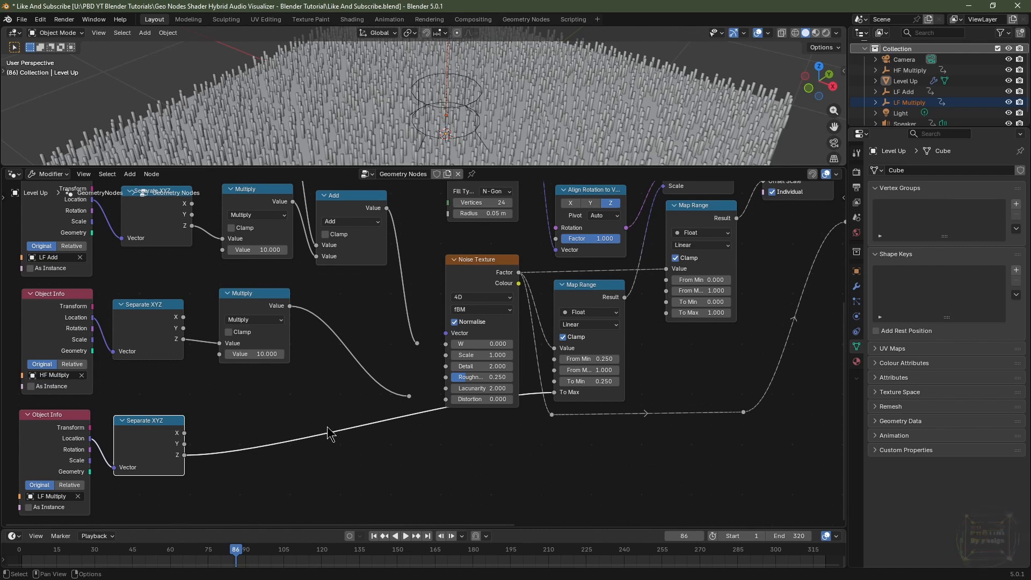
Duplicate a Multiply node onto the new To Max link, set its value to 20, and play the animation.
{"action": "left_click", "coordinate": [249, 309]}
{"action": "key", "text": "shift+d"}
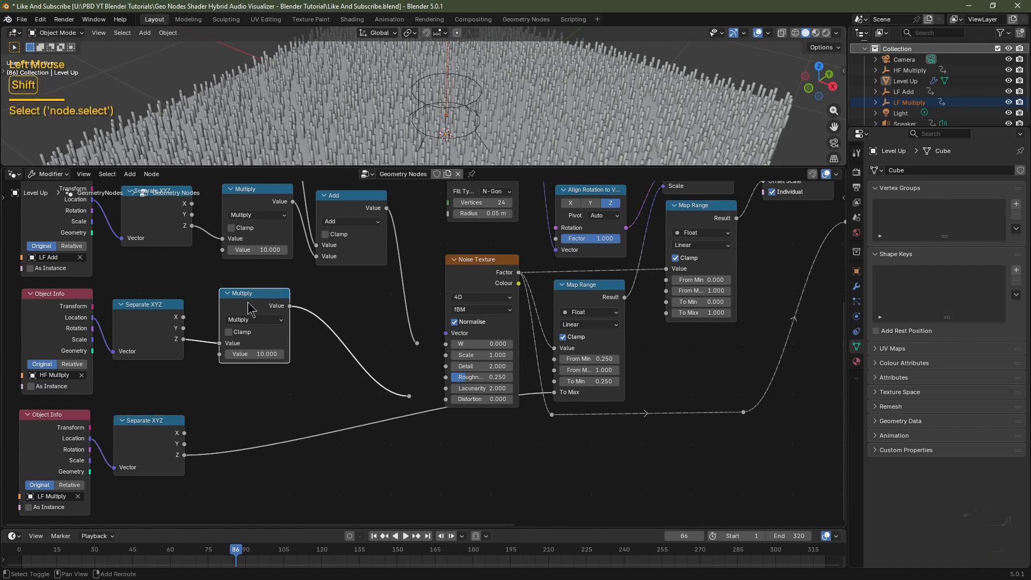
{"action": "left_click", "coordinate": [284, 427]}
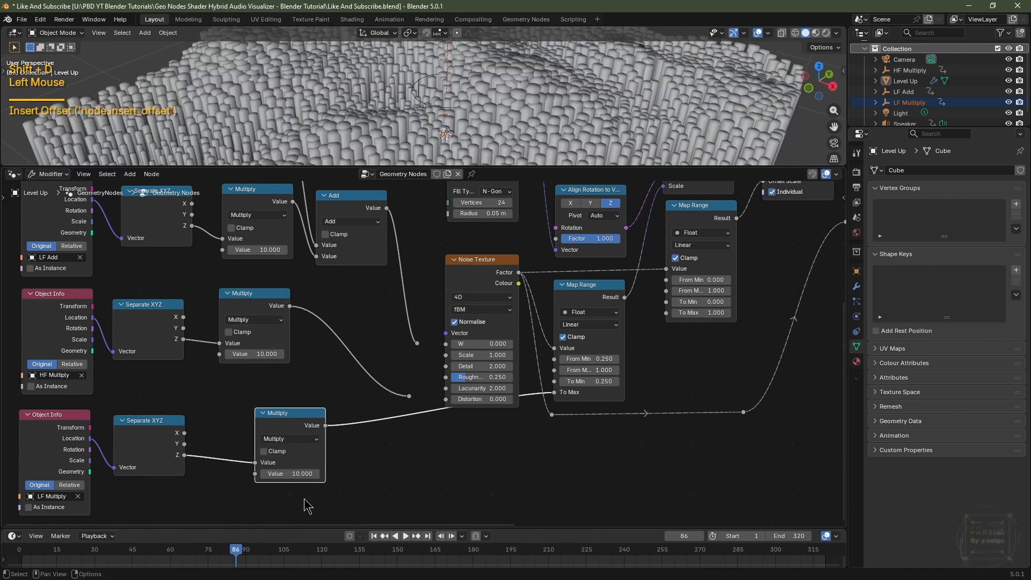
{"action": "double_click", "coordinate": [289, 473]}
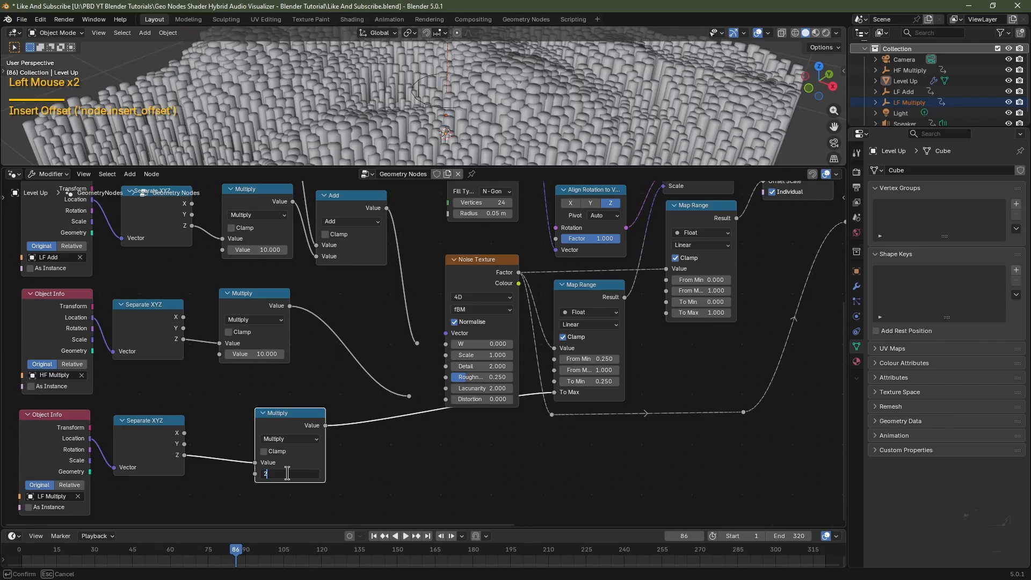
{"action": "key", "text": "Return"}
{"action": "key", "text": "space"}
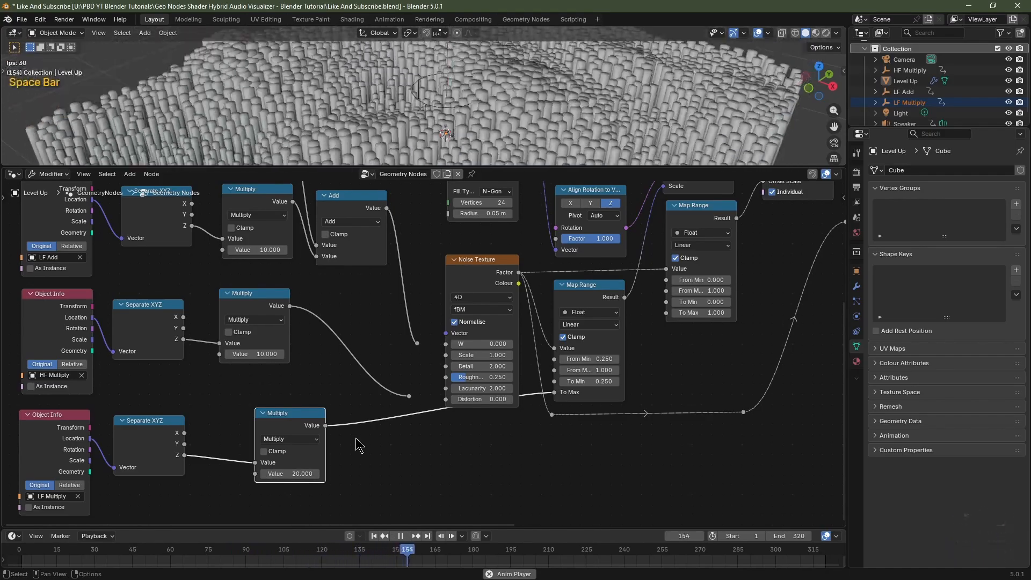
{"action": "key", "text": "space"}
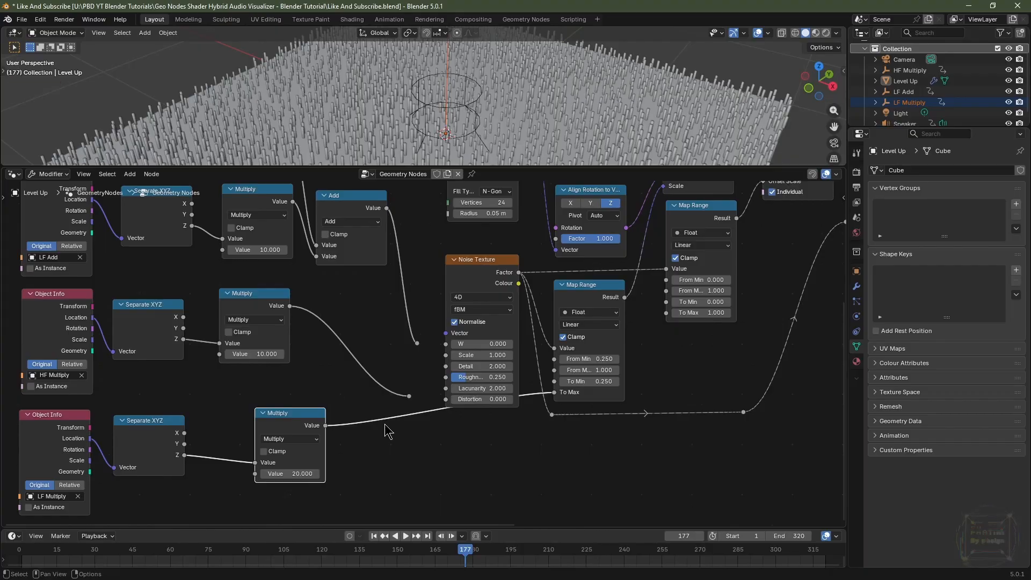
Reconnect the reroute links to the Noise Texture's Distortion and W inputs and rewind the timeline to the first frame.
{"action": "left_click_drag", "start_coordinate": [409, 399], "coordinate": [446, 403]}
{"action": "left_click_drag", "start_coordinate": [417, 342], "coordinate": [446, 344]}
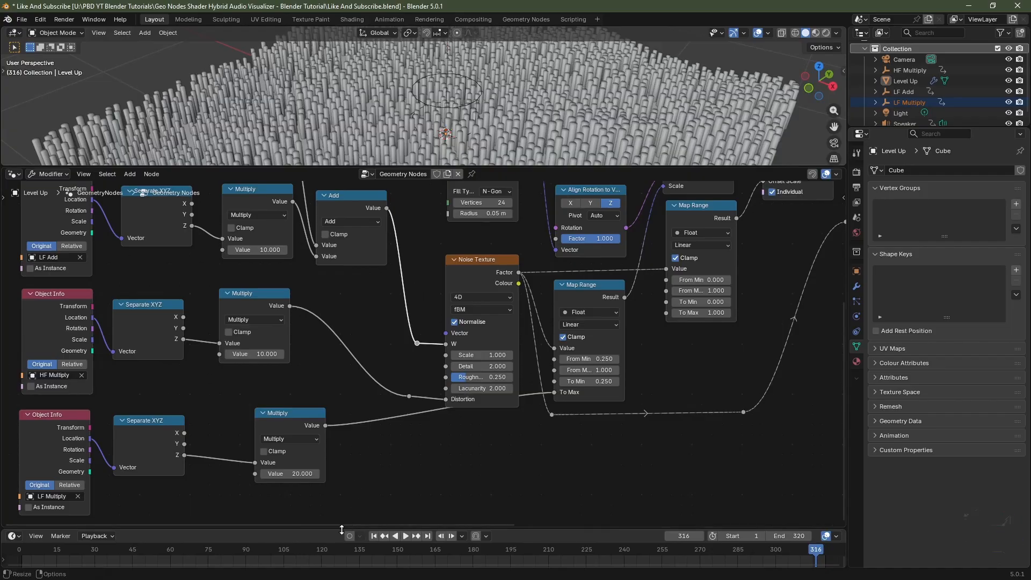
{"action": "left_click", "coordinate": [375, 536]}
{"action": "scroll", "coordinate": [666, 288], "scroll_direction": "down", "scroll_amount": 6}
{"action": "middle_click_drag", "start_coordinate": [666, 289], "coordinate": [454, 361]}
{"action": "scroll", "coordinate": [532, 356], "scroll_direction": "down", "scroll_amount": 1}
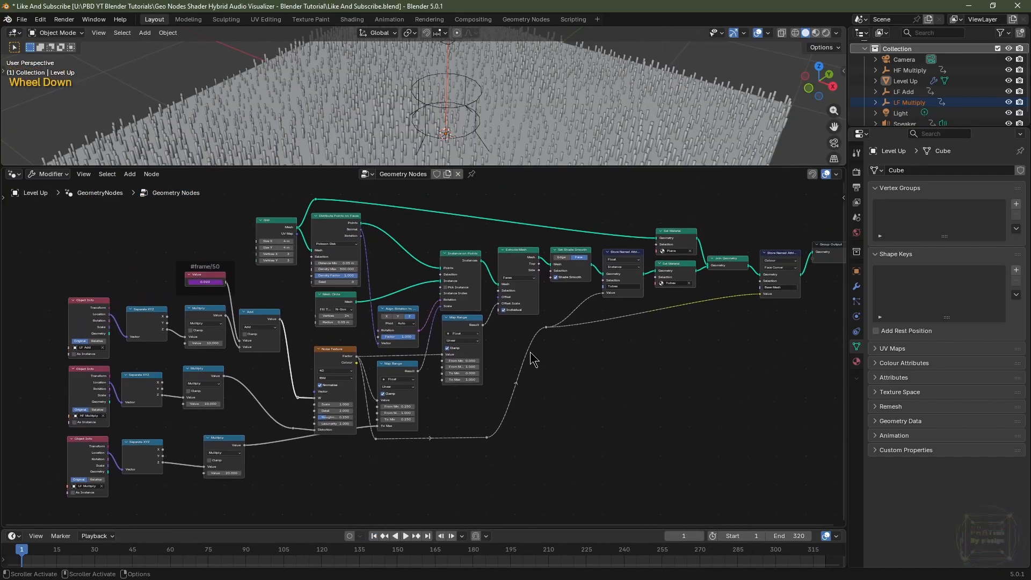
{"action": "middle_click_drag", "start_coordinate": [546, 354], "coordinate": [501, 357]}
{"action": "scroll", "coordinate": [506, 310], "scroll_direction": "down", "scroll_amount": 1}
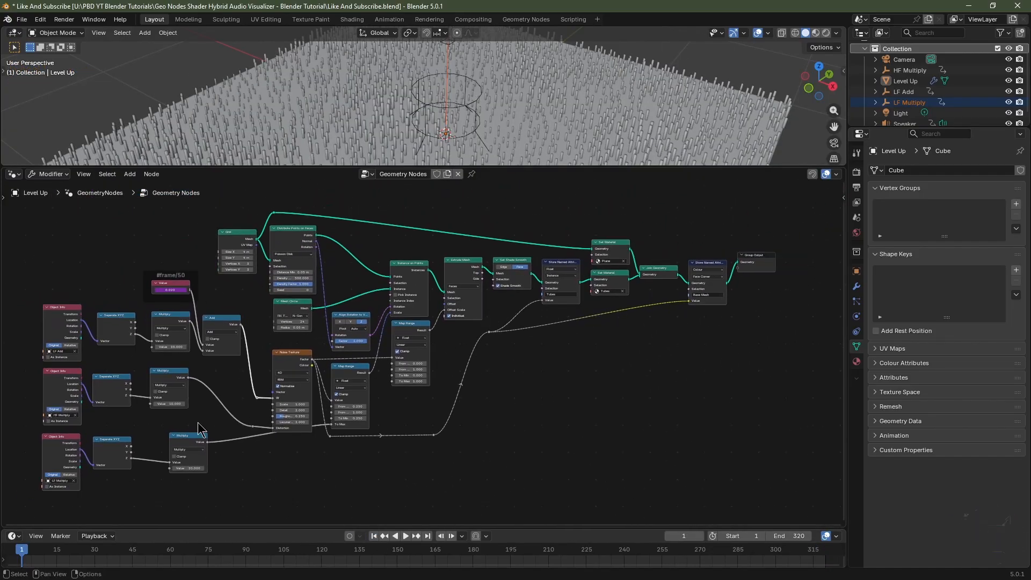
Split off a new editor area and switch it to the Shader Editor showing the Tubes material.
{"action": "left_click_drag", "start_coordinate": [7, 528], "coordinate": [11, 483]}
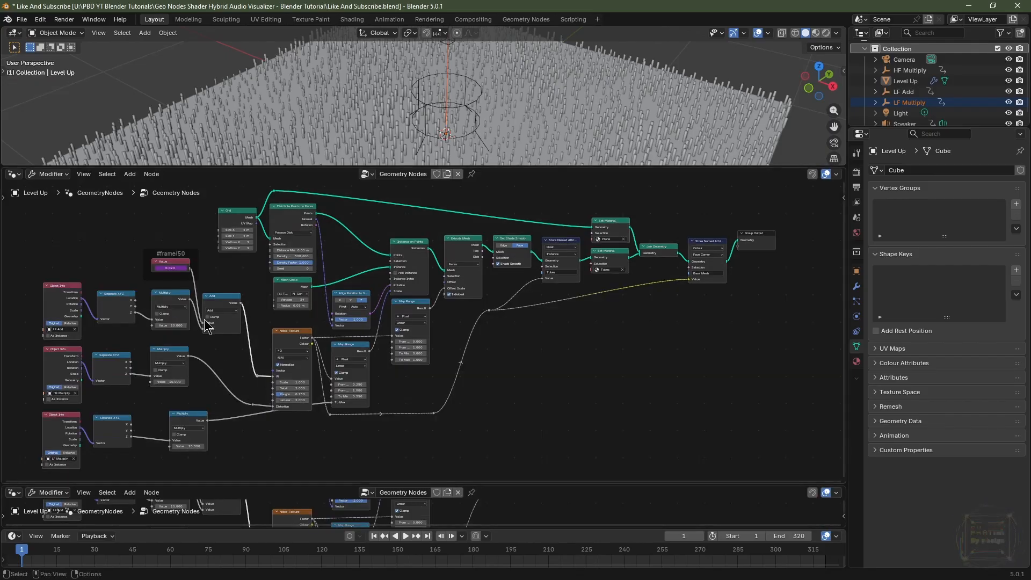
{"action": "left_click", "coordinate": [13, 175]}
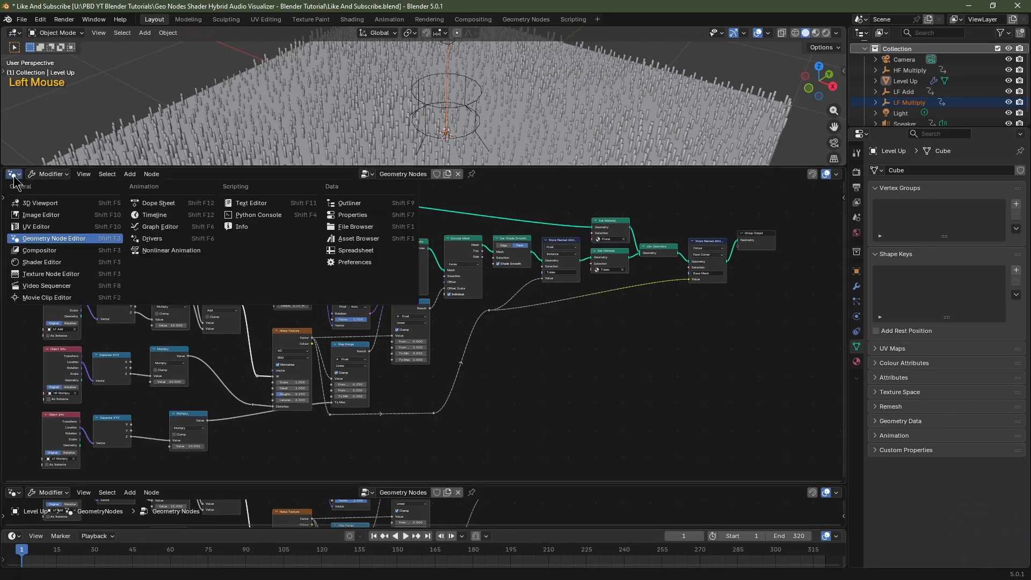
{"action": "left_click", "coordinate": [39, 264]}
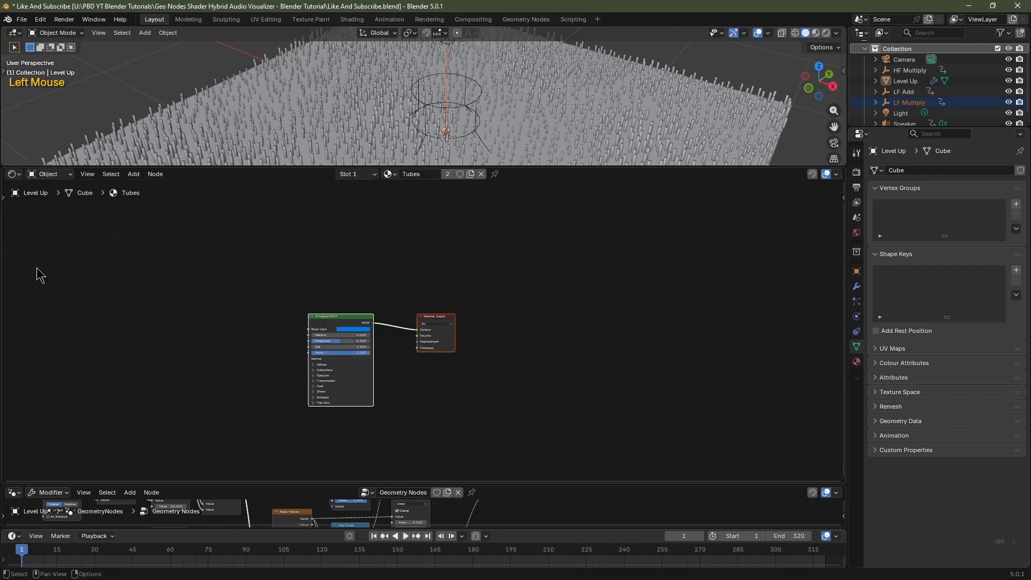
{"action": "left_click", "coordinate": [856, 361]}
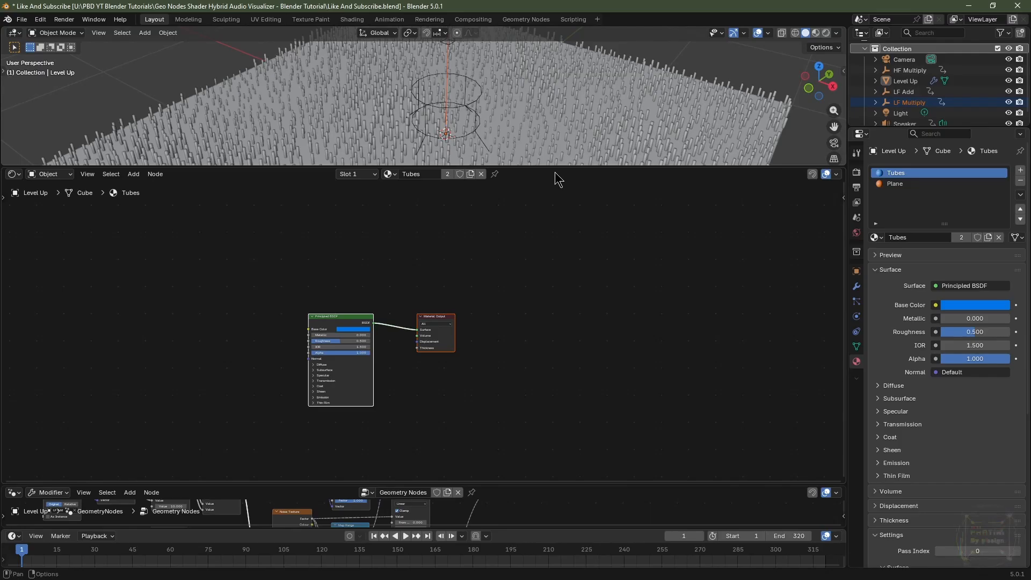
{"action": "left_click_drag", "start_coordinate": [559, 167], "coordinate": [558, 299]}
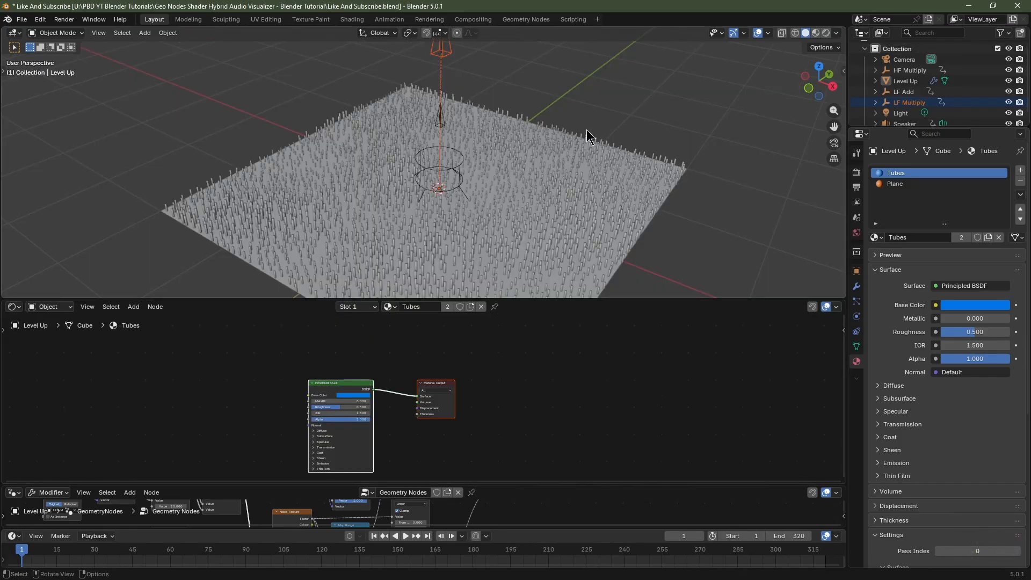
Delete the Light object from the scene.
{"action": "left_click", "coordinate": [900, 114]}
{"action": "key", "text": "Delete"}
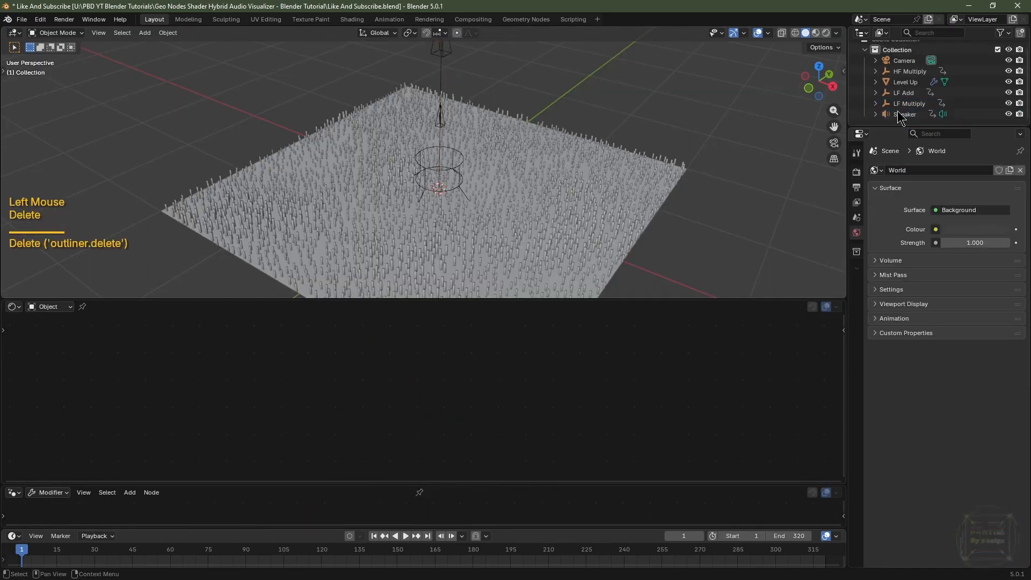
Switch the shader editor to the World node tree, add a Sky Texture, and wire its Colour into the Background's Colour.
{"action": "left_click", "coordinate": [47, 307]}
{"action": "left_click", "coordinate": [50, 337]}
{"action": "left_click", "coordinate": [56, 351]}
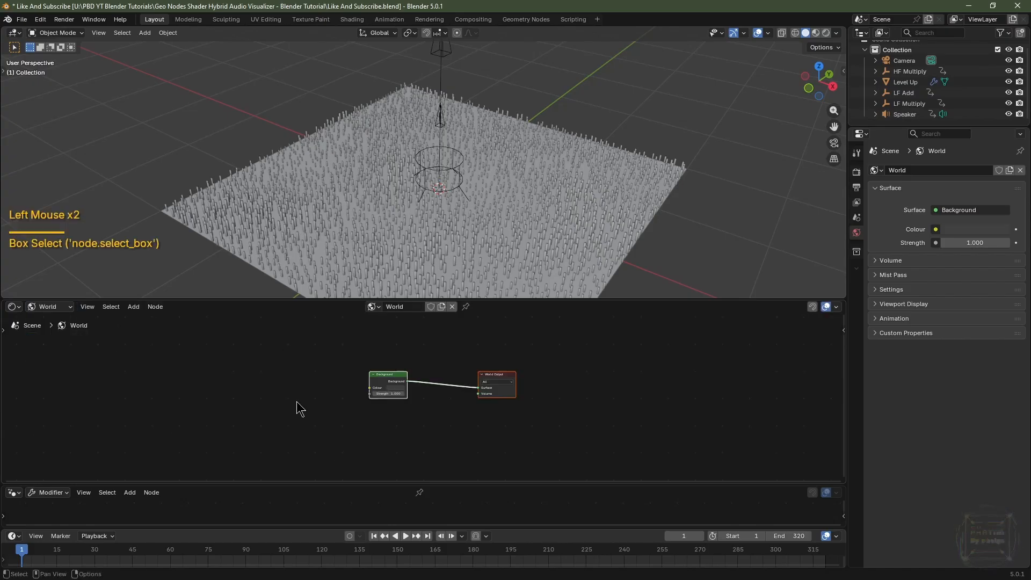
{"action": "scroll", "coordinate": [260, 423], "scroll_direction": "up", "scroll_amount": 2}
{"action": "key", "text": "shift+a"}
{"action": "mouse_move", "coordinate": [246, 492]}
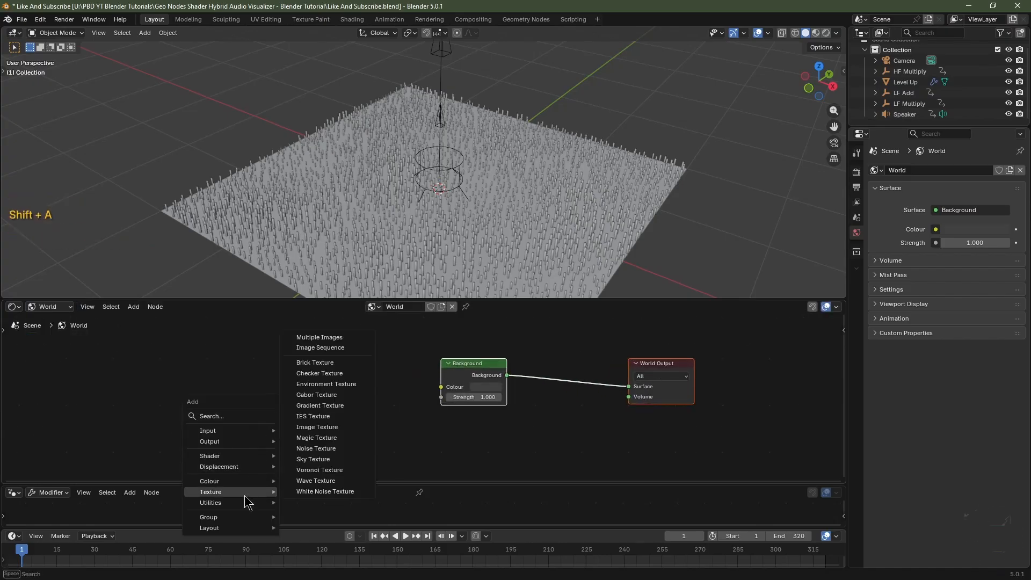
{"action": "left_click", "coordinate": [313, 451]}
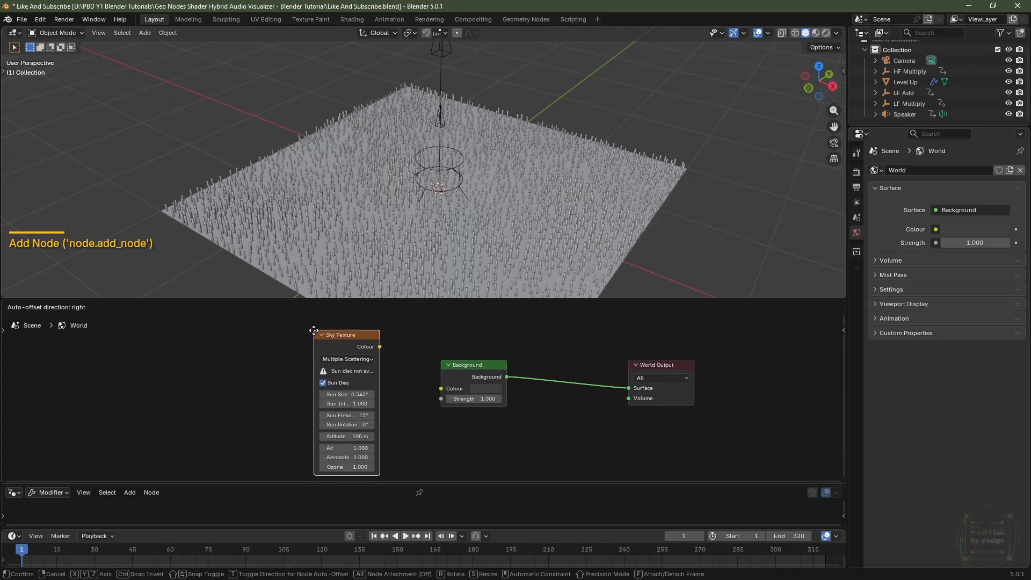
{"action": "left_click", "coordinate": [315, 331]}
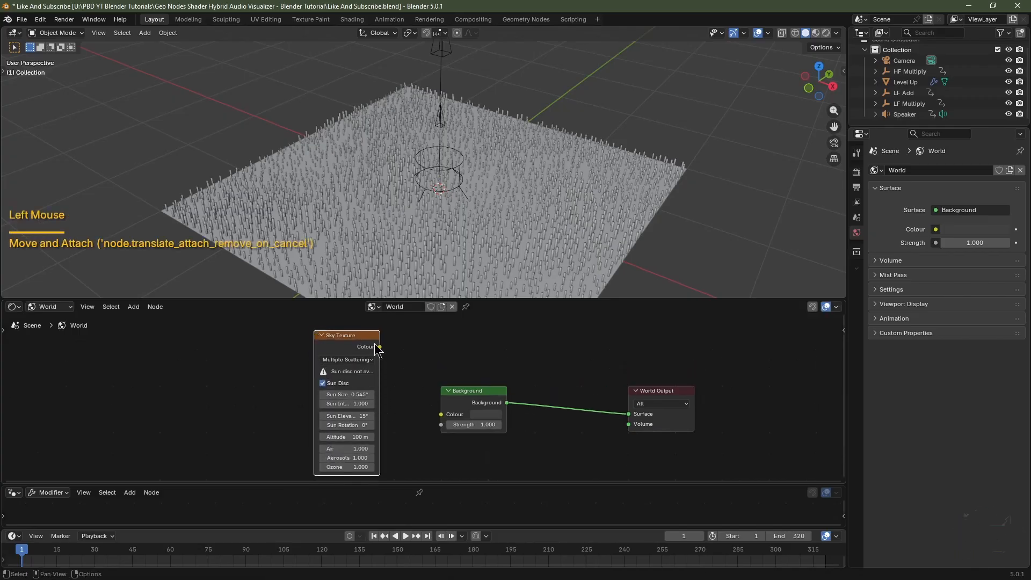
{"action": "left_click_drag", "start_coordinate": [379, 347], "coordinate": [444, 426]}
Set the Sky Texture's Sun Size and Sun Elevation to 90°.
{"action": "scroll", "coordinate": [385, 455], "scroll_direction": "up", "scroll_amount": 2}
{"action": "middle_click_drag", "start_coordinate": [385, 455], "coordinate": [374, 466]}
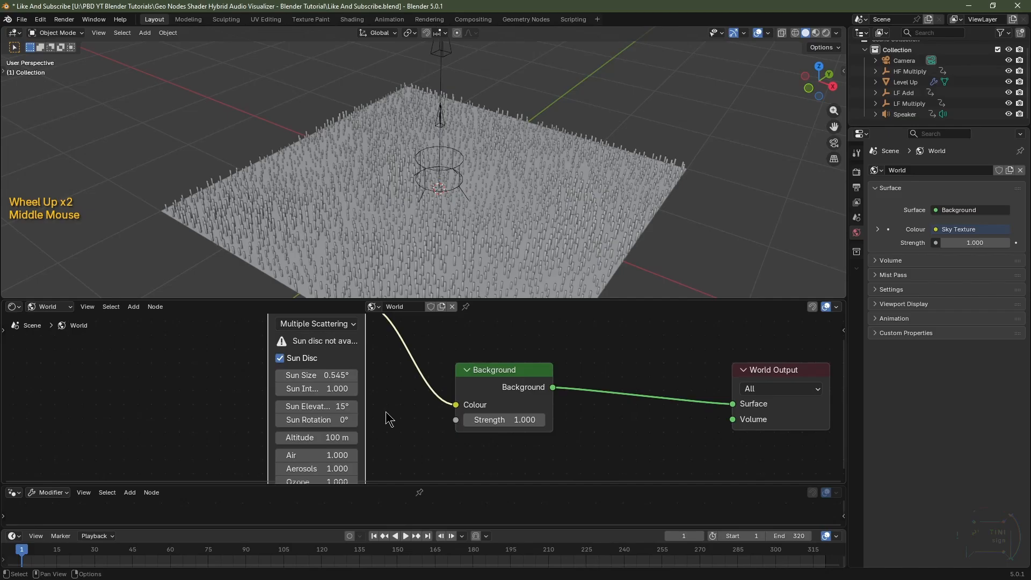
{"action": "left_click", "coordinate": [328, 382]}
{"action": "type", "text": "90"}
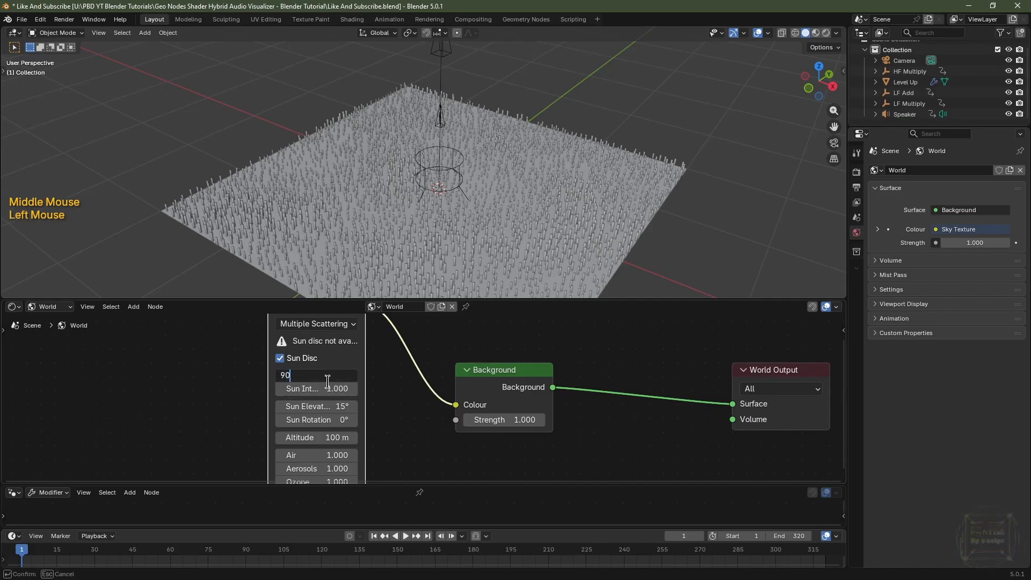
{"action": "key", "text": "Tab"}
{"action": "key", "text": "Tab"}
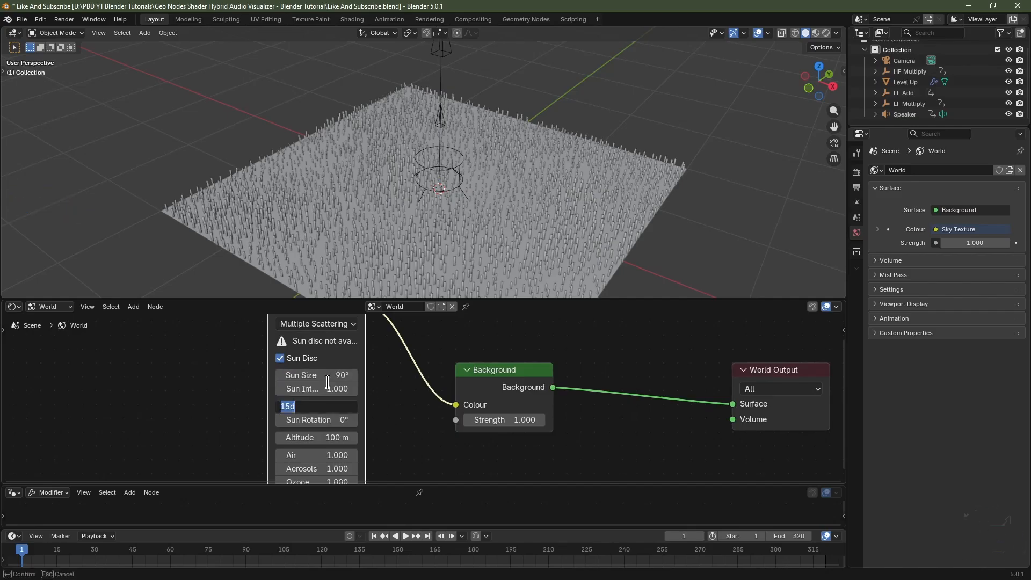
{"action": "type", "text": "90"}
{"action": "key", "text": "Return"}
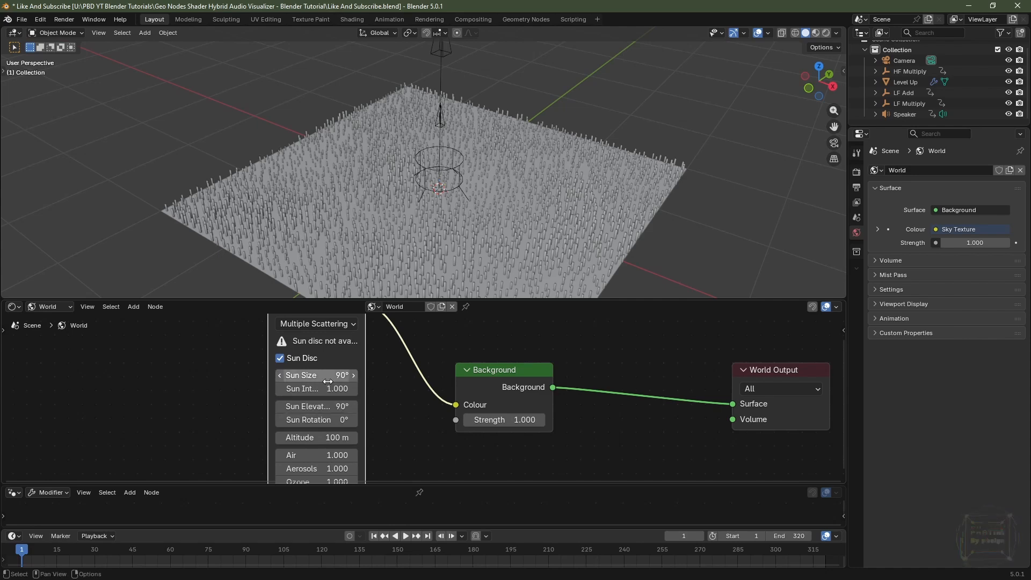
Switch the viewport to rendered shading and lower the Background Strength to 0.9.
{"action": "left_click", "coordinate": [826, 33]}
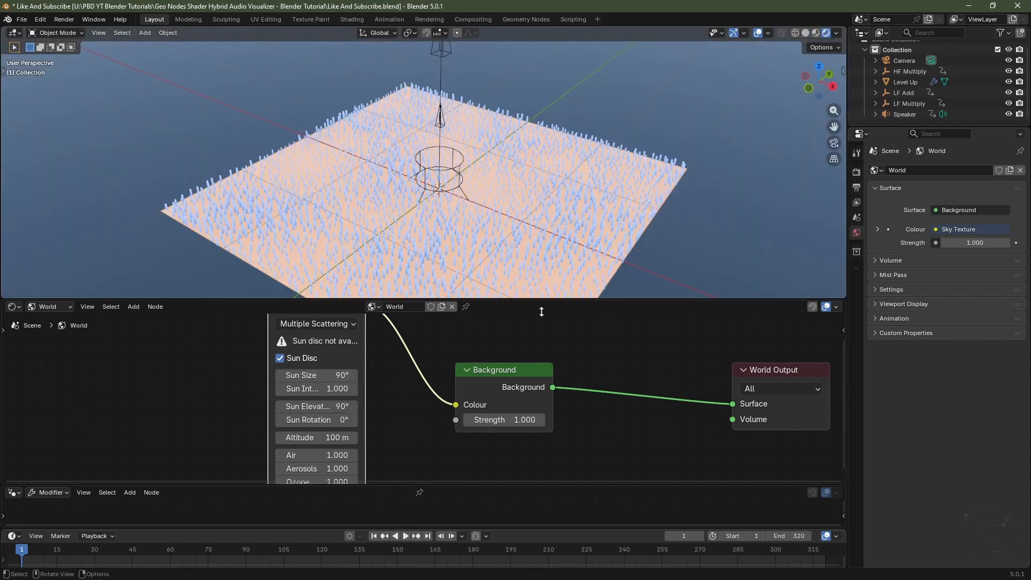
{"action": "left_click", "coordinate": [467, 419]}
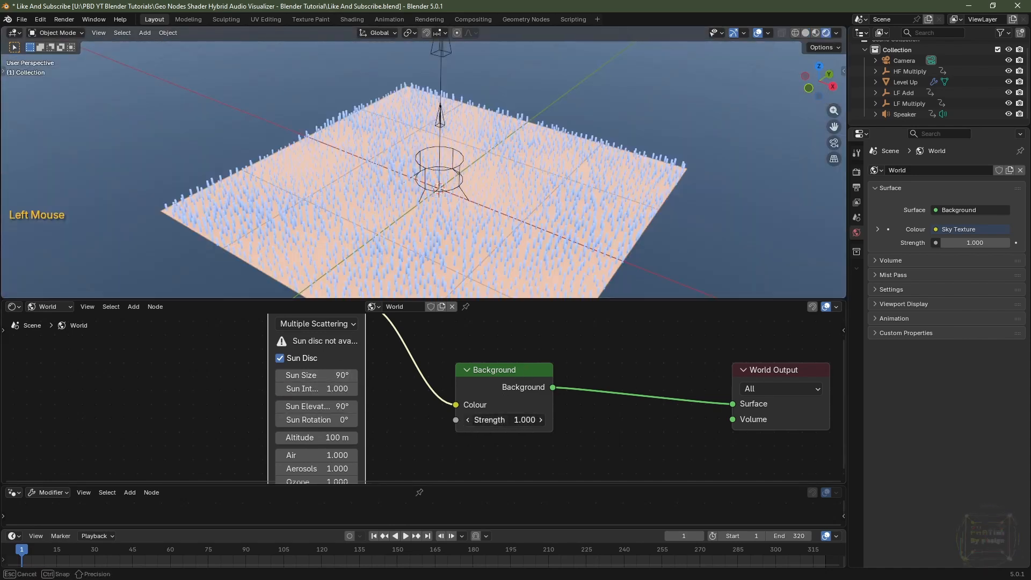
{"action": "scroll", "coordinate": [506, 188], "scroll_direction": "up", "scroll_amount": 1}
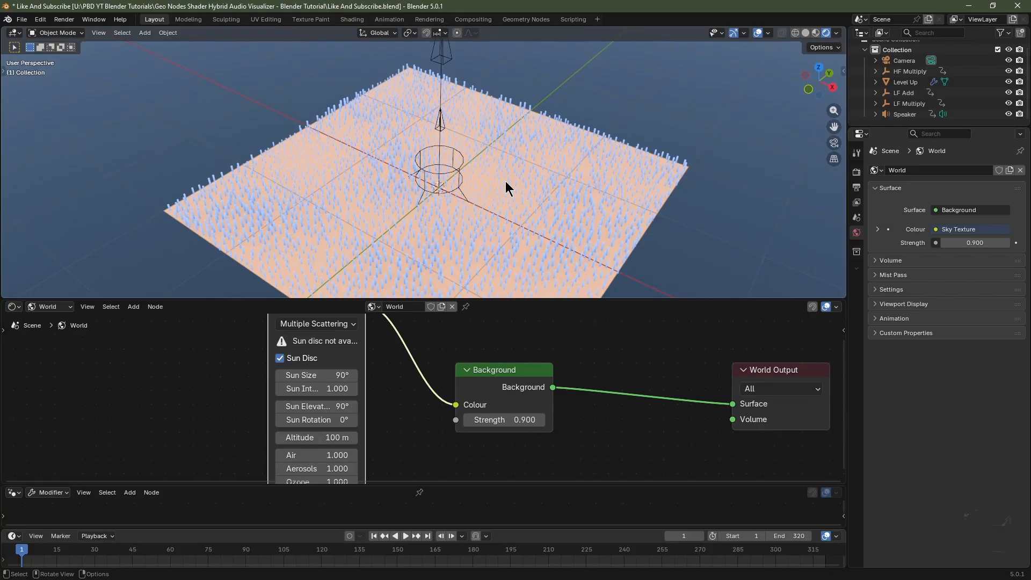
Select the Level Up grid, frame it in top view, and align the camera to that view.
{"action": "left_click", "coordinate": [486, 197]}
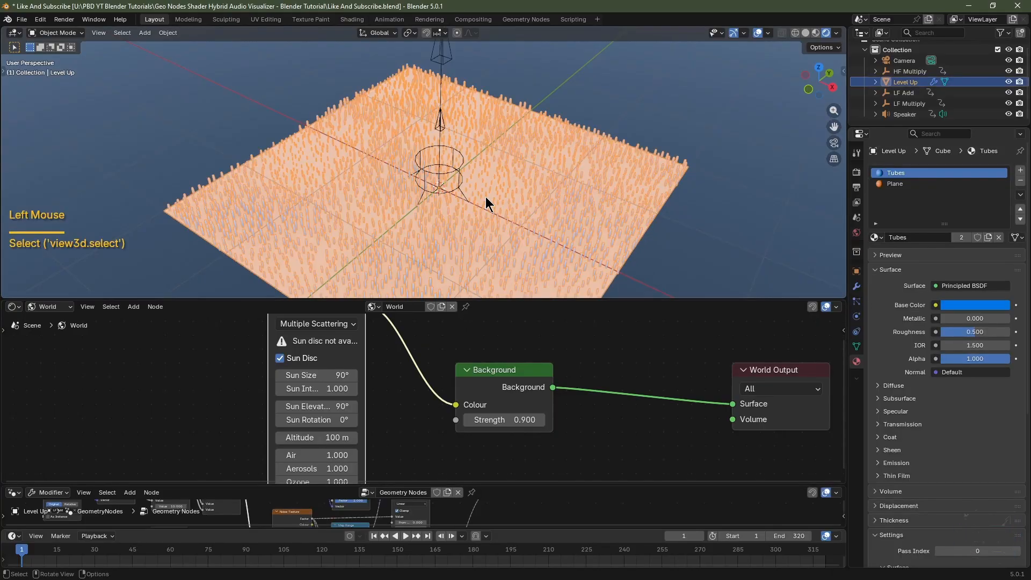
{"action": "key", "text": "KP_7"}
{"action": "key", "text": "KP_Decimal"}
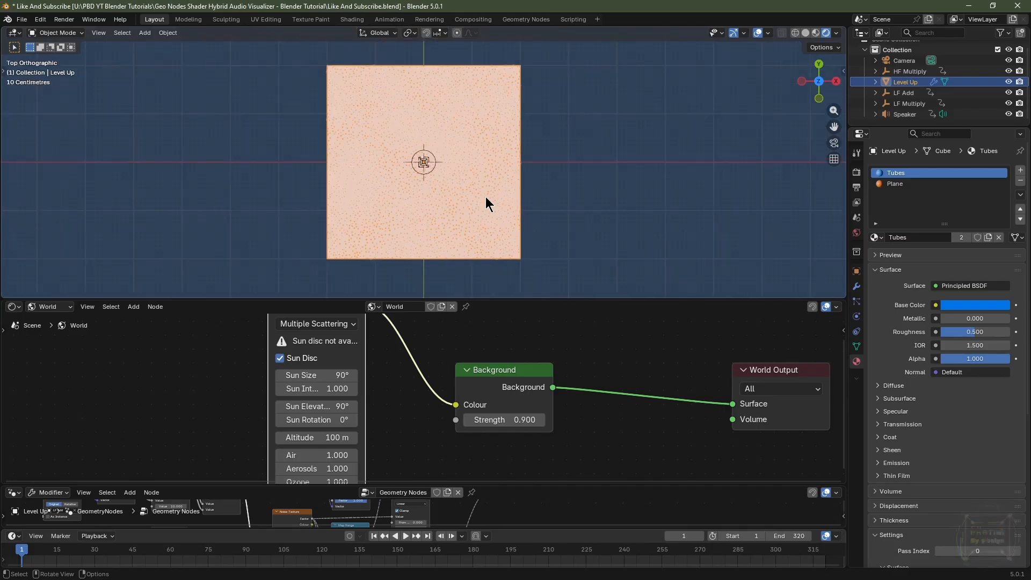
{"action": "key", "text": "ctrl+alt+KP_0"}
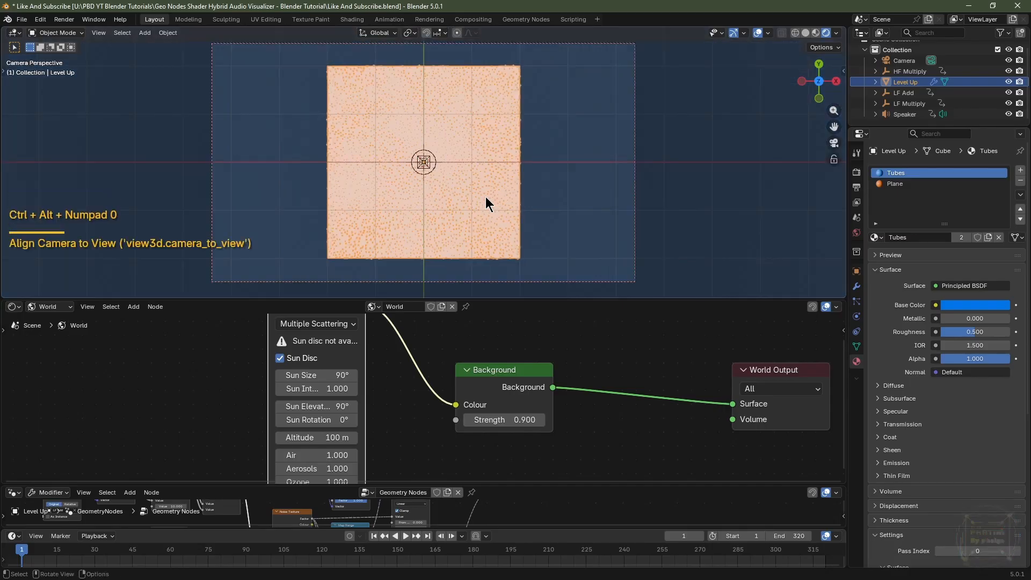
Select the camera and set its focal length to 24 mm.
{"action": "left_click", "coordinate": [902, 60]}
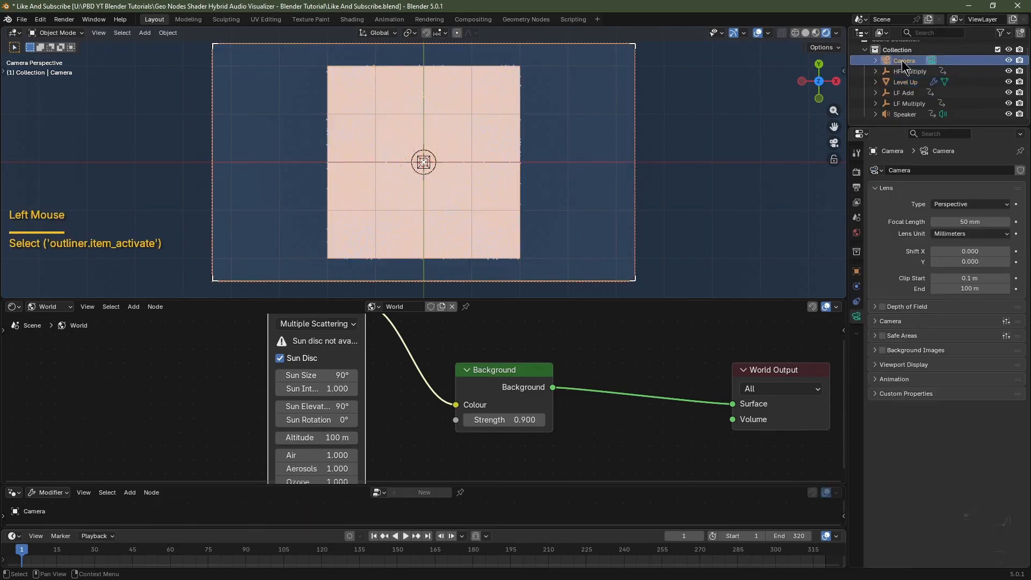
{"action": "double_click", "coordinate": [964, 221]}
{"action": "type", "text": "24"}
{"action": "key", "text": "Return"}
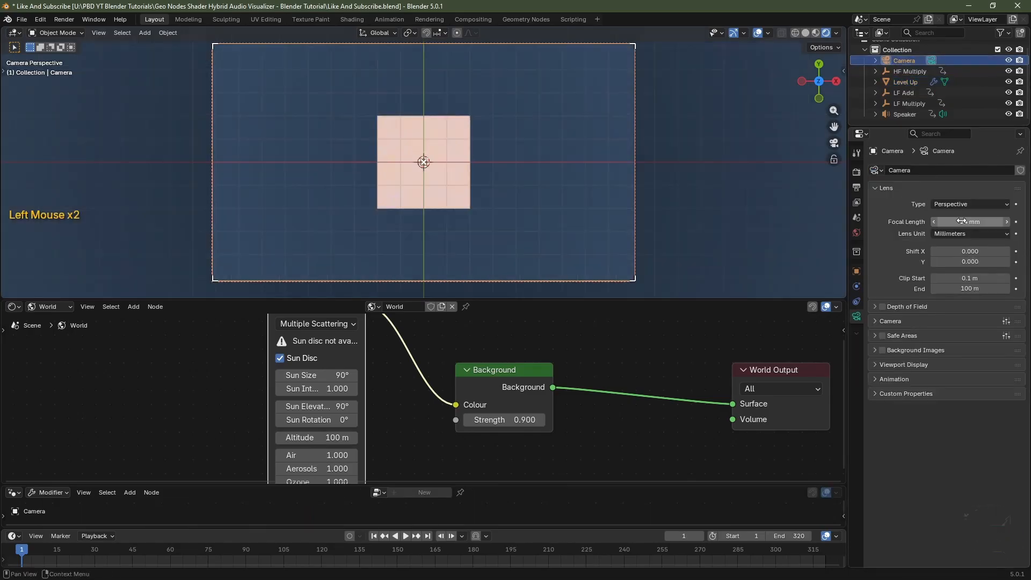
Set the camera's location to X 0, Y 0, Z 2.5 m.
{"action": "left_click", "coordinate": [857, 270]}
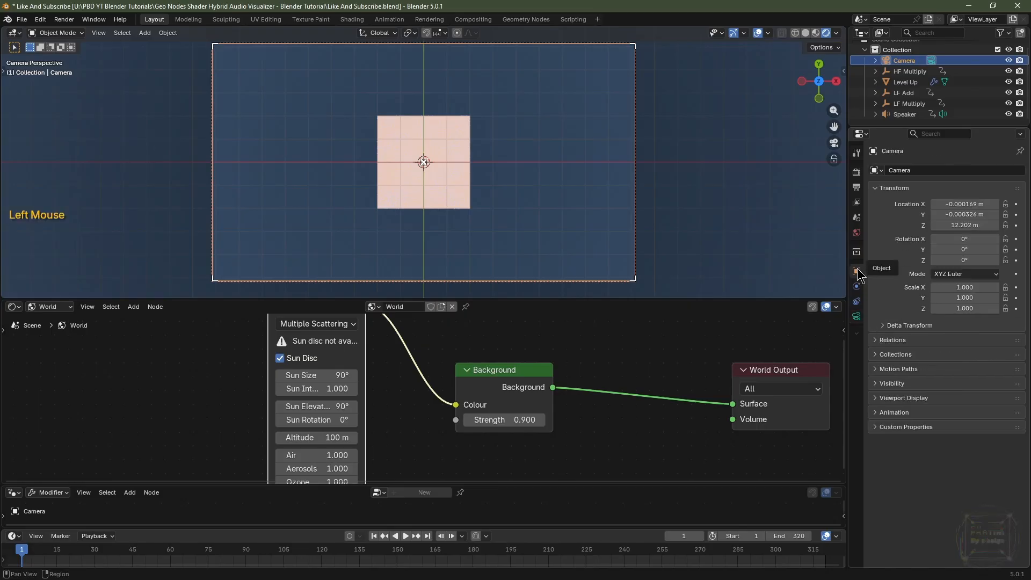
{"action": "left_click_drag", "start_coordinate": [964, 225], "coordinate": [924, 225]}
{"action": "left_click", "coordinate": [957, 225], "text": "ctrl+shift"}
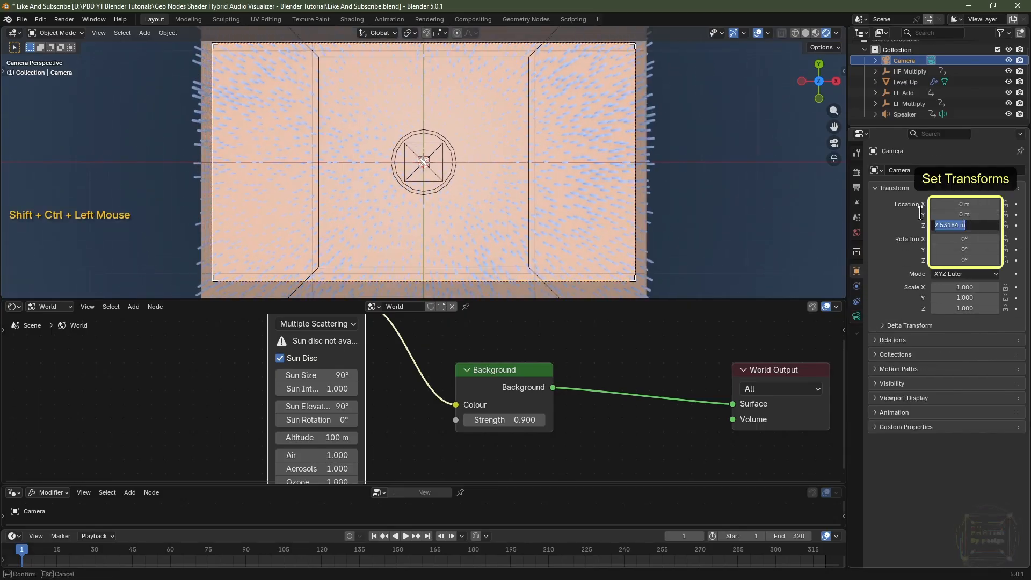
{"action": "type", "text": "2."}
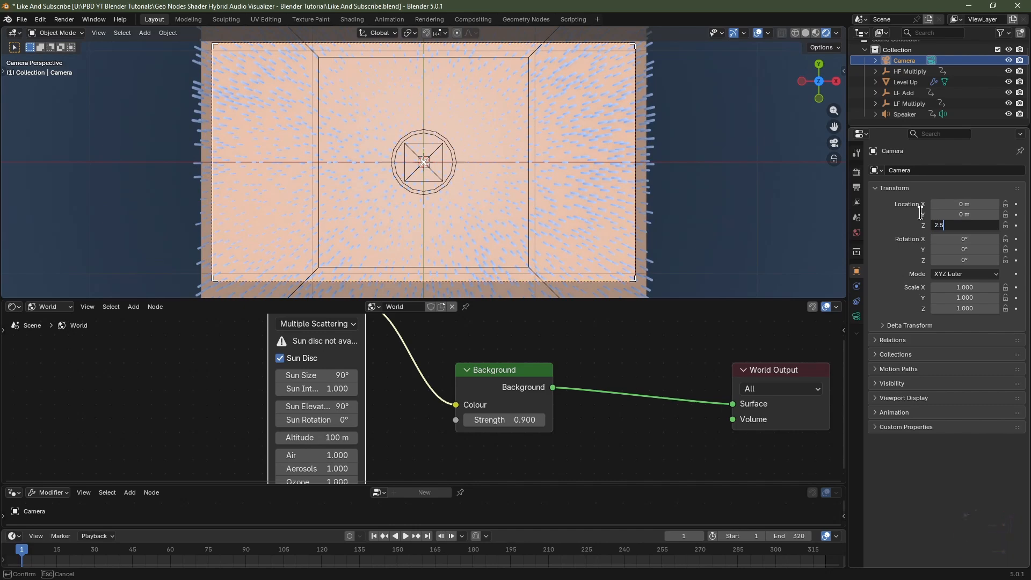
{"action": "type", "text": "5"}
{"action": "key", "text": "Return"}
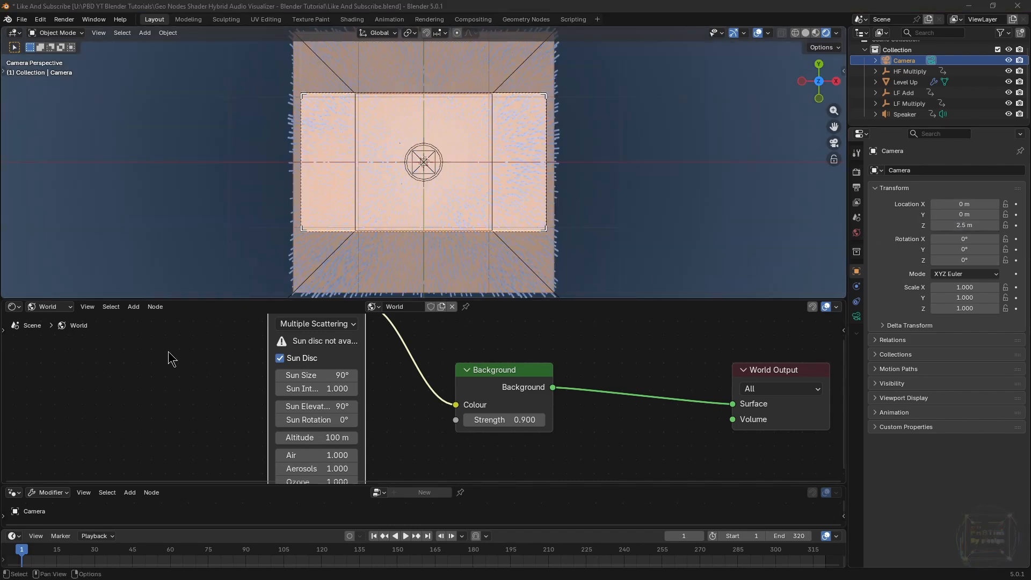
Switch the shader editor back to object shaders and select Level Up to show its Tubes material.
{"action": "left_click", "coordinate": [51, 307]}
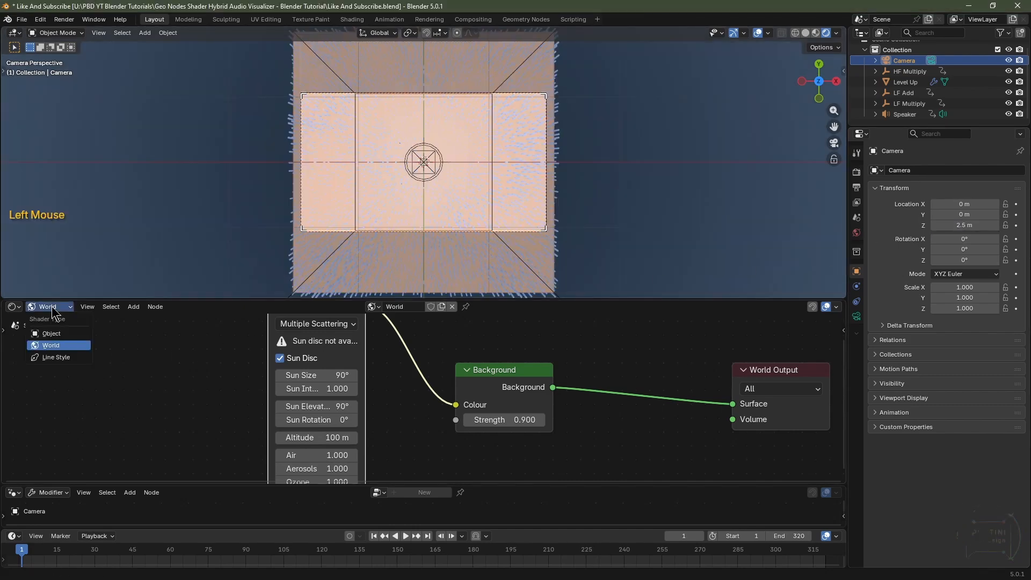
{"action": "left_click", "coordinate": [56, 342]}
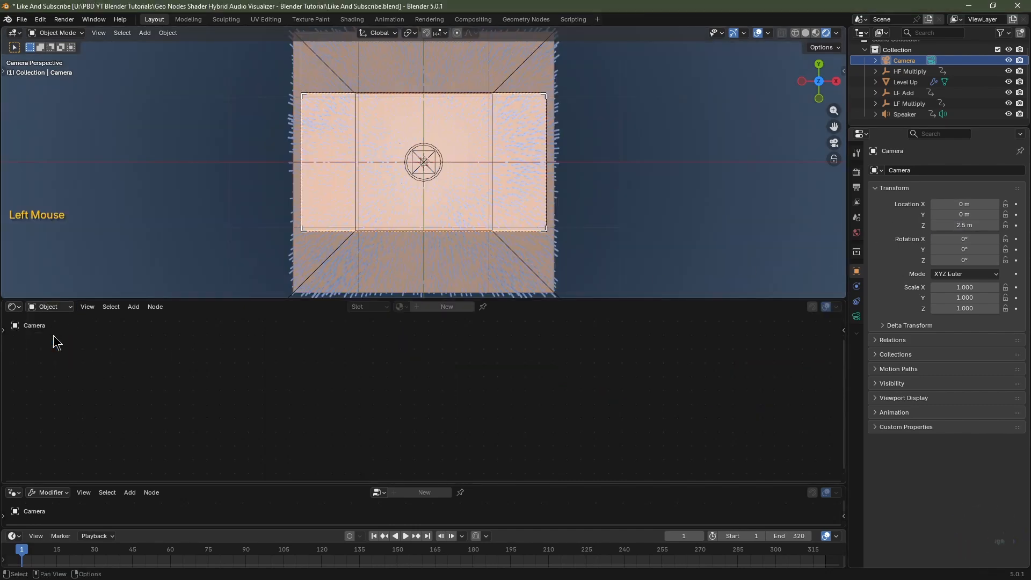
{"action": "left_click", "coordinate": [343, 181]}
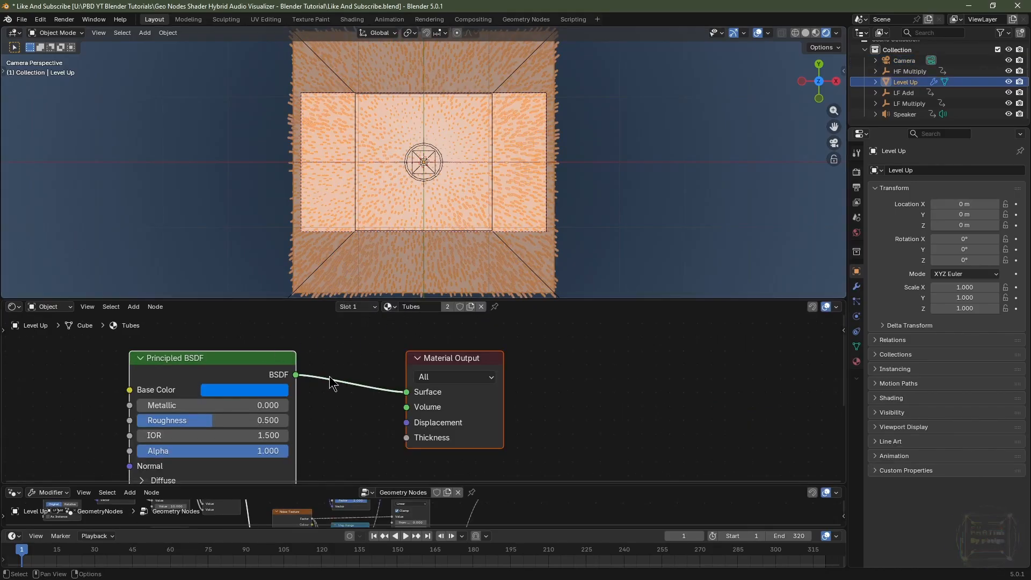
{"action": "left_click_drag", "start_coordinate": [651, 299], "coordinate": [651, 193]}
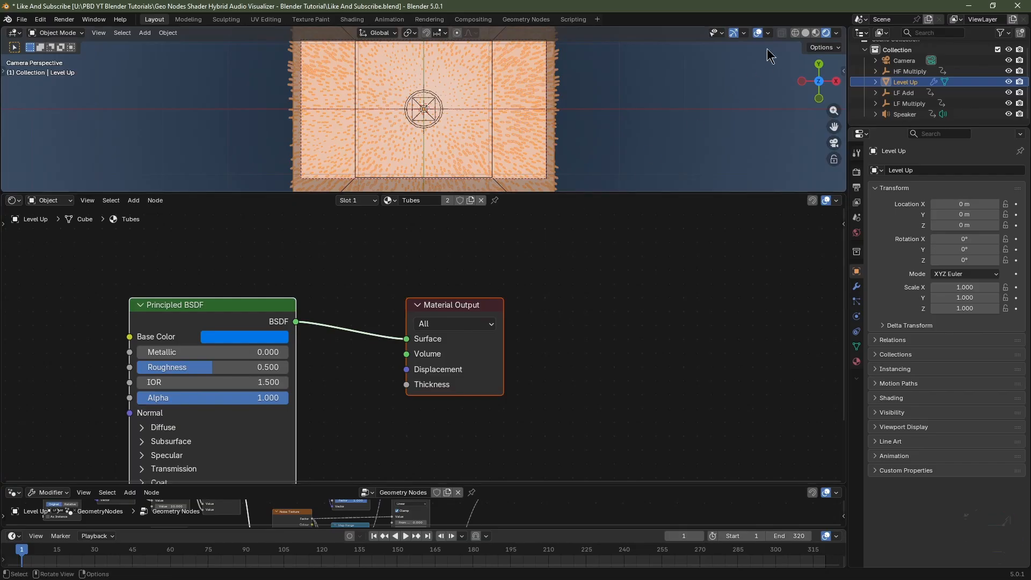
Hide the viewport overlays and play the animation.
{"action": "left_click", "coordinate": [758, 33]}
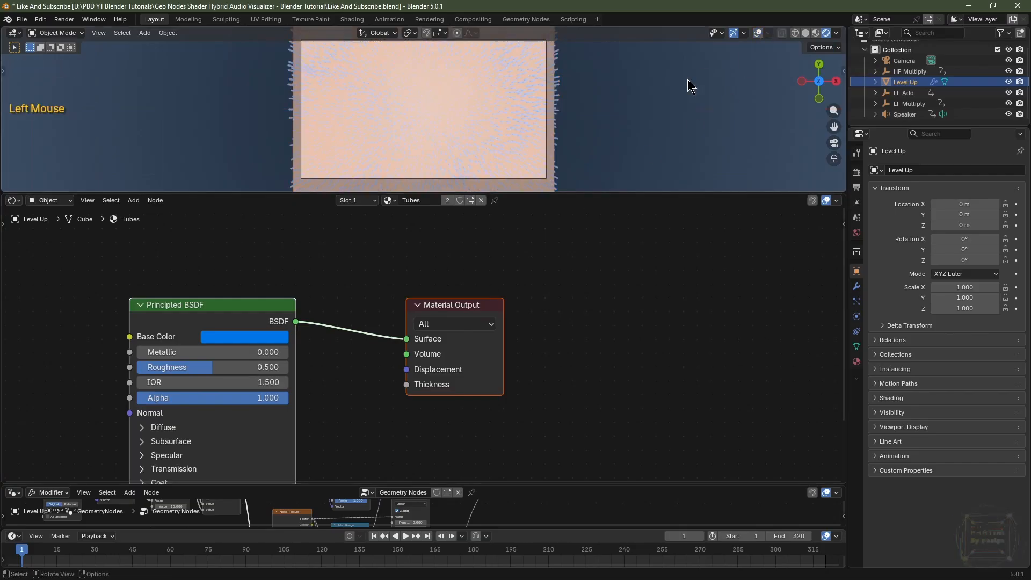
{"action": "key", "text": "space"}
{"action": "key", "text": "space"}
{"action": "key", "text": "space"}
{"action": "key", "text": "space"}
{"action": "key", "text": "space"}
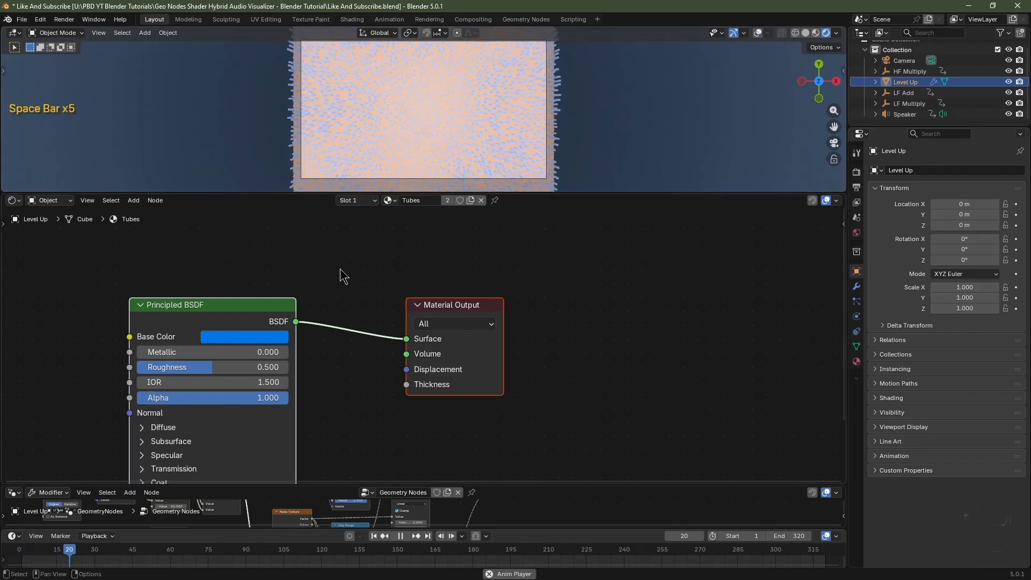
Pause the animation playback.
{"action": "key", "text": "space"}
{"action": "key", "text": "space"}
{"action": "key", "text": "space"}
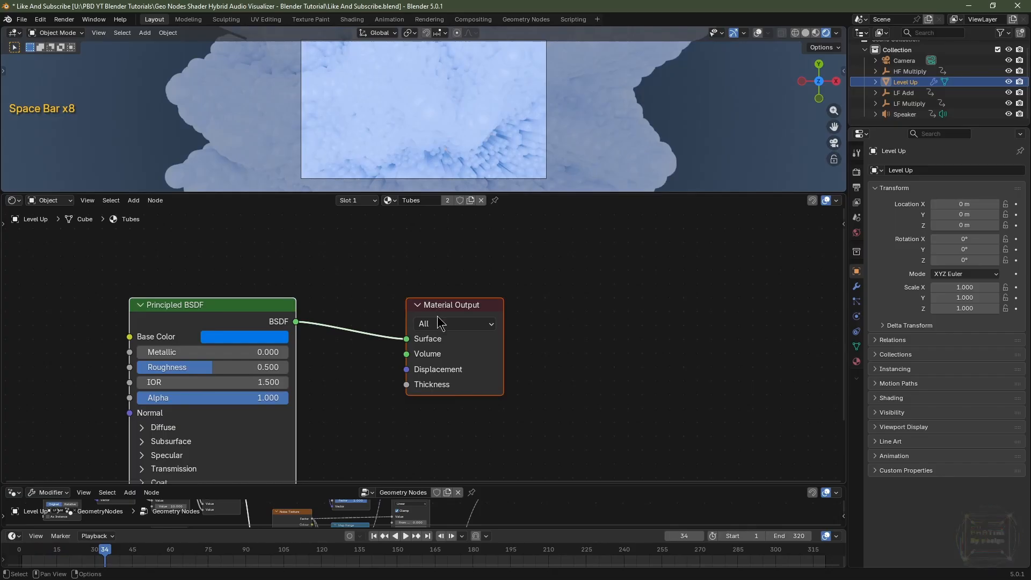
{"action": "scroll", "coordinate": [520, 136], "scroll_direction": "down", "scroll_amount": 3}
{"action": "scroll", "coordinate": [520, 136], "scroll_direction": "up", "scroll_amount": 2}
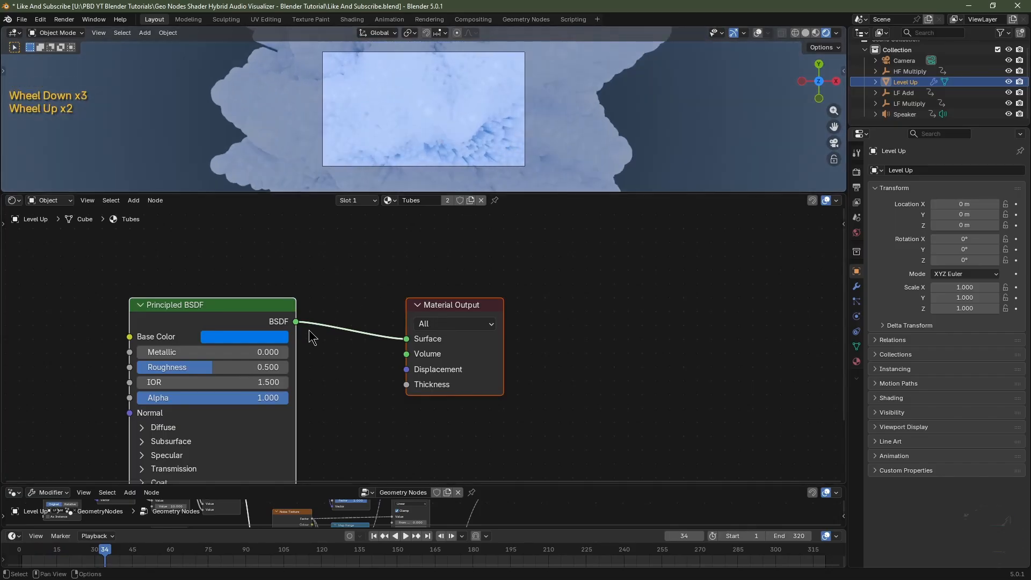
Add an Attribute node to the Tubes material, set its name to Tubes and its type to Instancer.
{"action": "middle_click_drag", "start_coordinate": [307, 329], "coordinate": [557, 304]}
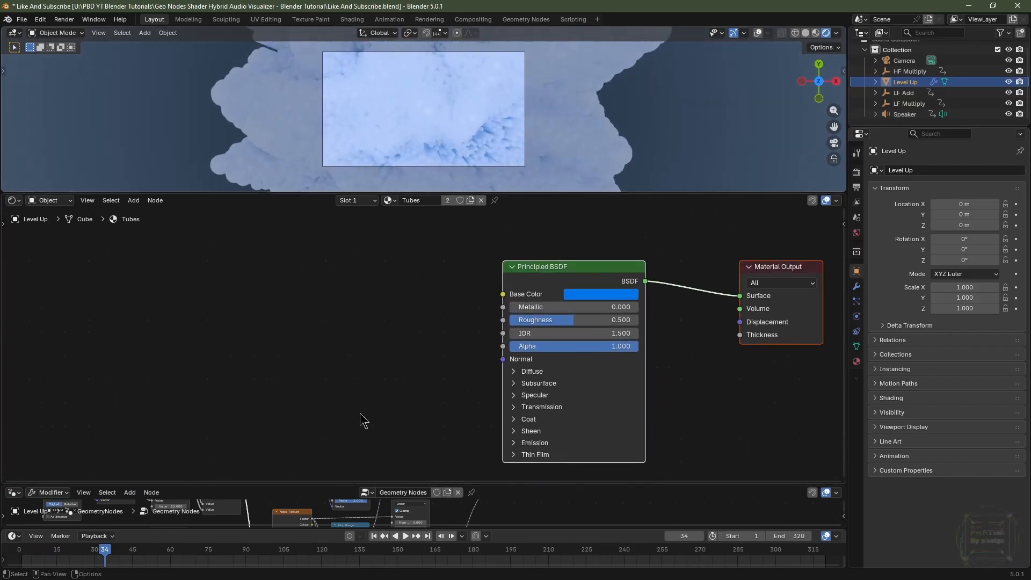
{"action": "left_click_drag", "start_coordinate": [548, 485], "coordinate": [550, 393]}
{"action": "middle_click_drag", "start_coordinate": [595, 468], "coordinate": [570, 516]}
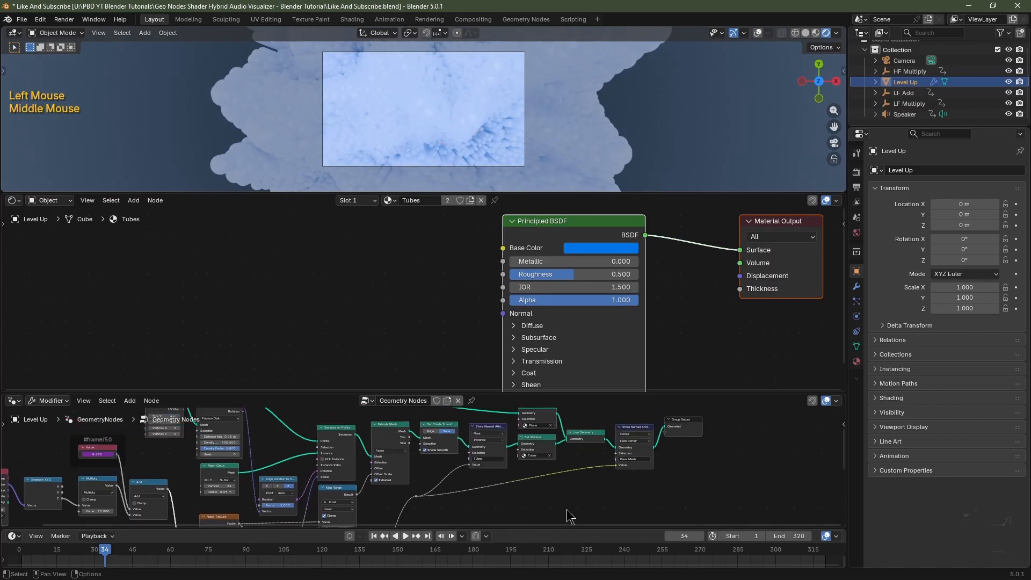
{"action": "scroll", "coordinate": [591, 500], "scroll_direction": "up", "scroll_amount": 4}
{"action": "left_click_drag", "start_coordinate": [580, 392], "coordinate": [565, 467]}
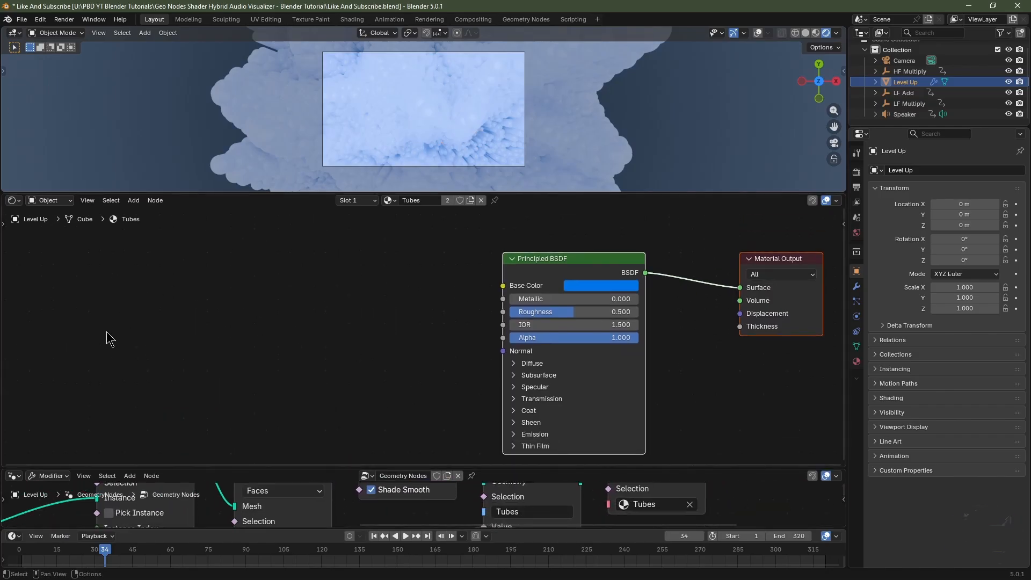
{"action": "key", "text": "shift+a"}
{"action": "mouse_move", "coordinate": [107, 332]}
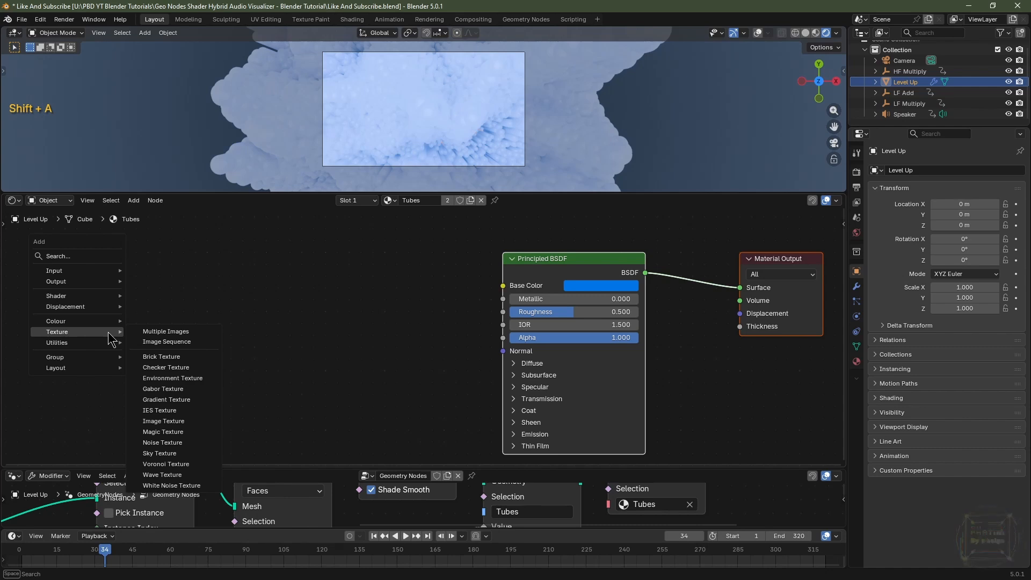
{"action": "type", "text": "attr"}
{"action": "key", "text": "Return"}
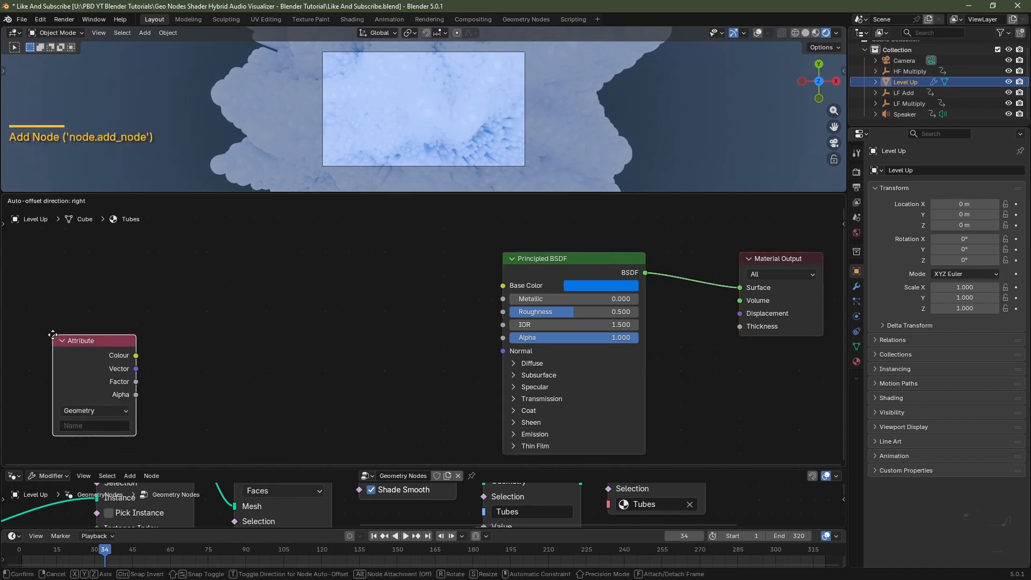
{"action": "left_click", "coordinate": [52, 335]}
{"action": "left_click", "coordinate": [78, 424]}
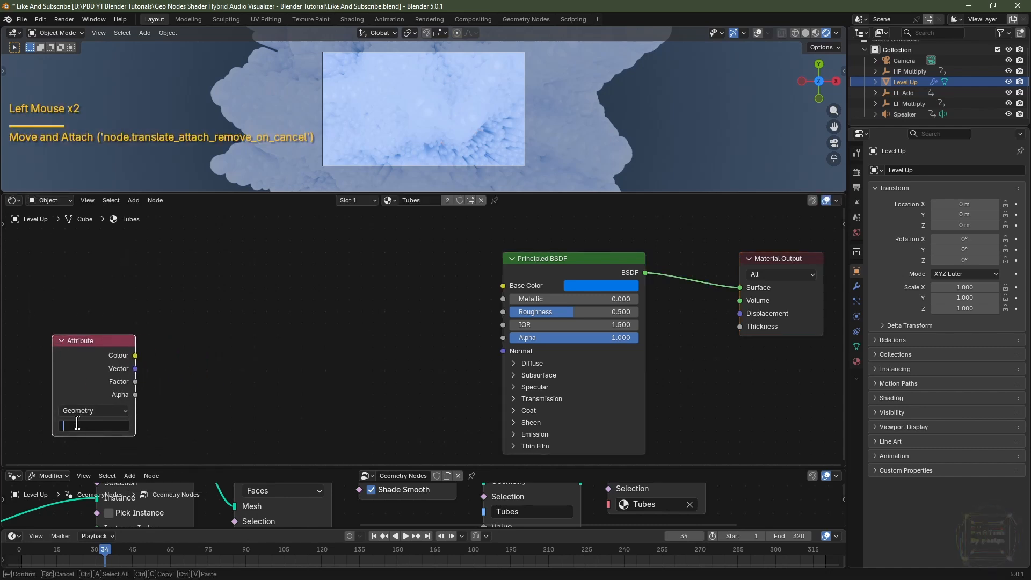
{"action": "type", "text": "Tubes"}
{"action": "key", "text": "Return"}
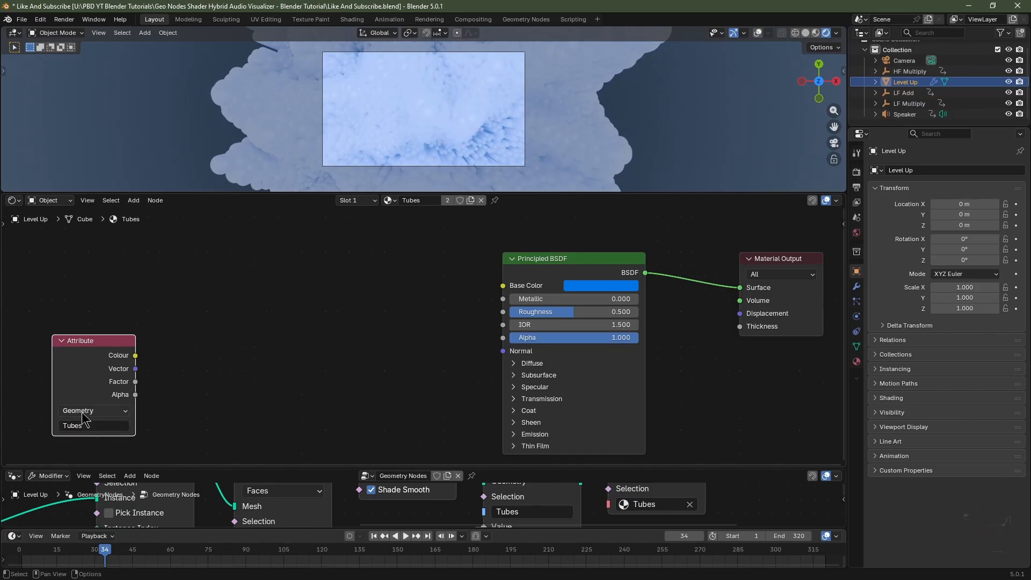
{"action": "left_click", "coordinate": [80, 410]}
{"action": "left_click", "coordinate": [97, 471]}
{"action": "left_click_drag", "start_coordinate": [98, 466], "coordinate": [97, 449]}
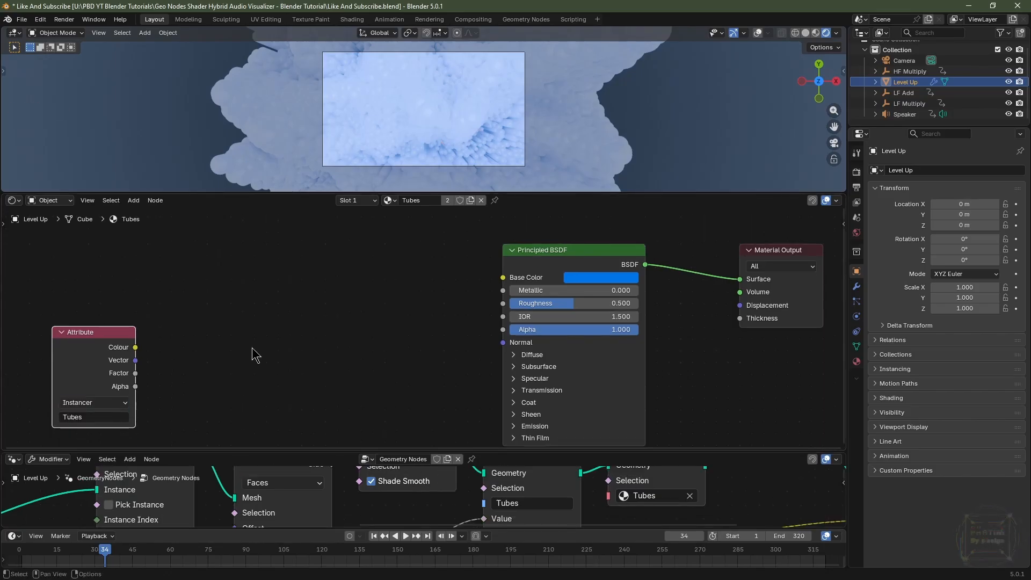
Add a Colour Ramp node and insert four extra colour stops into it.
{"action": "key", "text": "shift+a"}
{"action": "mouse_move", "coordinate": [252, 355]}
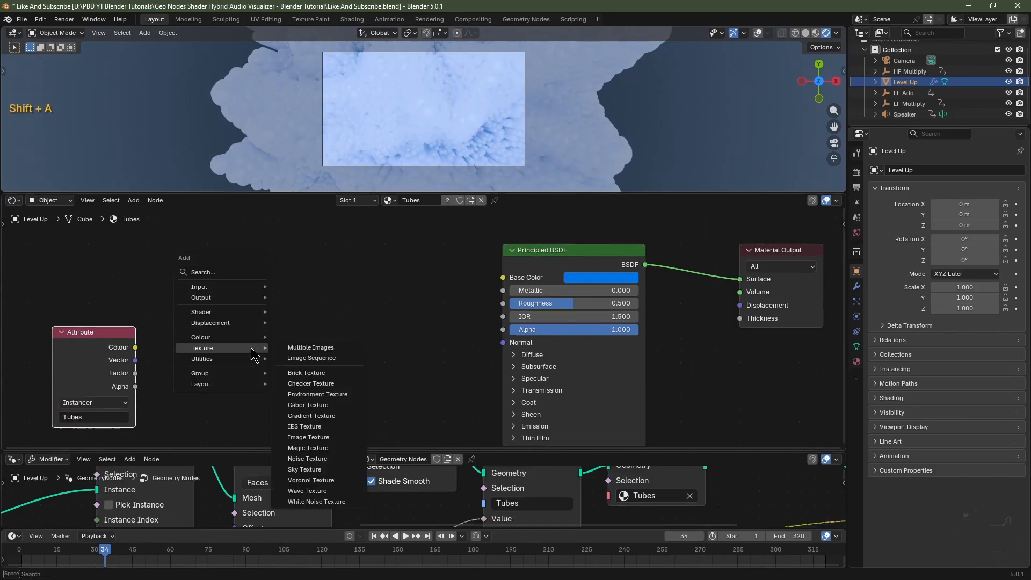
{"action": "type", "text": "colo"}
{"action": "key", "text": "Down"}
{"action": "key", "text": "Down"}
{"action": "key", "text": "Down"}
{"action": "key", "text": "Down"}
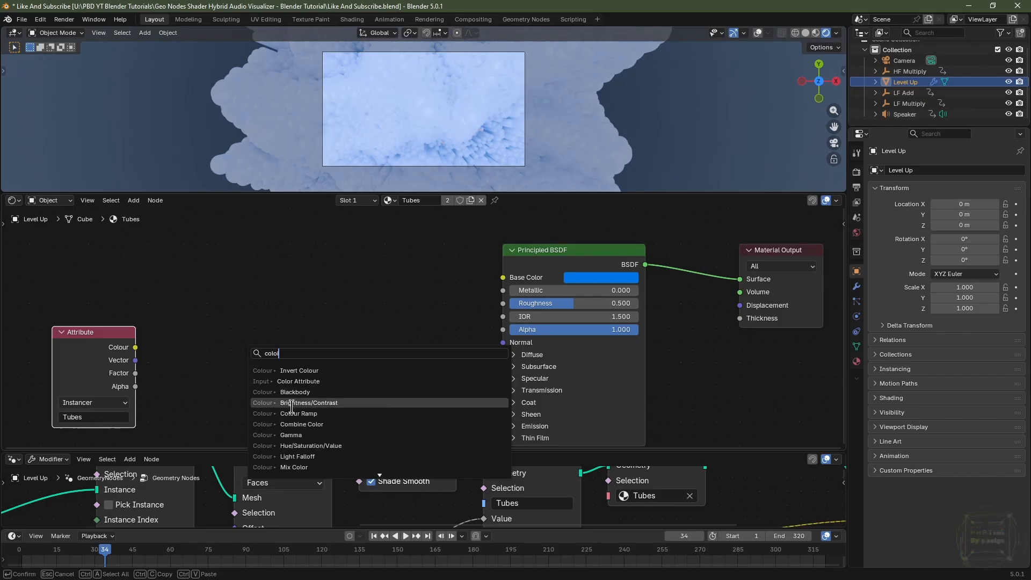
{"action": "key", "text": "Return"}
{"action": "left_click", "coordinate": [213, 278]}
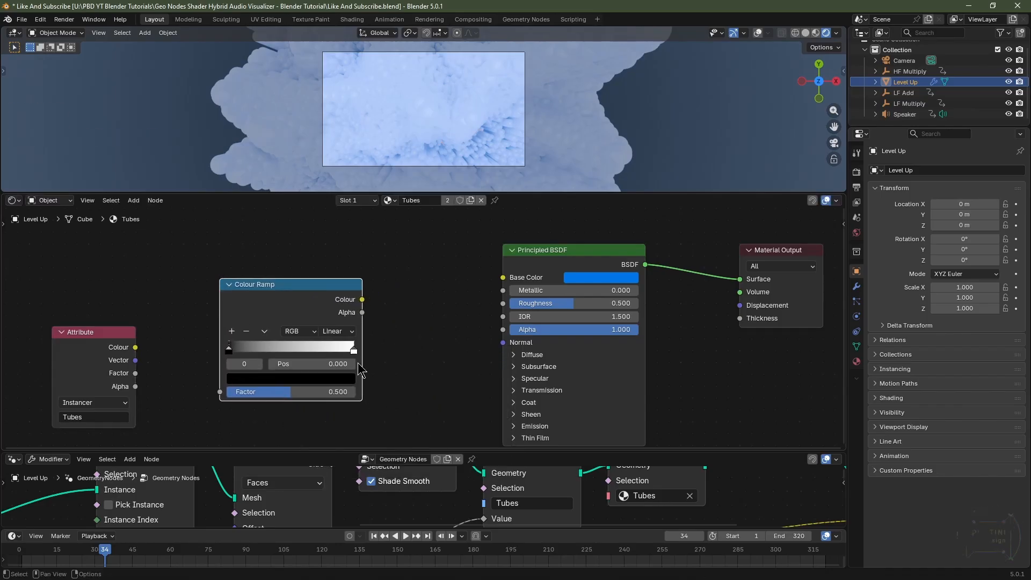
{"action": "left_click", "coordinate": [231, 331]}
{"action": "left_click", "coordinate": [232, 331]}
{"action": "left_click", "coordinate": [232, 331]}
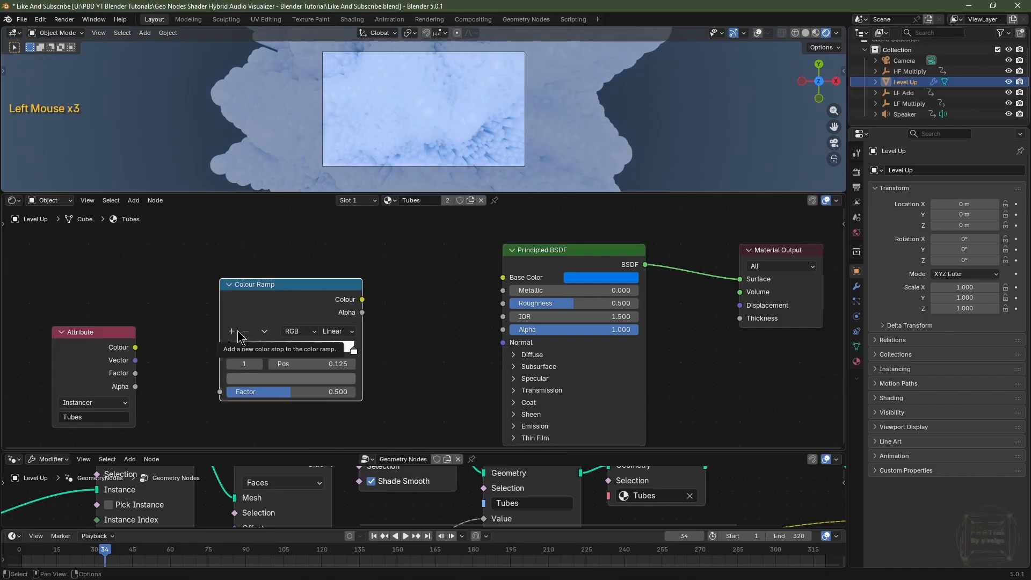
{"action": "left_click", "coordinate": [353, 352]}
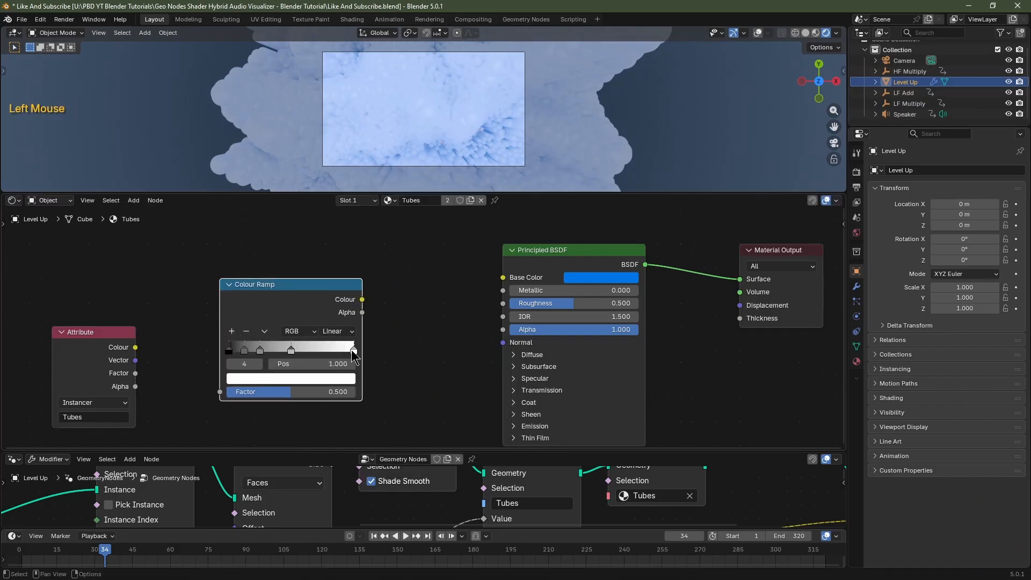
{"action": "left_click", "coordinate": [230, 332]}
Colour the first three ramp stops green, blue and purple.
{"action": "scroll", "coordinate": [224, 354], "scroll_direction": "up", "scroll_amount": 1}
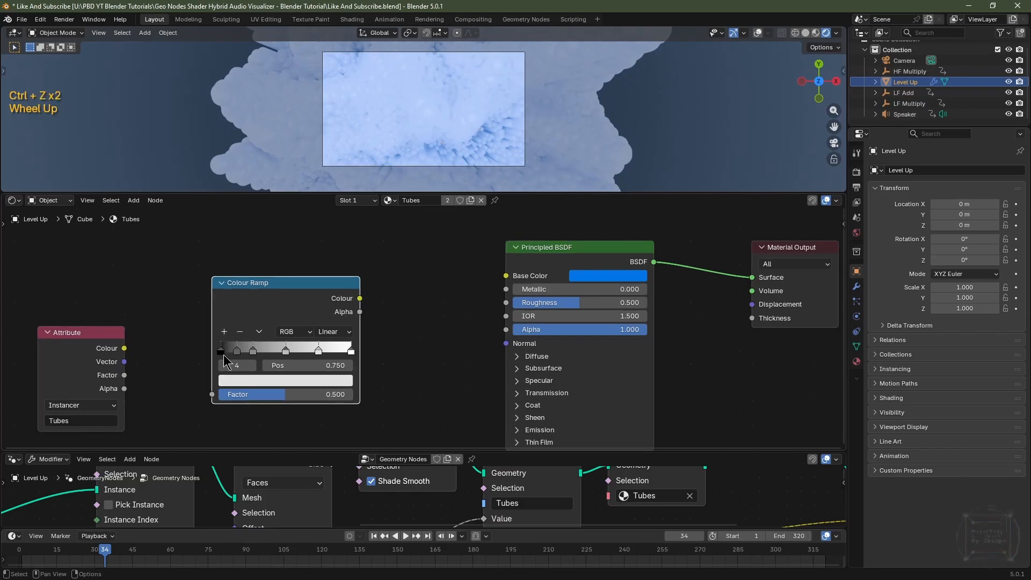
{"action": "left_click", "coordinate": [222, 352]}
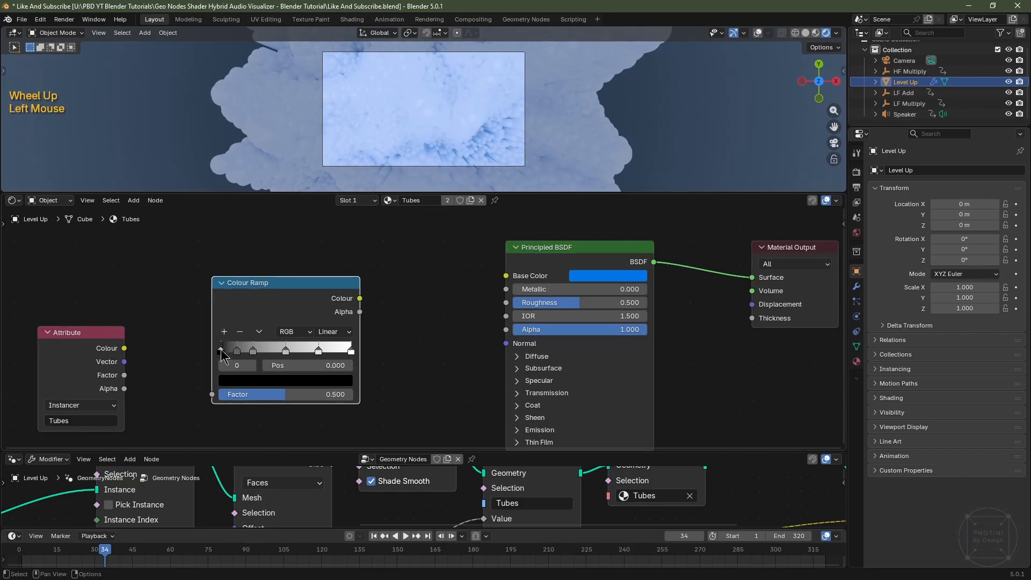
{"action": "left_click", "coordinate": [263, 381]}
{"action": "scroll", "coordinate": [267, 305], "scroll_direction": "up", "scroll_amount": 20}
{"action": "left_click", "coordinate": [234, 185]}
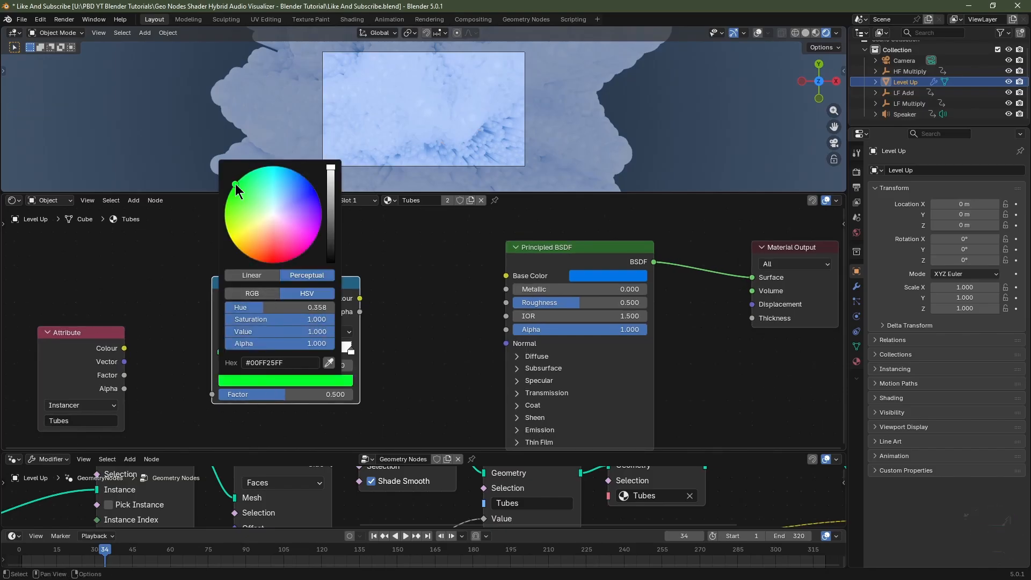
{"action": "left_click", "coordinate": [237, 351]}
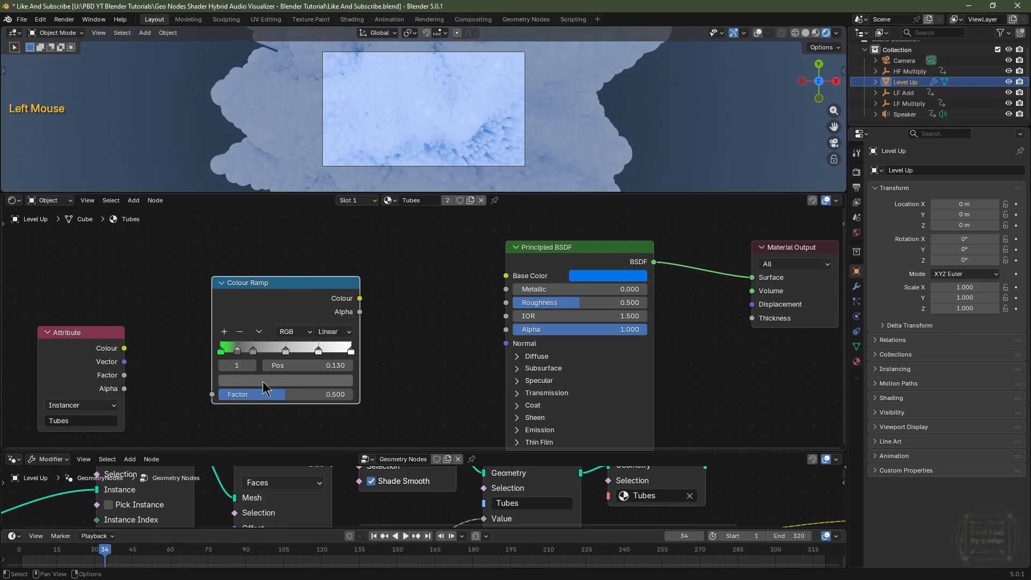
{"action": "left_click", "coordinate": [263, 382]}
{"action": "scroll", "coordinate": [281, 219], "scroll_direction": "up", "scroll_amount": 13}
{"action": "left_click_drag", "start_coordinate": [299, 177], "coordinate": [293, 171]}
{"action": "left_click", "coordinate": [253, 350]}
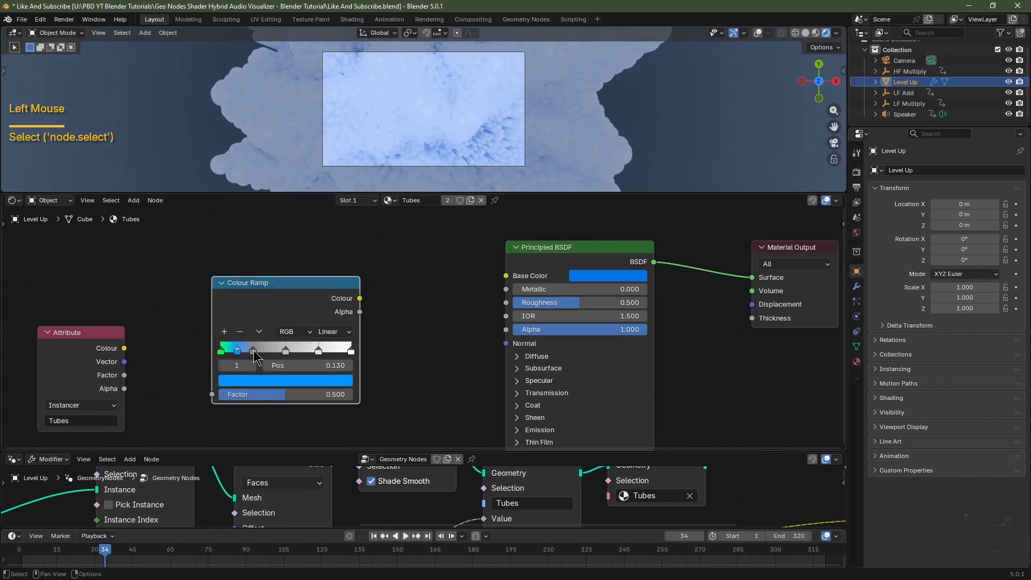
{"action": "left_click", "coordinate": [253, 351]}
{"action": "left_click", "coordinate": [271, 382]}
{"action": "scroll", "coordinate": [298, 236], "scroll_direction": "up", "scroll_amount": 10}
{"action": "left_click", "coordinate": [321, 216]}
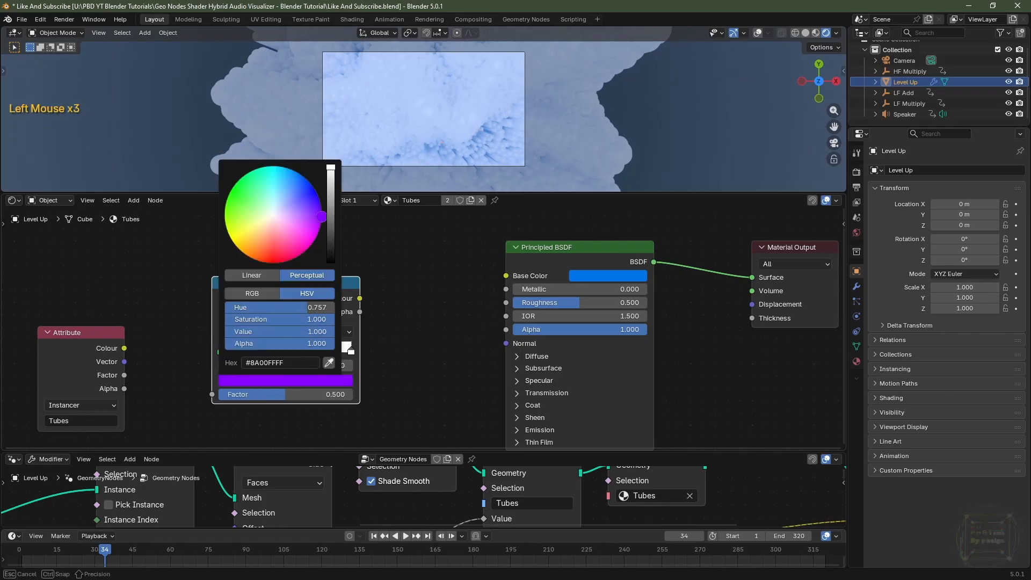
Colour the remaining ramp stops red, orange and yellow.
{"action": "left_click", "coordinate": [294, 351]}
{"action": "left_click", "coordinate": [294, 381]}
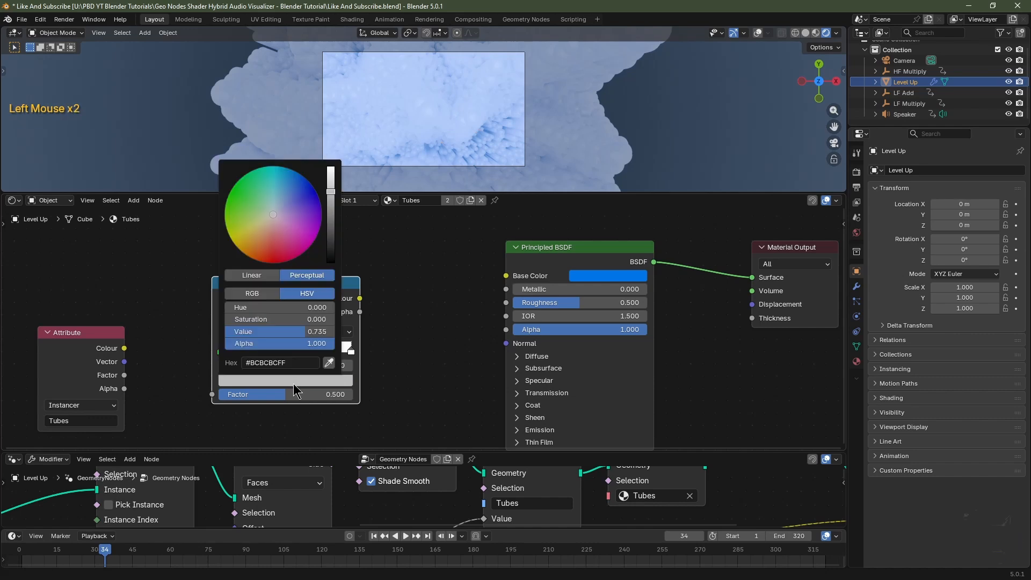
{"action": "scroll", "coordinate": [298, 225], "scroll_direction": "up", "scroll_amount": 8}
{"action": "left_click", "coordinate": [282, 261]}
{"action": "left_click", "coordinate": [319, 351]}
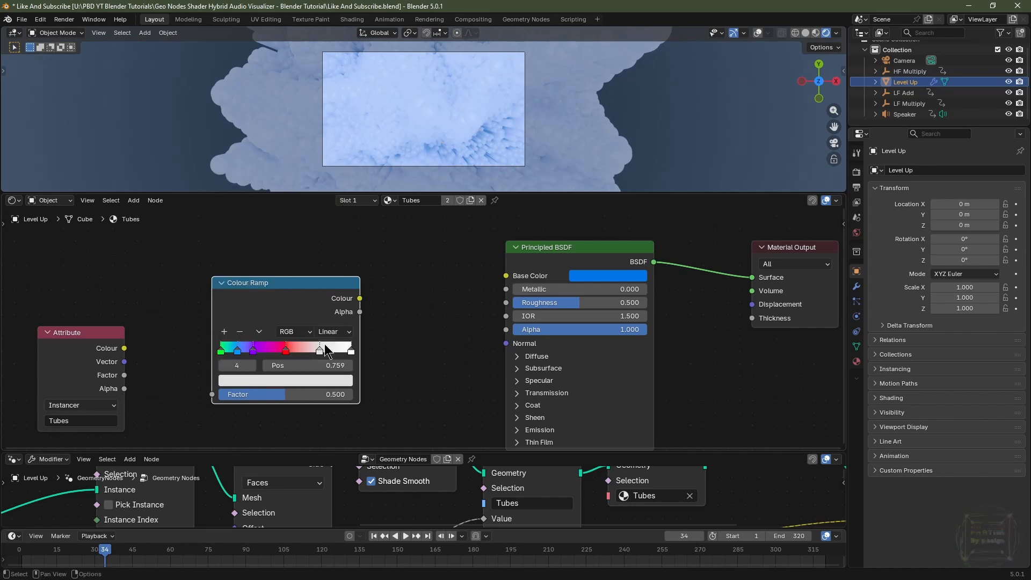
{"action": "left_click_drag", "start_coordinate": [318, 351], "coordinate": [318, 354]}
{"action": "left_click", "coordinate": [306, 387]}
{"action": "left_click", "coordinate": [306, 386]}
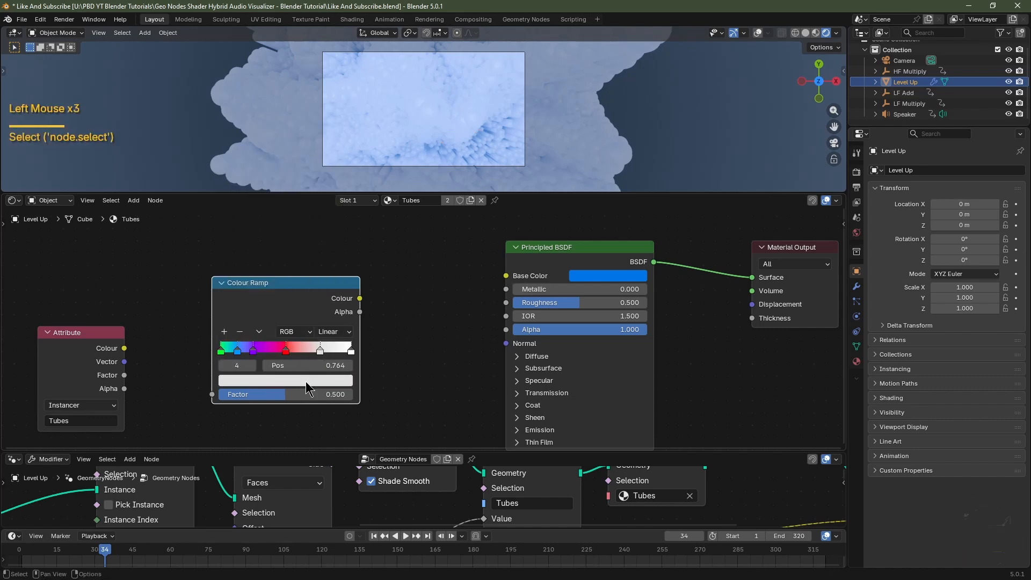
{"action": "left_click", "coordinate": [305, 383]}
{"action": "scroll", "coordinate": [263, 241], "scroll_direction": "up", "scroll_amount": 4}
{"action": "left_click", "coordinate": [265, 248]}
{"action": "left_click", "coordinate": [350, 354]}
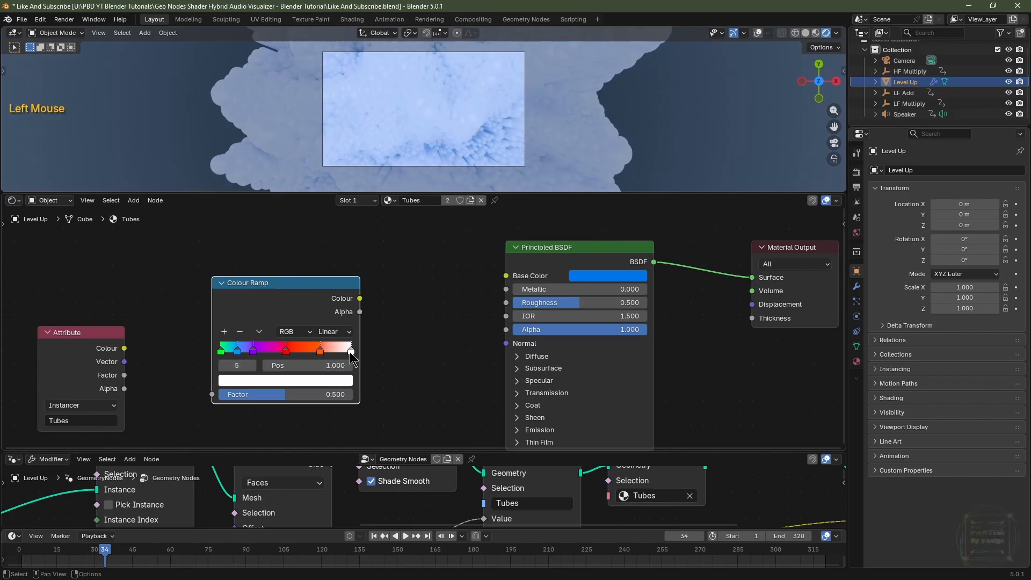
{"action": "left_click", "coordinate": [329, 384]}
{"action": "left_click", "coordinate": [276, 241]}
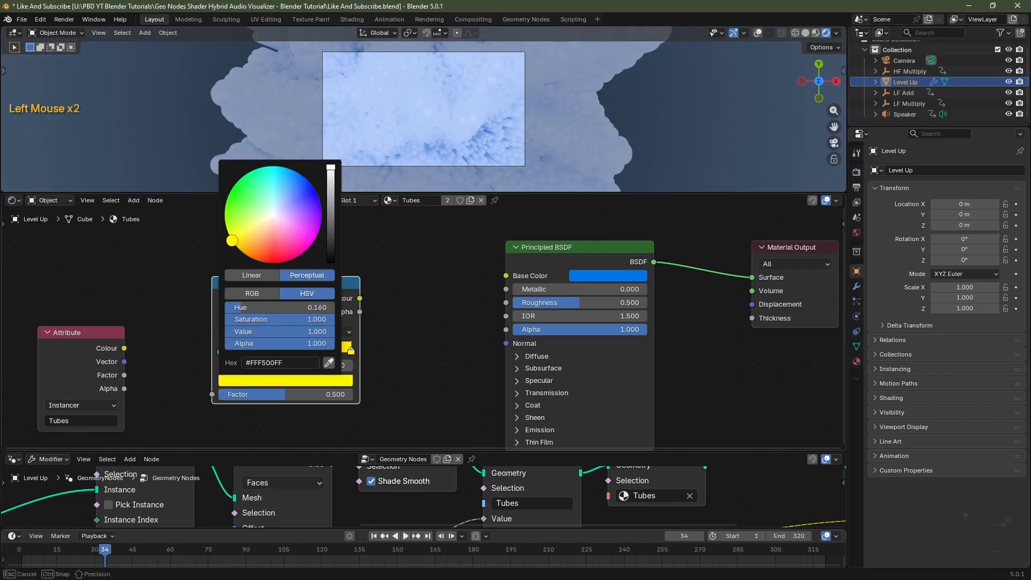
Move the colour stops closer together toward the middle of the ramp.
{"action": "mouse_move", "coordinate": [321, 351]}
{"action": "left_mouse_down"}
{"action": "mouse_move", "coordinate": [290, 351]}
{"action": "mouse_move", "coordinate": [304, 351]}
{"action": "left_mouse_up"}
{"action": "left_click_drag", "start_coordinate": [254, 350], "coordinate": [275, 348]}
{"action": "left_click_drag", "start_coordinate": [238, 349], "coordinate": [264, 350]}
{"action": "left_click_drag", "start_coordinate": [221, 351], "coordinate": [254, 351]}
{"action": "left_click_drag", "start_coordinate": [305, 352], "coordinate": [307, 352]}
{"action": "left_click_drag", "start_coordinate": [296, 350], "coordinate": [297, 350]}
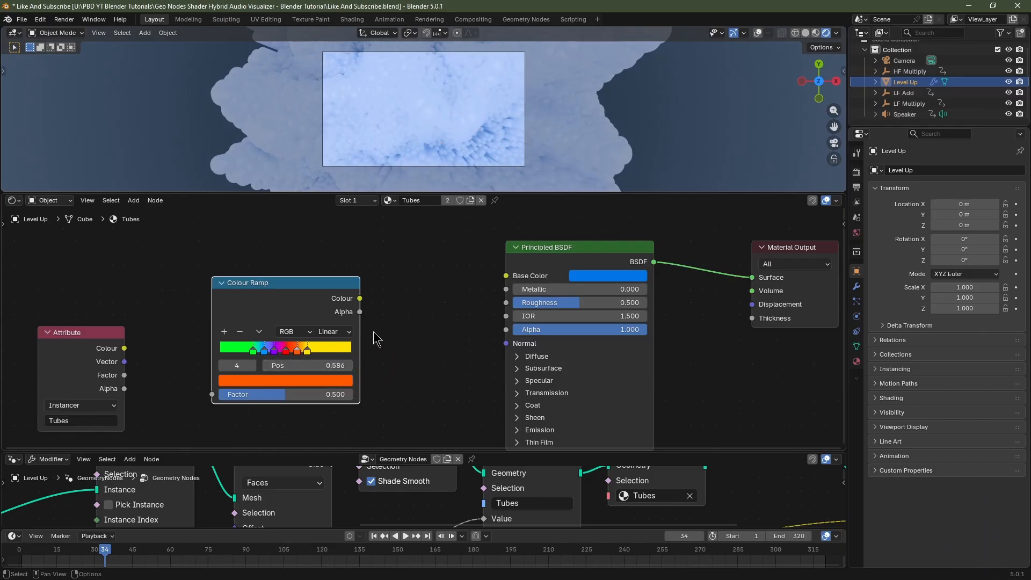
Set the Colour Ramp's interpolation to Ease.
{"action": "left_click", "coordinate": [332, 331]}
{"action": "left_click", "coordinate": [339, 363]}
{"action": "left_click", "coordinate": [206, 370]}
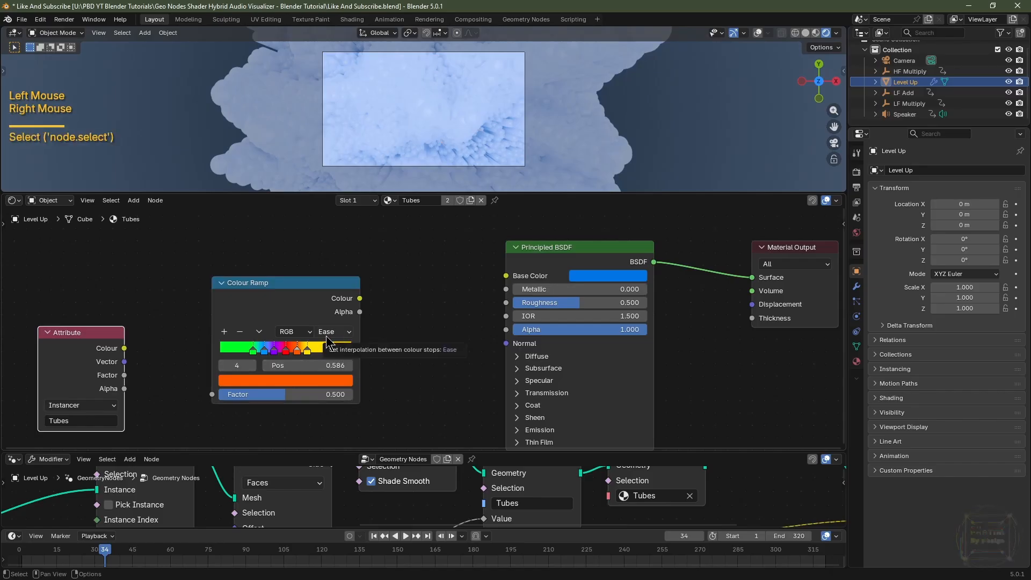
Connect the Attribute's Factor to the ramp's Factor and the ramp's Colour to the Base Color.
{"action": "left_click_drag", "start_coordinate": [125, 376], "coordinate": [212, 394]}
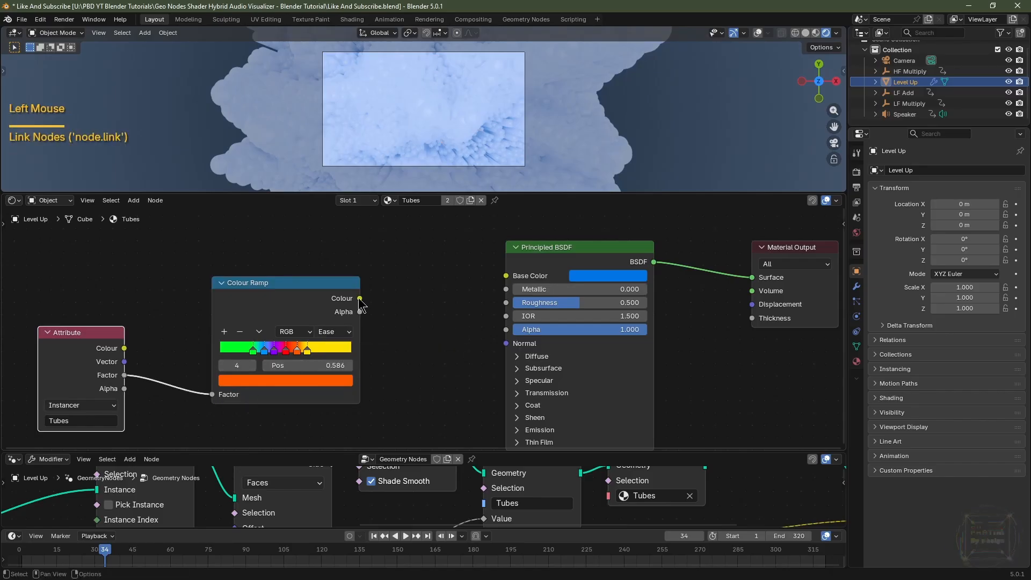
{"action": "left_click_drag", "start_coordinate": [360, 299], "coordinate": [503, 284]}
Inspect the coloured tubes through the camera and from an orbited viewport angle.
{"action": "mouse_move", "coordinate": [569, 161]}
{"action": "middle_mouse_down"}
{"action": "mouse_move", "coordinate": [577, 121]}
{"action": "mouse_move", "coordinate": [559, 110]}
{"action": "middle_mouse_up"}
{"action": "scroll", "coordinate": [575, 114], "scroll_direction": "down", "scroll_amount": 2}
{"action": "key", "text": "KP_0"}
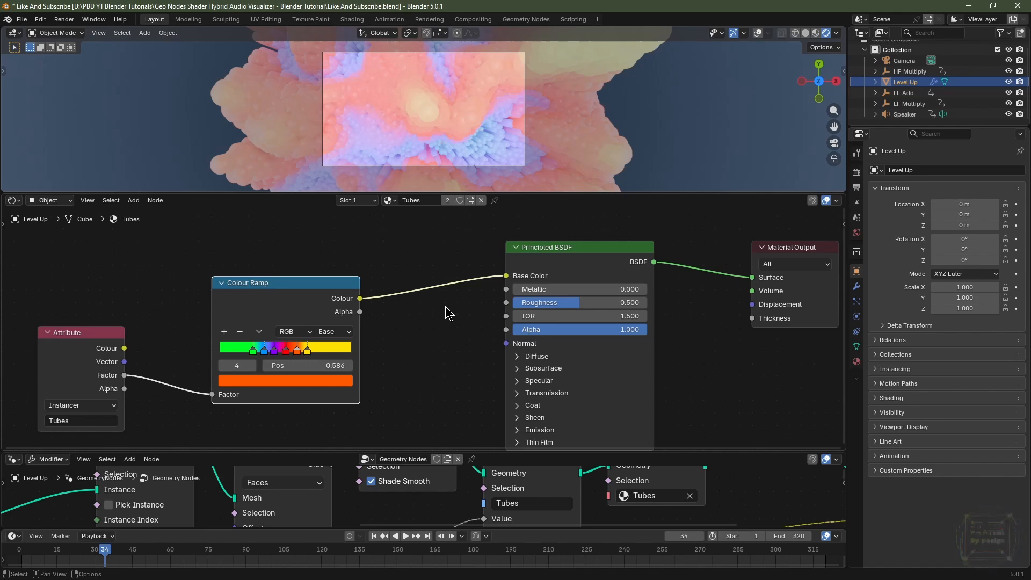
{"action": "key", "text": "Left"}
{"action": "key", "text": "Left"}
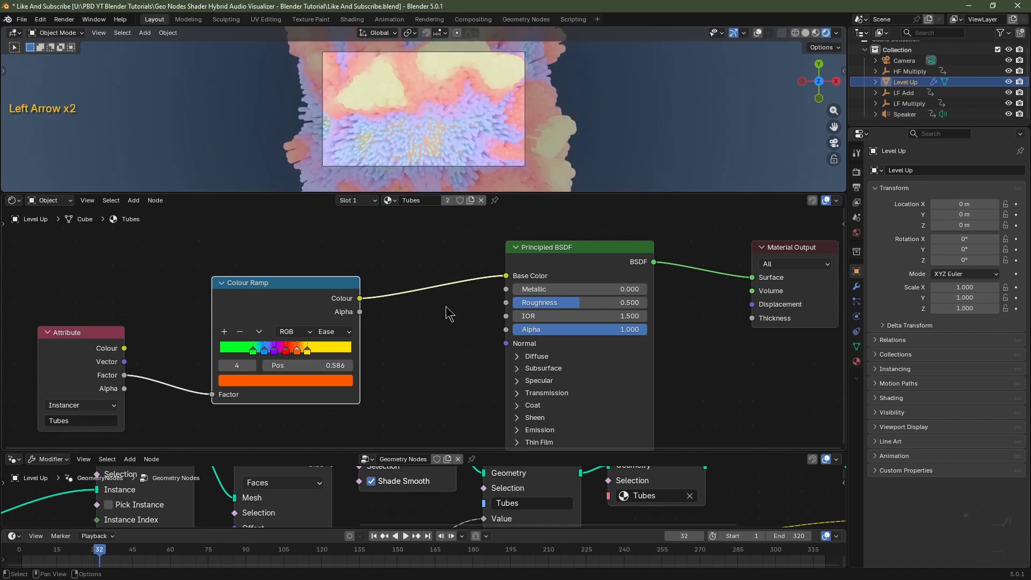
{"action": "scroll", "coordinate": [440, 148], "scroll_direction": "down", "scroll_amount": 2}
{"action": "mouse_move", "coordinate": [443, 156]}
{"action": "middle_mouse_down"}
{"action": "mouse_move", "coordinate": [460, 139]}
{"action": "mouse_move", "coordinate": [451, 171]}
{"action": "middle_mouse_up"}
{"action": "scroll", "coordinate": [453, 173], "scroll_direction": "up", "scroll_amount": 2}
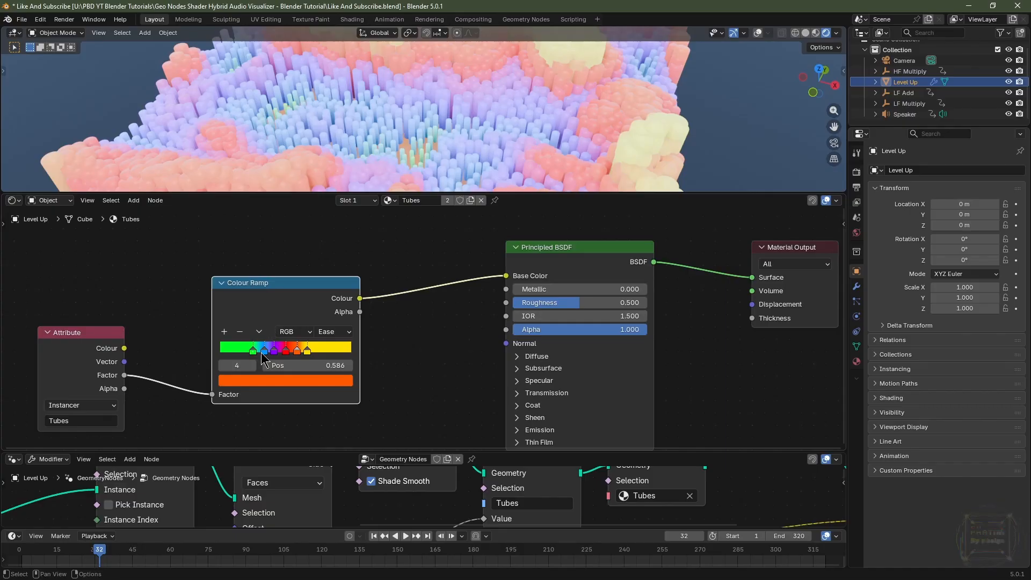
{"action": "mouse_move", "coordinate": [423, 147]}
{"action": "middle_mouse_down"}
{"action": "mouse_move", "coordinate": [410, 145]}
{"action": "mouse_move", "coordinate": [436, 154]}
{"action": "middle_mouse_up"}
{"action": "scroll", "coordinate": [414, 152], "scroll_direction": "up", "scroll_amount": 2}
{"action": "scroll", "coordinate": [436, 153], "scroll_direction": "down", "scroll_amount": 2}
Fine-tune the positions of the middle colour stops on the ramp.
{"action": "left_click_drag", "start_coordinate": [252, 351], "coordinate": [264, 351]}
{"action": "left_click_drag", "start_coordinate": [308, 351], "coordinate": [301, 351]}
{"action": "left_click_drag", "start_coordinate": [286, 351], "coordinate": [292, 352]}
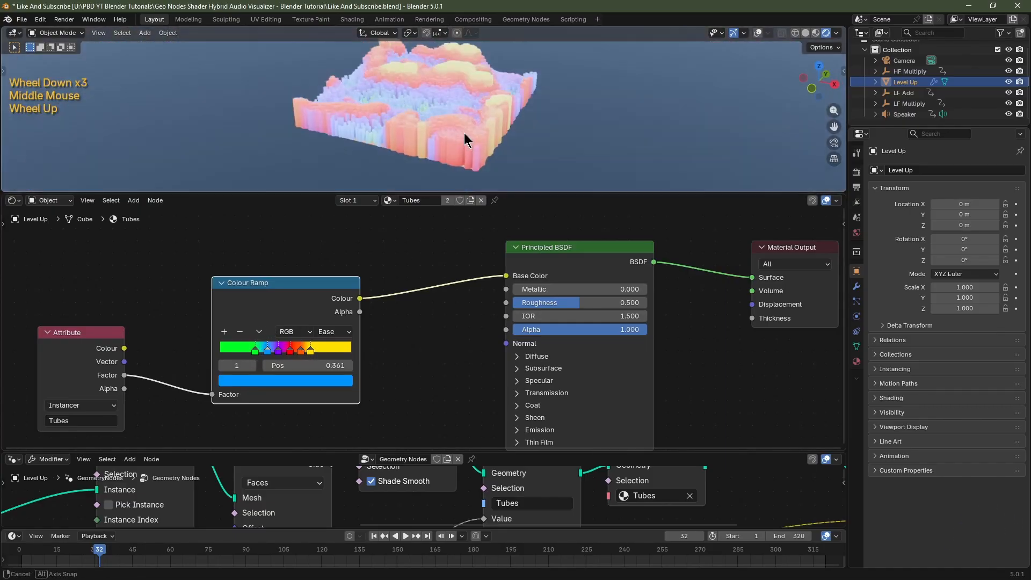
{"action": "middle_click_drag", "start_coordinate": [472, 142], "coordinate": [501, 152]}
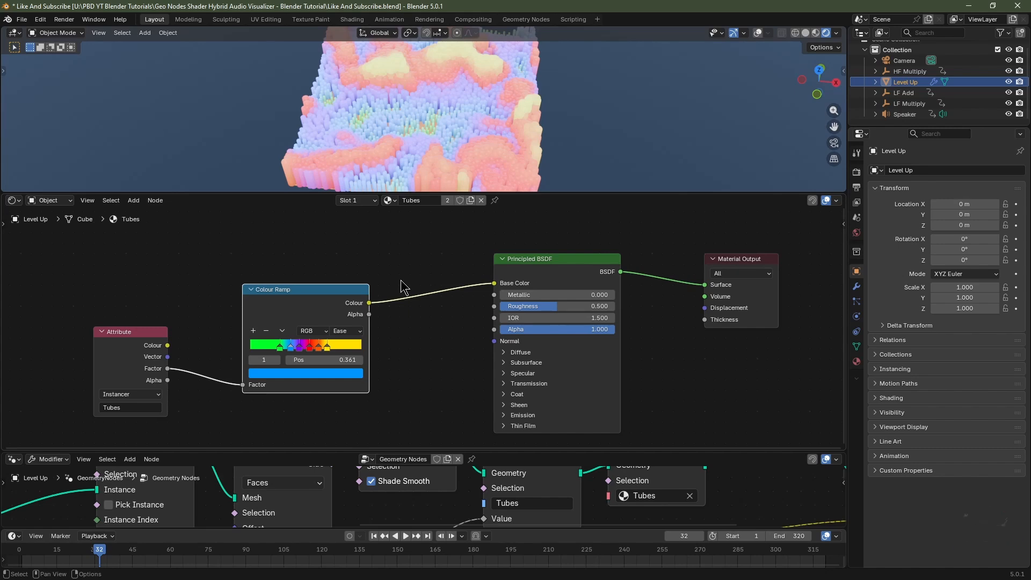
Add a Texture Coordinate node above the Attribute node.
{"action": "key", "text": "shift+a"}
{"action": "mouse_move", "coordinate": [209, 279]}
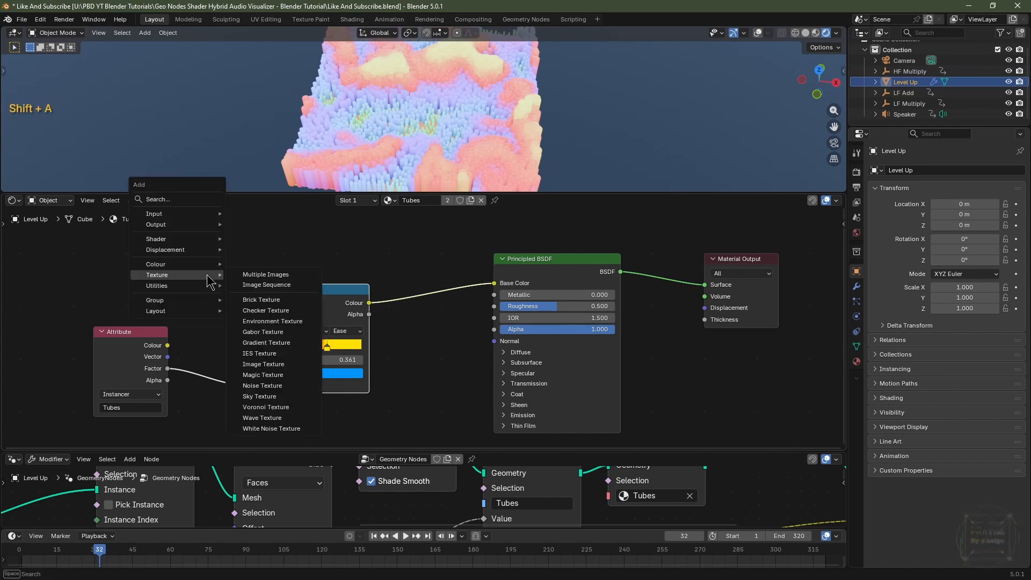
{"action": "type", "text": "texture C"}
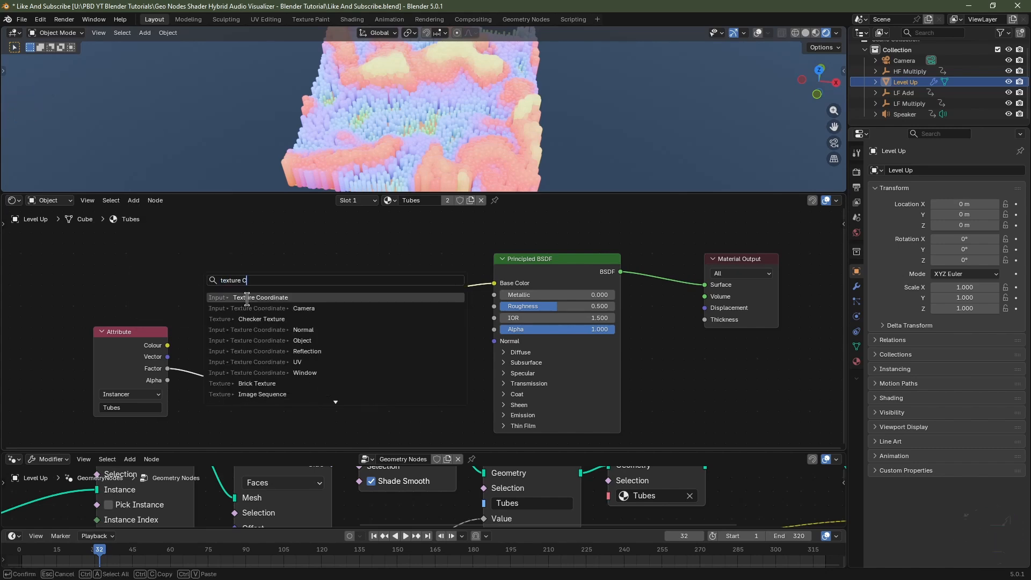
{"action": "left_click", "coordinate": [247, 299]}
{"action": "left_click", "coordinate": [96, 250]}
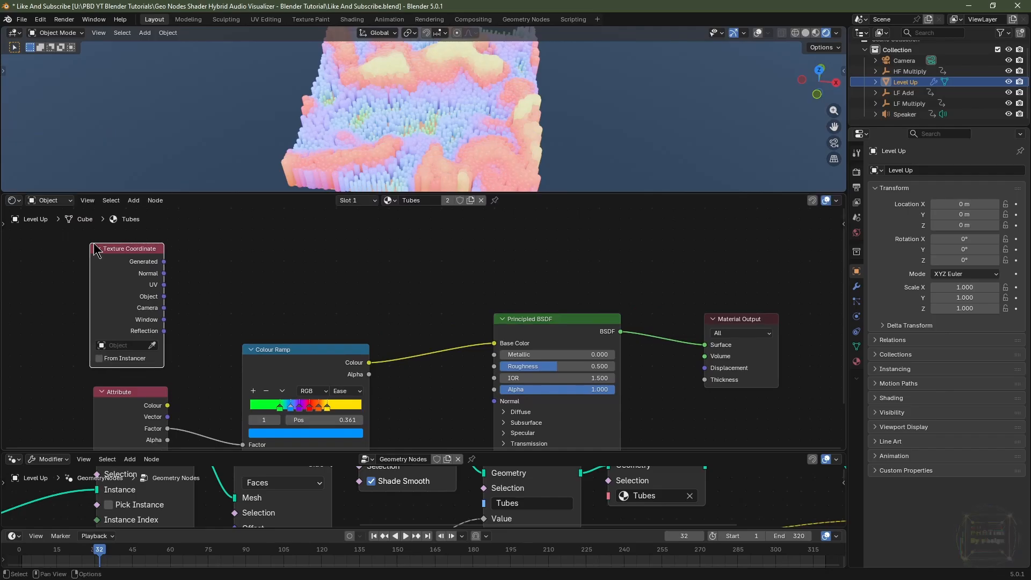
Set the Texture Coordinate node's object to LF Add.
{"action": "left_click", "coordinate": [121, 345]}
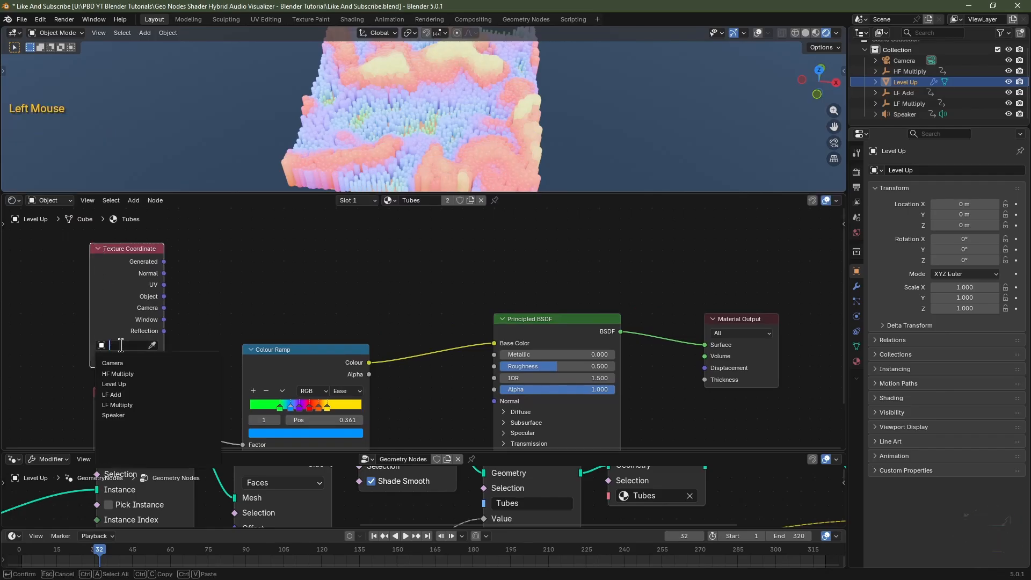
{"action": "left_click", "coordinate": [137, 394]}
Insert a Hue/Saturation/Value node between the Colour Ramp and the Principled BSDF and set its Hue to 0.
{"action": "key", "text": "shift+a"}
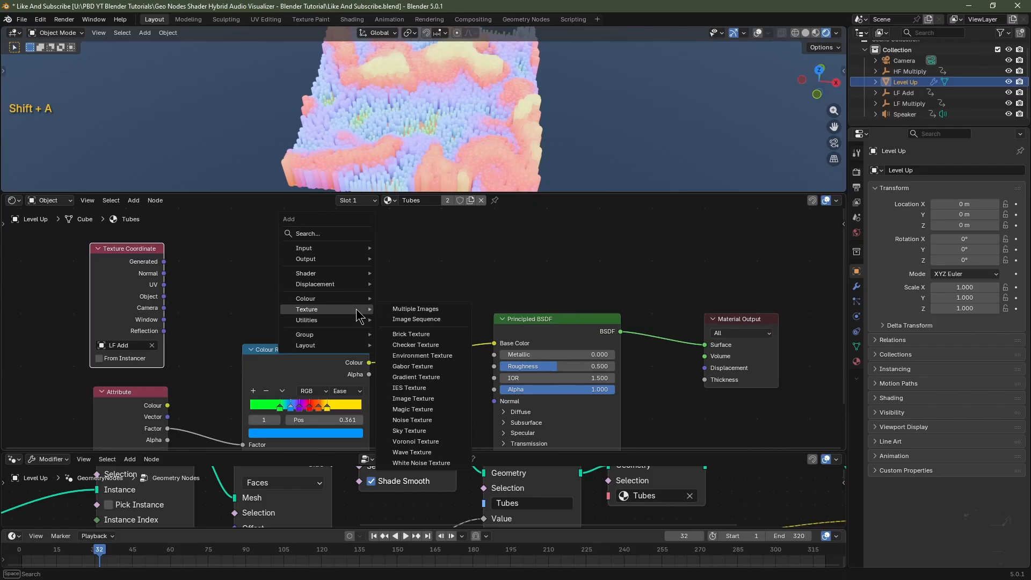
{"action": "type", "text": "hue"}
{"action": "left_click", "coordinate": [406, 342]}
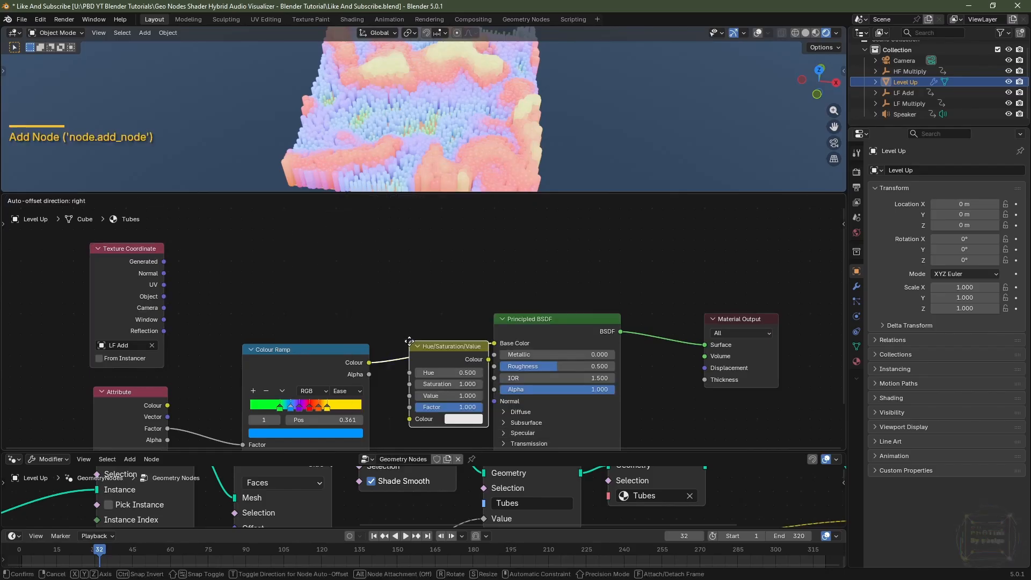
{"action": "left_click", "coordinate": [400, 336]}
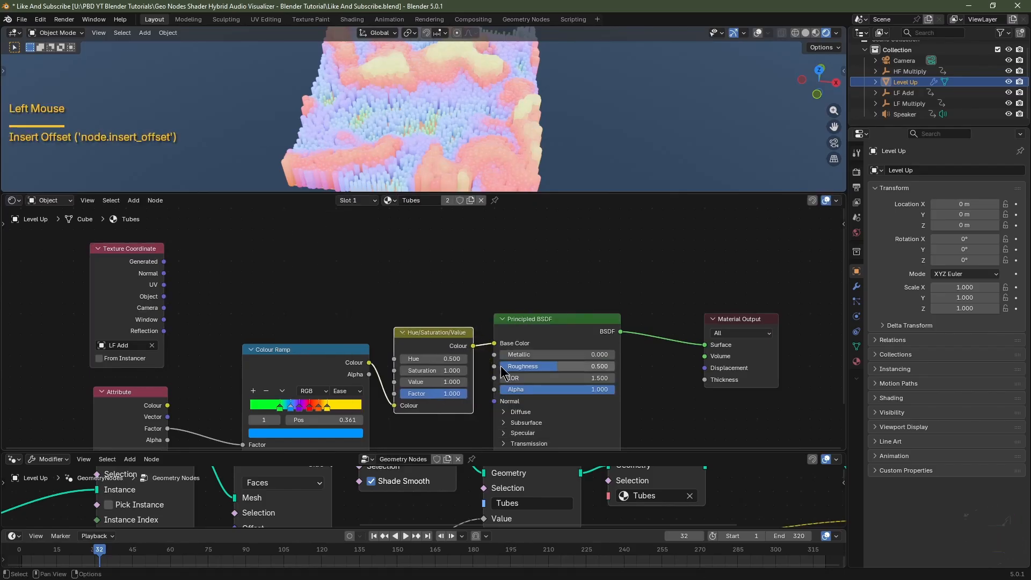
{"action": "double_click", "coordinate": [458, 358]}
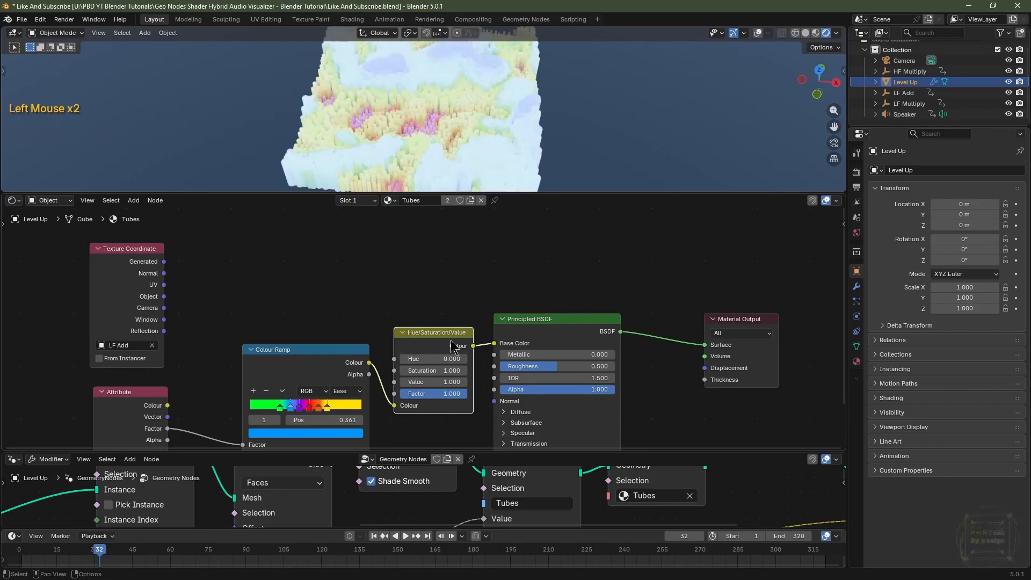
Duplicate the Hue/Saturation/Value node and insert the copy just before the Principled BSDF.
{"action": "key", "text": "shift+d"}
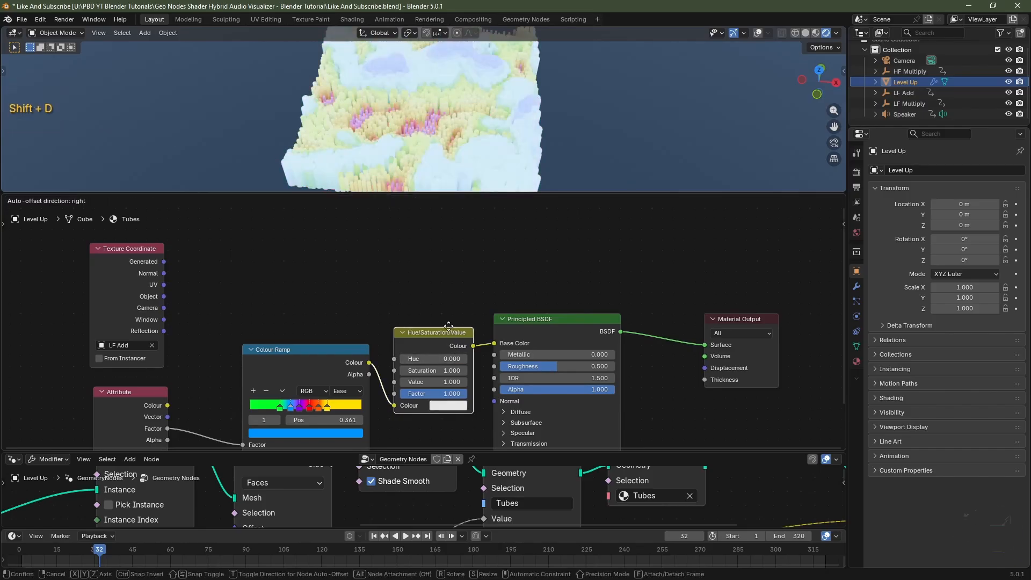
{"action": "left_click", "coordinate": [530, 325]}
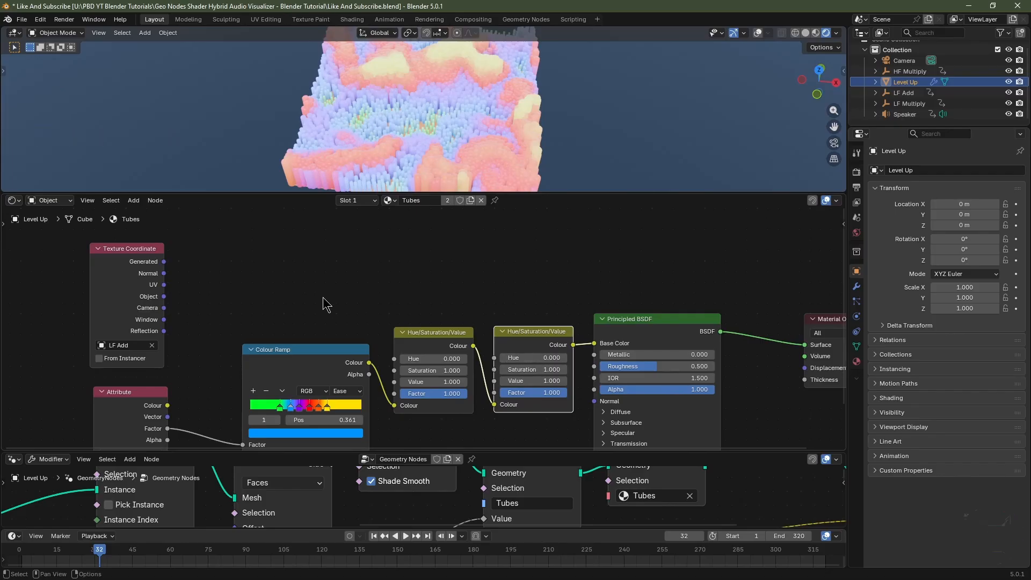
Add a Separate XYZ node above and connect the Texture Coordinate's Object output to its Vector input.
{"action": "key", "text": "shift+a"}
{"action": "mouse_move", "coordinate": [322, 298]}
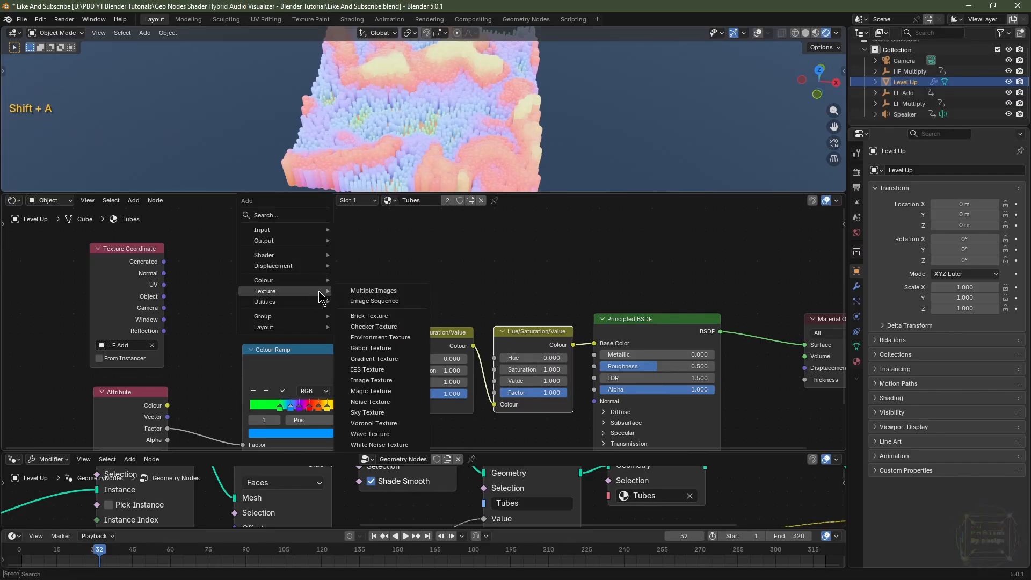
{"action": "type", "text": "seper"}
{"action": "left_click", "coordinate": [384, 313]}
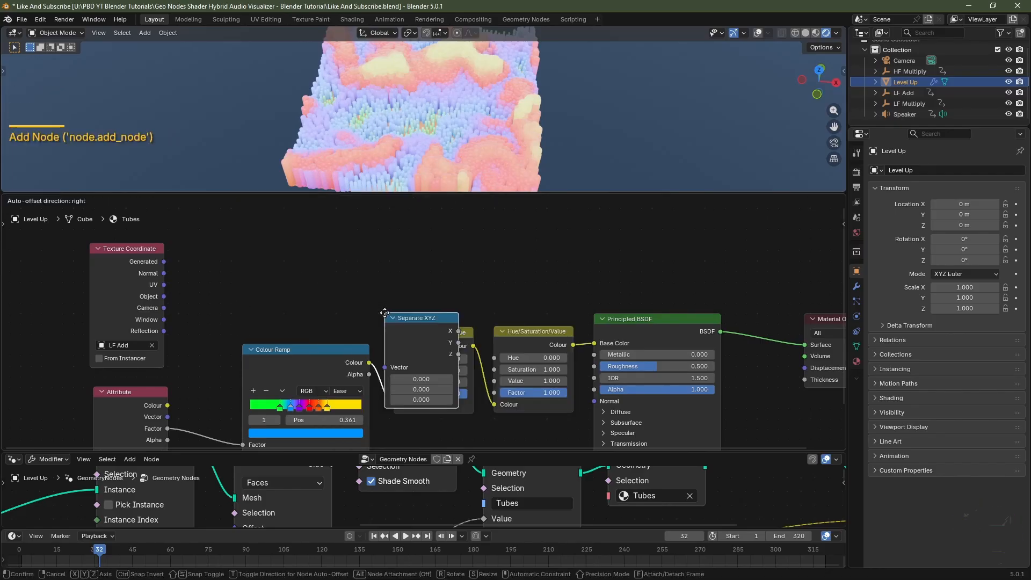
{"action": "left_click", "coordinate": [258, 252]}
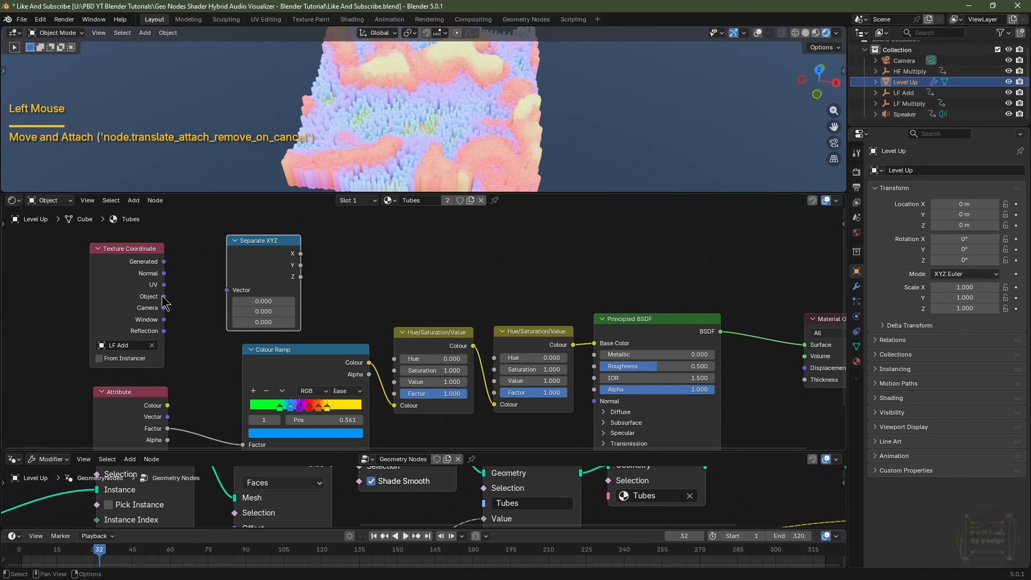
{"action": "left_click_drag", "start_coordinate": [163, 296], "coordinate": [226, 292]}
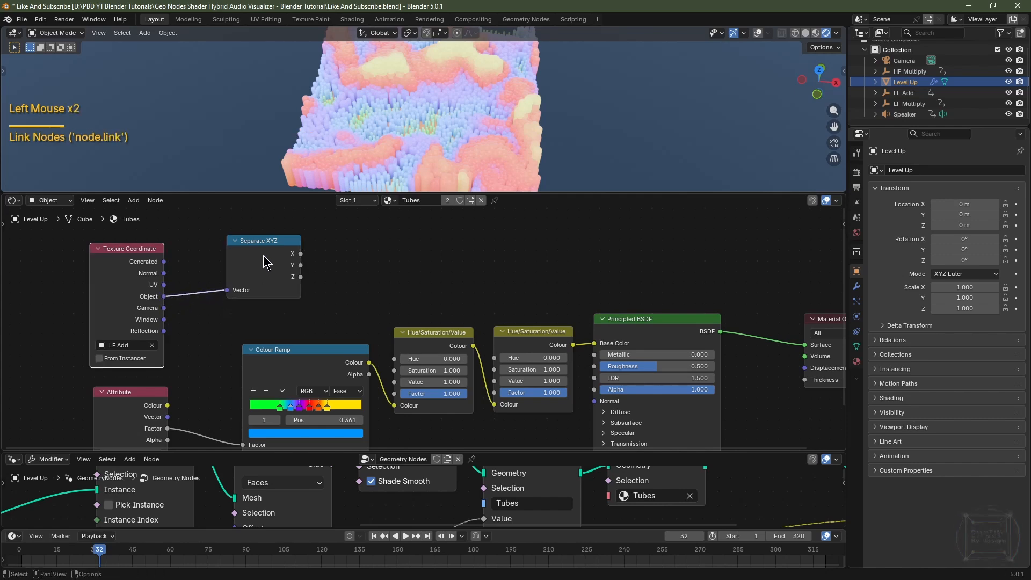
Connect the Separate XYZ's Z output to the second Hue/Saturation/Value node's Hue input.
{"action": "right_click", "coordinate": [300, 279]}
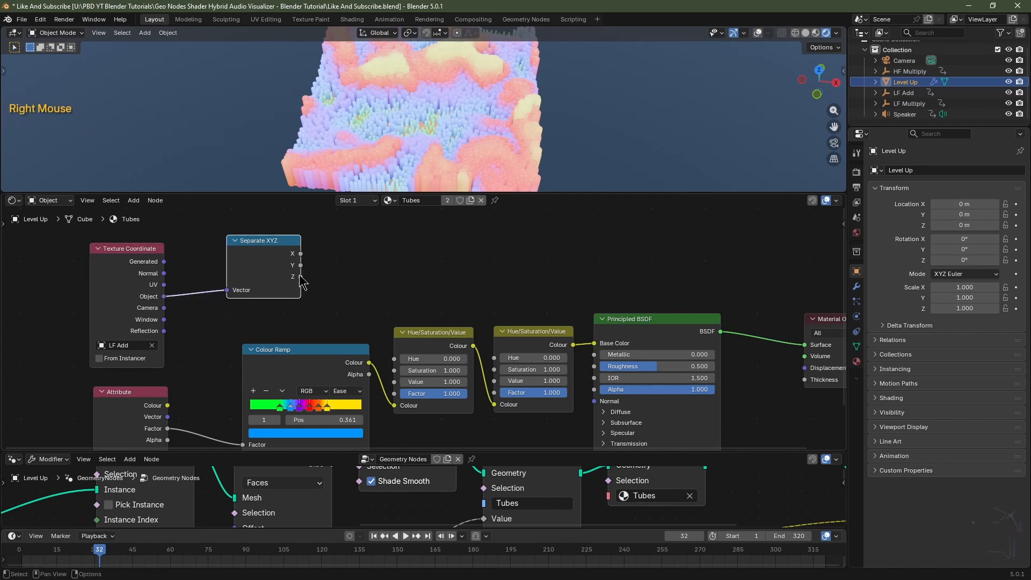
{"action": "left_click", "coordinate": [346, 261]}
{"action": "left_click_drag", "start_coordinate": [301, 276], "coordinate": [498, 353]}
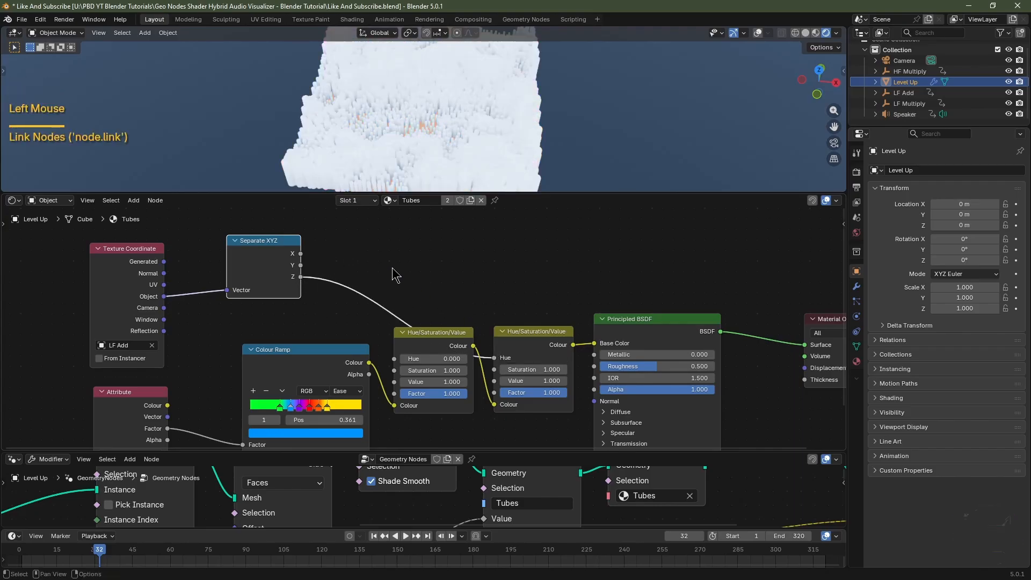
{"action": "key", "text": "shift+a"}
{"action": "mouse_move", "coordinate": [392, 279]}
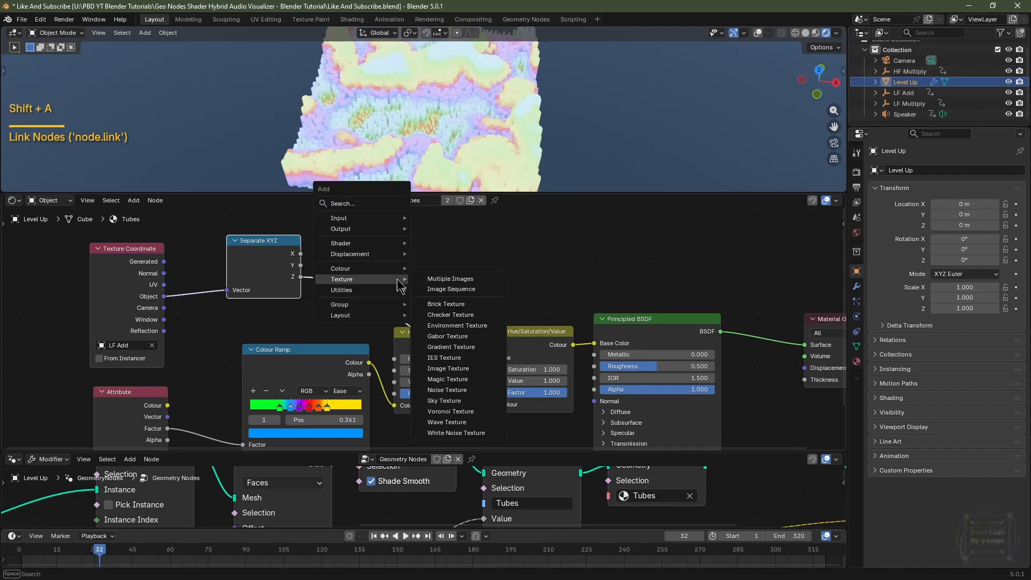
{"action": "type", "text": "math"}
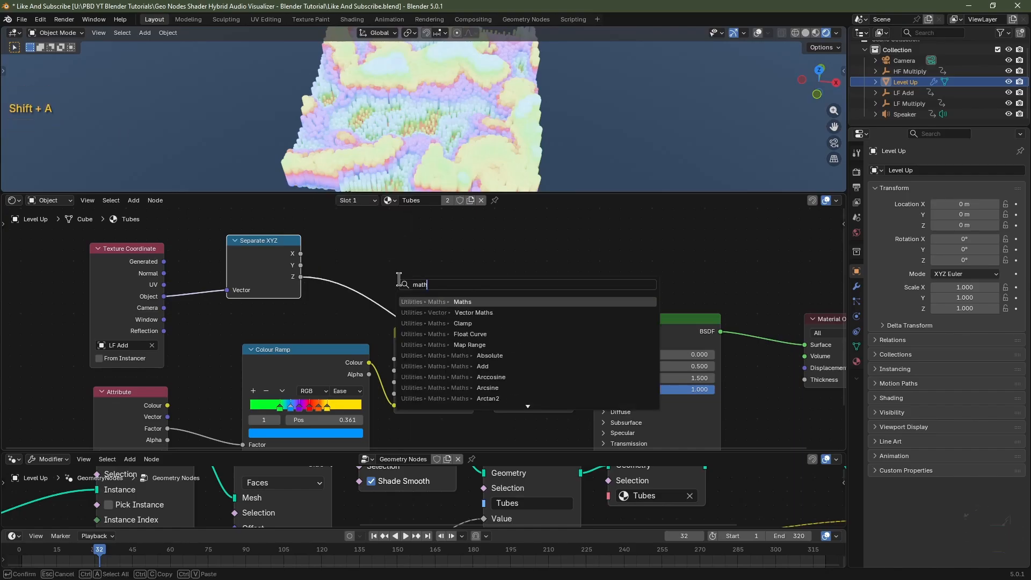
{"action": "left_click", "coordinate": [445, 301]}
{"action": "left_click", "coordinate": [432, 261]}
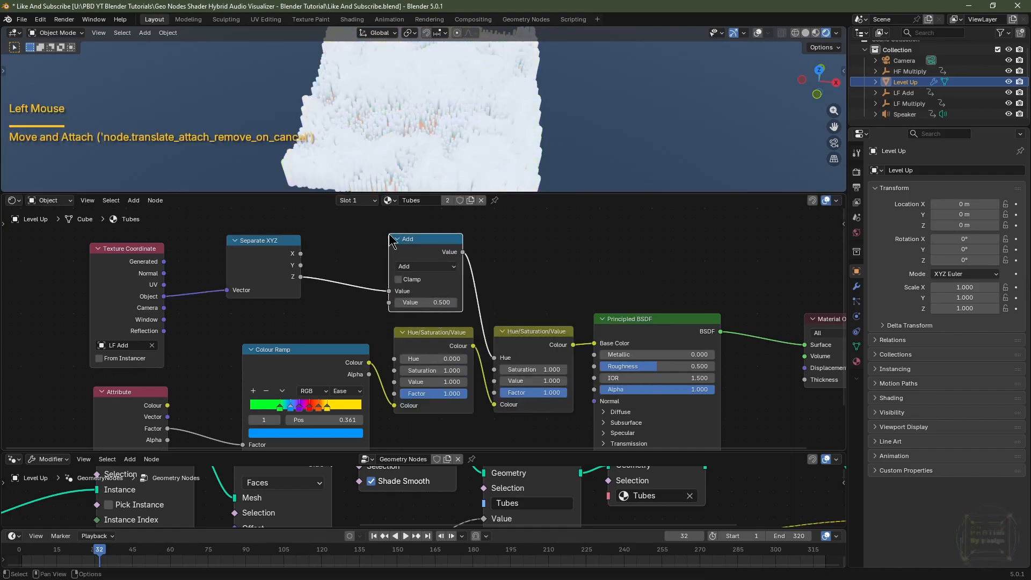
{"action": "left_click", "coordinate": [430, 266]}
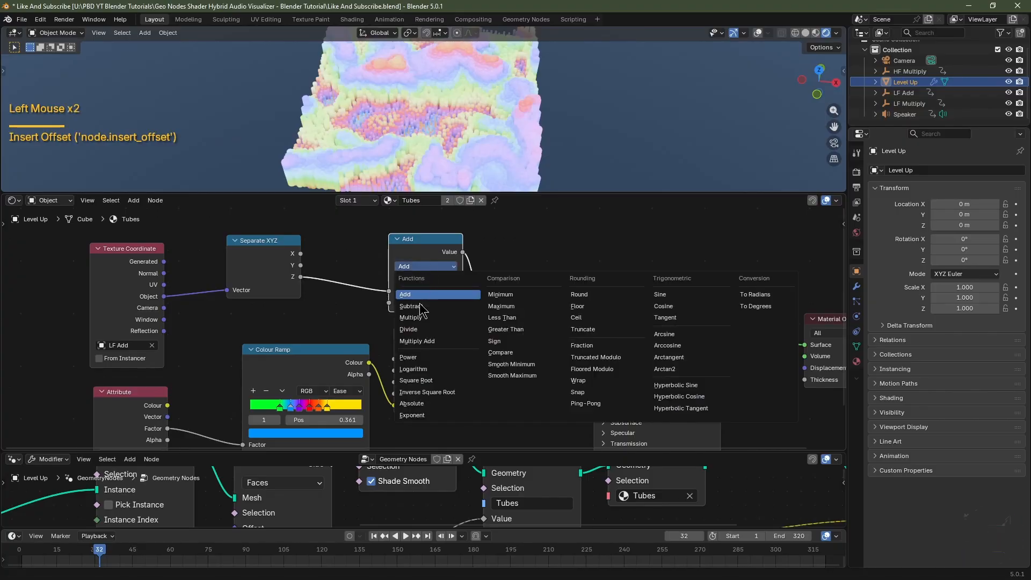
{"action": "left_click", "coordinate": [422, 323]}
{"action": "left_click", "coordinate": [435, 302]}
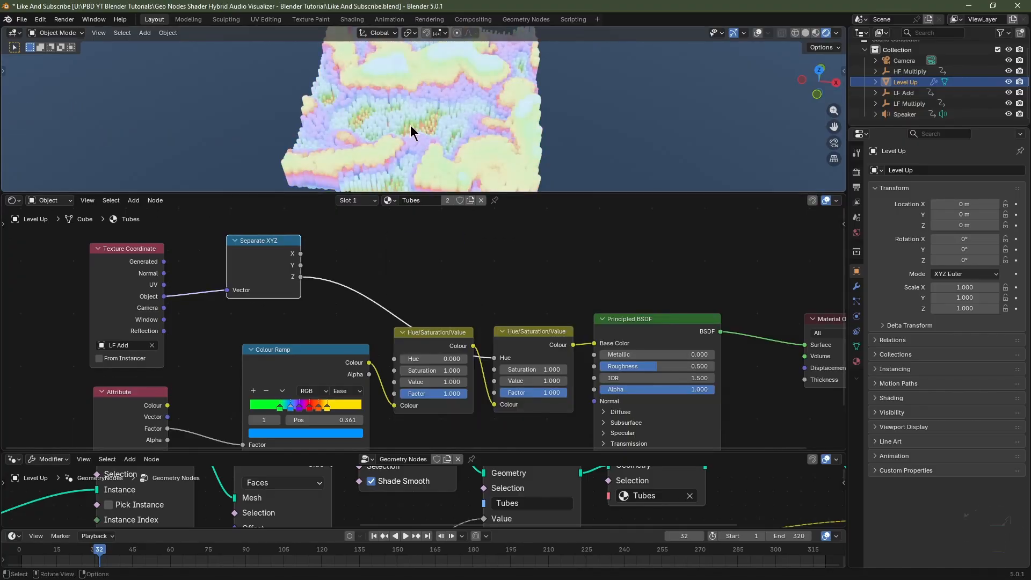
Play and pause the animation to preview the hue-shifted tube colours.
{"action": "key", "text": "space"}
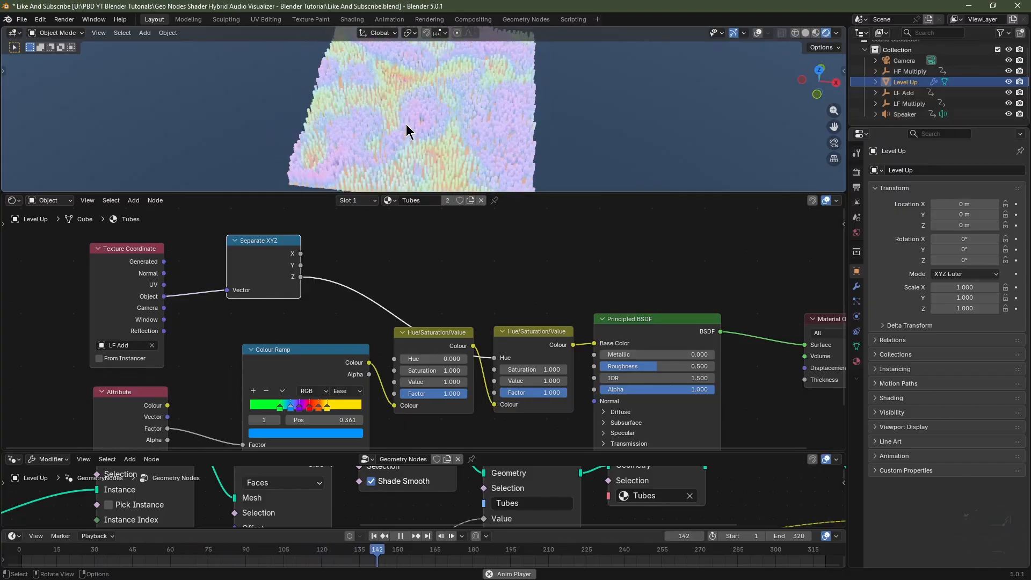
{"action": "key", "text": "space"}
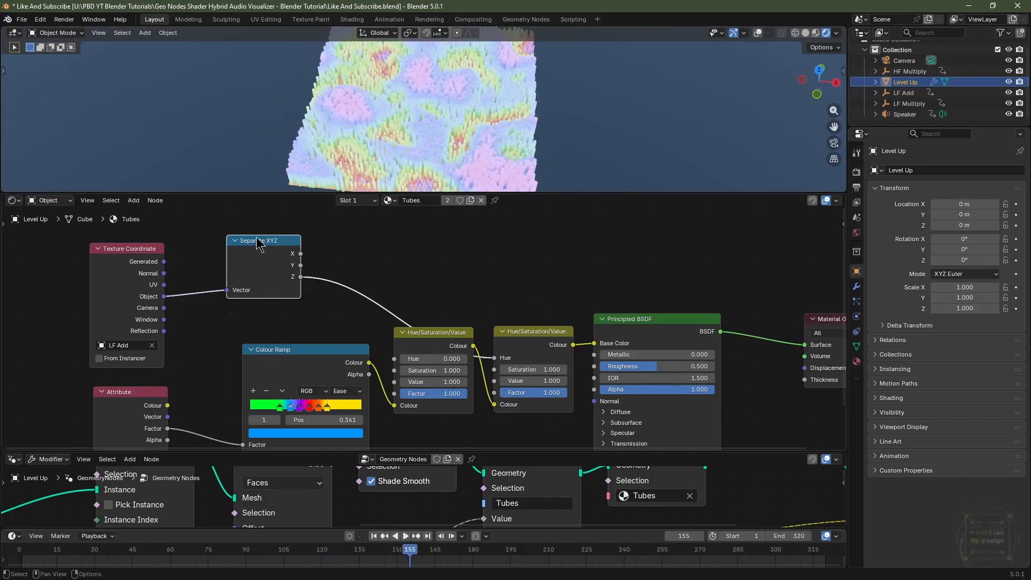
Move the Separate XYZ and Texture Coordinate nodes higher up in the node editor.
{"action": "left_click_drag", "start_coordinate": [258, 242], "coordinate": [433, 256]}
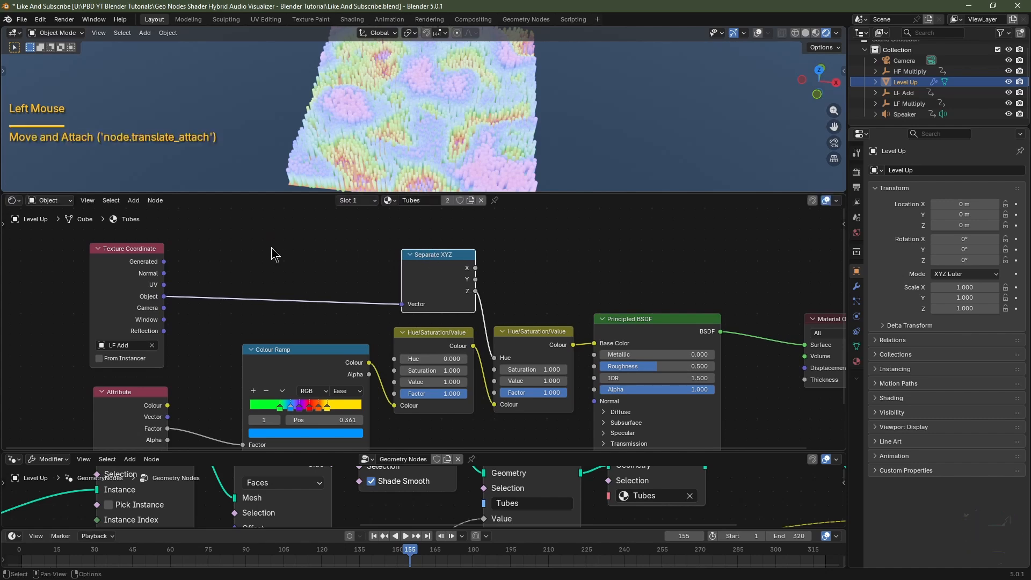
{"action": "left_click_drag", "start_coordinate": [121, 294], "coordinate": [325, 257]}
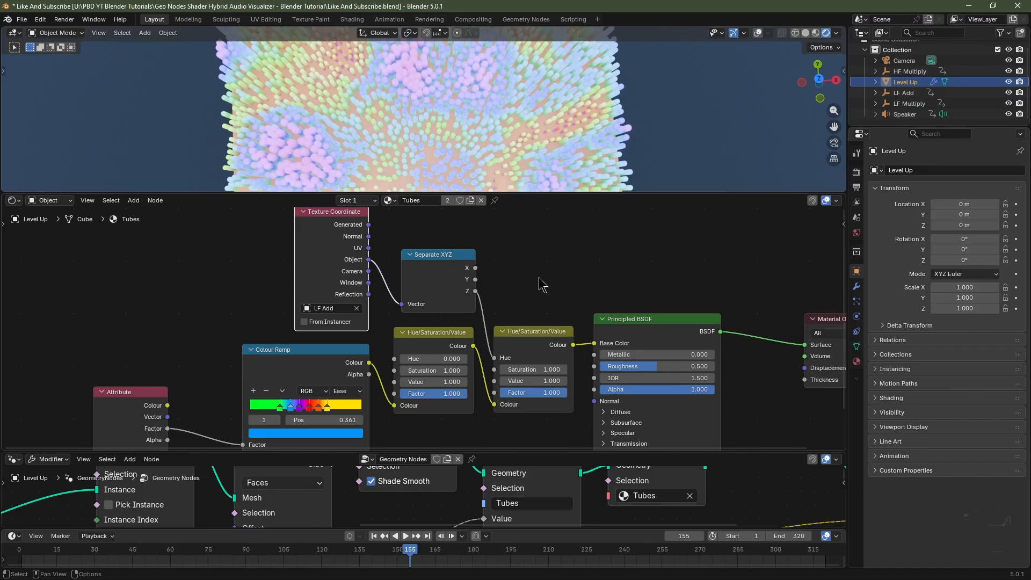
Insert a Mix Color node before the Principled BSDF, routing the incoming colour into its B input.
{"action": "key", "text": "shift+a"}
{"action": "mouse_move", "coordinate": [539, 277]}
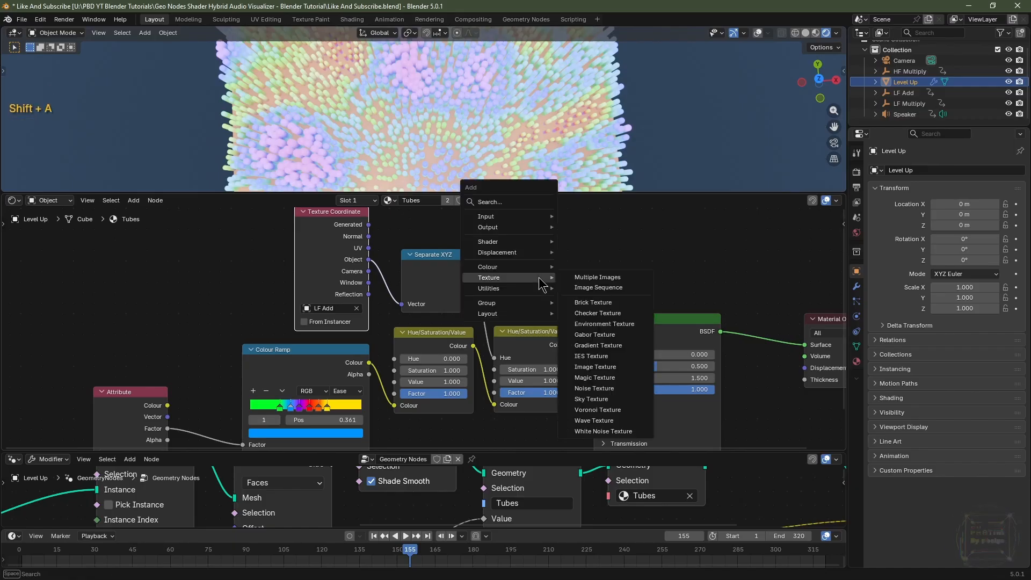
{"action": "type", "text": "mix"}
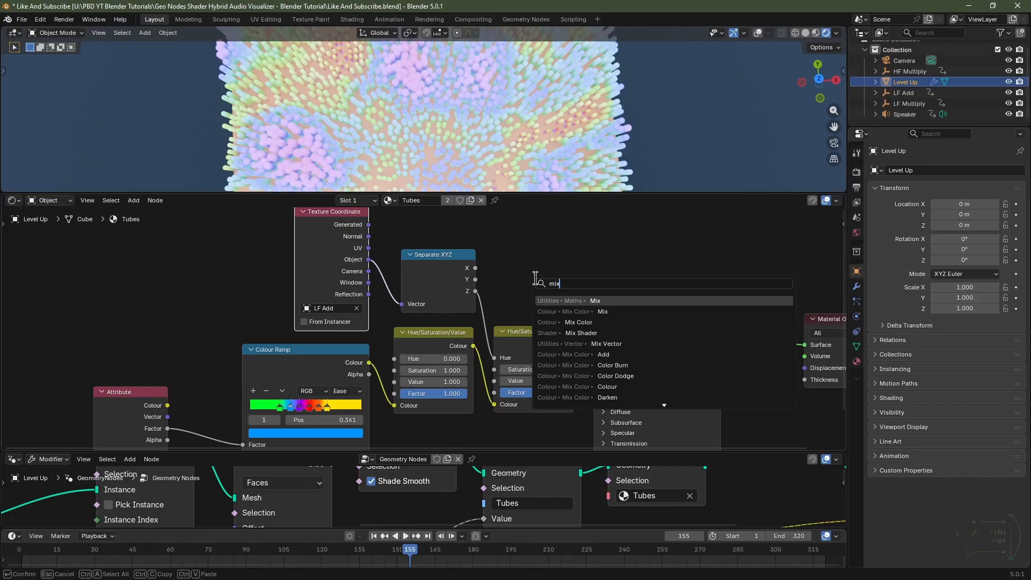
{"action": "left_click", "coordinate": [564, 311]}
{"action": "left_click", "coordinate": [593, 306]}
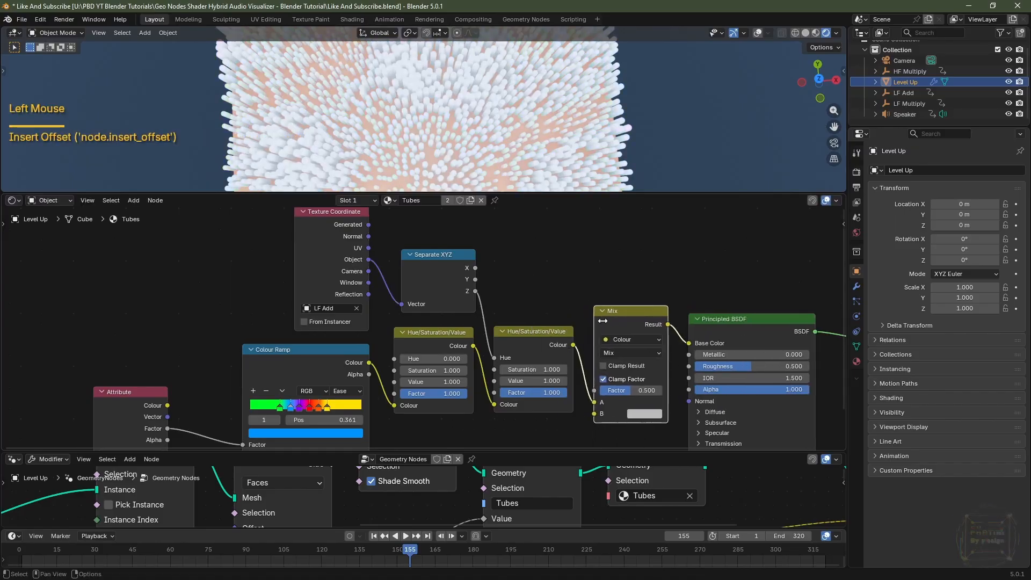
{"action": "left_click_drag", "start_coordinate": [593, 403], "coordinate": [594, 413]}
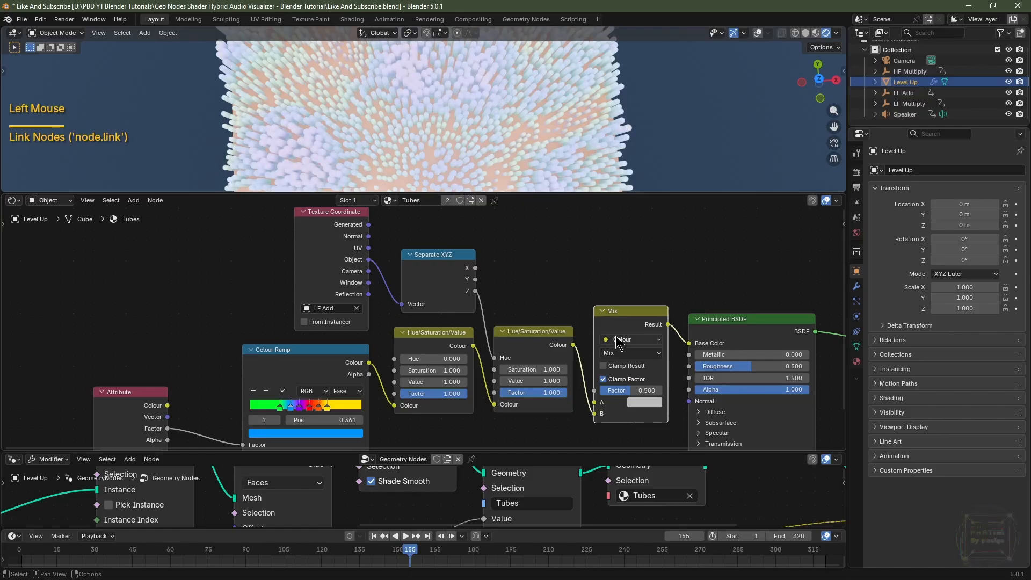
Add an Ambient Occlusion node above the Mix node and connect its AO output to the Mix Factor.
{"action": "key", "text": "shift+a"}
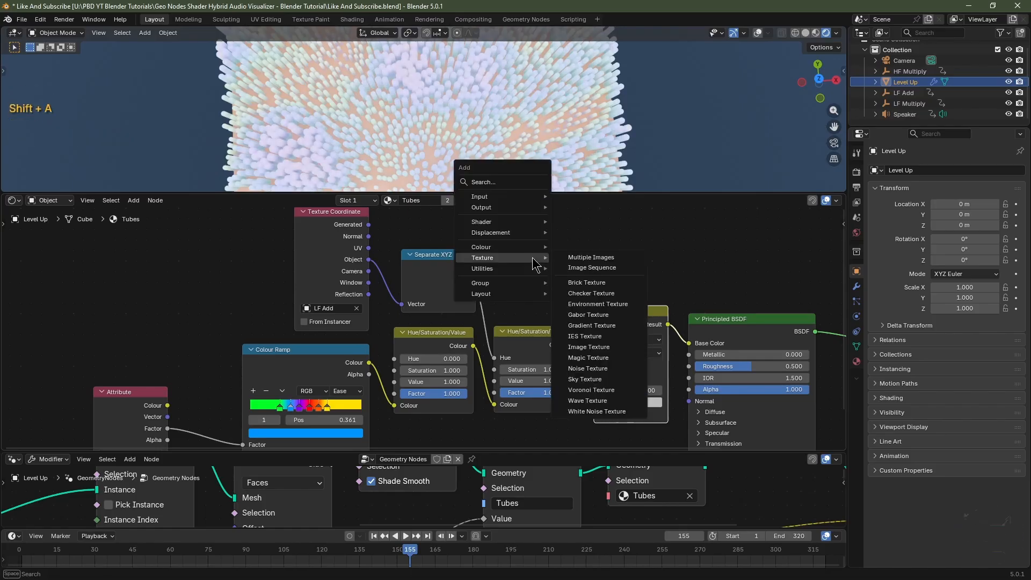
{"action": "type", "text": "amb"}
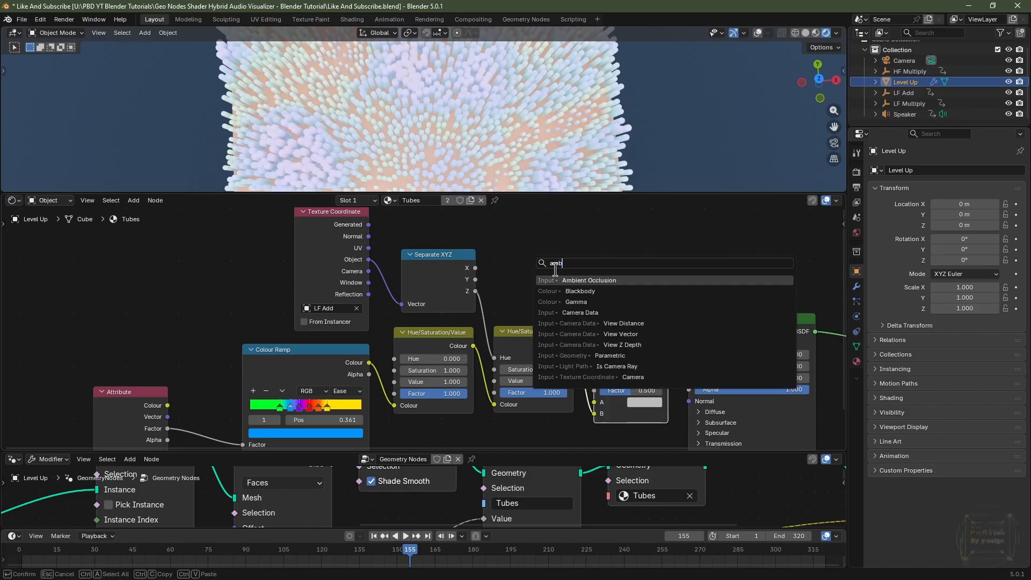
{"action": "left_click", "coordinate": [570, 279]}
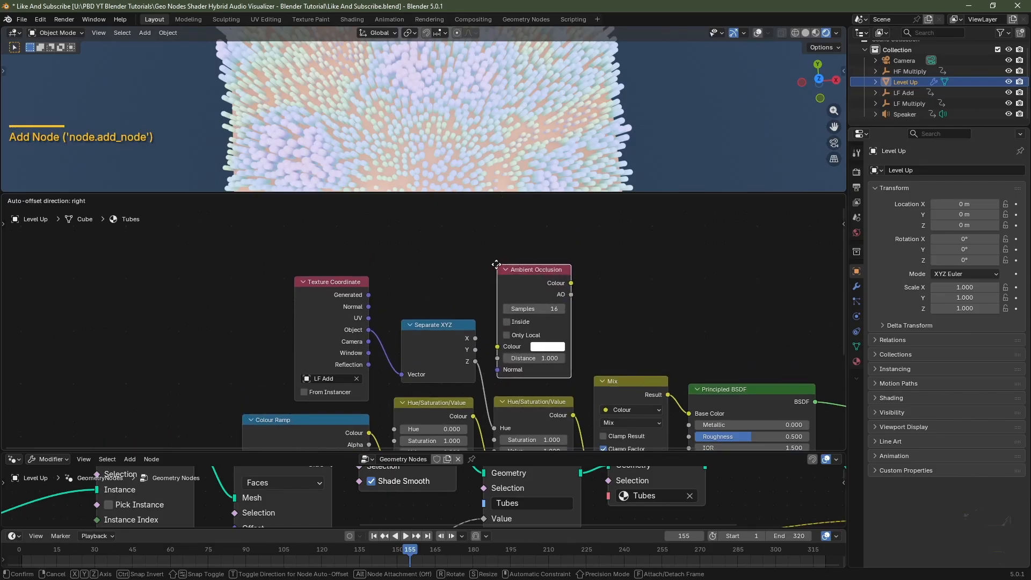
{"action": "left_click", "coordinate": [534, 274]}
{"action": "middle_click_drag", "start_coordinate": [600, 379], "coordinate": [551, 322]}
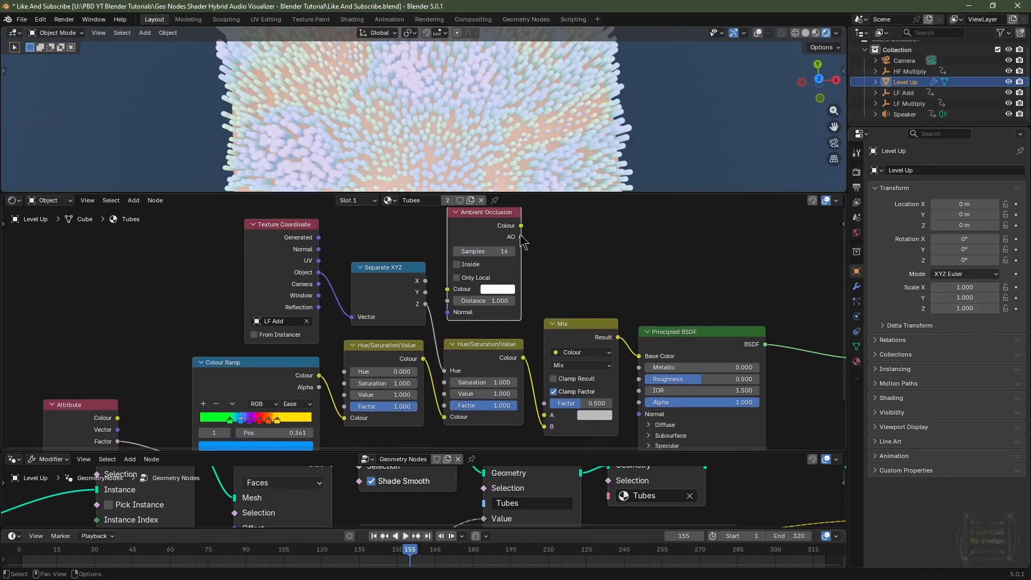
{"action": "mouse_move", "coordinate": [522, 237]}
{"action": "left_mouse_down"}
{"action": "mouse_move", "coordinate": [556, 287]}
{"action": "mouse_move", "coordinate": [544, 403]}
{"action": "left_mouse_up"}
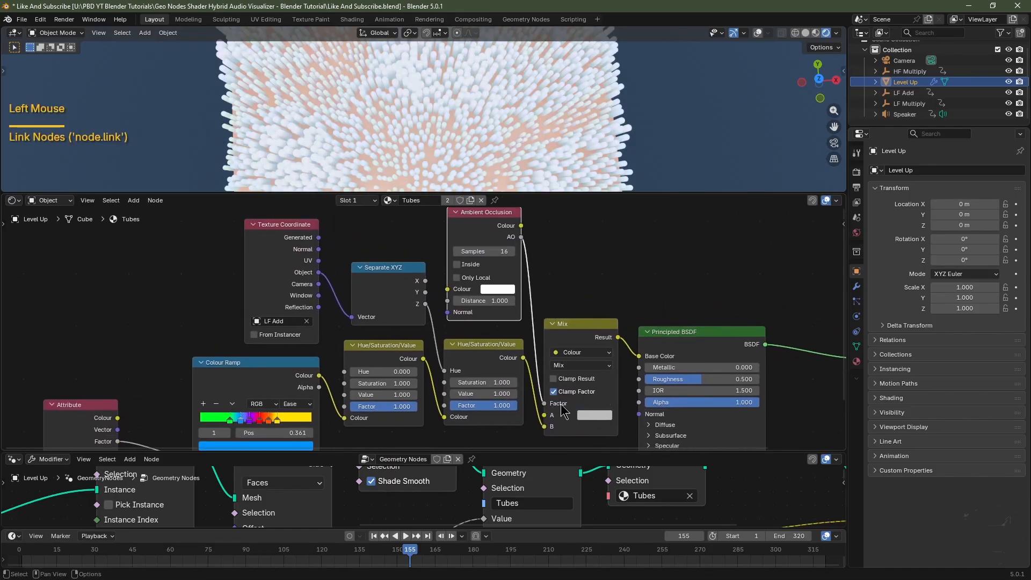
Set the Mix node's A colour to black.
{"action": "left_click", "coordinate": [599, 415]}
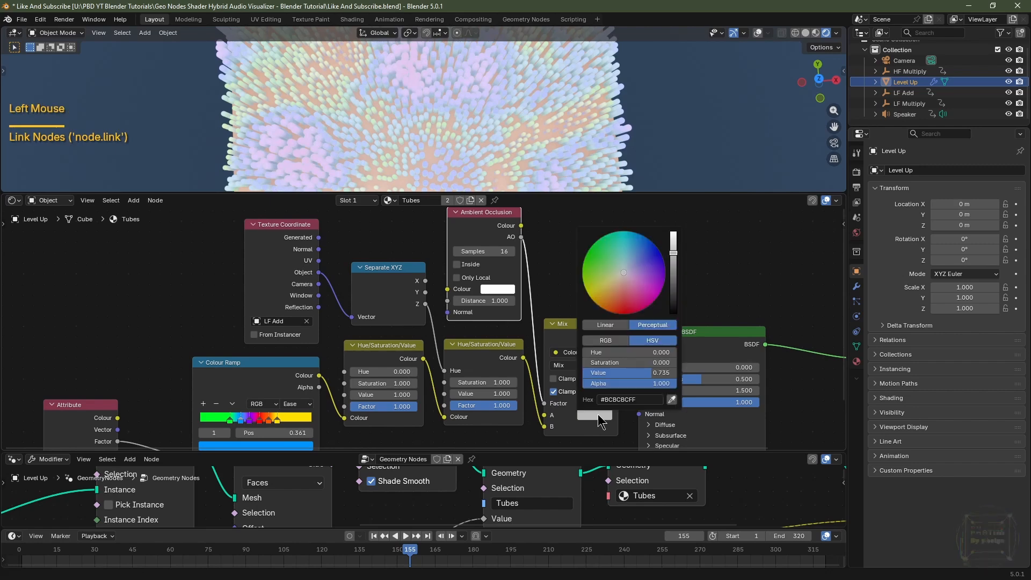
{"action": "scroll", "coordinate": [601, 415], "scroll_direction": "down", "scroll_amount": 15}
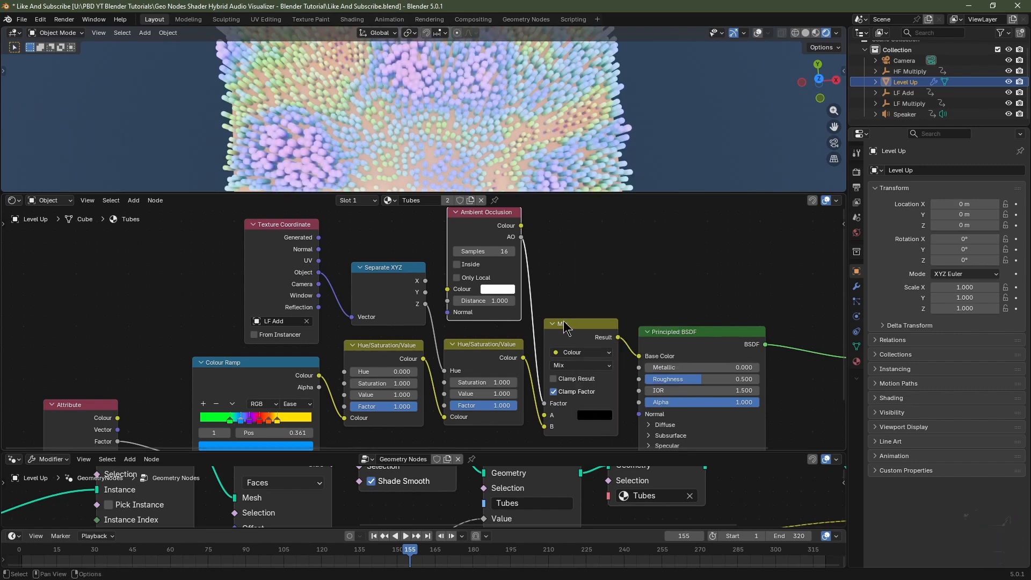
Set the Ambient Occlusion node's Distance to 0.5.
{"action": "left_click", "coordinate": [490, 302]}
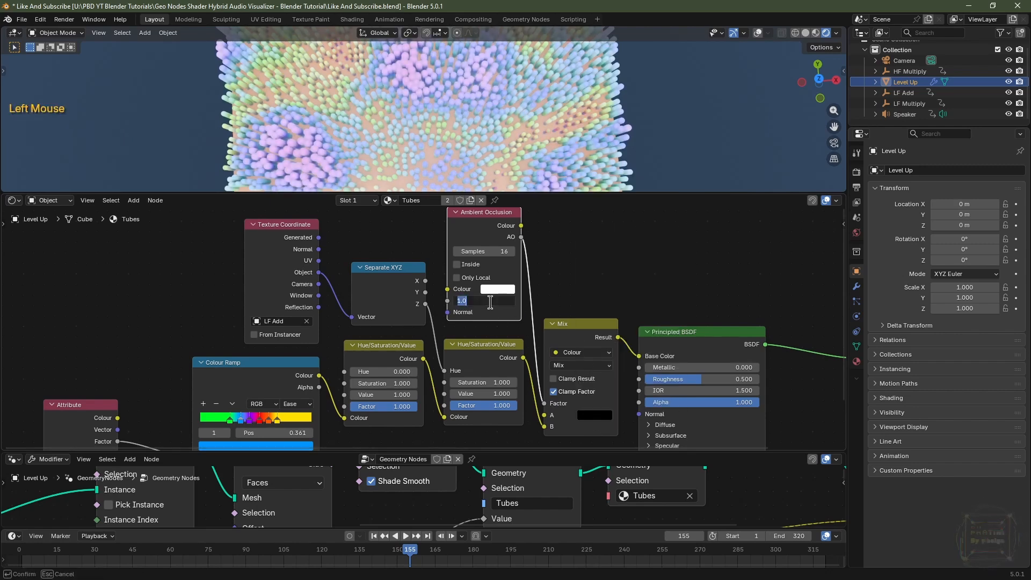
{"action": "type", "text": ".5"}
{"action": "key", "text": "Return"}
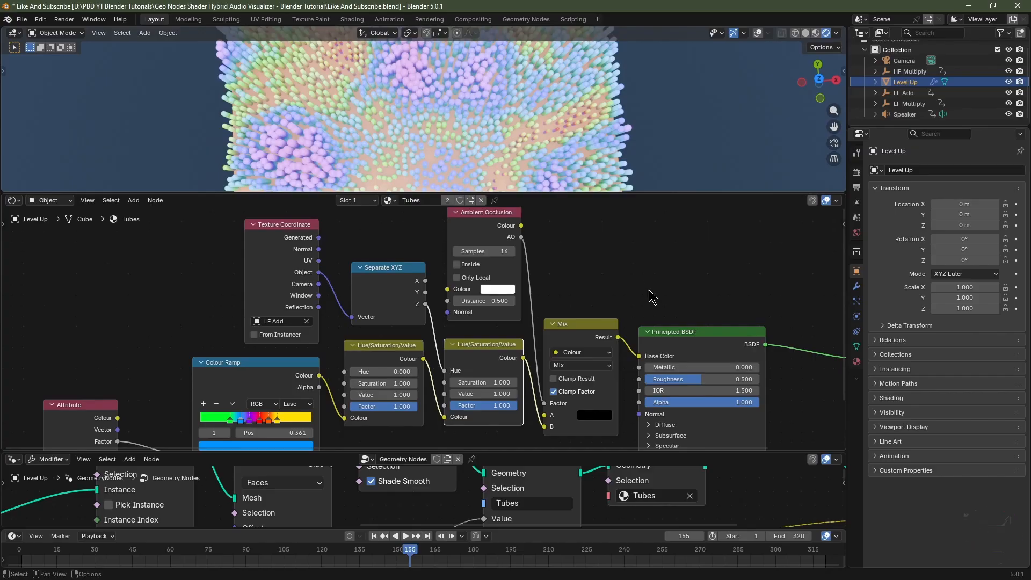
Set the Principled BSDF Roughness to 1.
{"action": "left_click", "coordinate": [675, 379]}
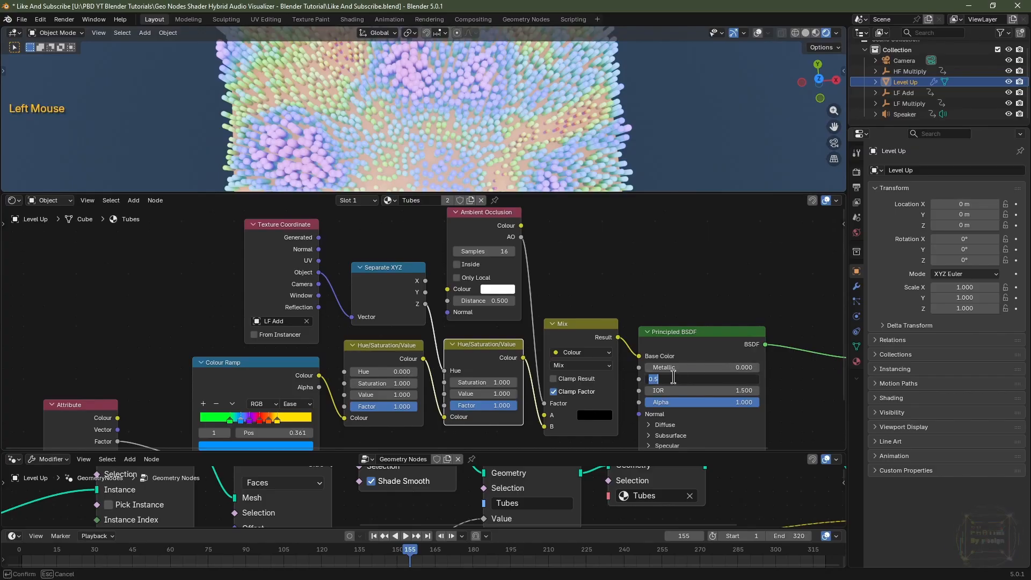
{"action": "key", "text": "Return"}
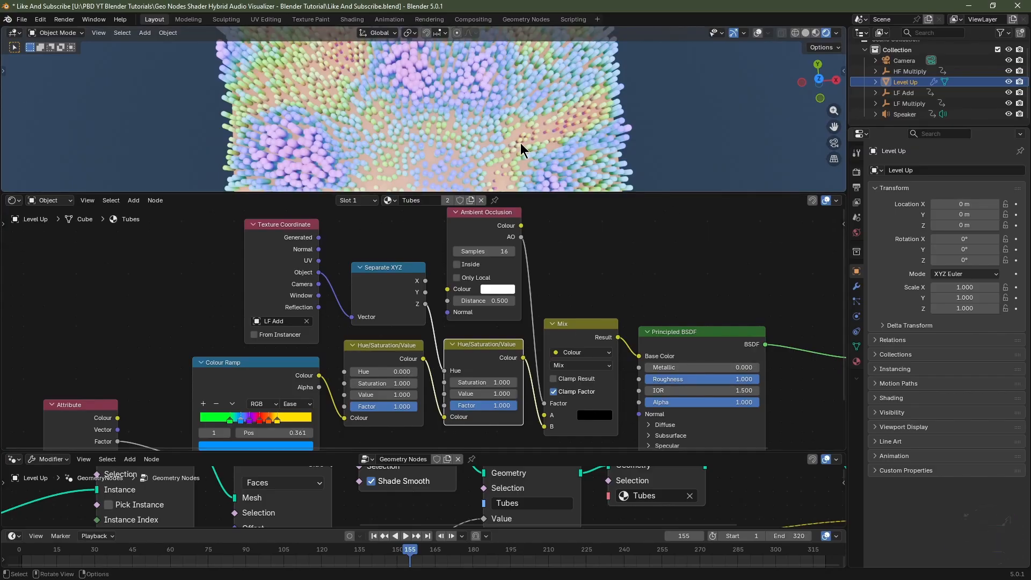
{"action": "mouse_move", "coordinate": [511, 131]}
{"action": "middle_mouse_down"}
{"action": "mouse_move", "coordinate": [507, 94]}
{"action": "mouse_move", "coordinate": [508, 113]}
{"action": "middle_mouse_up"}
{"action": "middle_click_drag", "start_coordinate": [667, 426], "coordinate": [531, 343]}
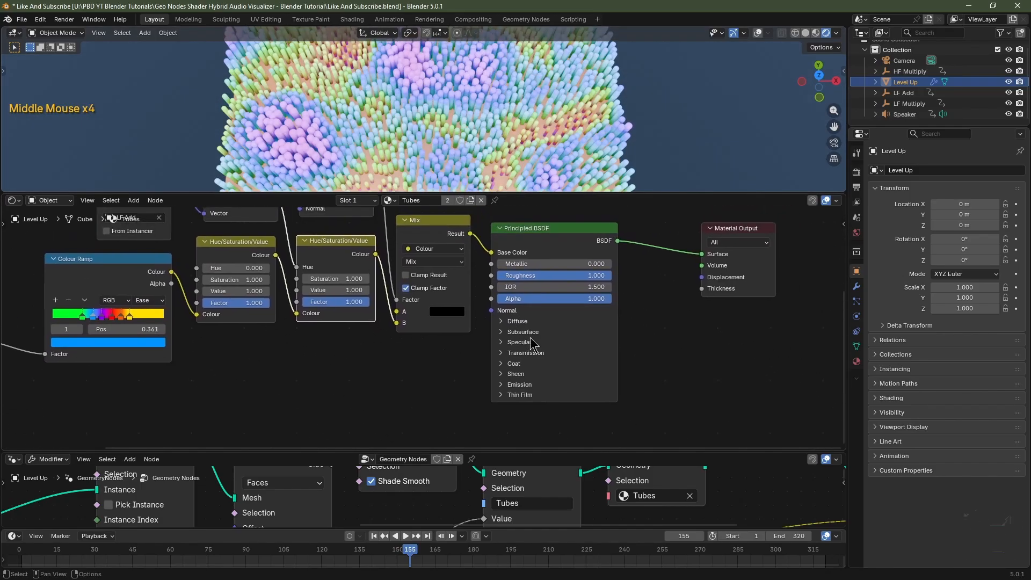
Expand the Principled BSDF Subsurface section and set its Weight to 1.
{"action": "left_click", "coordinate": [502, 332]}
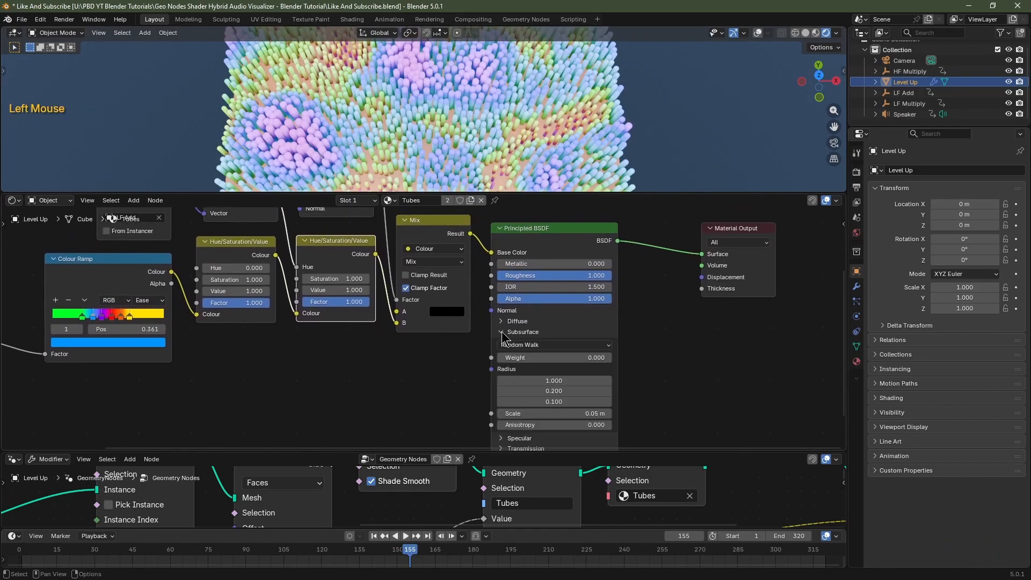
{"action": "left_click", "coordinate": [532, 357]}
{"action": "type", "text": "1"}
{"action": "key", "text": "Return"}
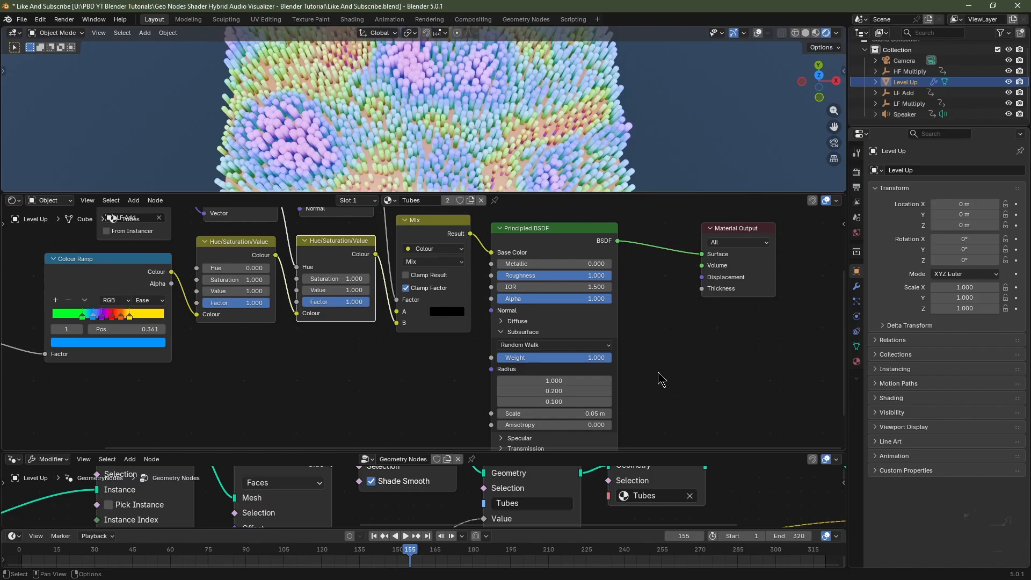
Add a Value node set to 0.2 and connect it to the Material Output Thickness input.
{"action": "key", "text": "shift+a"}
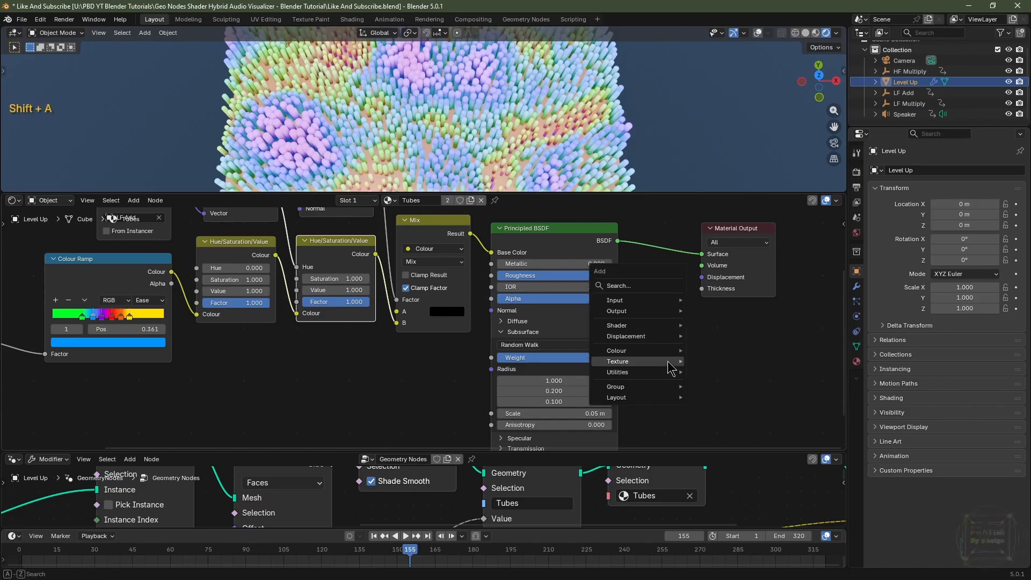
{"action": "mouse_move", "coordinate": [669, 368]}
{"action": "type", "text": "valu"}
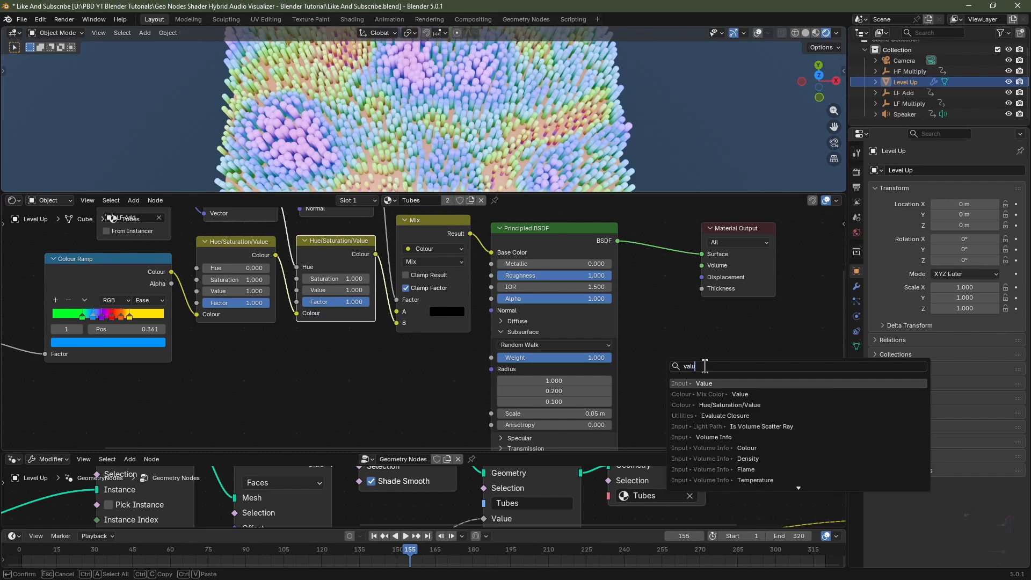
{"action": "left_click", "coordinate": [707, 383]}
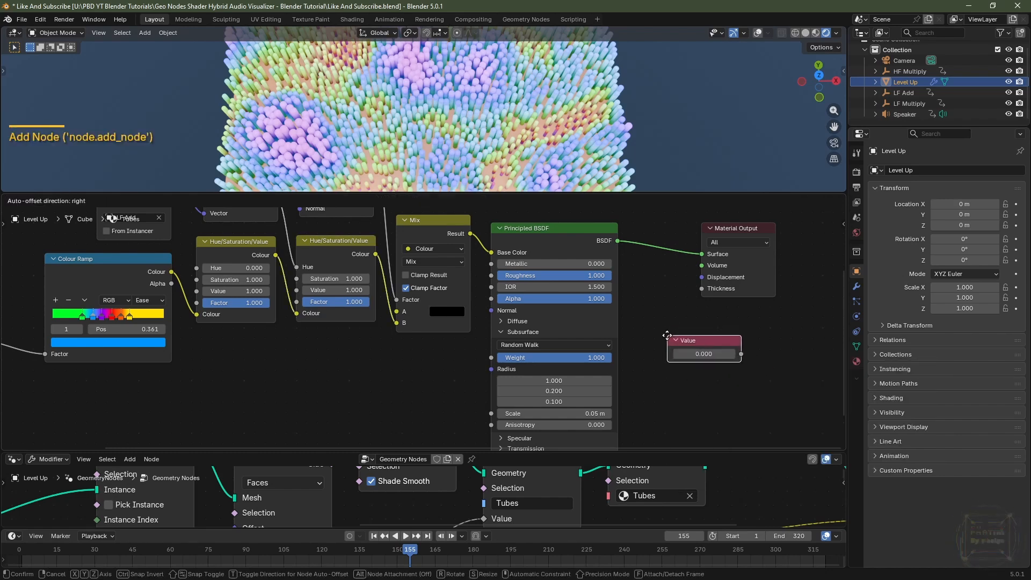
{"action": "left_click", "coordinate": [667, 336]}
{"action": "left_click_drag", "start_coordinate": [742, 353], "coordinate": [702, 289]}
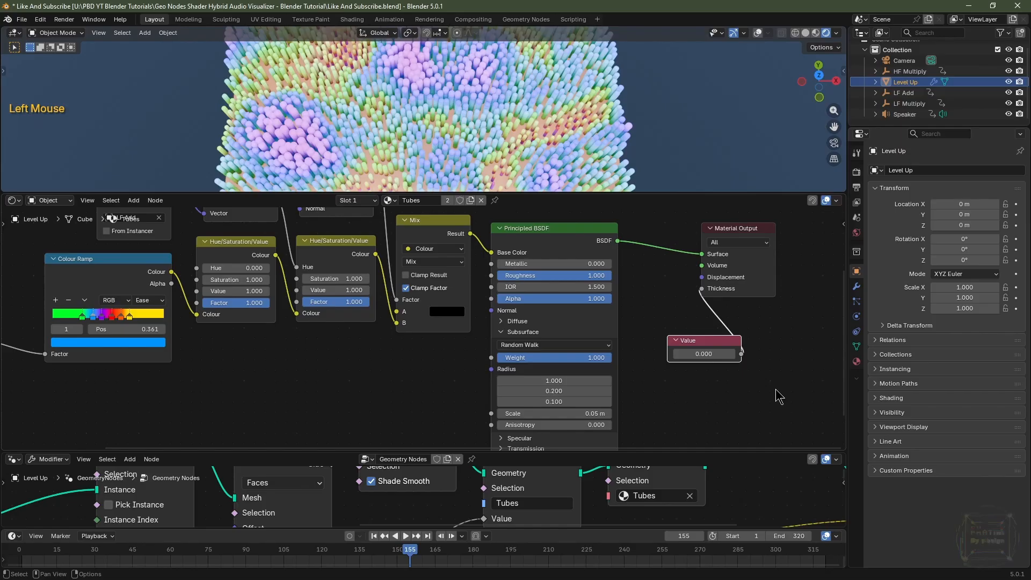
{"action": "double_click", "coordinate": [708, 353]}
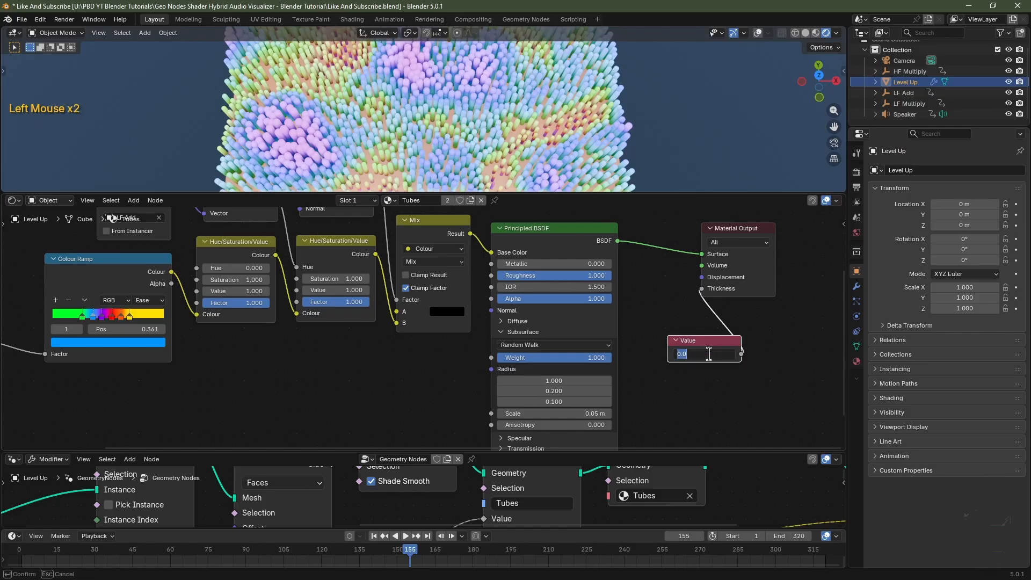
{"action": "type", "text": ".2"}
{"action": "key", "text": "Return"}
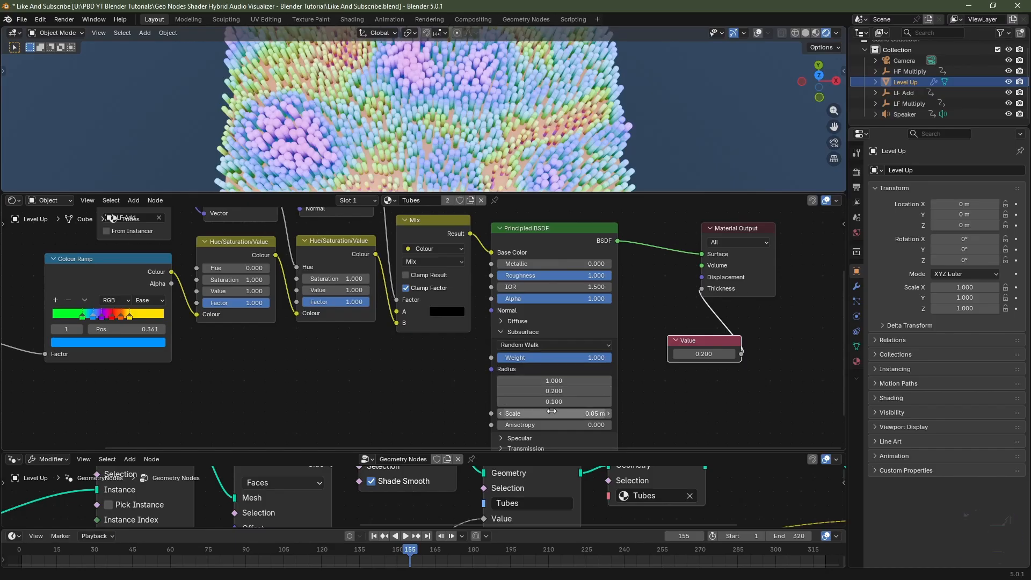
Set the Subsurface Scale to 0.5 m.
{"action": "left_click", "coordinate": [550, 413]}
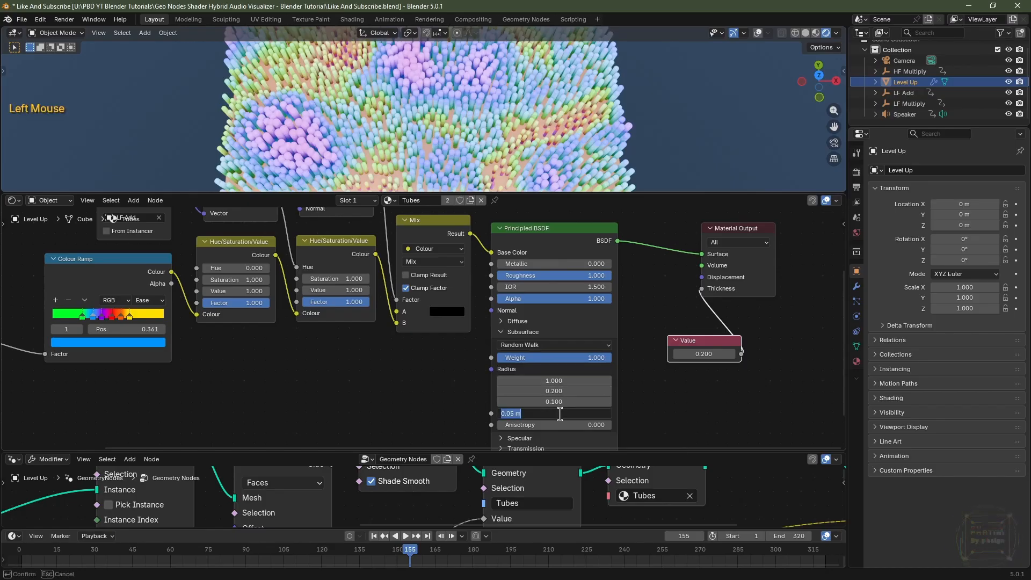
{"action": "key", "text": "BackSpace"}
{"action": "key", "text": "Return"}
Add a second Colour Ramp below the first and feed it the Attribute node's Factor.
{"action": "scroll", "coordinate": [395, 423], "scroll_direction": "down", "scroll_amount": 1}
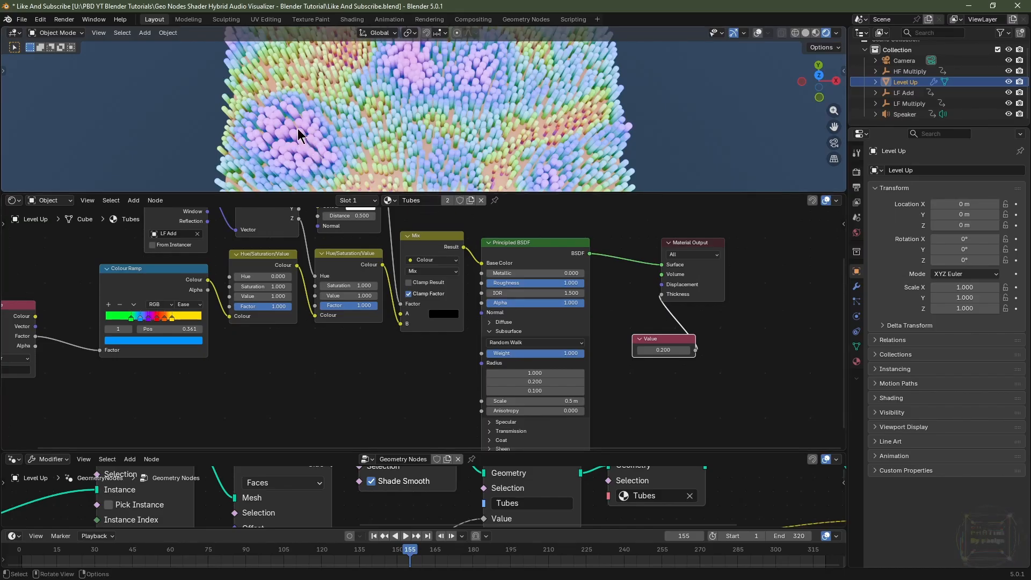
{"action": "middle_click_drag", "start_coordinate": [295, 378], "coordinate": [246, 372]}
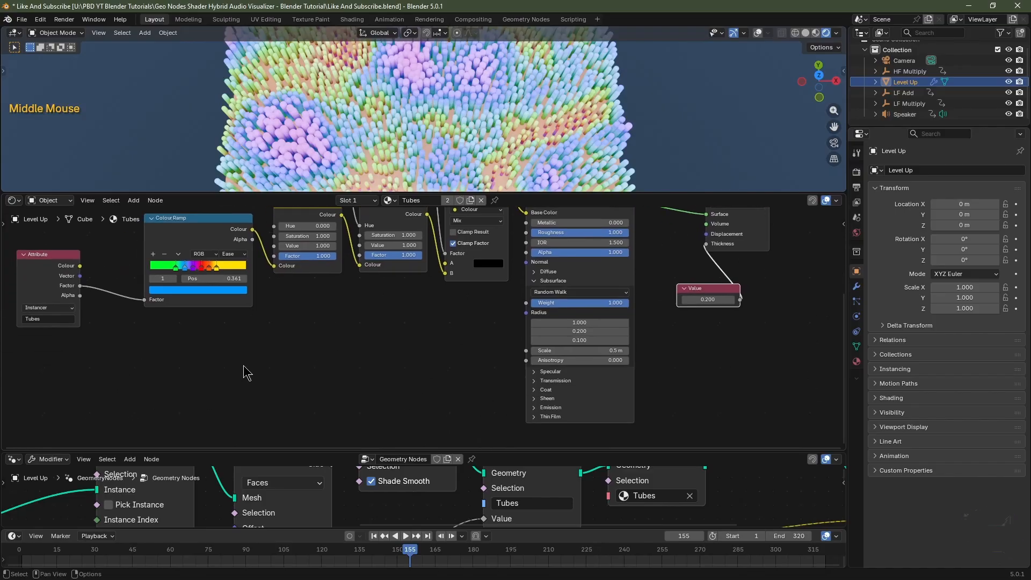
{"action": "key", "text": "shift+a"}
{"action": "mouse_move", "coordinate": [245, 365]}
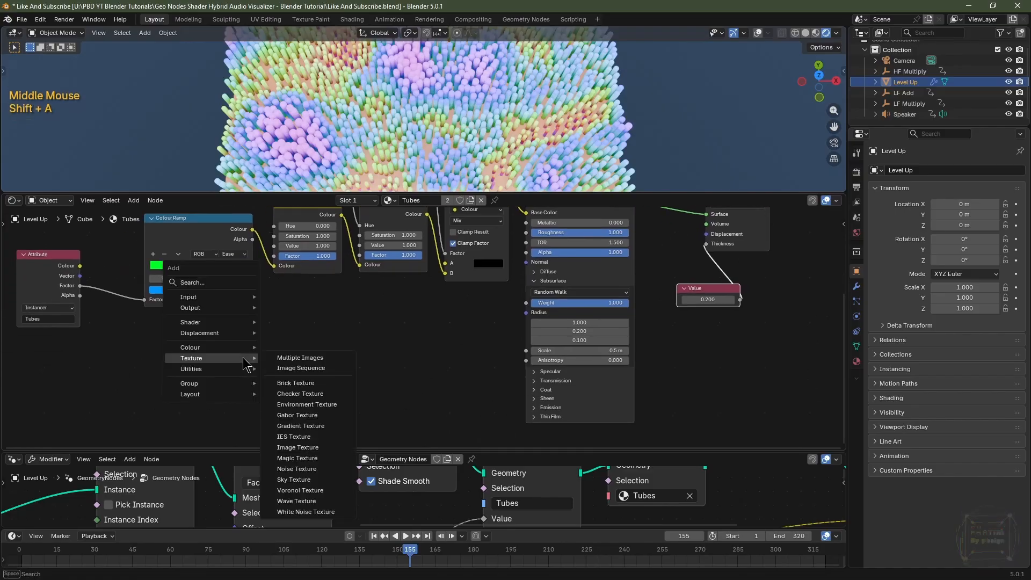
{"action": "type", "text": "colo"}
{"action": "left_click", "coordinate": [303, 445]}
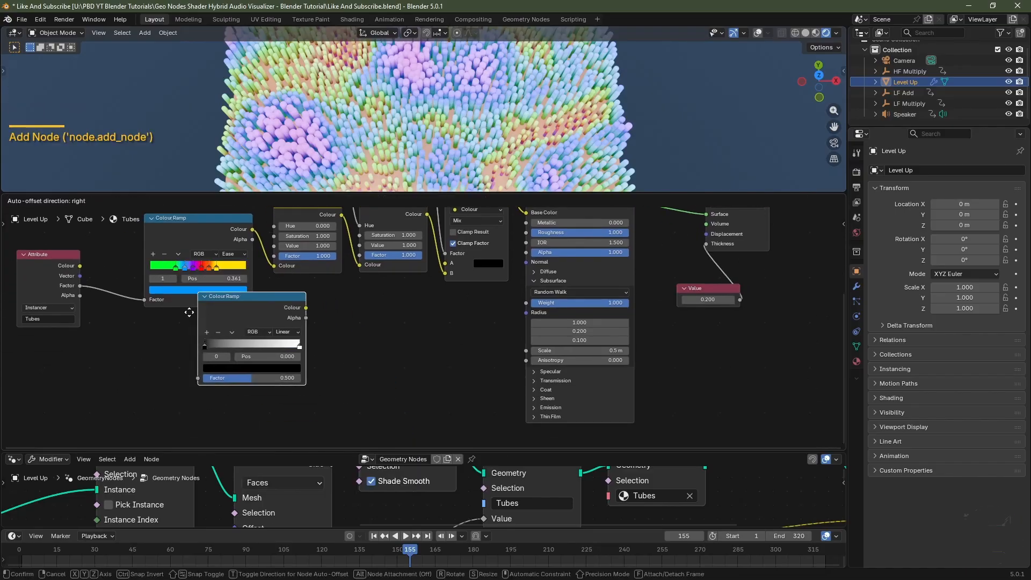
{"action": "left_click", "coordinate": [146, 346]}
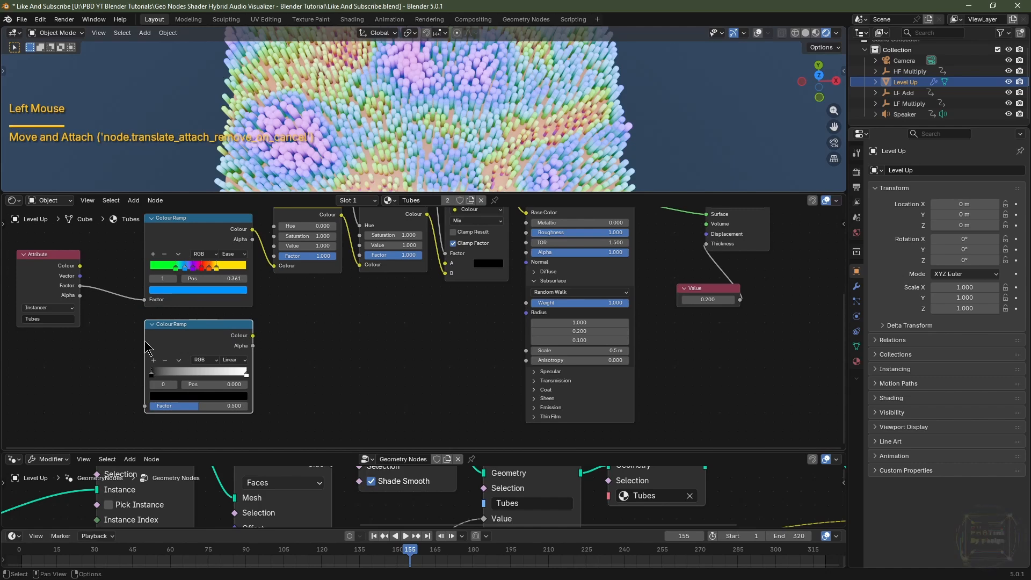
{"action": "left_click_drag", "start_coordinate": [80, 285], "coordinate": [144, 406]}
{"action": "key", "text": "ctrl+z"}
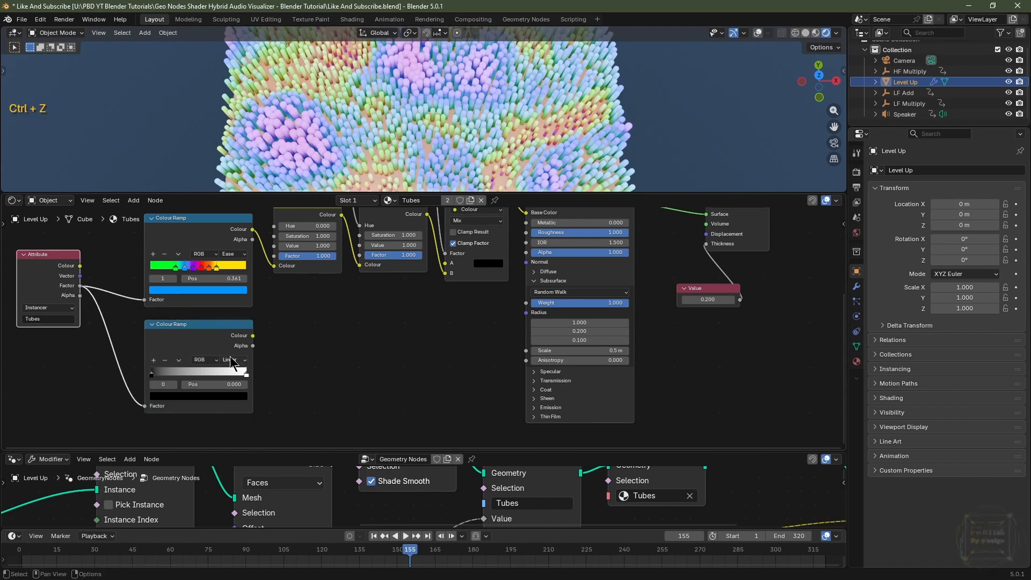
Add a black stop to the new Colour Ramp and switch its interpolation to B-Spline.
{"action": "left_click", "coordinate": [154, 359]}
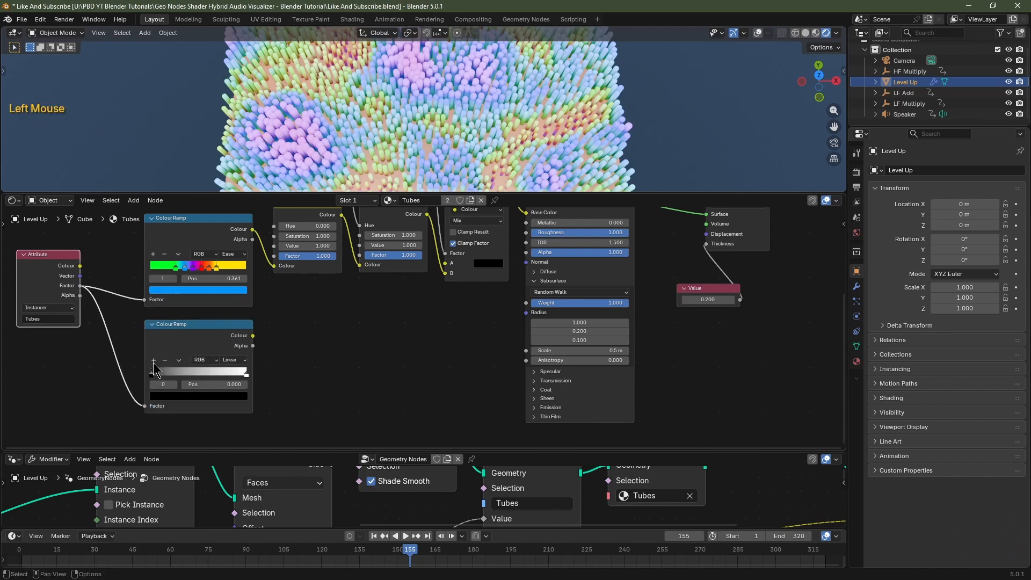
{"action": "left_click", "coordinate": [206, 400]}
{"action": "scroll", "coordinate": [207, 283], "scroll_direction": "down", "scroll_amount": 6}
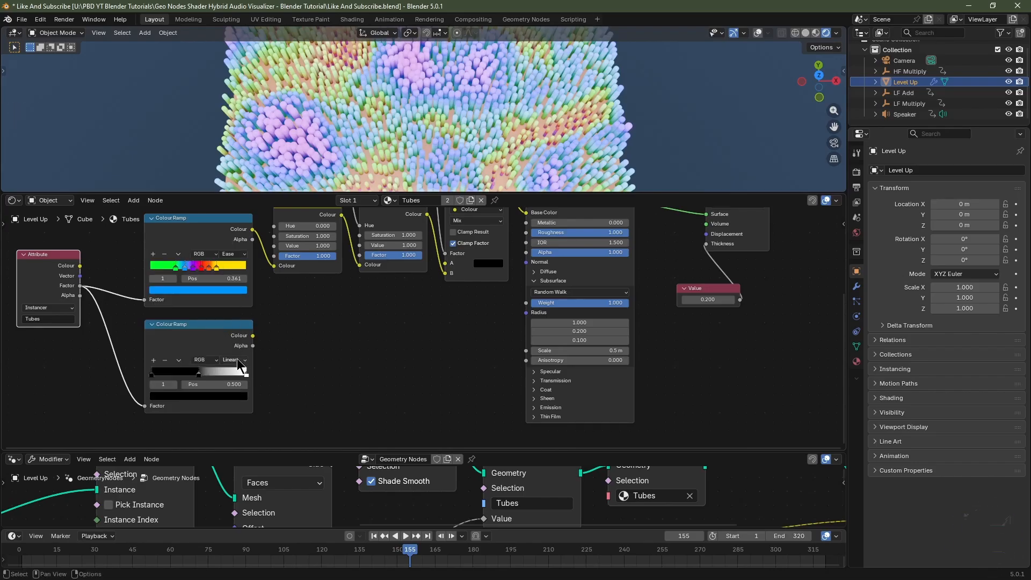
{"action": "left_click", "coordinate": [236, 360]}
{"action": "left_click", "coordinate": [247, 412]}
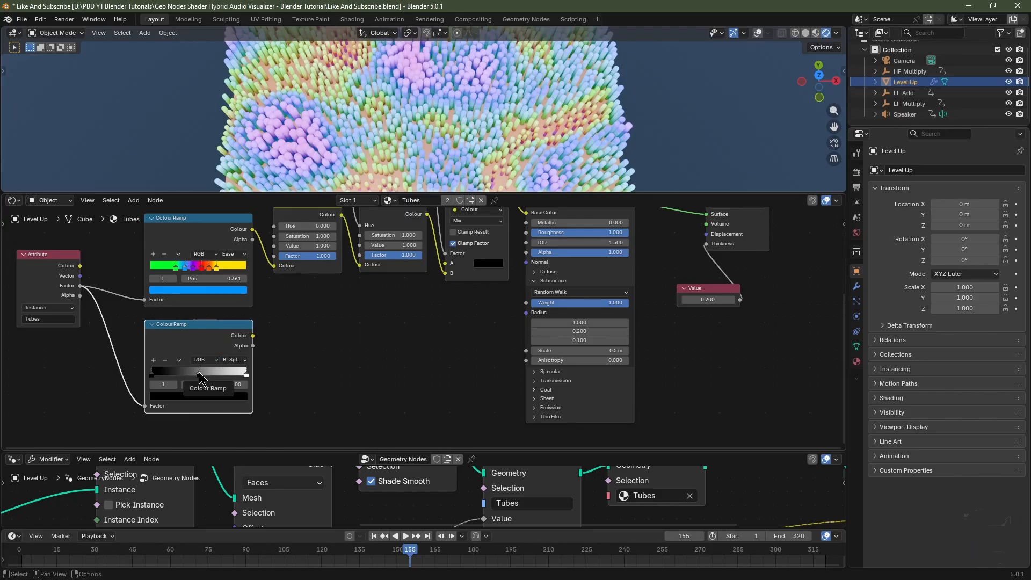
Move the new ramp's selected stop to position 0.8 and its first stop to 0.7.
{"action": "left_click", "coordinate": [218, 385]}
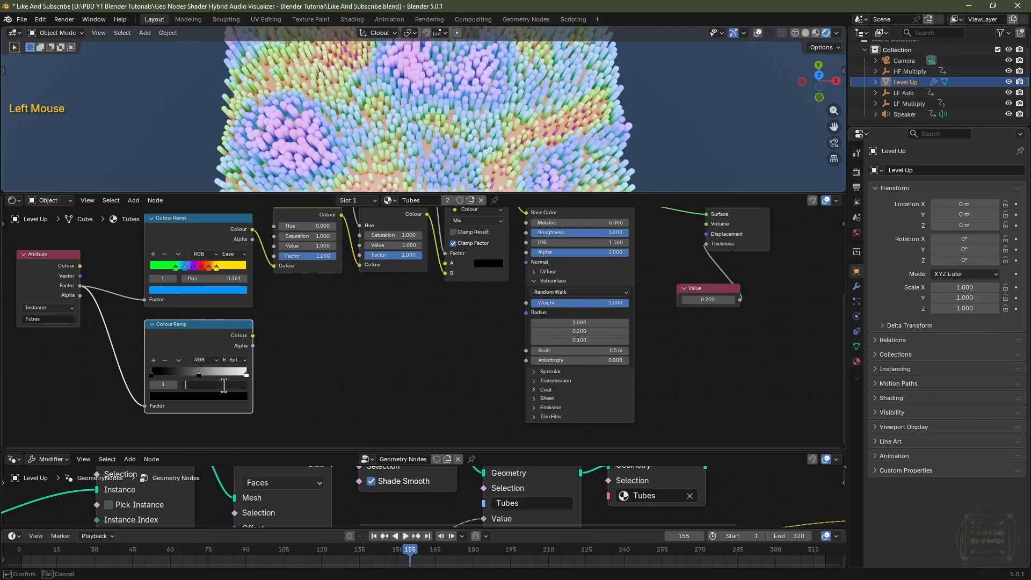
{"action": "type", "text": ".8"}
{"action": "key", "text": "Return"}
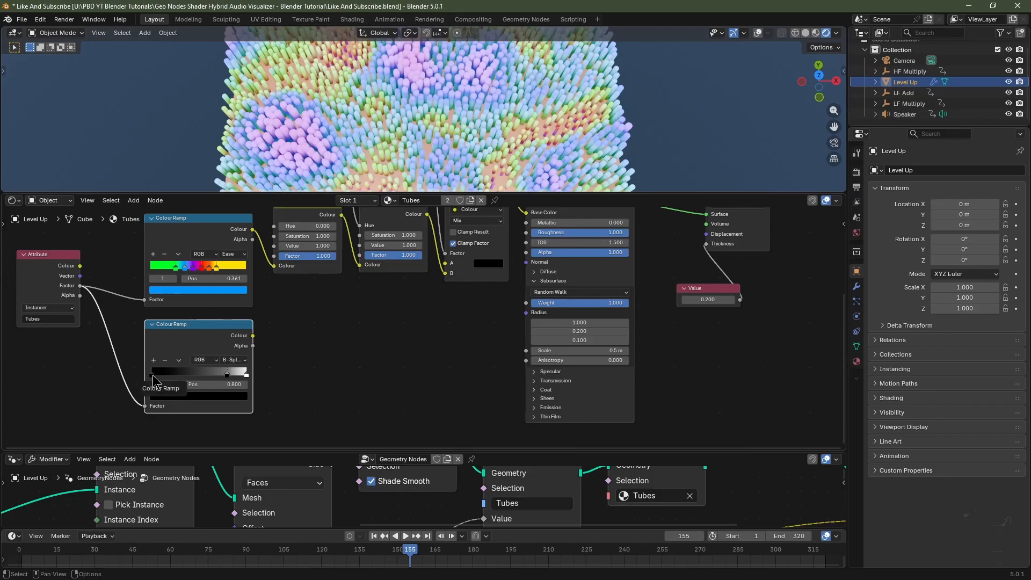
{"action": "left_click", "coordinate": [152, 376]}
{"action": "double_click", "coordinate": [228, 385]}
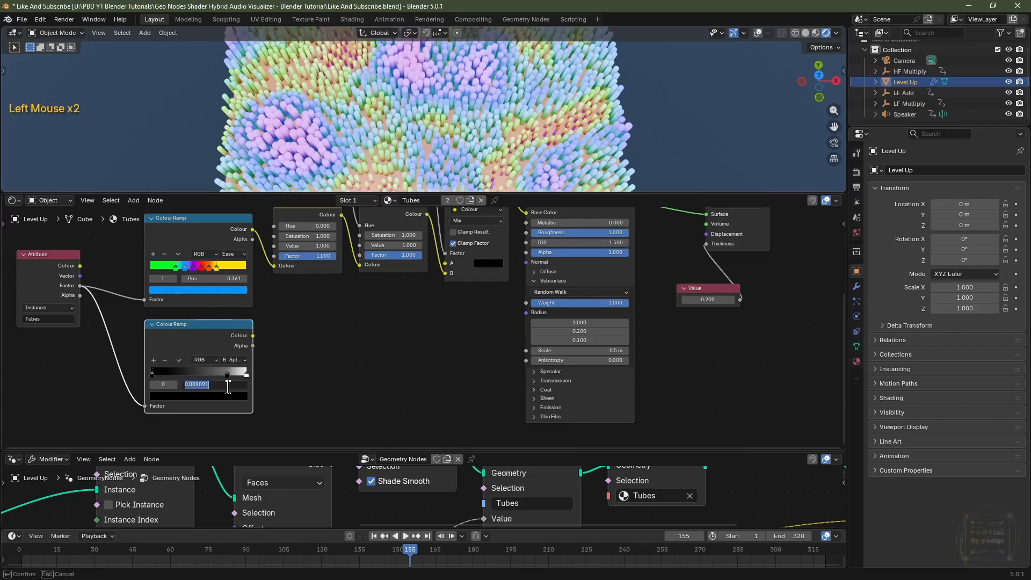
{"action": "key", "text": "BackSpace"}
{"action": "type", "text": ".7"}
{"action": "key", "text": "Return"}
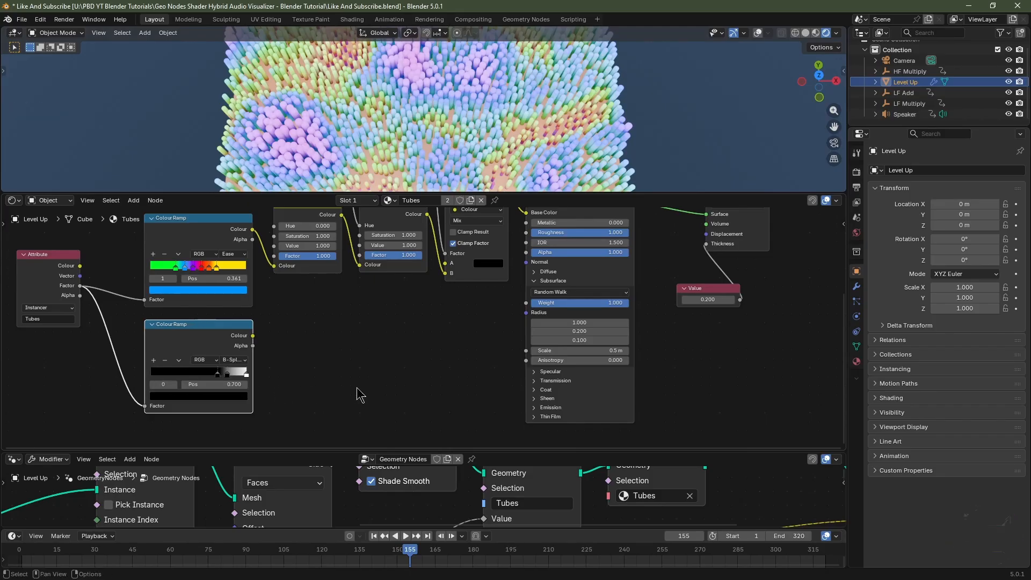
Drive Emission Strength with the new ramp's Colour and Emission Colour with the second Hue/Saturation/Value output.
{"action": "left_click", "coordinate": [534, 408]}
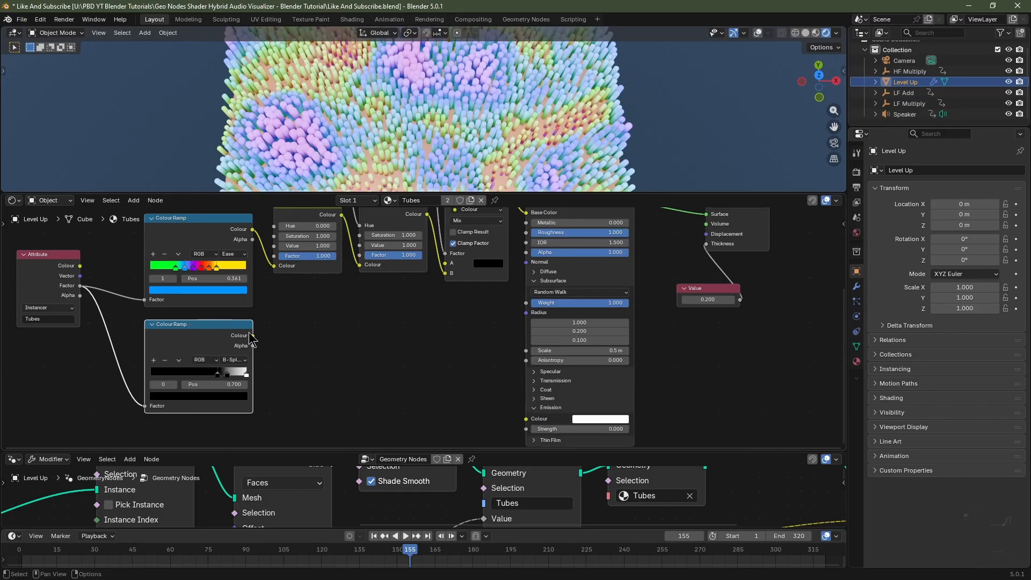
{"action": "left_click_drag", "start_coordinate": [252, 336], "coordinate": [519, 429]}
{"action": "scroll", "coordinate": [516, 422], "scroll_direction": "down", "scroll_amount": 1}
{"action": "middle_click_drag", "start_coordinate": [516, 421], "coordinate": [510, 416]}
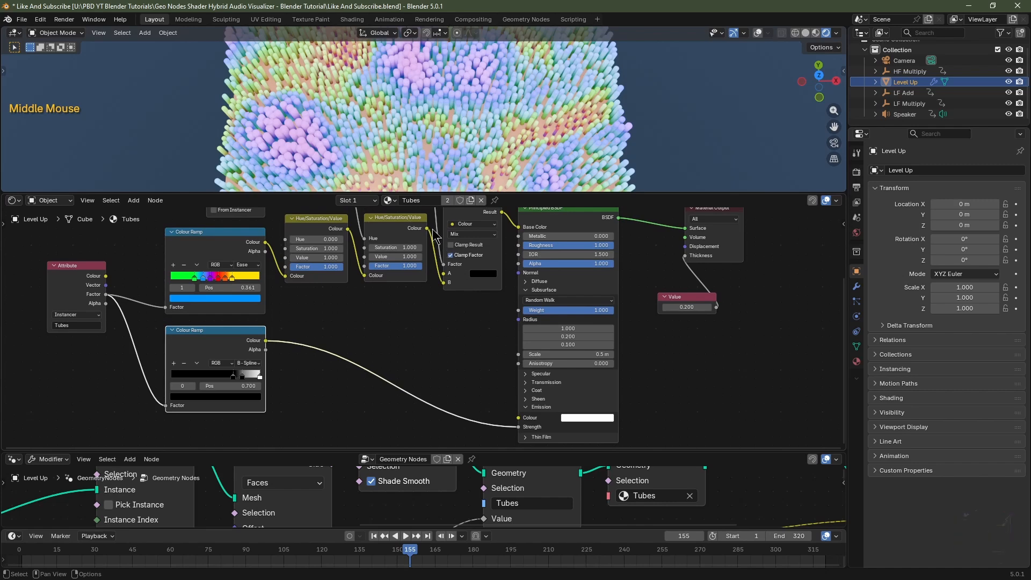
{"action": "left_click_drag", "start_coordinate": [427, 228], "coordinate": [519, 418]}
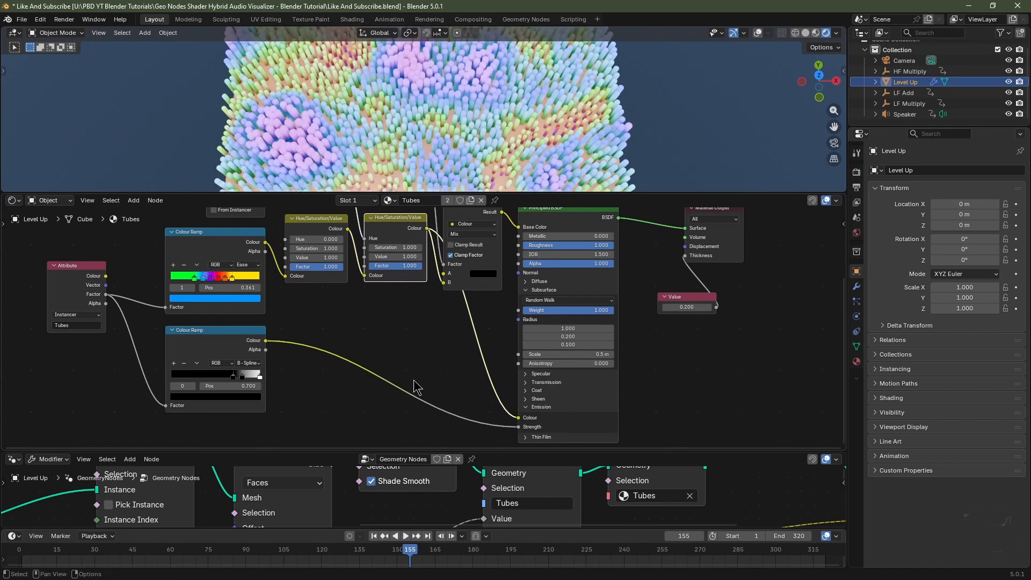
Insert a Math node set to Multiply by 250 between the new ramp and Emission Strength.
{"action": "key", "text": "shift+a"}
{"action": "mouse_move", "coordinate": [415, 381]}
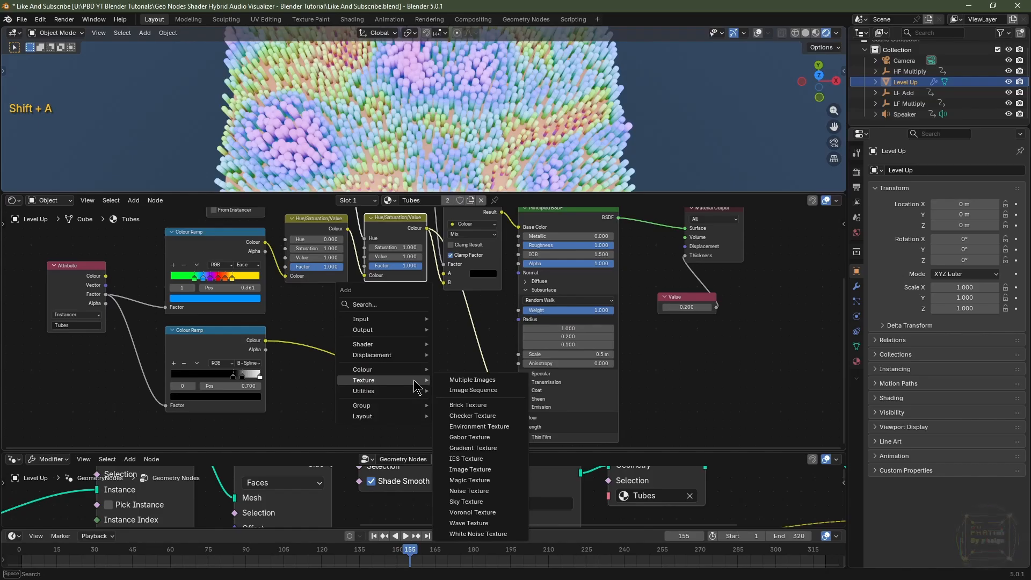
{"action": "type", "text": "math"}
{"action": "left_click", "coordinate": [449, 402]}
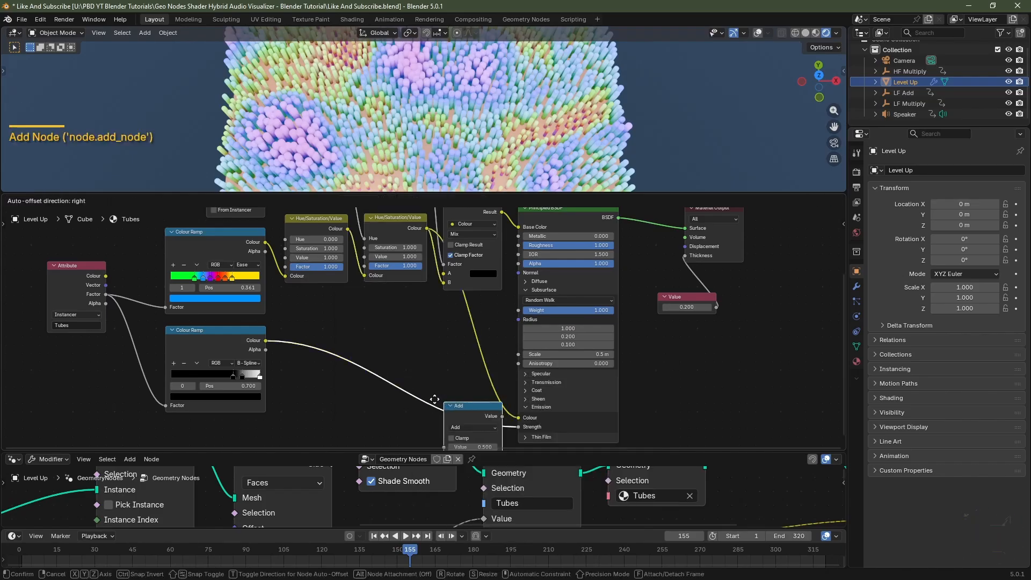
{"action": "left_click", "coordinate": [291, 333]}
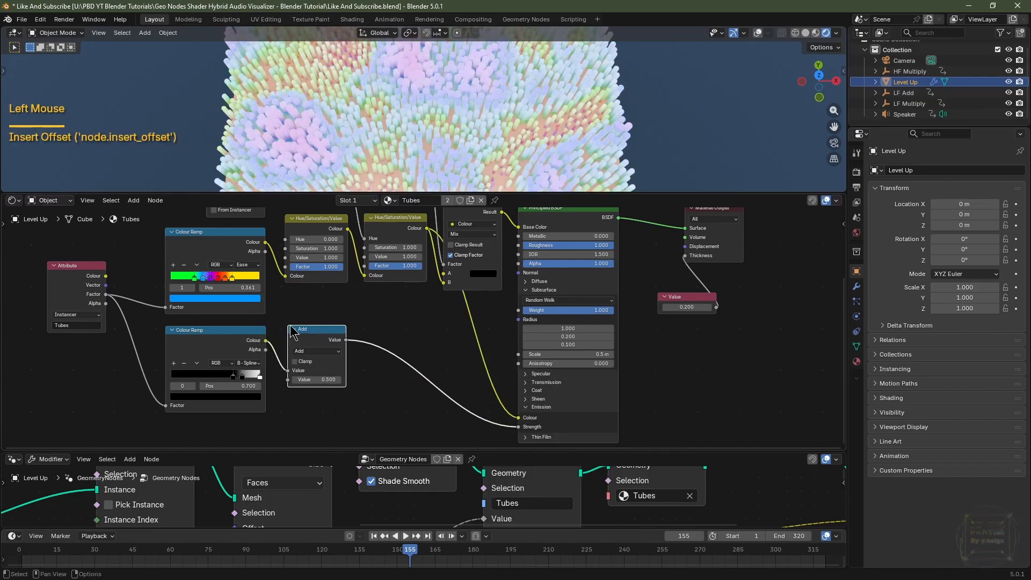
{"action": "left_click", "coordinate": [314, 349]}
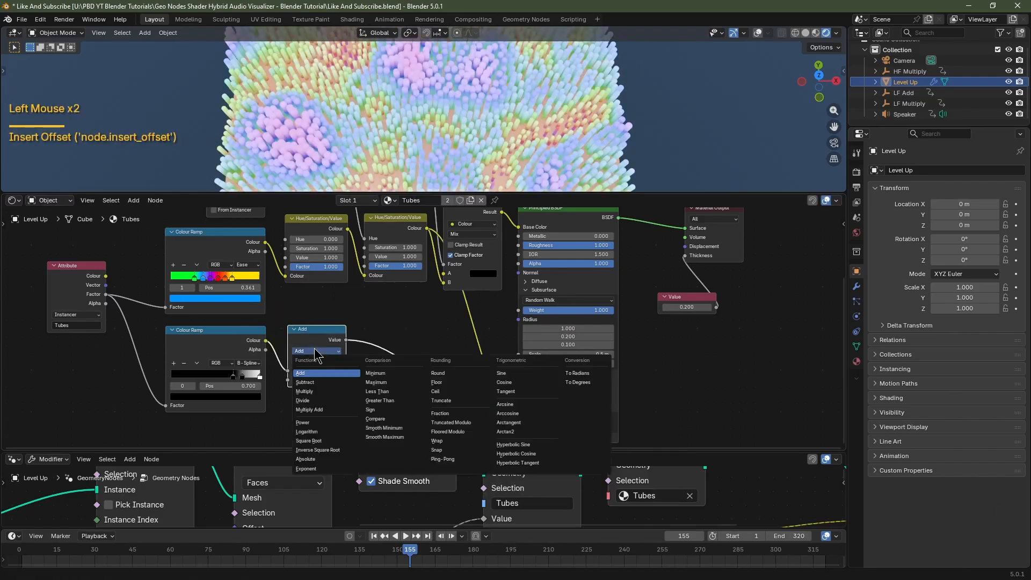
{"action": "left_click", "coordinate": [304, 392]}
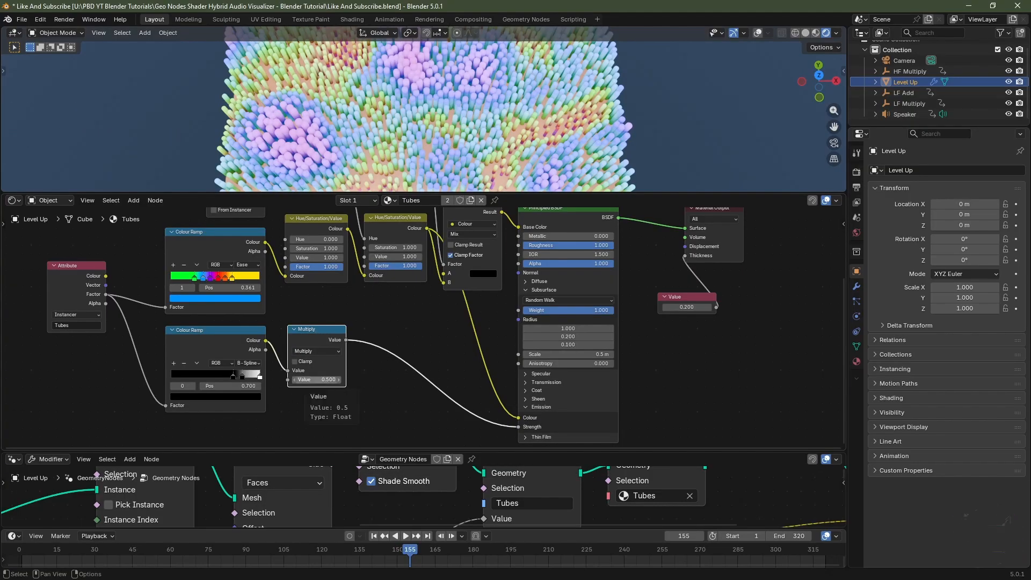
{"action": "left_click", "coordinate": [318, 379]}
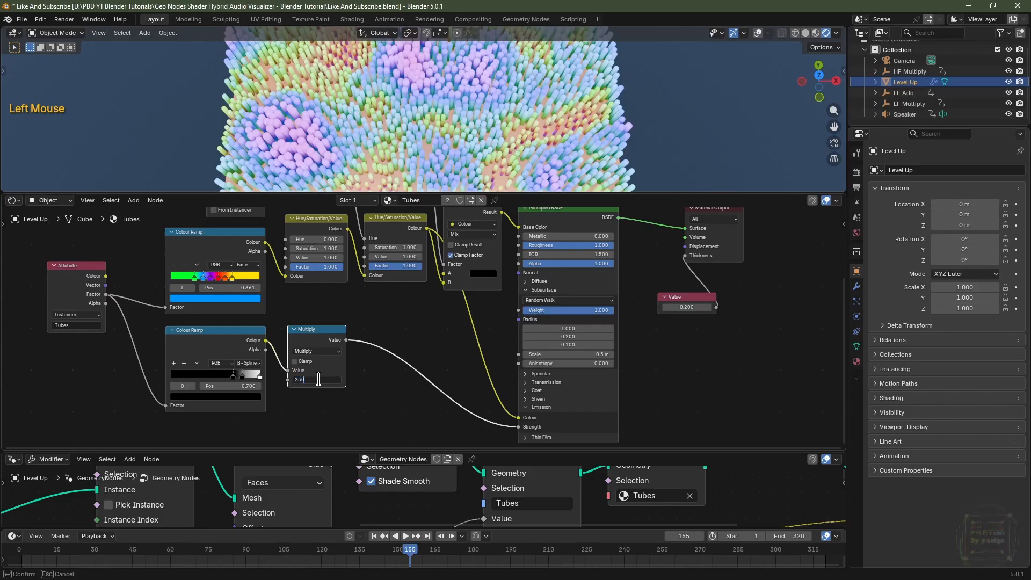
{"action": "key", "text": "Return"}
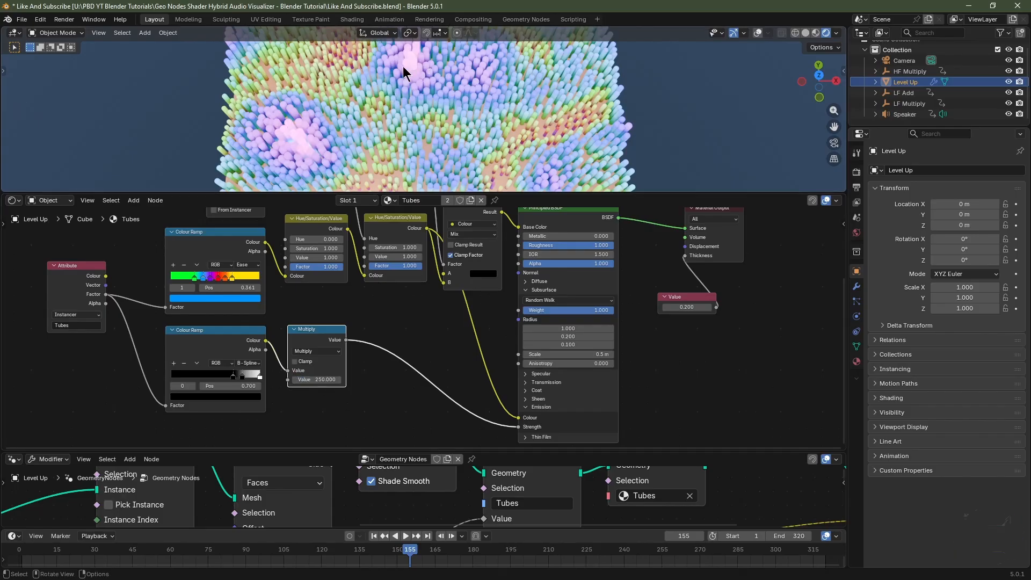
Select all nodes of the tube material and copy them.
{"action": "scroll", "coordinate": [424, 322], "scroll_direction": "down", "scroll_amount": 2}
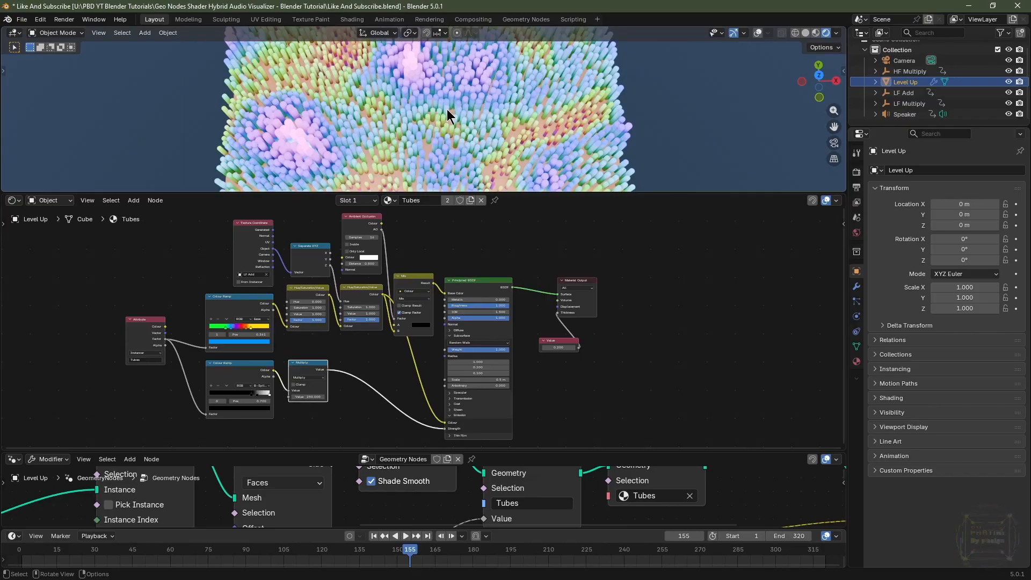
{"action": "left_click_drag", "start_coordinate": [496, 212], "coordinate": [123, 424]}
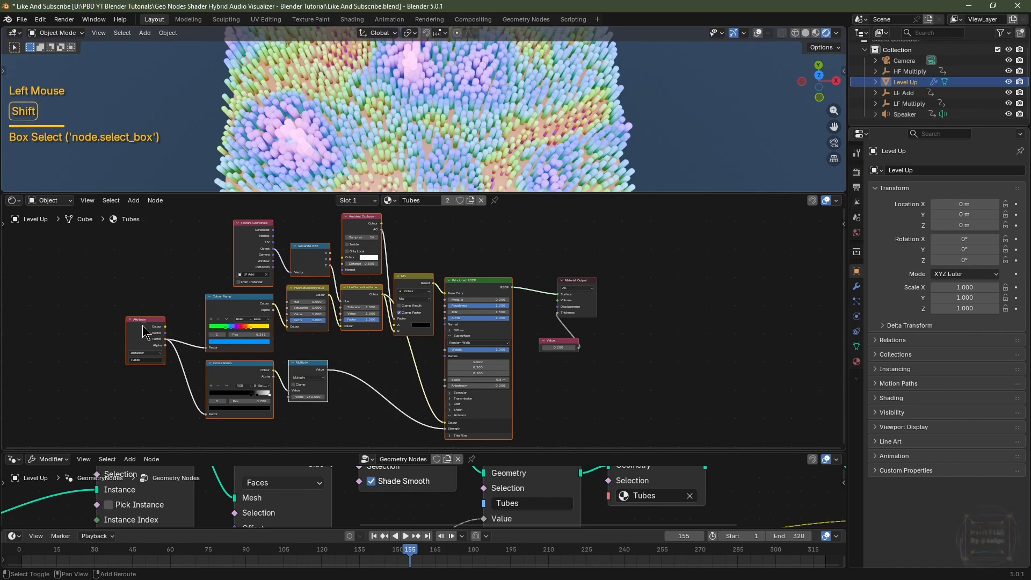
{"action": "left_click", "coordinate": [142, 324], "text": "shift"}
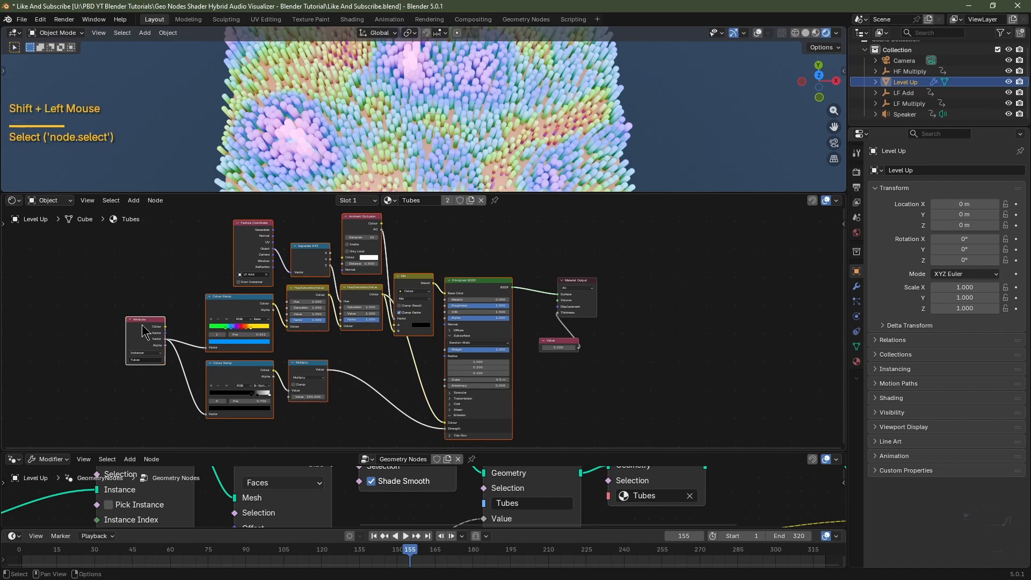
{"action": "key", "text": "ctrl+c"}
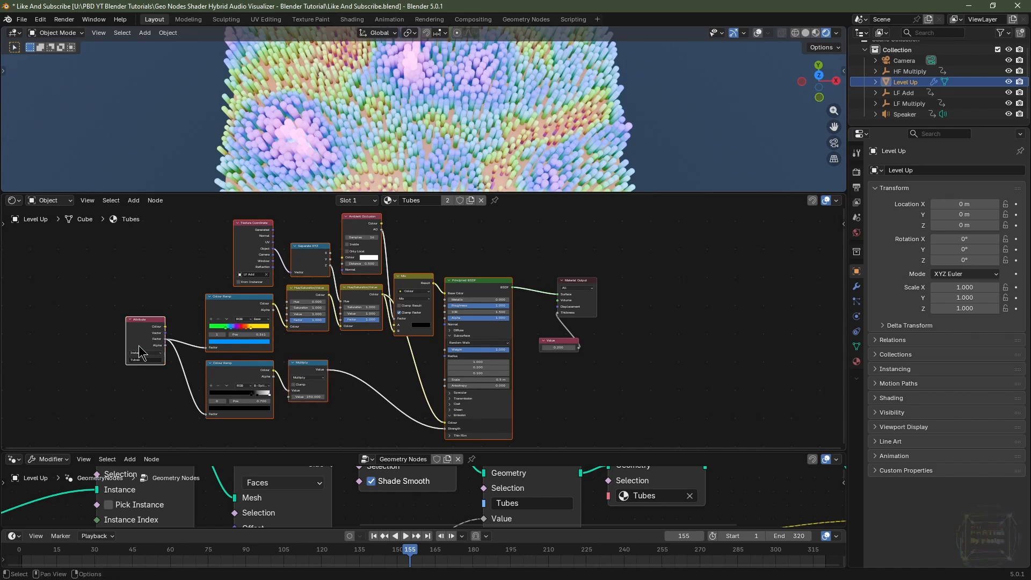
Switch to the Plane material slot and delete its Principled BSDF node.
{"action": "left_click", "coordinate": [856, 361]}
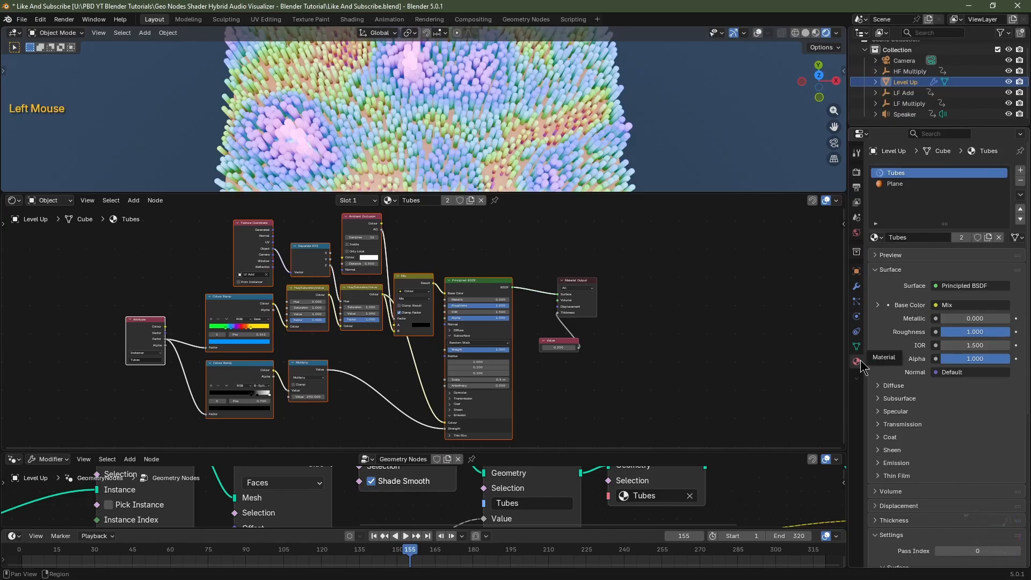
{"action": "left_click", "coordinate": [906, 184]}
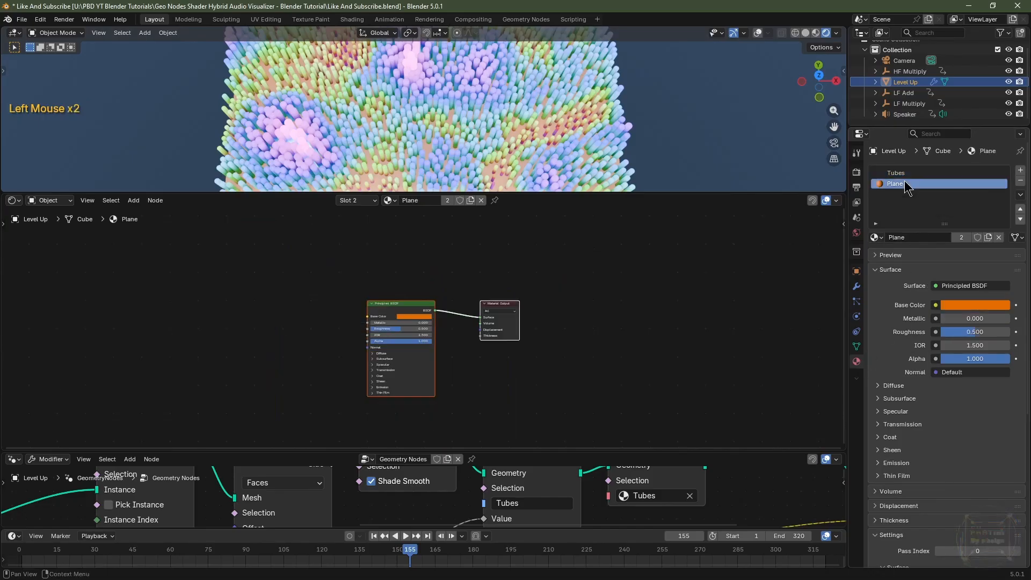
{"action": "left_click", "coordinate": [413, 310]}
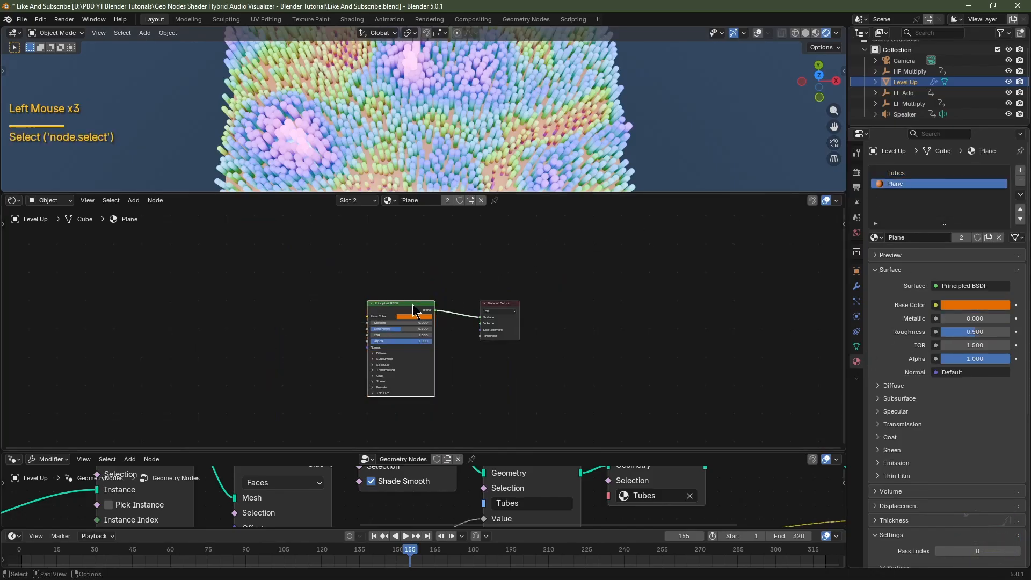
{"action": "key", "text": "Delete"}
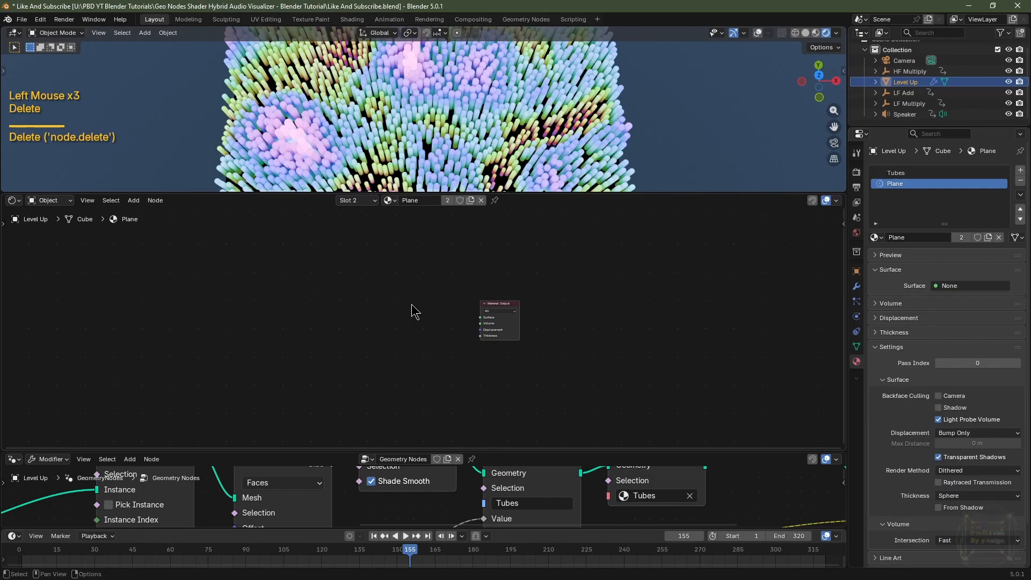
Paste the copied tube nodes into the Plane material and connect the pasted Principled BSDF to the Material Output surface.
{"action": "key", "text": "ctrl+v"}
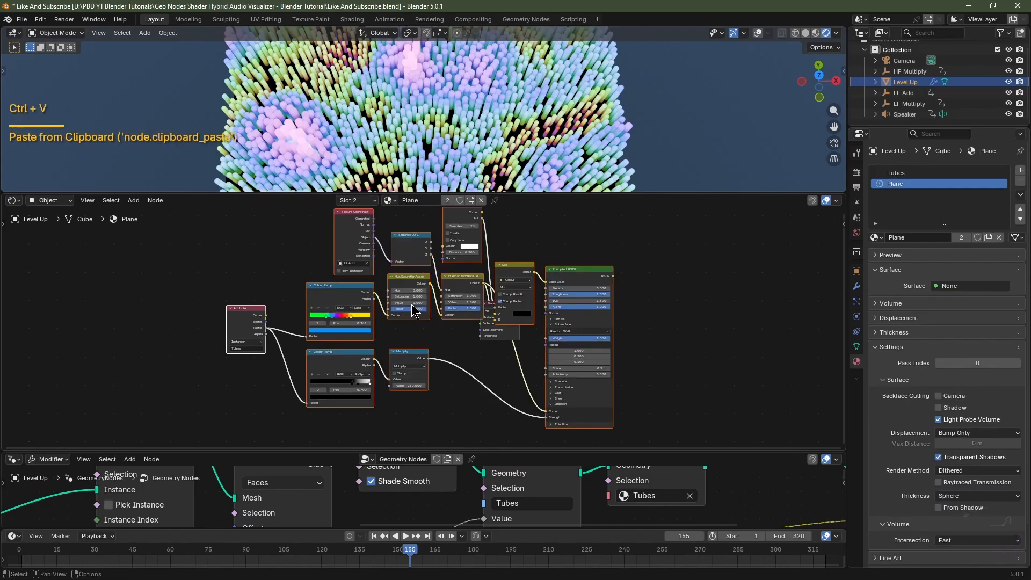
{"action": "left_click", "coordinate": [493, 340]}
{"action": "key", "text": "g"}
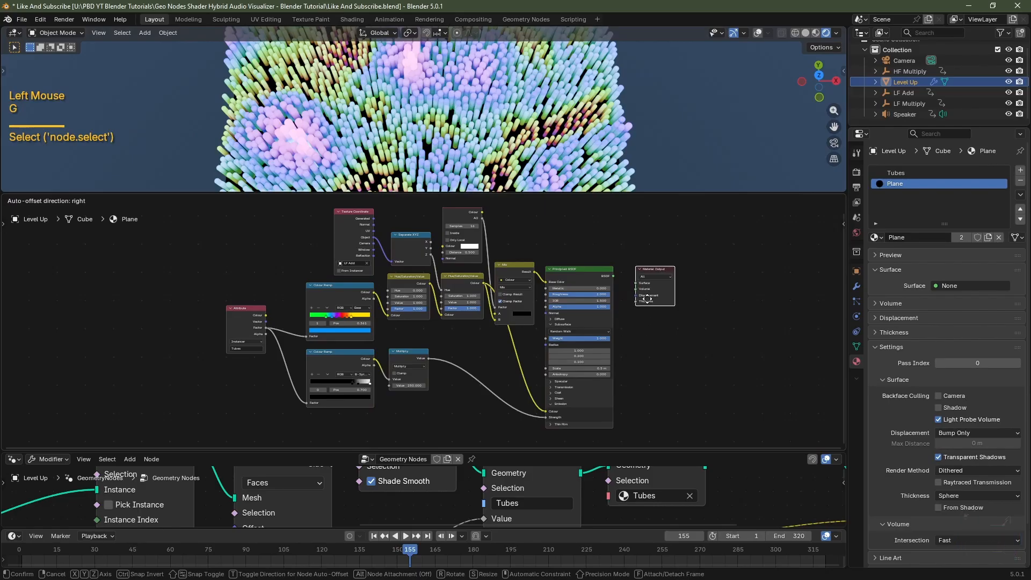
{"action": "left_click", "coordinate": [647, 298]}
{"action": "scroll", "coordinate": [644, 301], "scroll_direction": "up", "scroll_amount": 3}
{"action": "middle_click_drag", "start_coordinate": [678, 274], "coordinate": [496, 271]}
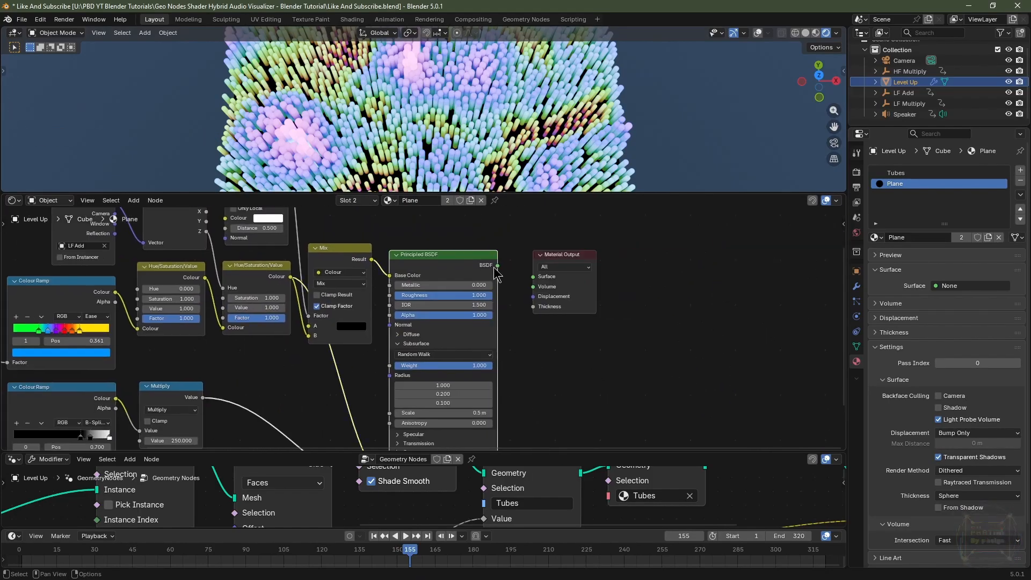
{"action": "left_click_drag", "start_coordinate": [496, 265], "coordinate": [533, 276]}
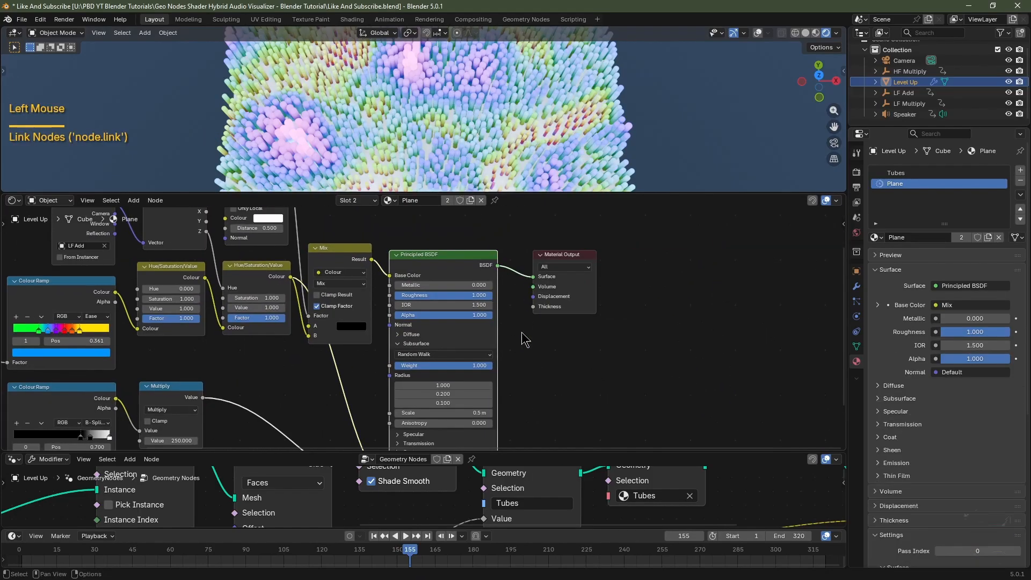
Delete the emission Colour Ramp and Multiply nodes from the Plane material.
{"action": "scroll", "coordinate": [341, 408], "scroll_direction": "down", "scroll_amount": 3}
{"action": "middle_click_drag", "start_coordinate": [340, 407], "coordinate": [483, 349]}
{"action": "scroll", "coordinate": [483, 349], "scroll_direction": "left", "scroll_amount": 3}
{"action": "scroll", "coordinate": [519, 356], "scroll_direction": "up", "scroll_amount": 5}
{"action": "left_click_drag", "start_coordinate": [522, 411], "coordinate": [270, 321]}
{"action": "key", "text": "Delete"}
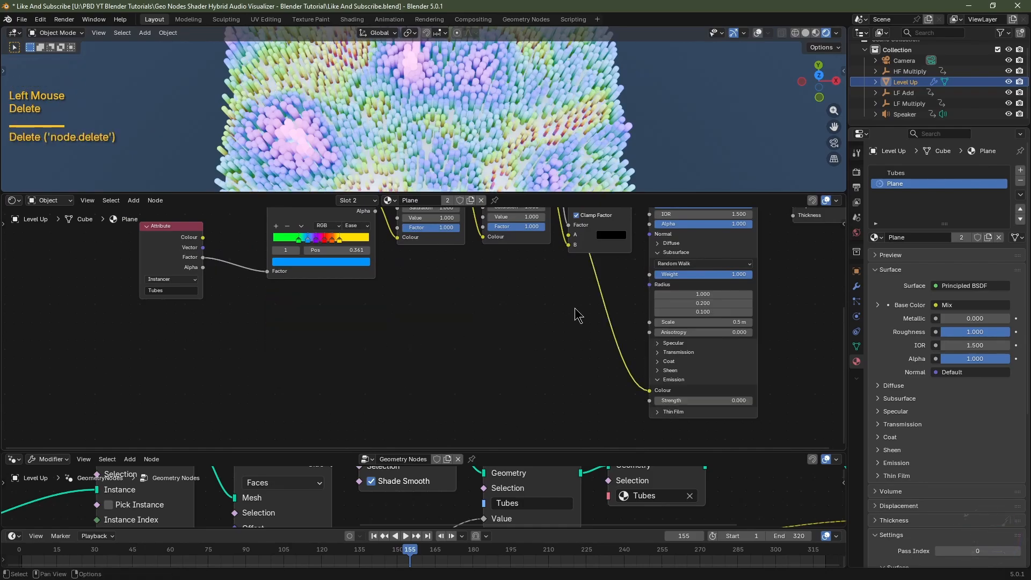
Cut the link feeding Emission Colour and collapse the Principled BSDF's Emission section.
{"action": "right_click_drag", "start_coordinate": [626, 303], "coordinate": [594, 352], "text": "ctrl"}
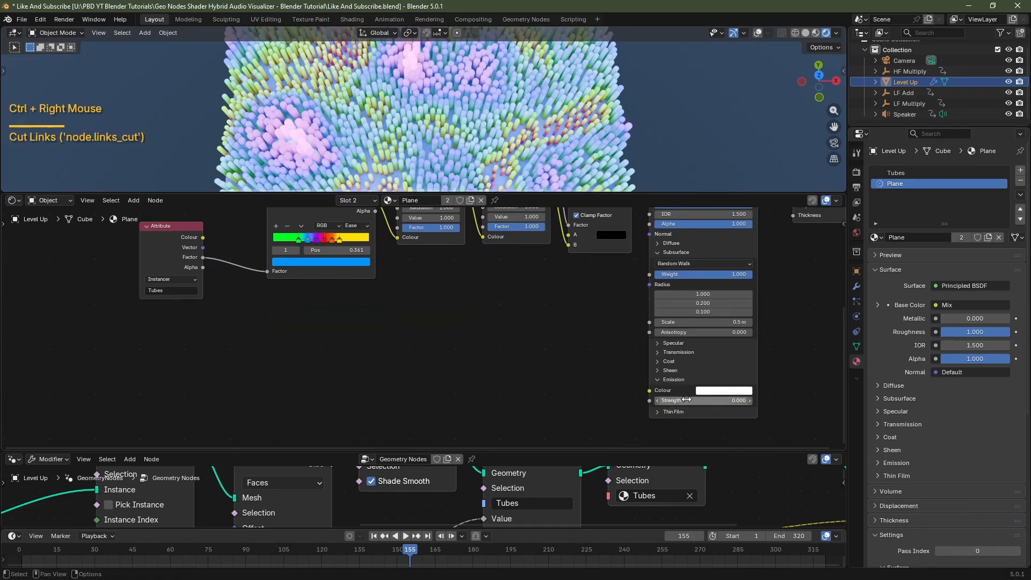
{"action": "left_click", "coordinate": [660, 379]}
{"action": "middle_click_drag", "start_coordinate": [788, 287], "coordinate": [781, 375]}
Set the Plane material's Subsurface Weight to 0 and collapse the Subsurface section.
{"action": "scroll", "coordinate": [781, 374], "scroll_direction": "up", "scroll_amount": 1}
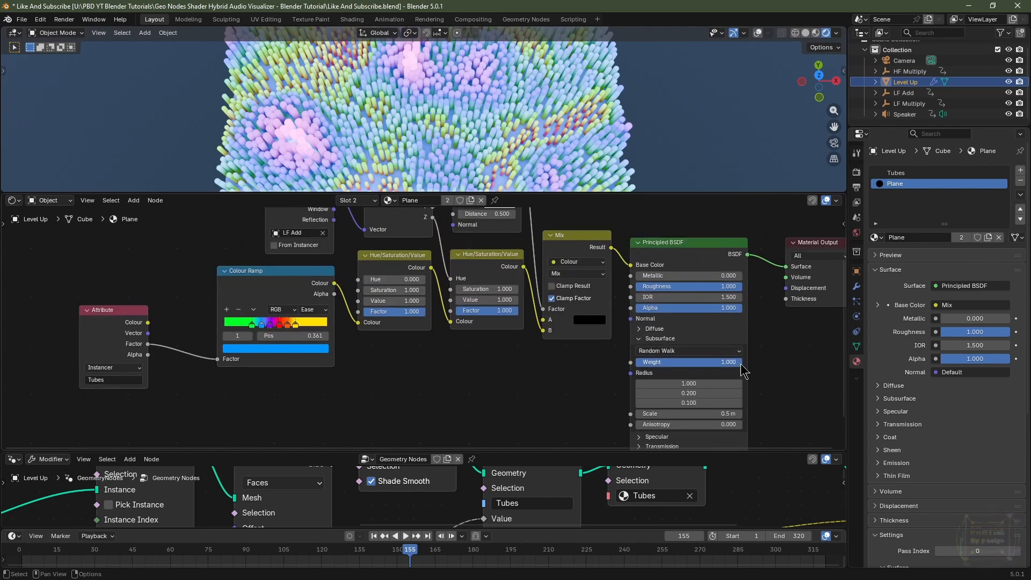
{"action": "left_click_drag", "start_coordinate": [735, 370], "coordinate": [636, 370]}
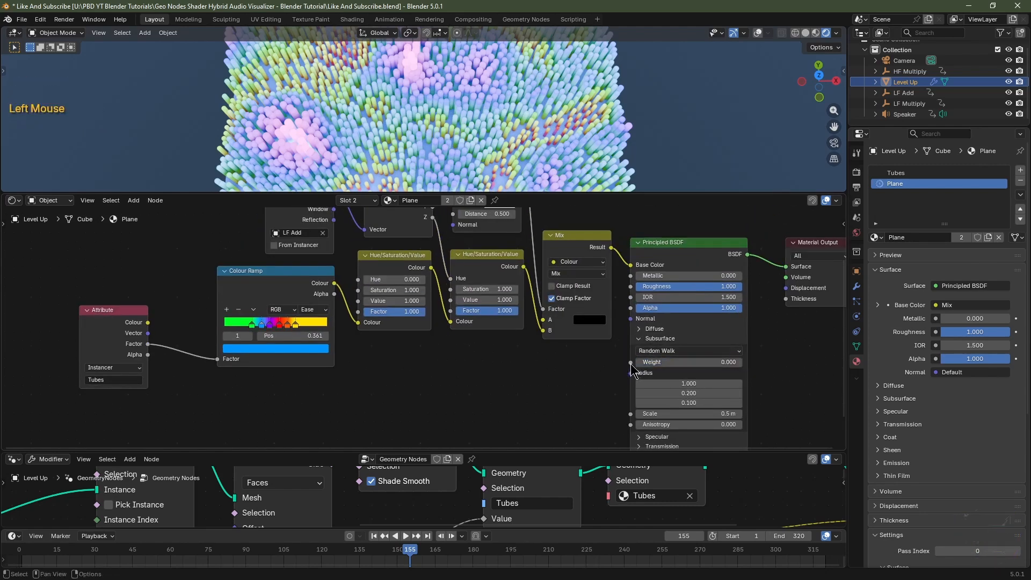
{"action": "left_click", "coordinate": [648, 342]}
{"action": "key", "text": "Home"}
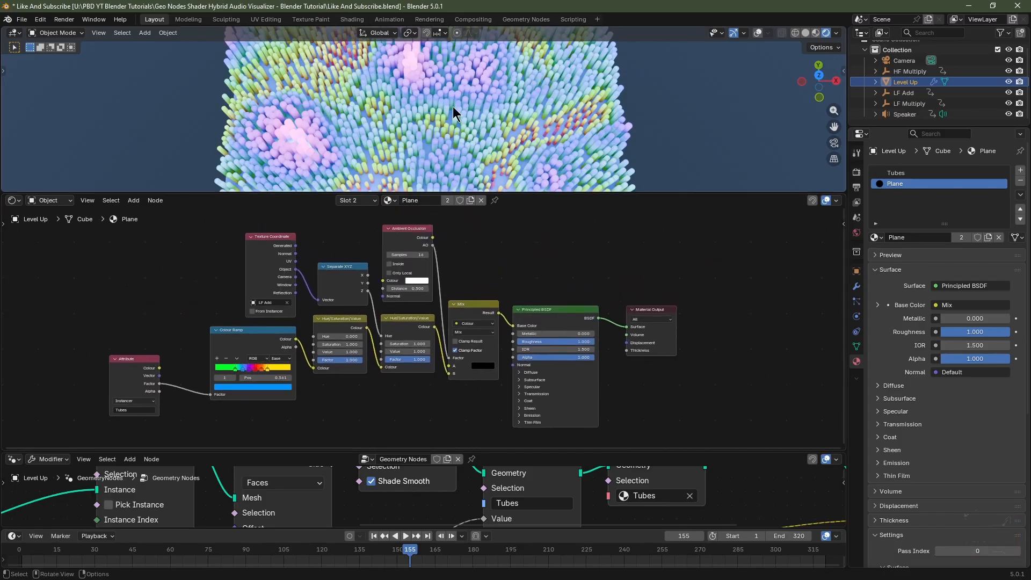
View the scene through the camera and play the animation.
{"action": "scroll", "coordinate": [539, 153], "scroll_direction": "down", "scroll_amount": 2}
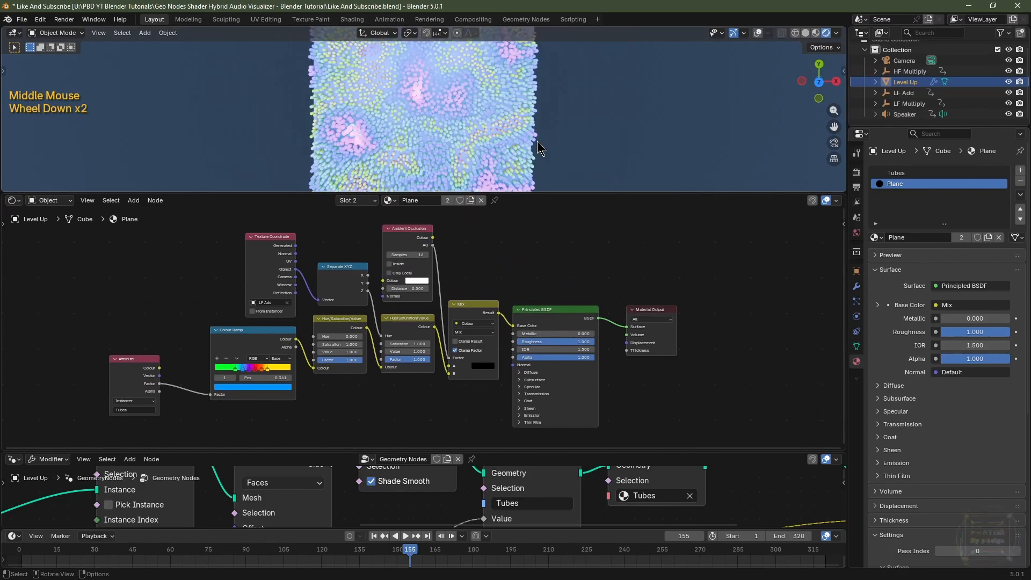
{"action": "key", "text": "KP_0"}
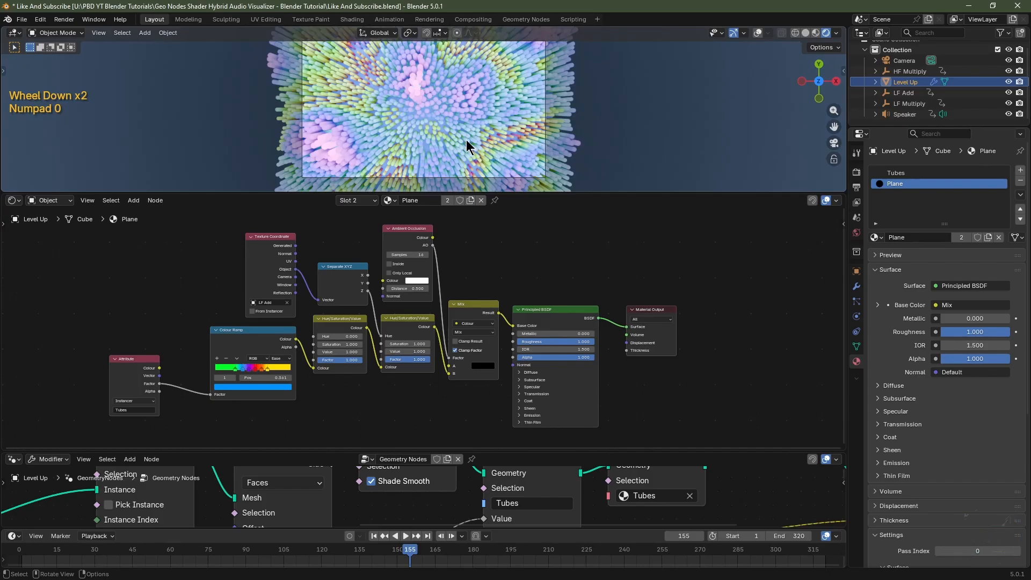
{"action": "key", "text": "space"}
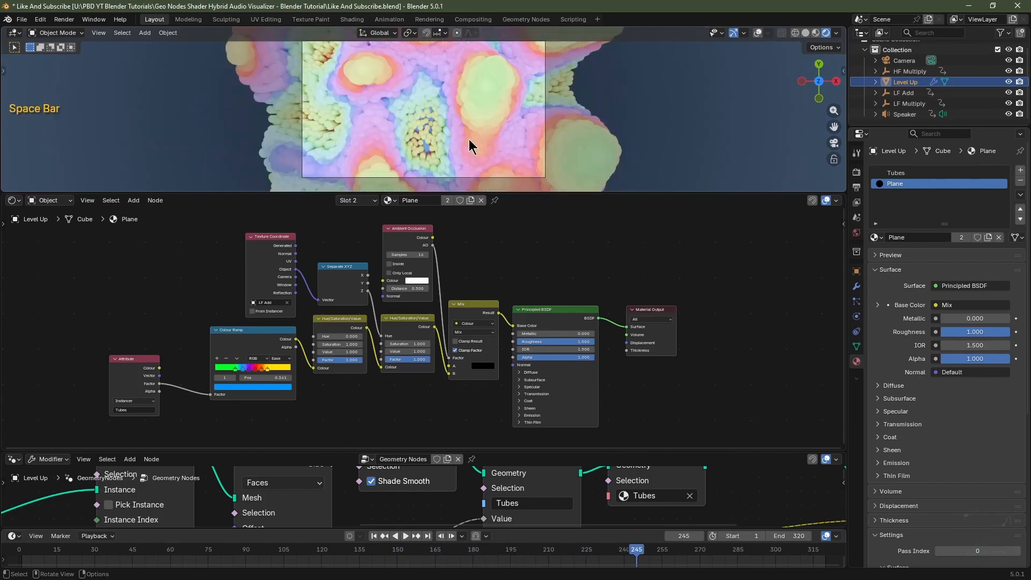
Remove the shader editor area and enlarge the 3D viewport above the geometry node editor.
{"action": "right_click", "coordinate": [544, 193]}
{"action": "left_click_drag", "start_coordinate": [544, 193], "coordinate": [544, 275]}
{"action": "key", "text": "Escape"}
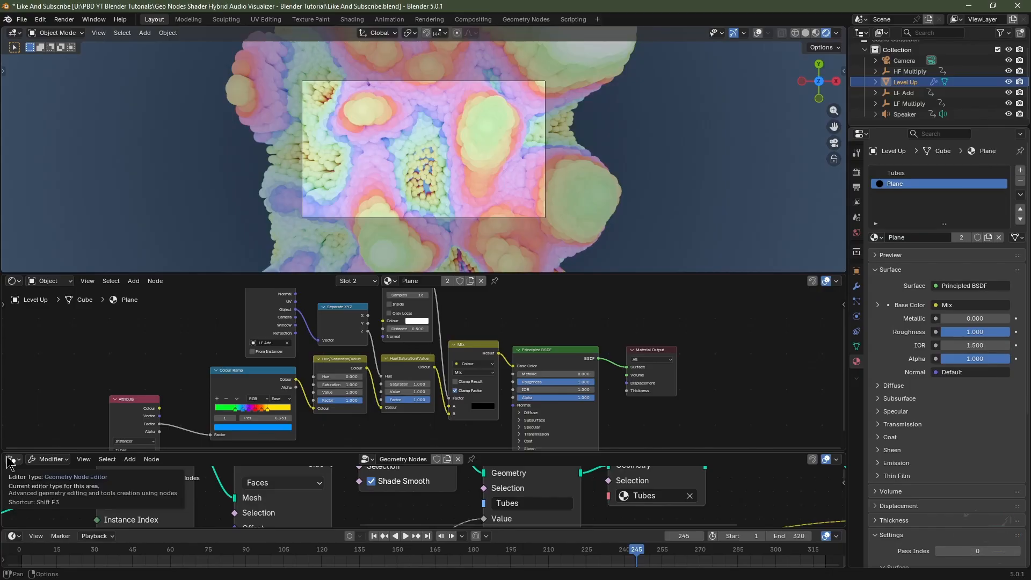
{"action": "left_click_drag", "start_coordinate": [5, 455], "coordinate": [11, 446]}
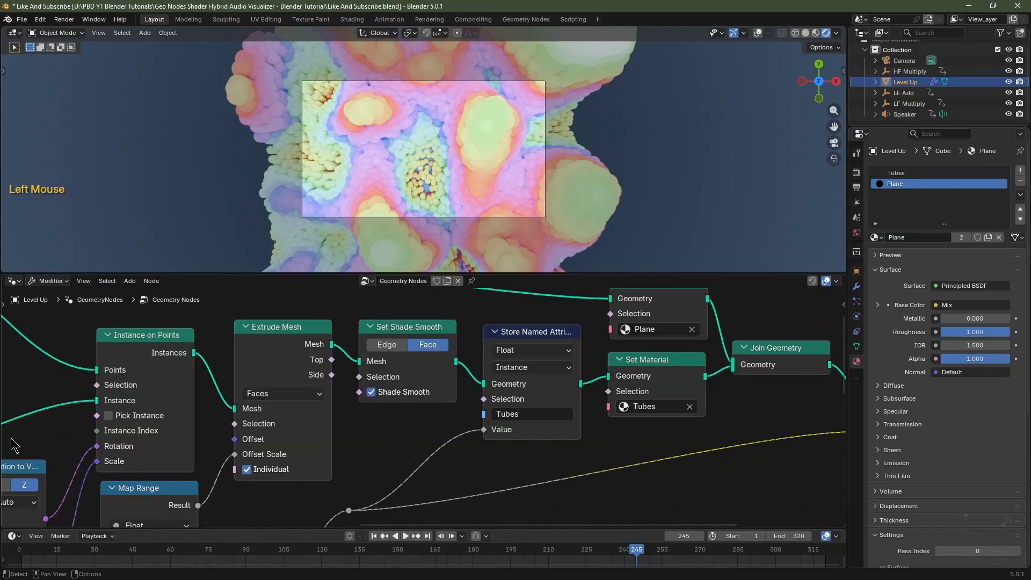
{"action": "scroll", "coordinate": [420, 405], "scroll_direction": "down", "scroll_amount": 3}
{"action": "middle_click_drag", "start_coordinate": [376, 409], "coordinate": [429, 384]}
{"action": "scroll", "coordinate": [429, 384], "scroll_direction": "down", "scroll_amount": 3}
{"action": "middle_click_drag", "start_coordinate": [429, 387], "coordinate": [478, 357]}
{"action": "left_click_drag", "start_coordinate": [542, 273], "coordinate": [561, 414]}
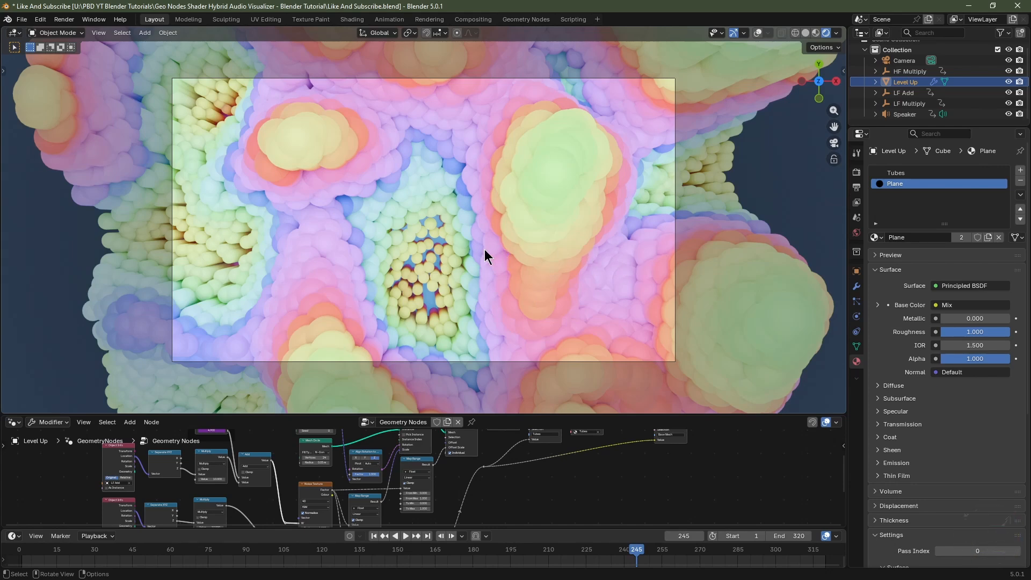
Switch the render engine to Cycles using the GPU Compute device.
{"action": "left_click", "coordinate": [857, 173]}
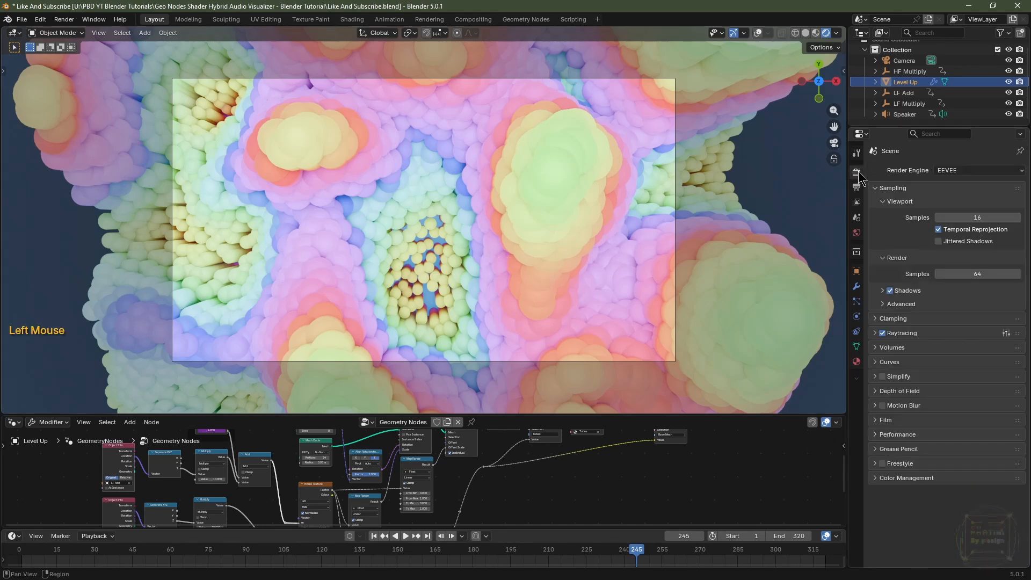
{"action": "left_click", "coordinate": [952, 170]}
{"action": "left_click", "coordinate": [954, 206]}
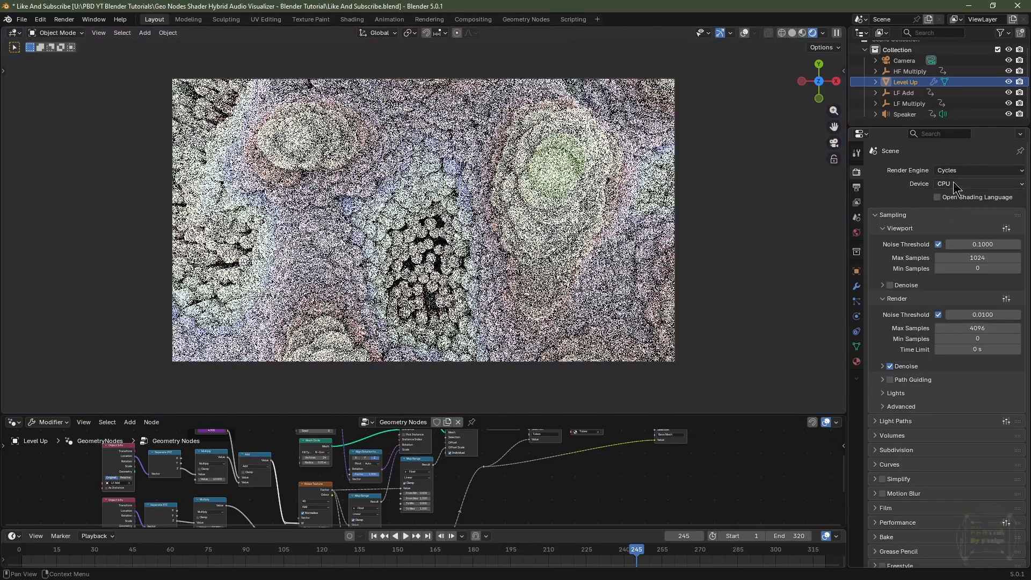
{"action": "left_click", "coordinate": [957, 184]}
{"action": "left_click", "coordinate": [955, 209]}
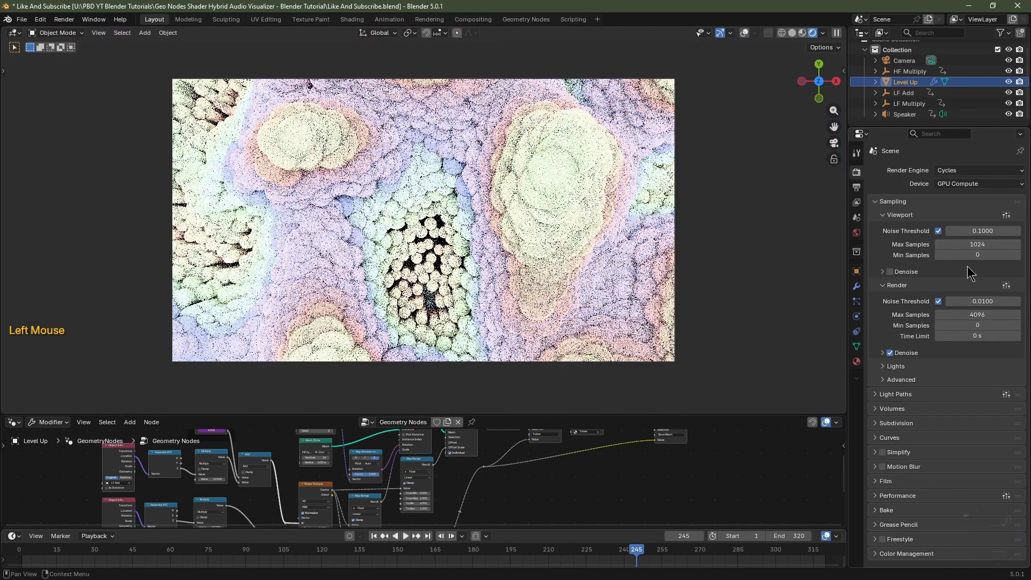
Set the render noise threshold to 0.025 and render max samples to 256.
{"action": "left_click", "coordinate": [986, 301]}
{"action": "type", "text": ".025"}
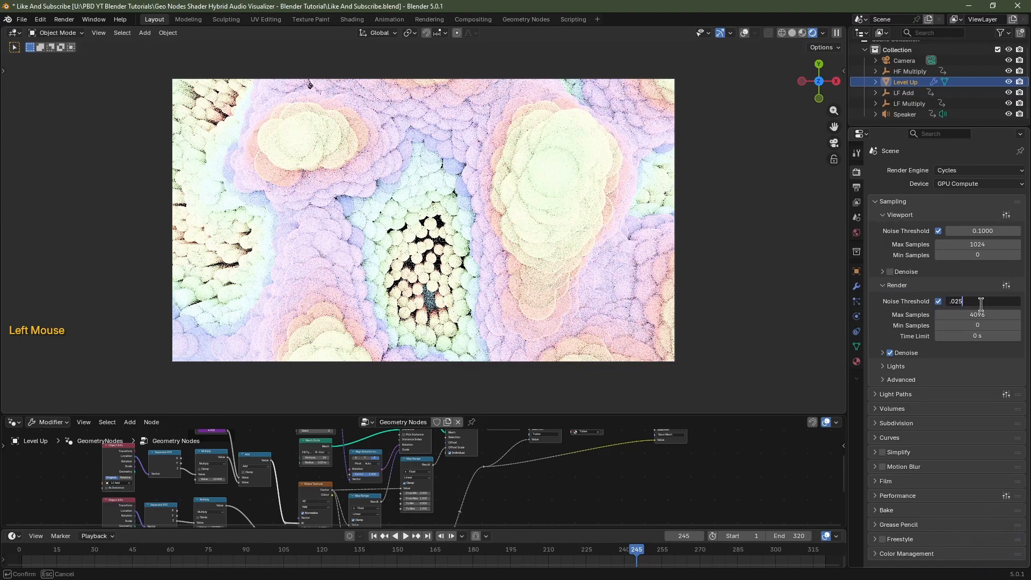
{"action": "key", "text": "Tab"}
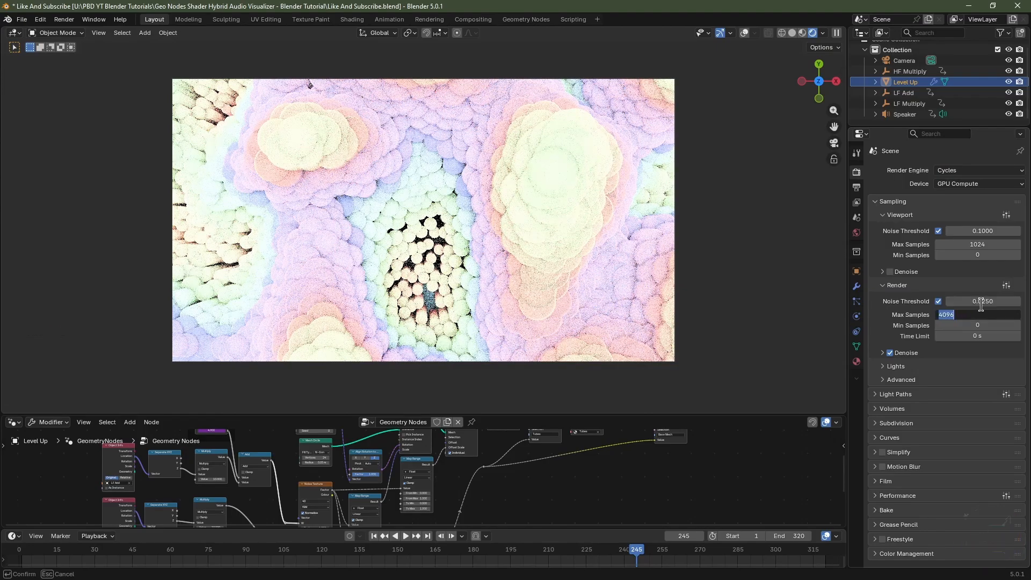
{"action": "type", "text": "256"}
{"action": "left_click", "coordinate": [981, 304]}
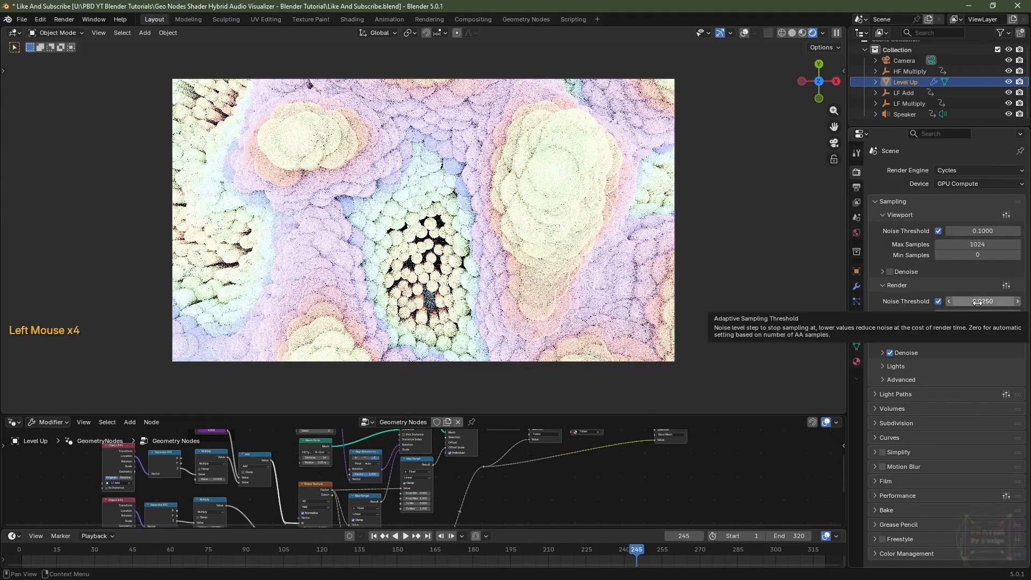
Enable viewport denoising and turn off Light Tree in the Lights settings.
{"action": "left_click", "coordinate": [895, 272]}
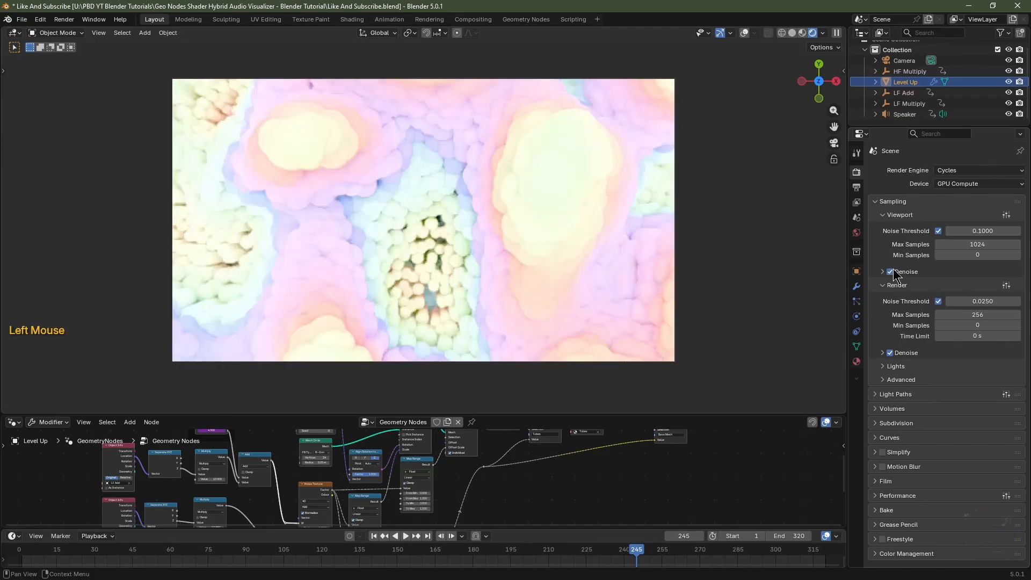
{"action": "left_click", "coordinate": [895, 367]}
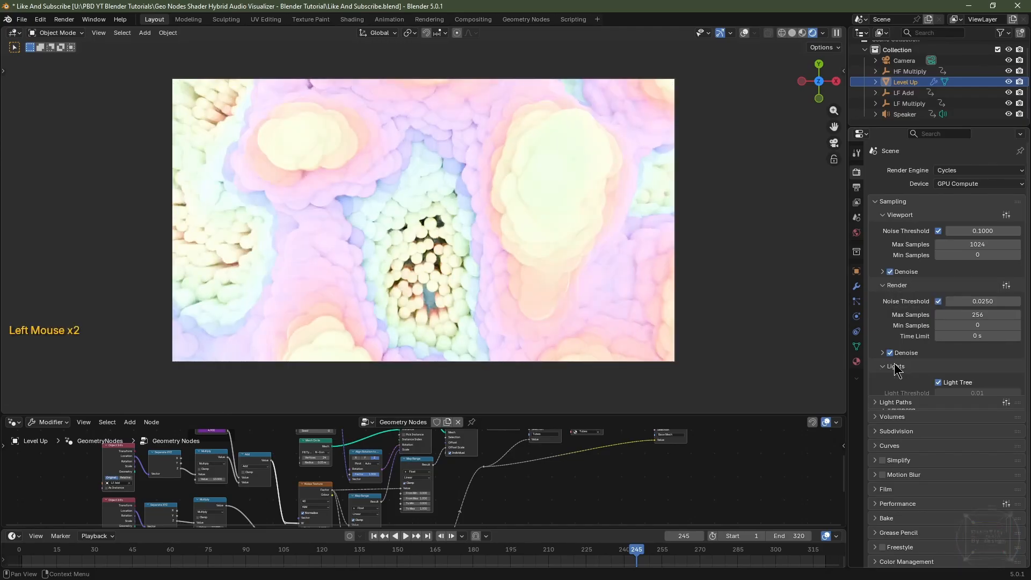
{"action": "left_click", "coordinate": [938, 383]}
Disable both reflective and refractive caustics under Light Paths.
{"action": "left_click", "coordinate": [891, 424]}
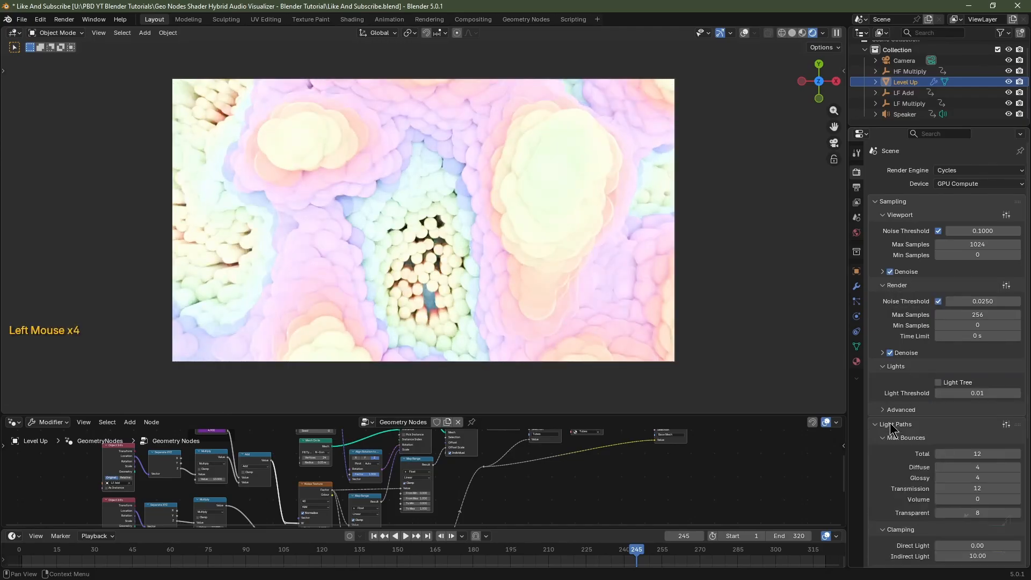
{"action": "scroll", "coordinate": [891, 428], "scroll_direction": "down", "scroll_amount": 3}
{"action": "left_click", "coordinate": [939, 399]}
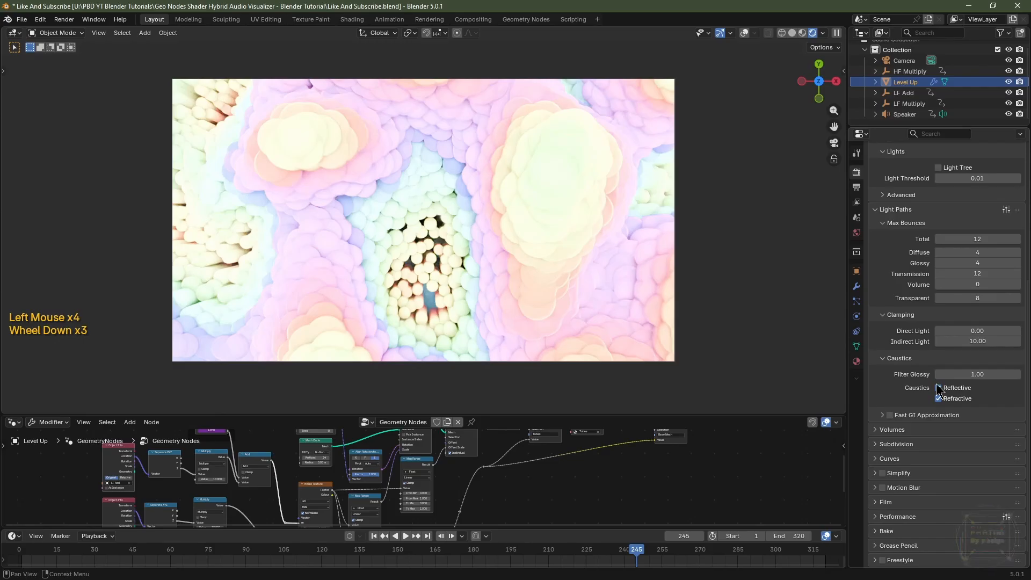
{"action": "left_click", "coordinate": [941, 399]}
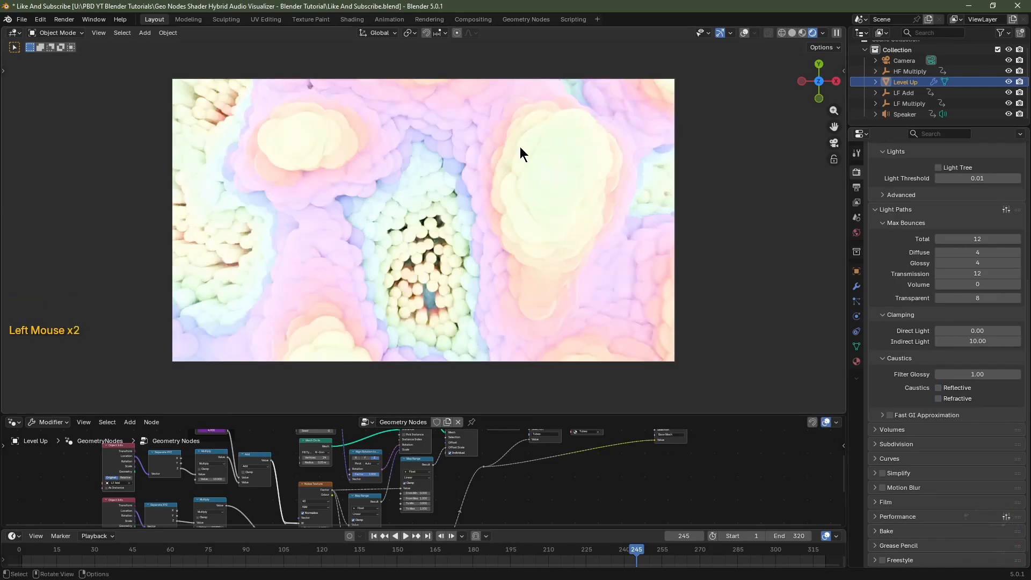
Set the world Sky Texture background strength to 0.1.
{"action": "left_click", "coordinate": [857, 232]}
{"action": "double_click", "coordinate": [974, 251]}
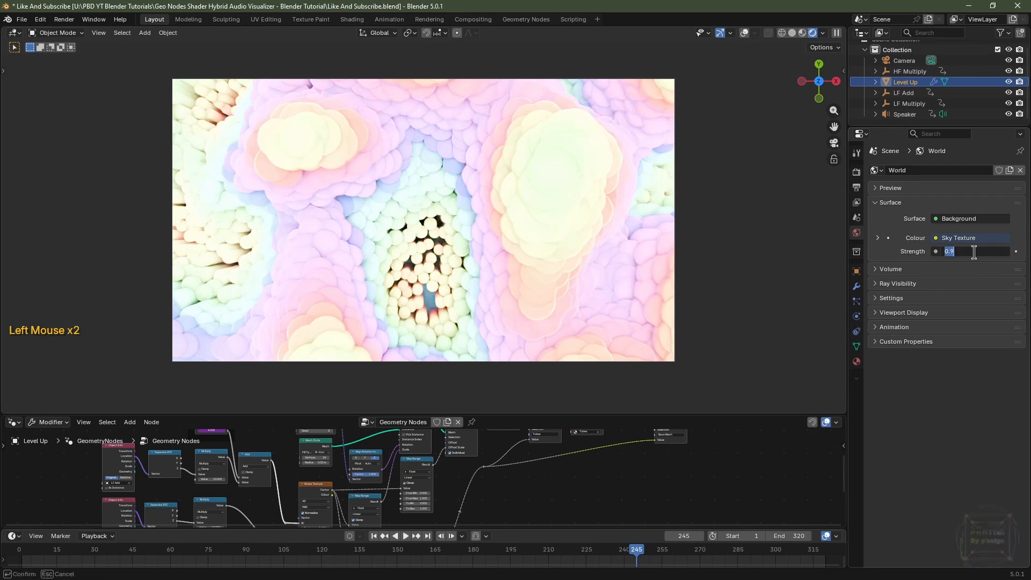
{"action": "type", "text": ".1"}
{"action": "key", "text": "Return"}
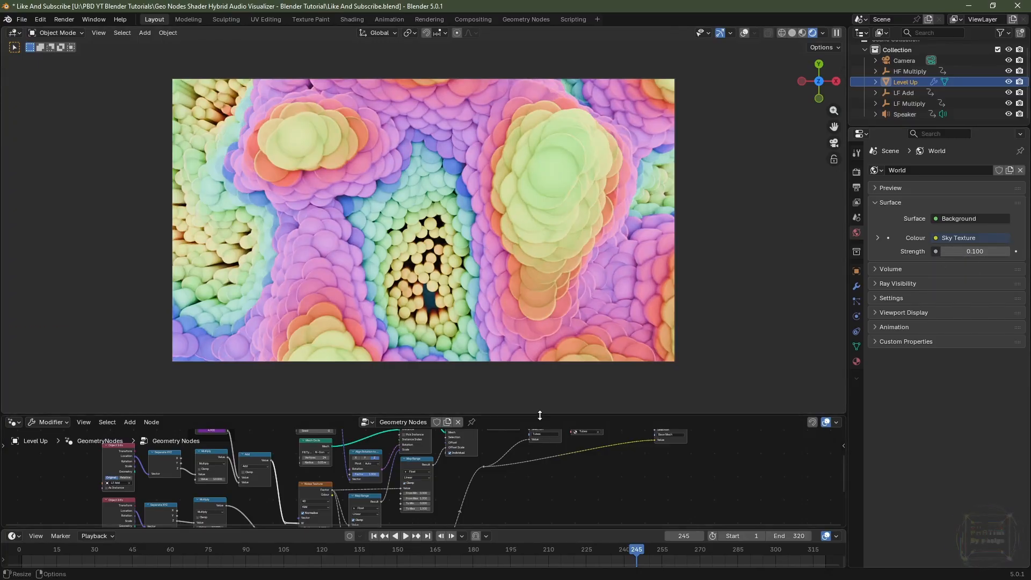
Show the Tubes material in the shader editor and move its colour ramp's second stop to position 0.623.
{"action": "left_click_drag", "start_coordinate": [540, 414], "coordinate": [539, 365]}
{"action": "left_click", "coordinate": [14, 372]}
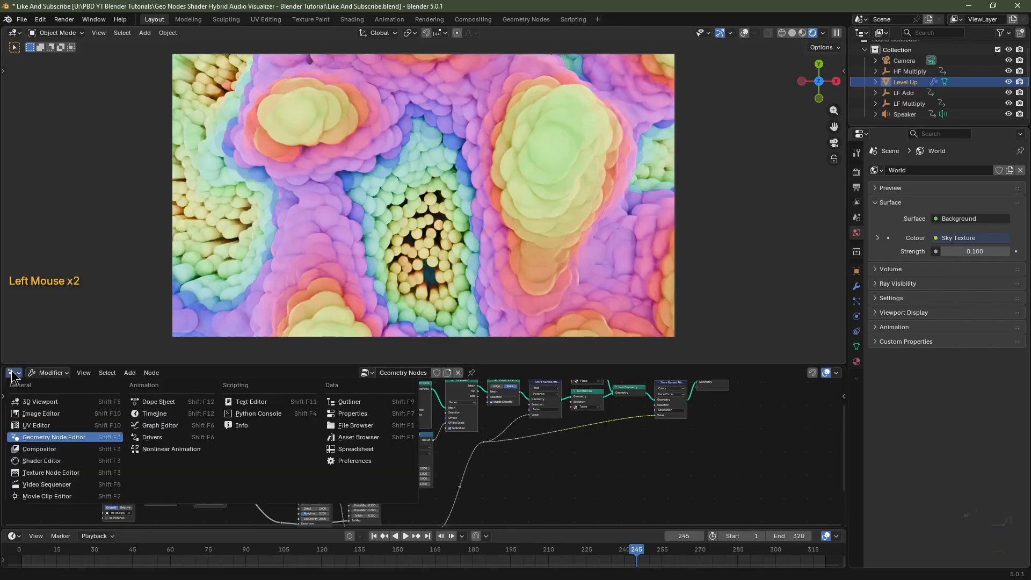
{"action": "left_click", "coordinate": [33, 460]}
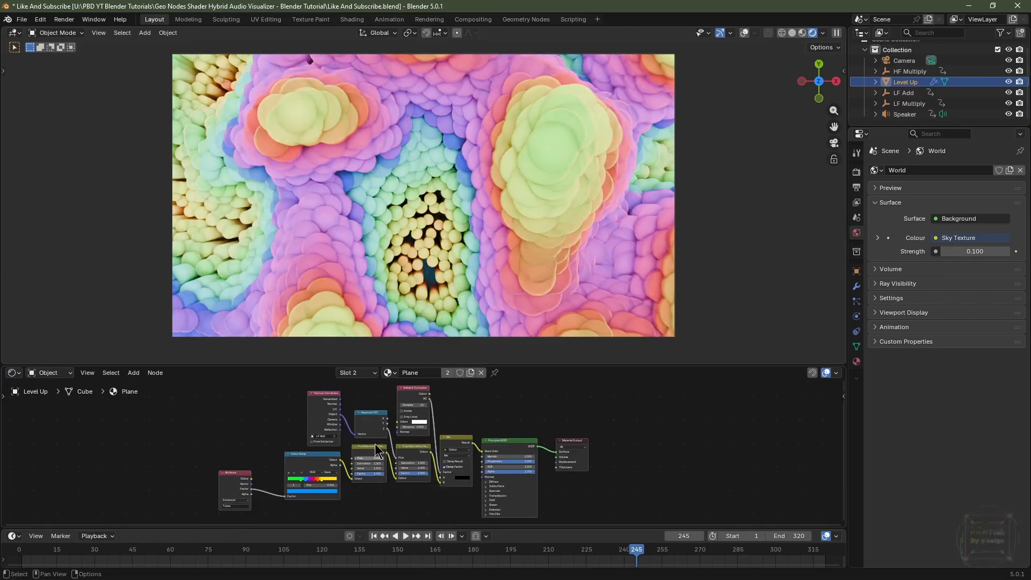
{"action": "left_click", "coordinate": [357, 372]}
{"action": "left_click", "coordinate": [352, 396]}
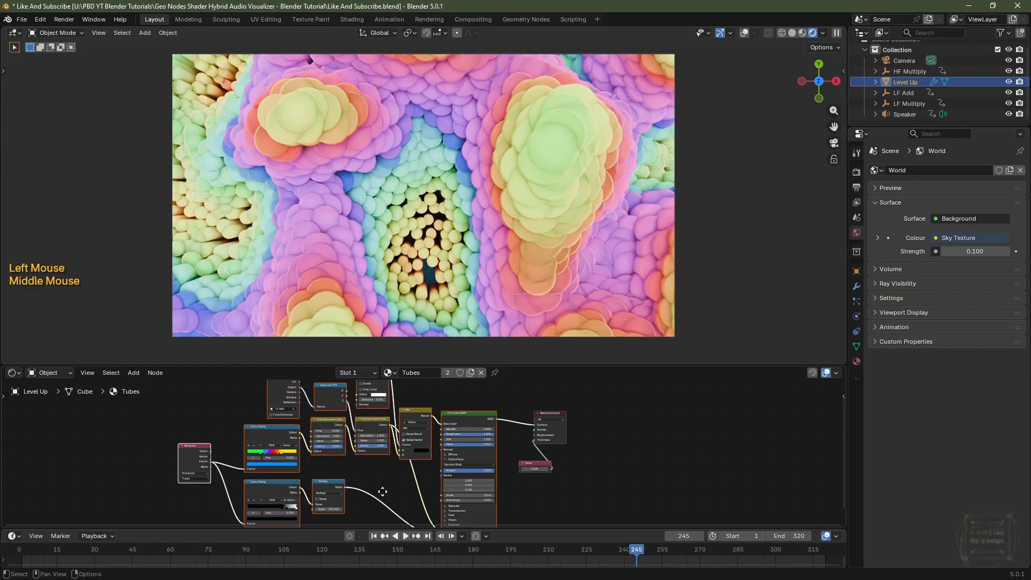
{"action": "middle_click_drag", "start_coordinate": [382, 490], "coordinate": [375, 429]}
{"action": "scroll", "coordinate": [369, 471], "scroll_direction": "up", "scroll_amount": 2}
{"action": "middle_click_drag", "start_coordinate": [258, 451], "coordinate": [307, 473]}
{"action": "scroll", "coordinate": [307, 473], "scroll_direction": "left", "scroll_amount": 1}
{"action": "scroll", "coordinate": [308, 472], "scroll_direction": "left", "scroll_amount": 1}
{"action": "scroll", "coordinate": [229, 449], "scroll_direction": "up", "scroll_amount": 3}
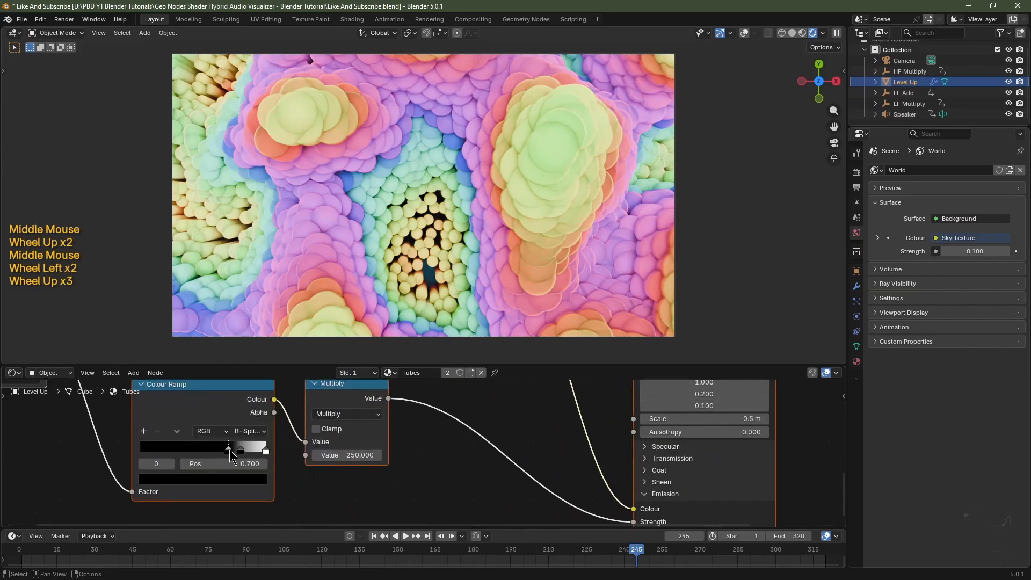
{"action": "left_click_drag", "start_coordinate": [229, 447], "coordinate": [219, 447]}
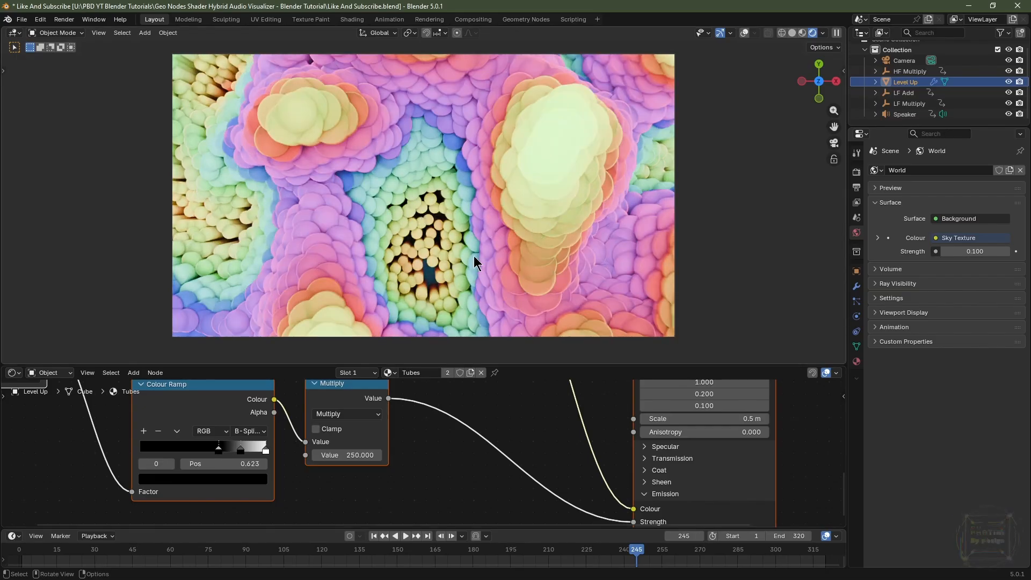
Switch the render engine to EEVEE and expand its Raytracing and Performance settings.
{"action": "middle_click_drag", "start_coordinate": [698, 405], "coordinate": [682, 427]}
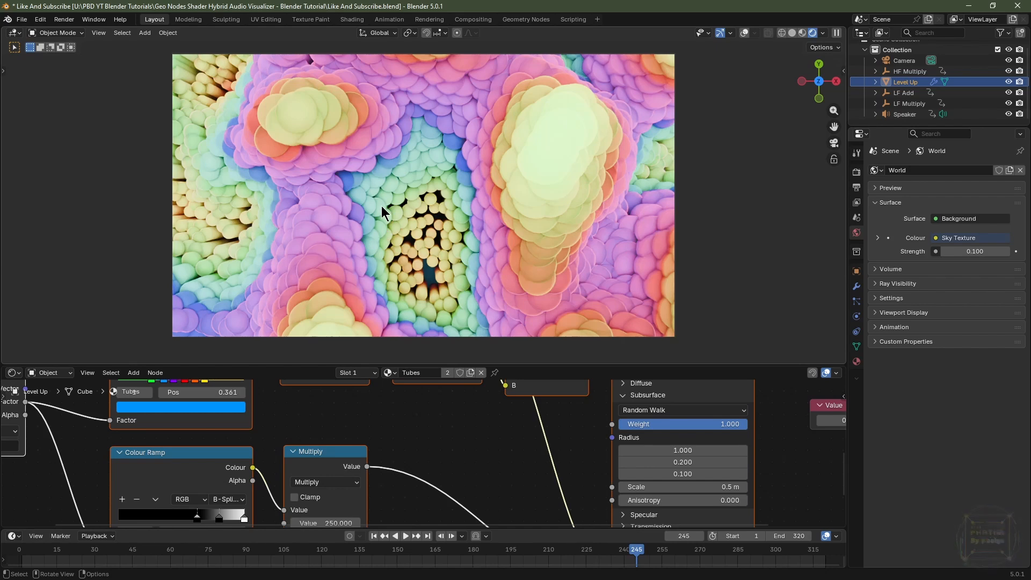
{"action": "left_click", "coordinate": [856, 173]}
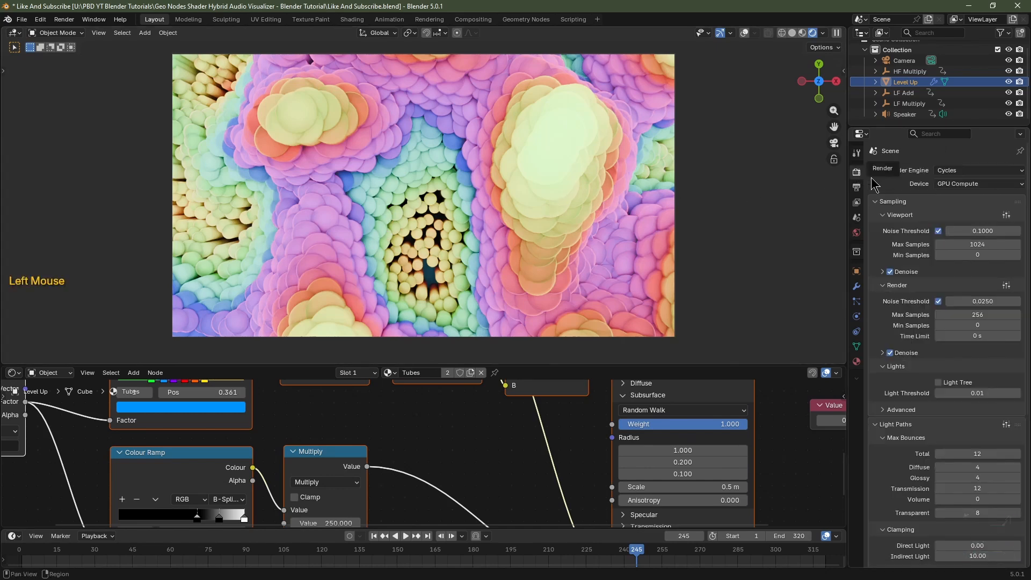
{"action": "left_click", "coordinate": [980, 171]}
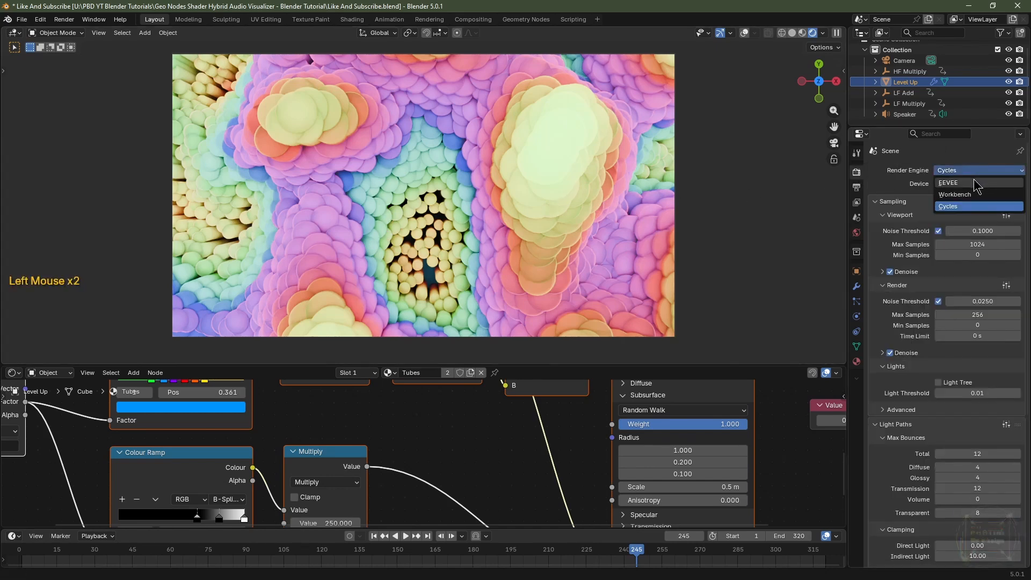
{"action": "left_click", "coordinate": [966, 183]}
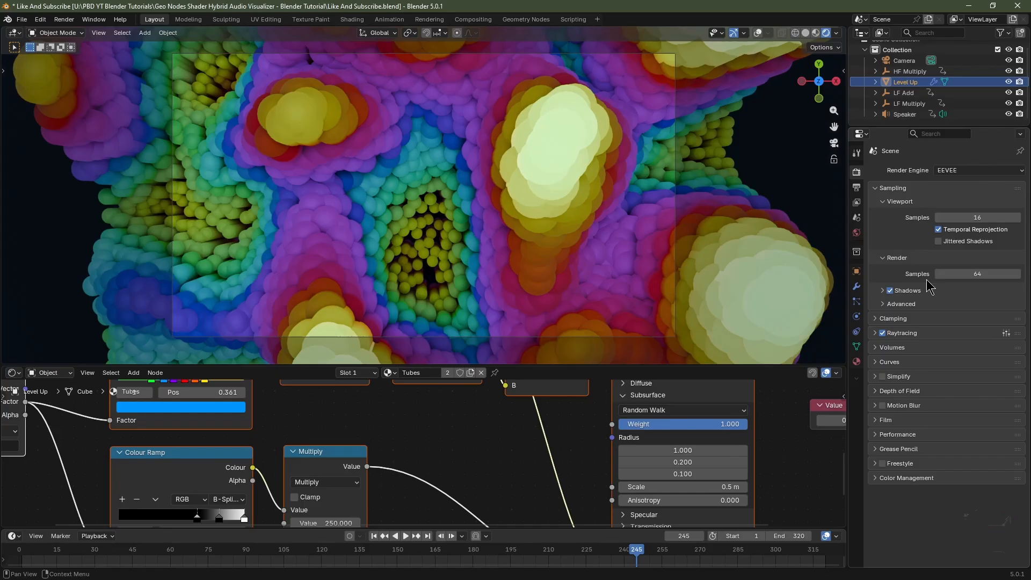
{"action": "left_click", "coordinate": [876, 334]}
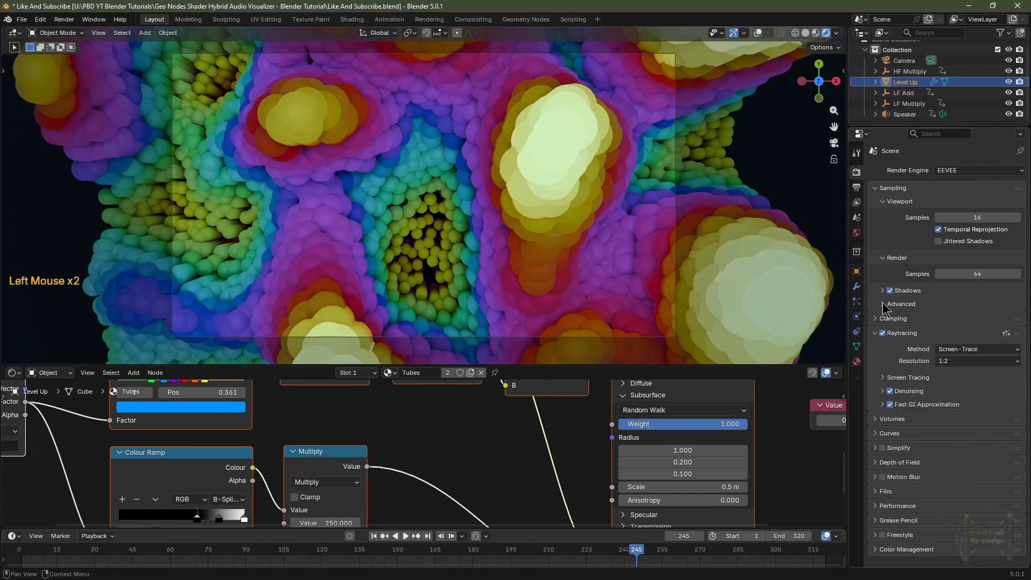
{"action": "left_click", "coordinate": [895, 506]}
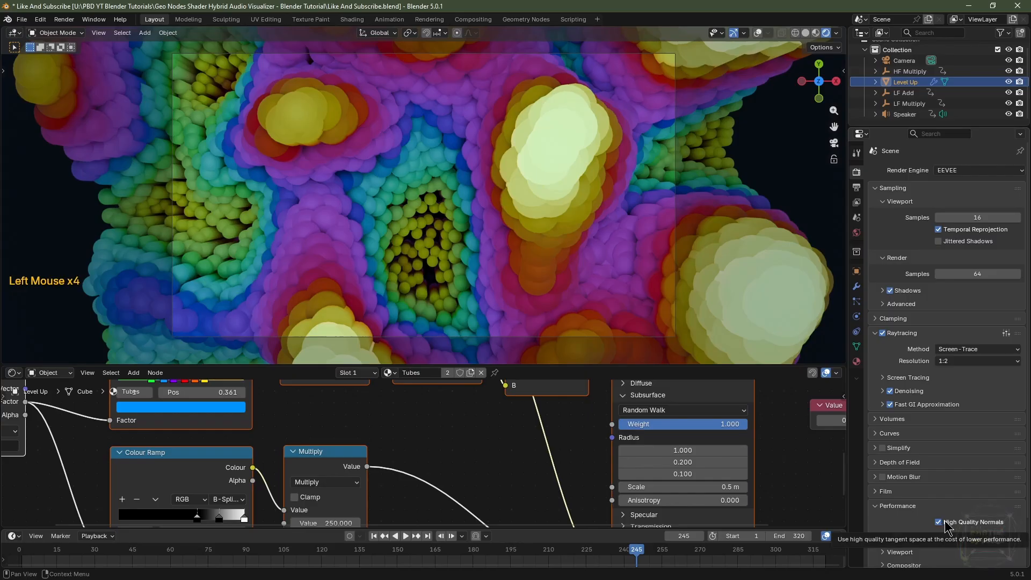
Open the world background strength for editing.
{"action": "left_click", "coordinate": [856, 233]}
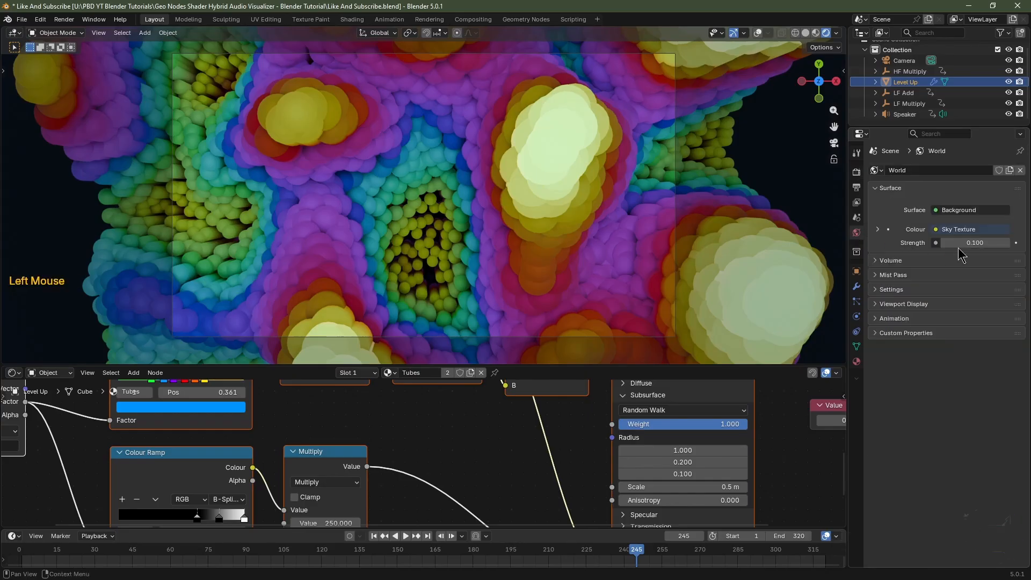
{"action": "double_click", "coordinate": [983, 243]}
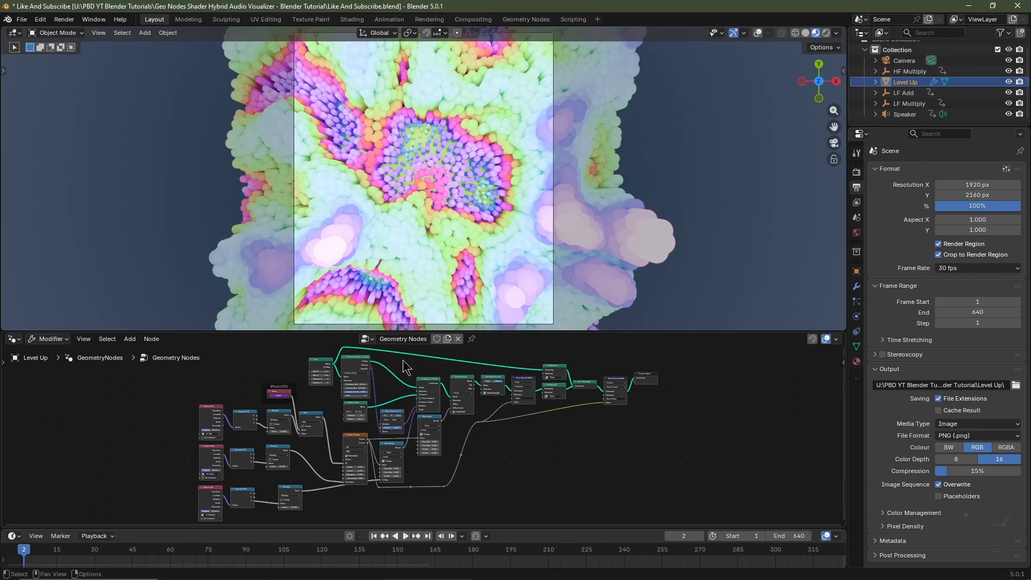
Insert a Subdivision Surface node after Set Shade Smooth in the geometry nodes and set its level to 2.
{"action": "scroll", "coordinate": [481, 394], "scroll_direction": "up", "scroll_amount": 3}
{"action": "middle_click_drag", "start_coordinate": [481, 394], "coordinate": [363, 461]}
{"action": "scroll", "coordinate": [442, 477], "scroll_direction": "up", "scroll_amount": 5}
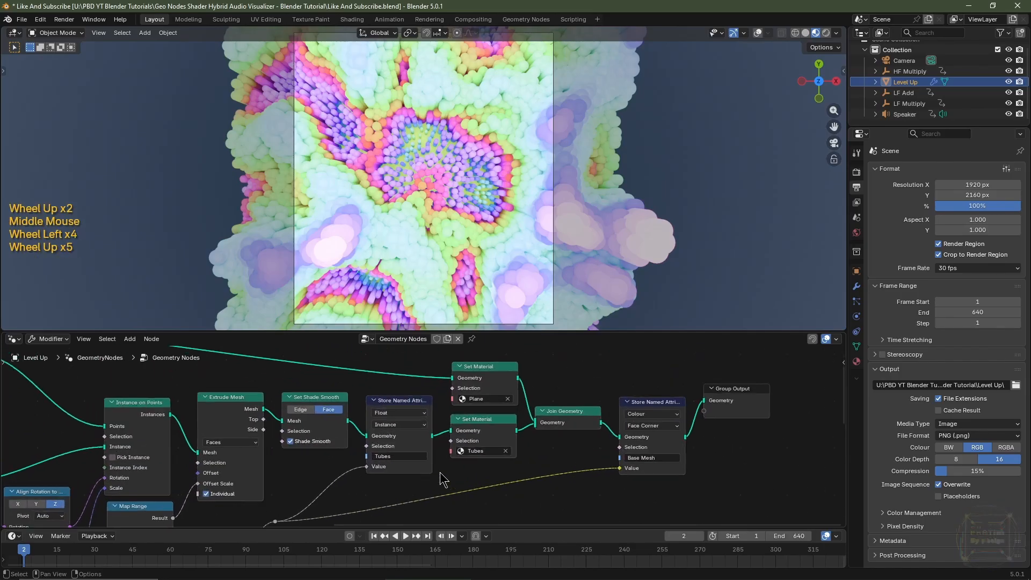
{"action": "middle_click_drag", "start_coordinate": [442, 477], "coordinate": [526, 468]}
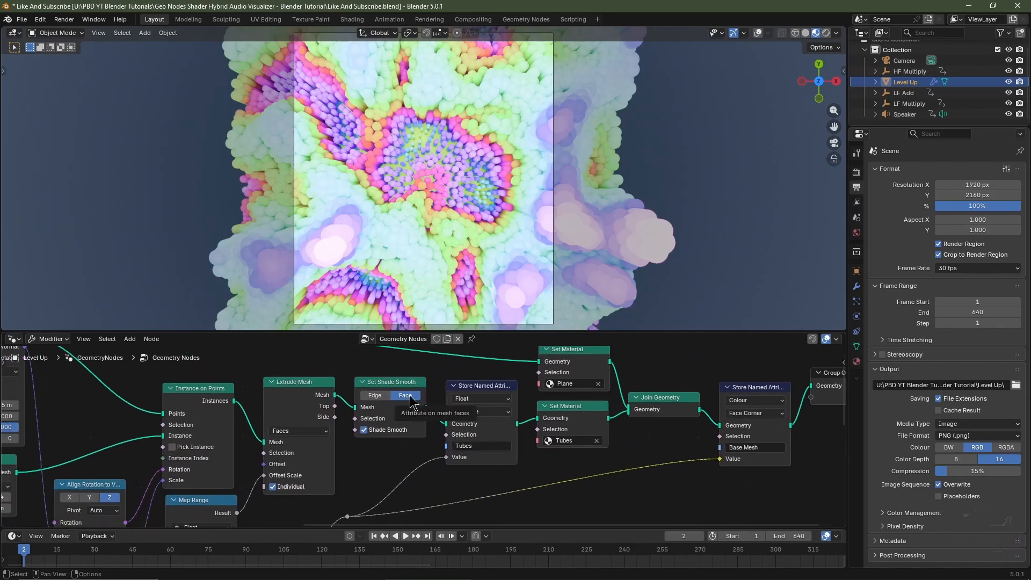
{"action": "key", "text": "shift+a"}
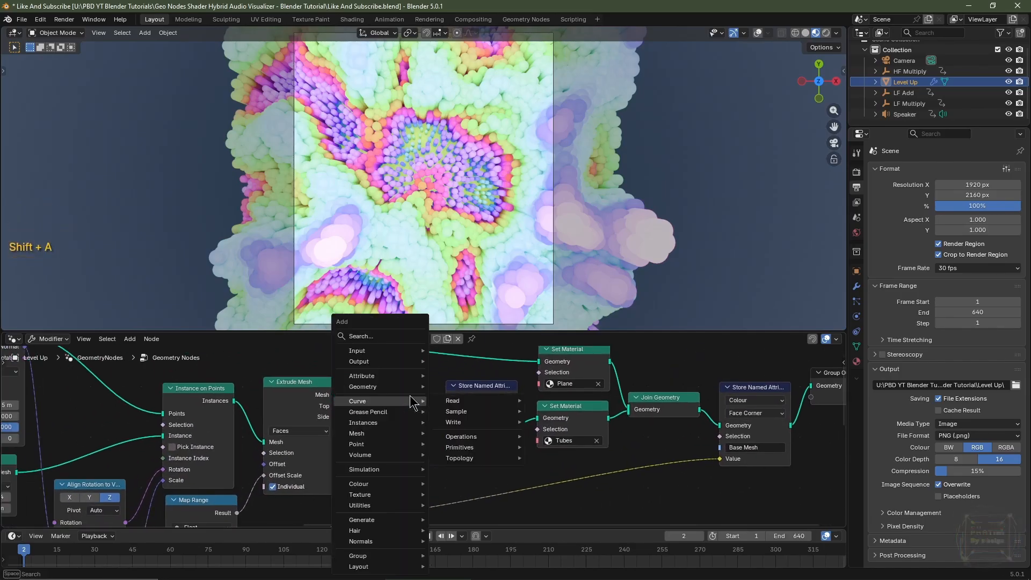
{"action": "type", "text": "sub"}
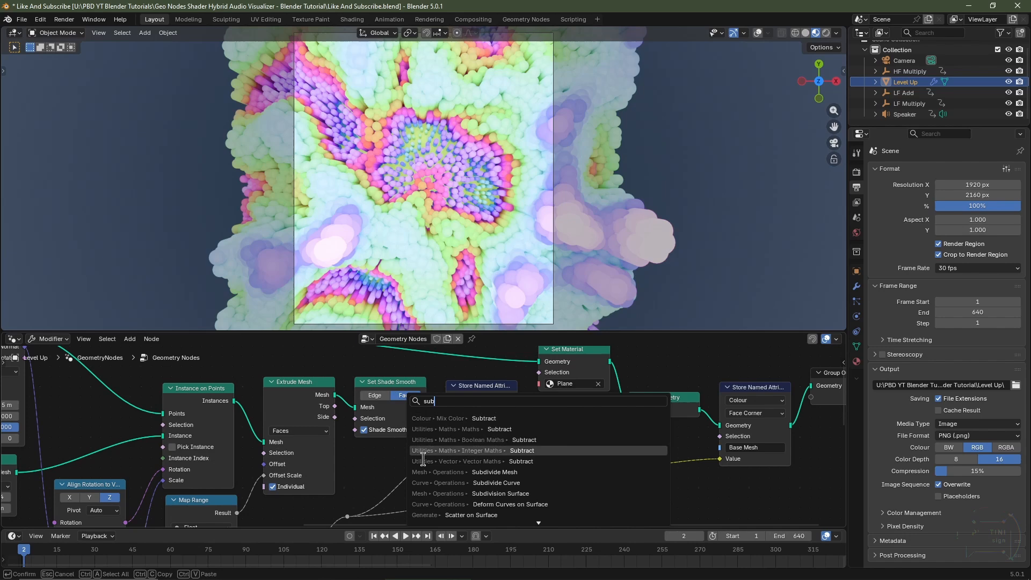
{"action": "left_click", "coordinate": [448, 493]}
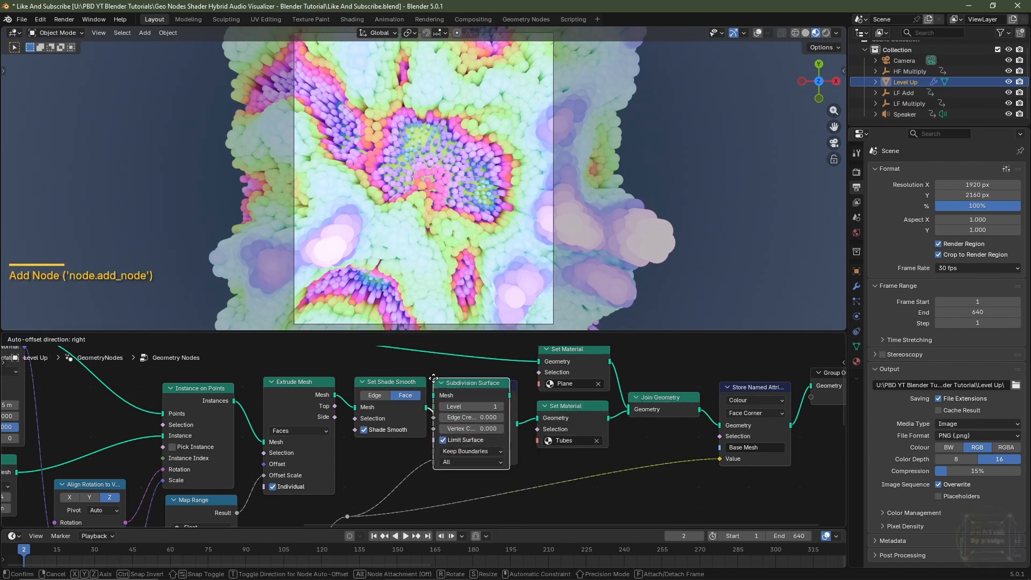
{"action": "left_click", "coordinate": [446, 378]}
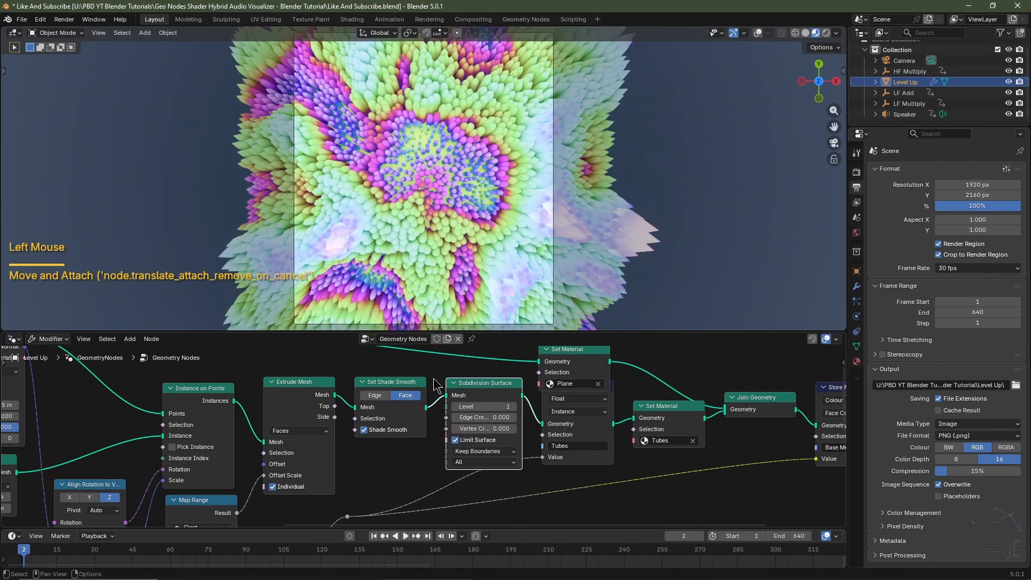
{"action": "left_click", "coordinate": [513, 406]}
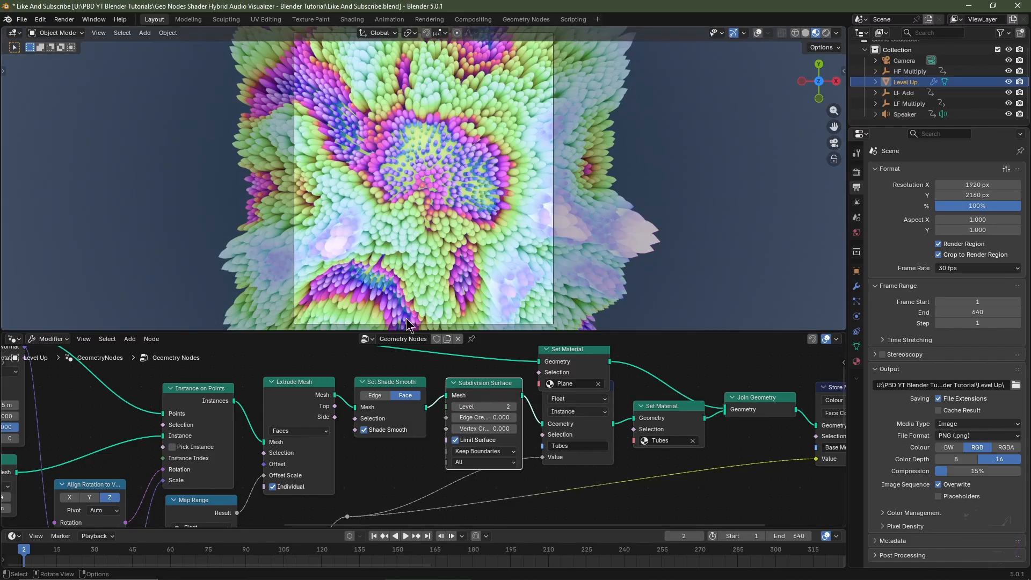
In the Tubes shader, collapse Subsurface and set the Principled BSDF Metallic to 1.000.
{"action": "mouse_move", "coordinate": [479, 397]}
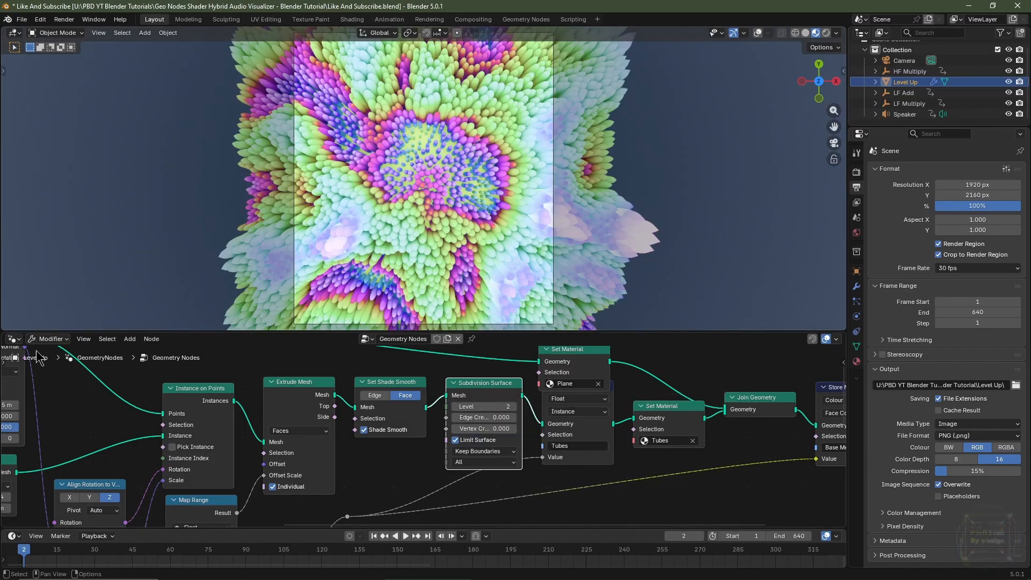
{"action": "left_click", "coordinate": [13, 338]}
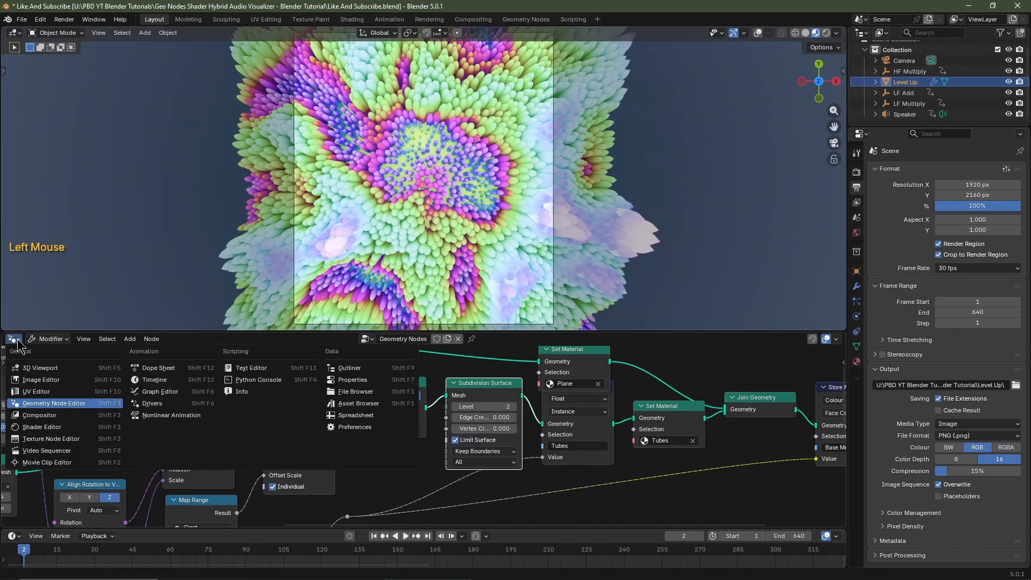
{"action": "left_click", "coordinate": [59, 427]}
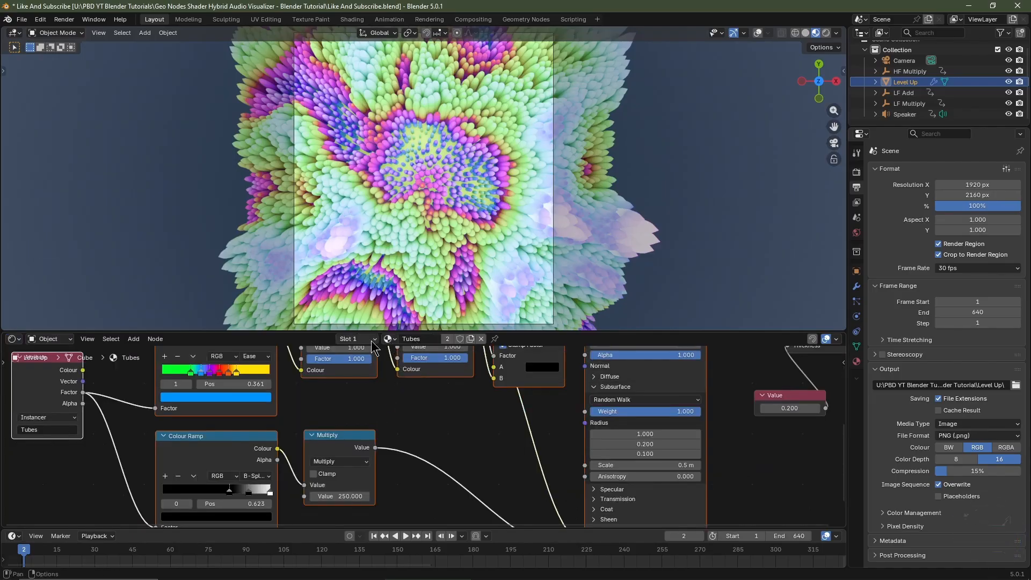
{"action": "middle_click_drag", "start_coordinate": [660, 415], "coordinate": [461, 467]}
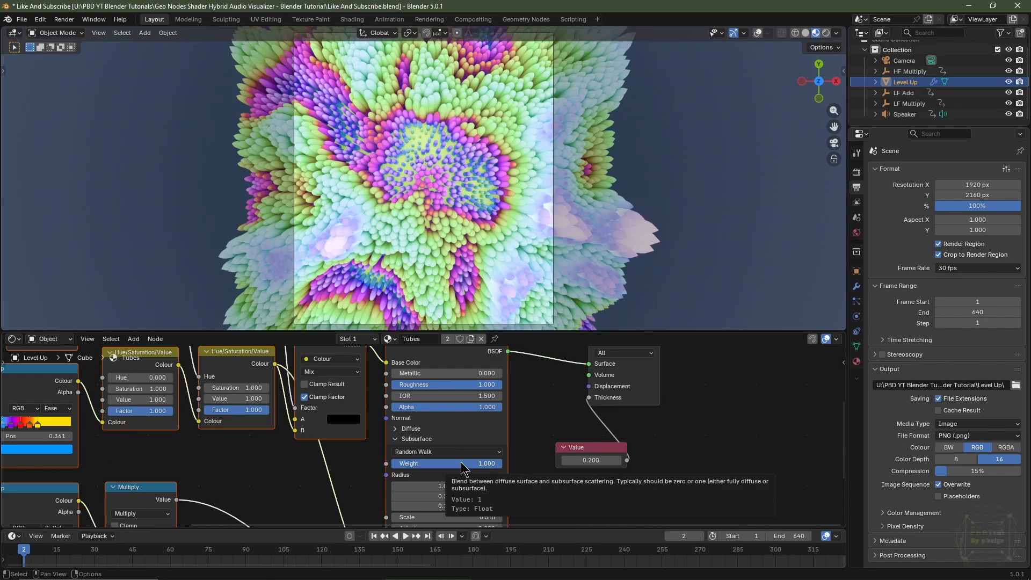
{"action": "left_click_drag", "start_coordinate": [462, 467], "coordinate": [401, 465]}
{"action": "left_click", "coordinate": [403, 438]}
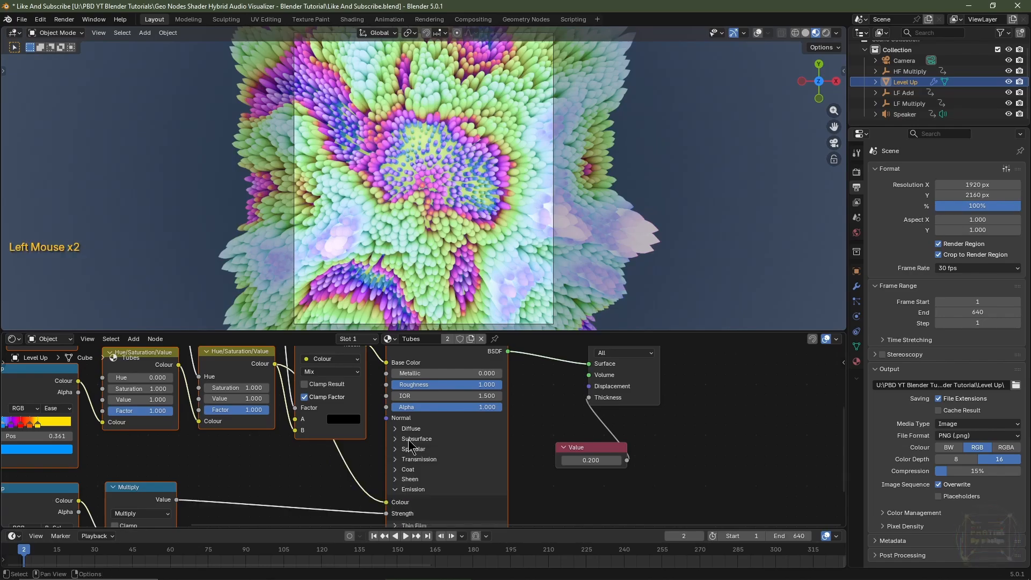
{"action": "middle_click_drag", "start_coordinate": [483, 424], "coordinate": [480, 453]}
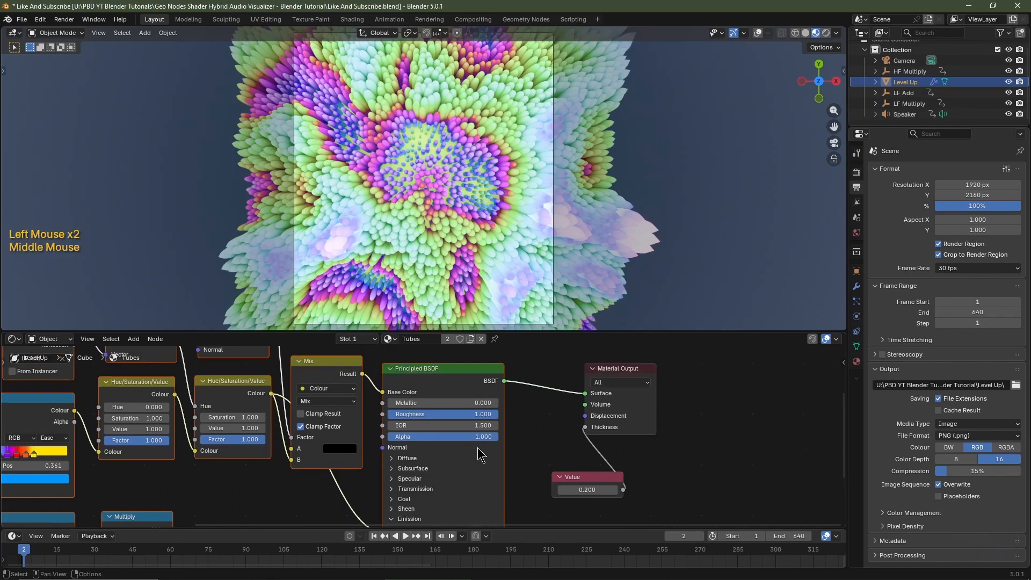
{"action": "left_click", "coordinate": [825, 35]}
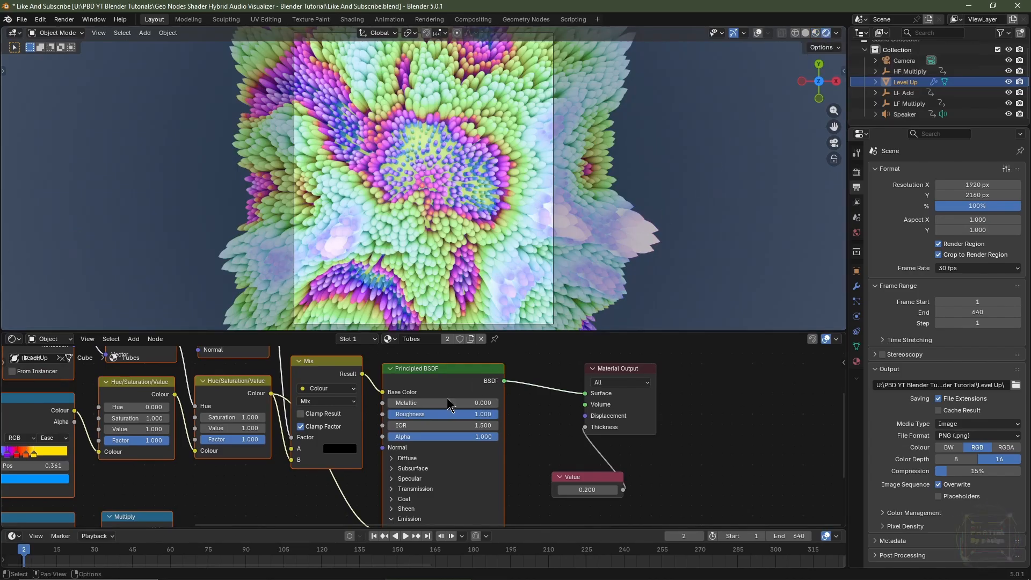
{"action": "left_click_drag", "start_coordinate": [447, 402], "coordinate": [499, 403]}
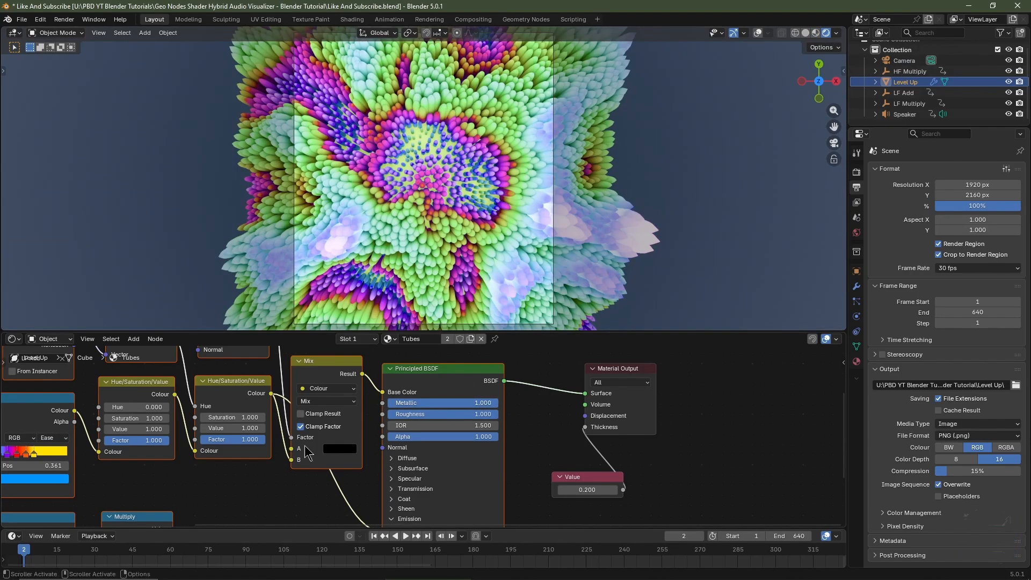
Scrub the timeline to frame 53 to preview the animation.
{"action": "left_click", "coordinate": [131, 554]}
{"action": "left_click_drag", "start_coordinate": [135, 553], "coordinate": [153, 551]}
{"action": "scroll", "coordinate": [578, 169], "scroll_direction": "up", "scroll_amount": 1}
{"action": "scroll", "coordinate": [578, 169], "scroll_direction": "down", "scroll_amount": 2}
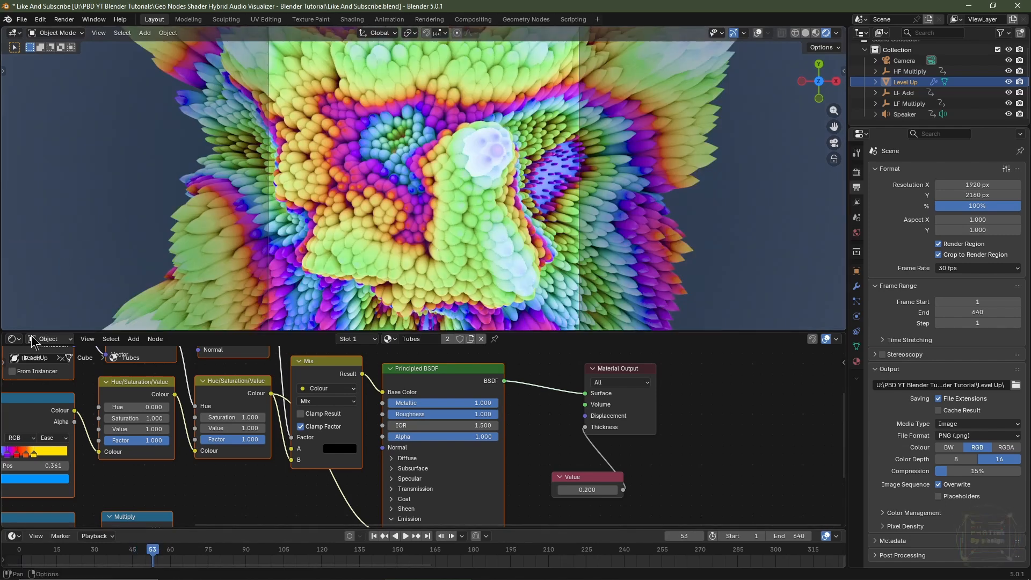
Split the node editor to show the geometry nodes beside the shader and mute the Subdivision Surface node.
{"action": "left_click_drag", "start_coordinate": [6, 335], "coordinate": [387, 357]}
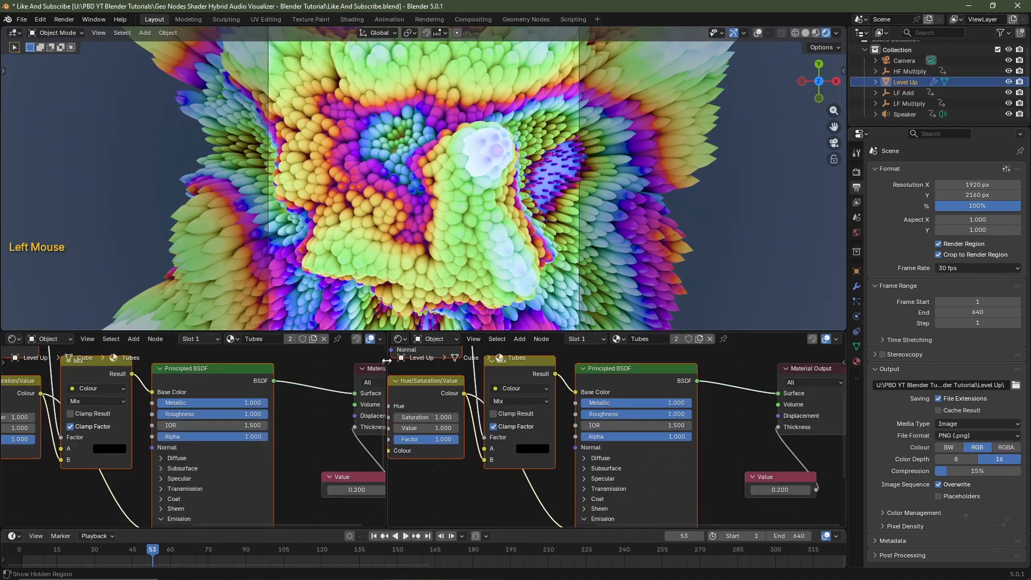
{"action": "left_click", "coordinate": [13, 339]}
{"action": "left_click", "coordinate": [48, 419]}
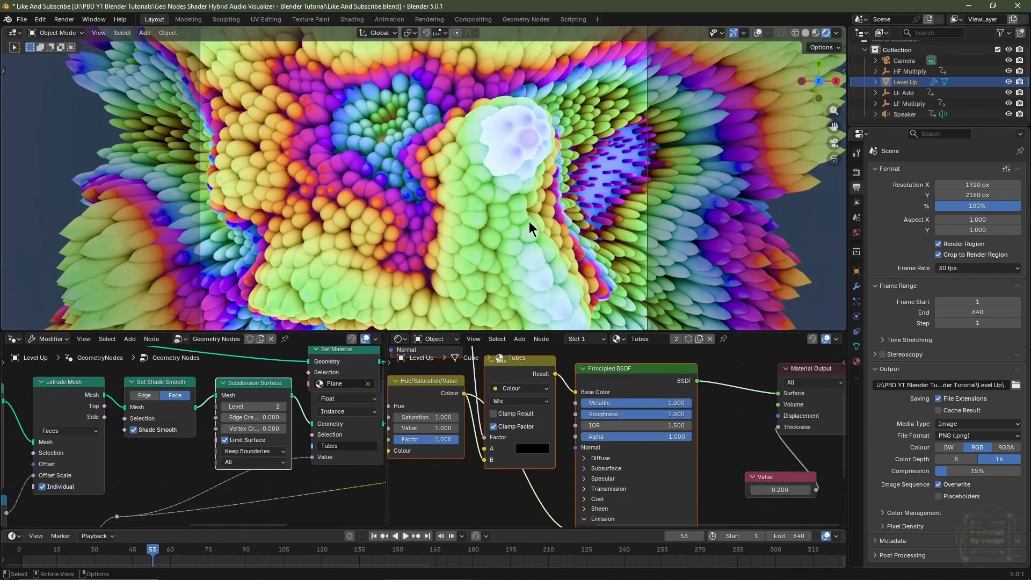
{"action": "left_click_drag", "start_coordinate": [242, 367], "coordinate": [261, 394]}
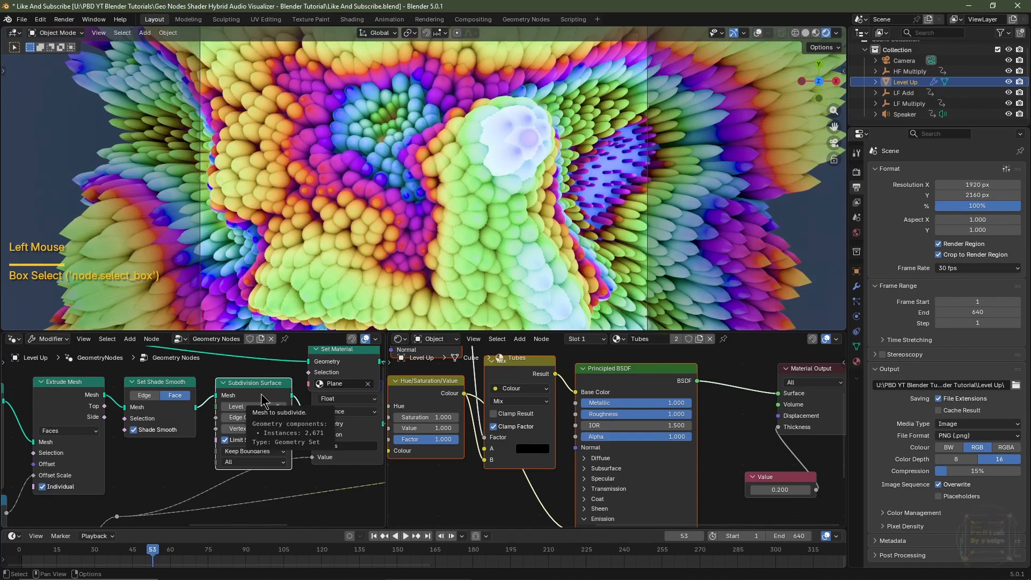
{"action": "key", "text": "m"}
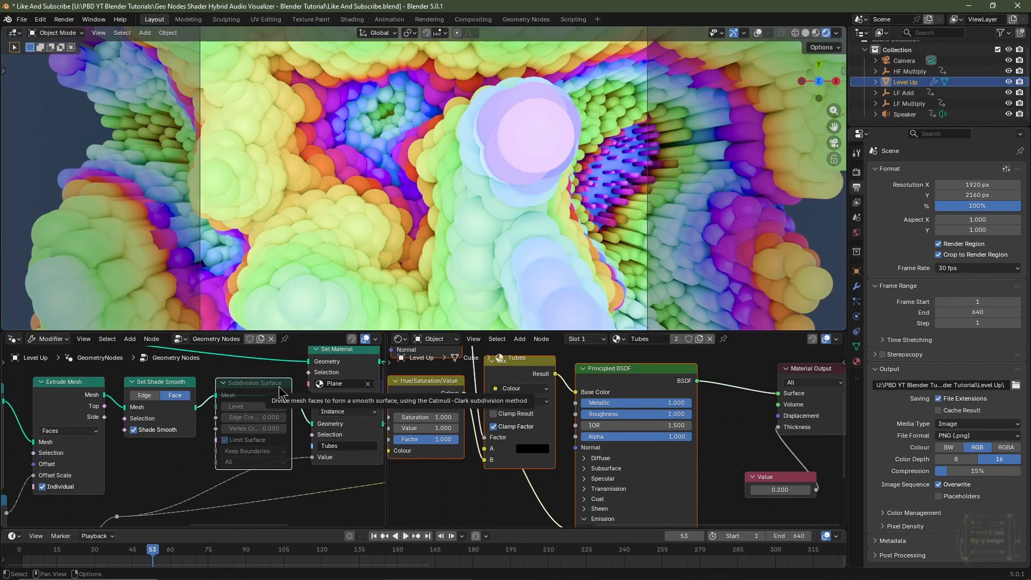
Unmute the Subdivision Surface node and raise its level to 3.
{"action": "key", "text": "m"}
{"action": "scroll", "coordinate": [195, 435], "scroll_direction": "up", "scroll_amount": 2}
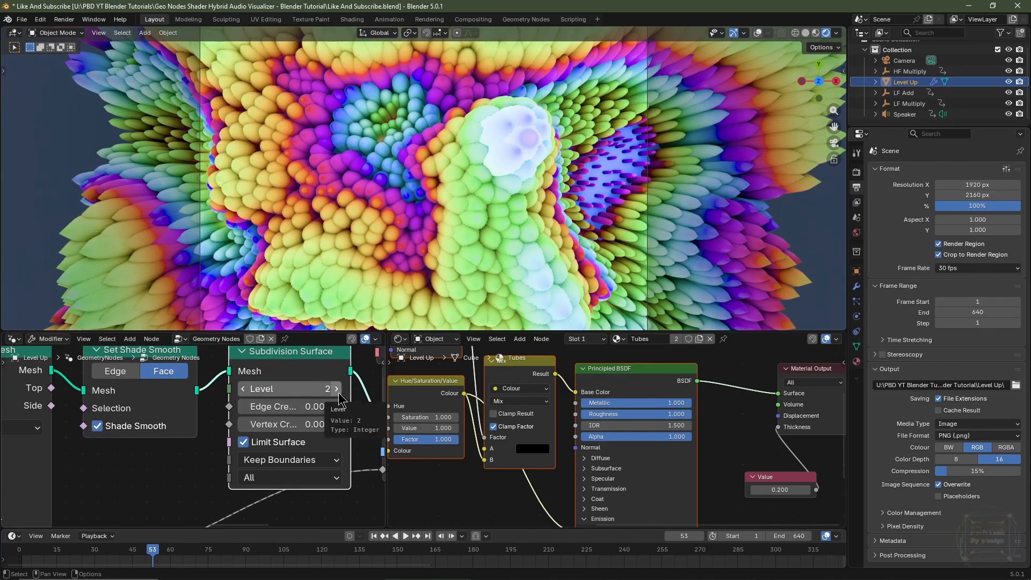
{"action": "left_click_drag", "start_coordinate": [290, 388], "coordinate": [322, 388]}
{"action": "scroll", "coordinate": [424, 235], "scroll_direction": "down", "scroll_amount": 3}
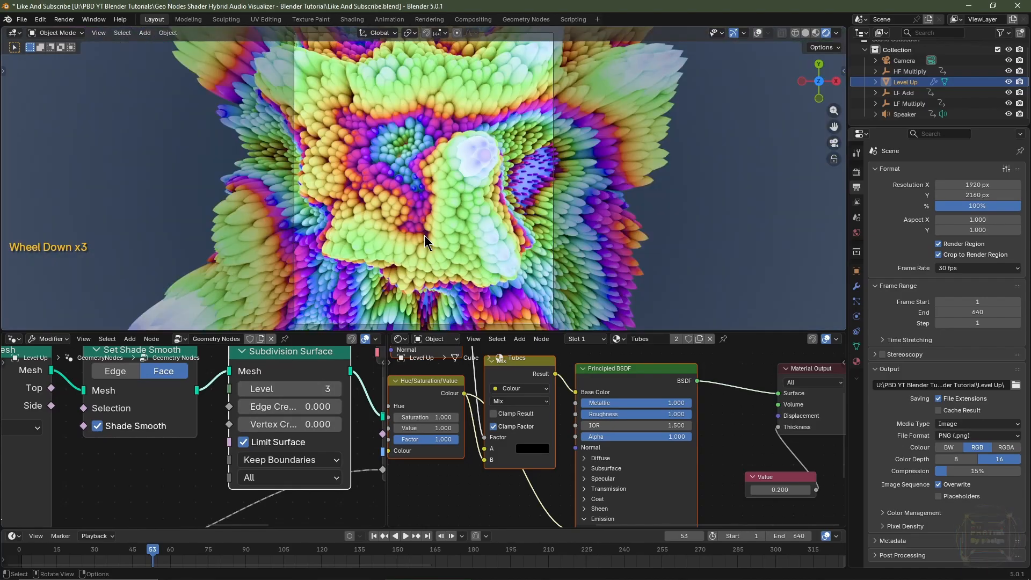
Render the current frame to check the subdivided tubes, then close the render window.
{"action": "key", "text": "F12"}
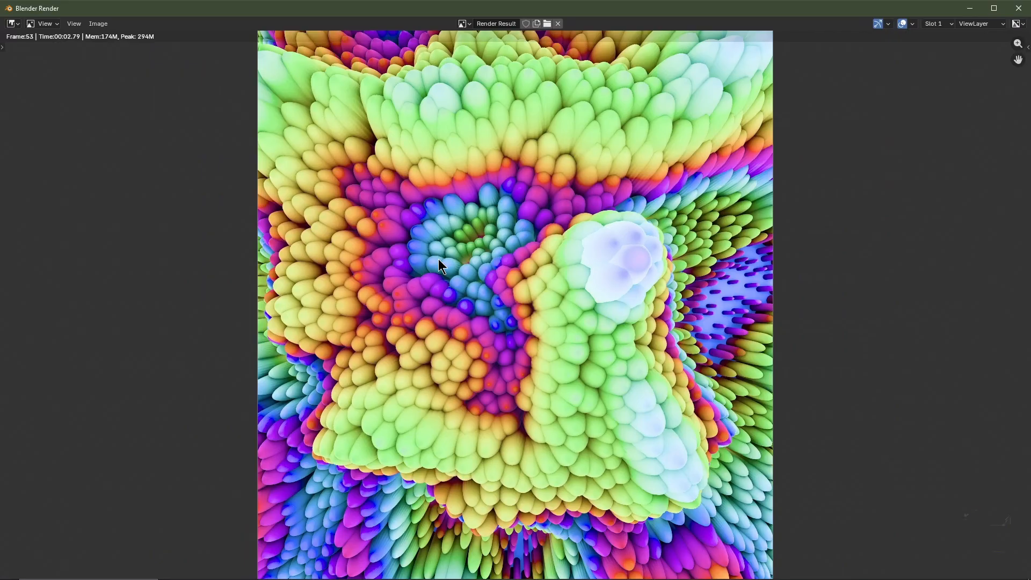
{"action": "key", "text": "Escape"}
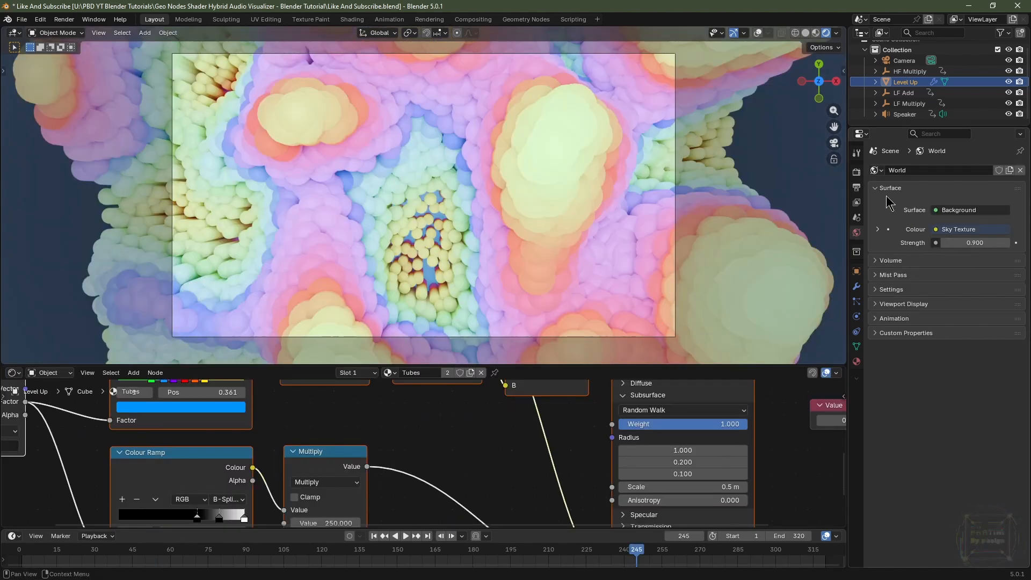
In the output properties, open the output path browser and accept the Level Up folder.
{"action": "left_click", "coordinate": [857, 187]}
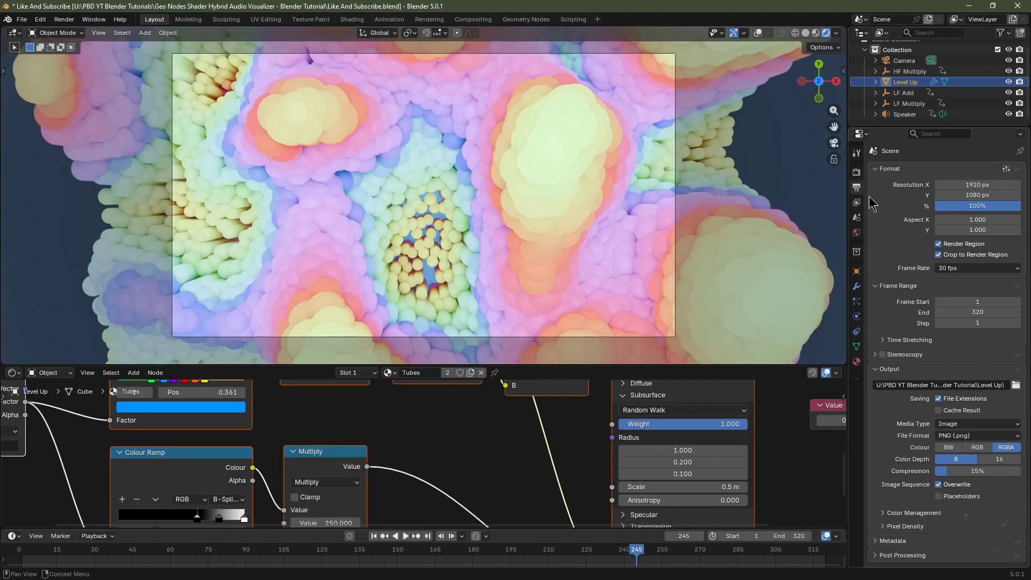
{"action": "left_click", "coordinate": [1015, 385]}
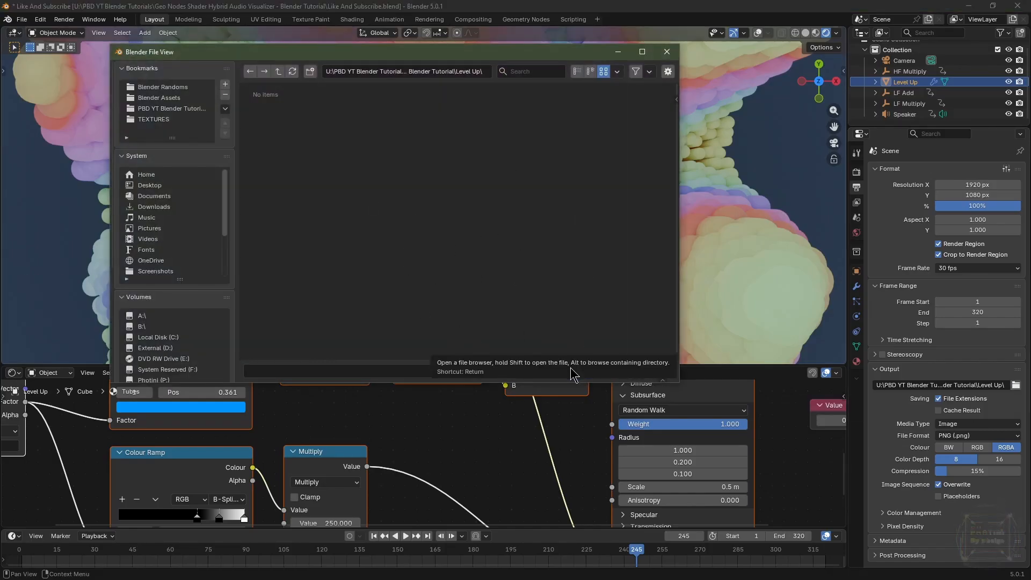
{"action": "left_click", "coordinate": [571, 370]}
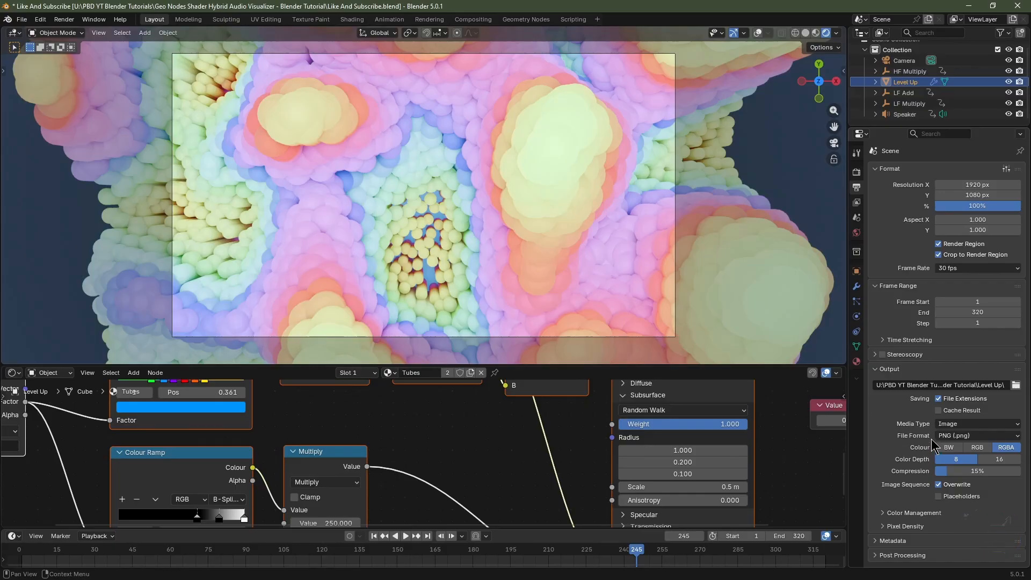
Set the output colour to RGB with a 16-bit colour depth.
{"action": "left_click", "coordinate": [978, 448]}
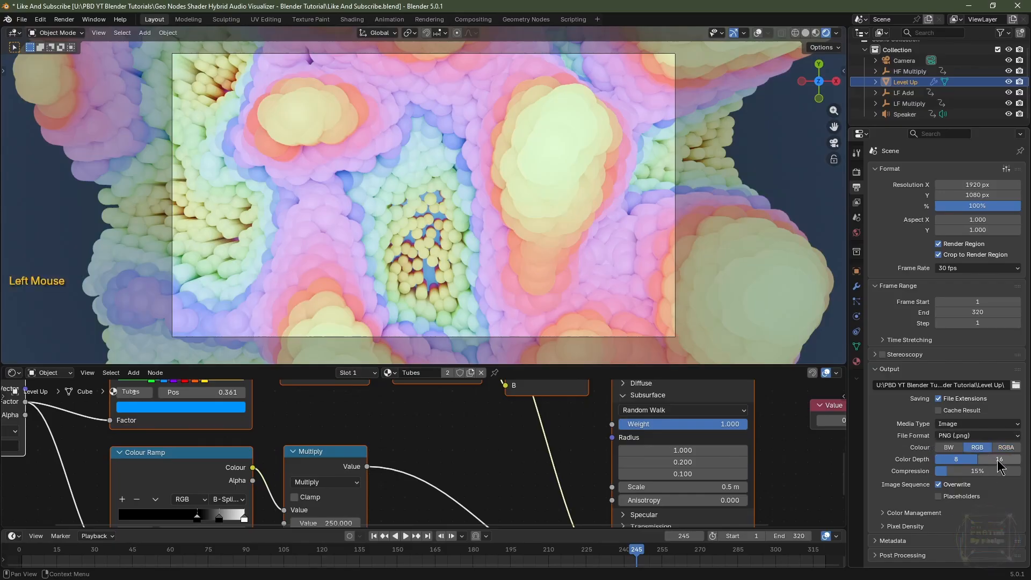
{"action": "left_click", "coordinate": [993, 462]}
{"action": "scroll", "coordinate": [989, 454], "scroll_direction": "down", "scroll_amount": 1}
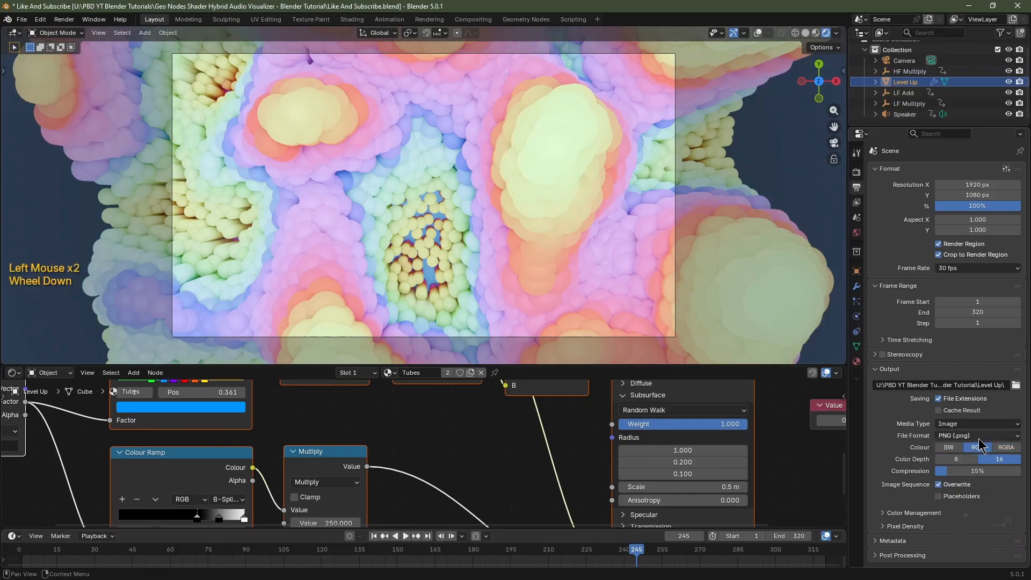
Change the output file format to OpenEXR with the DWAA (lossy) codec.
{"action": "left_click", "coordinate": [974, 436]}
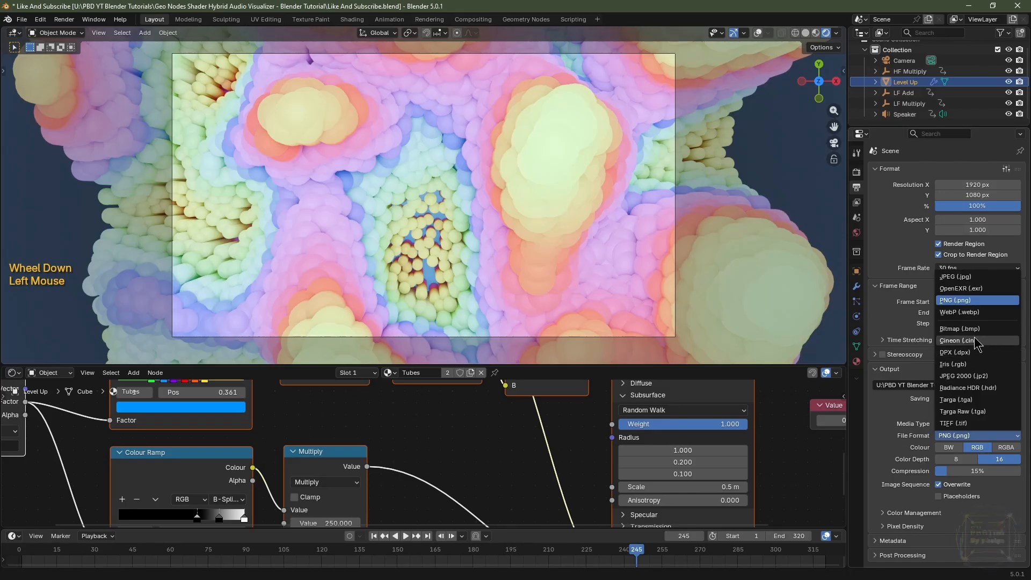
{"action": "left_click", "coordinate": [971, 289]}
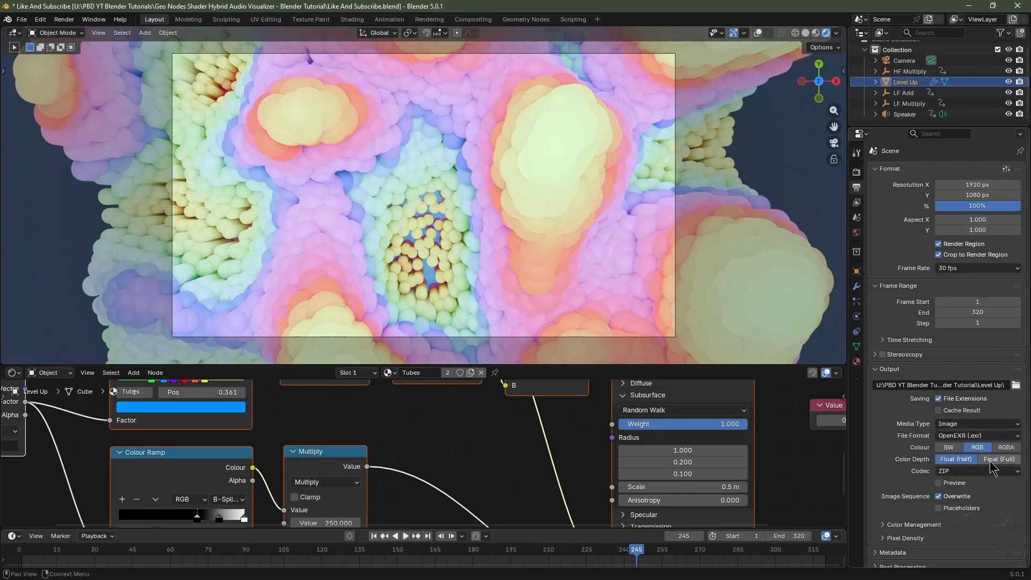
{"action": "left_click", "coordinate": [982, 471]}
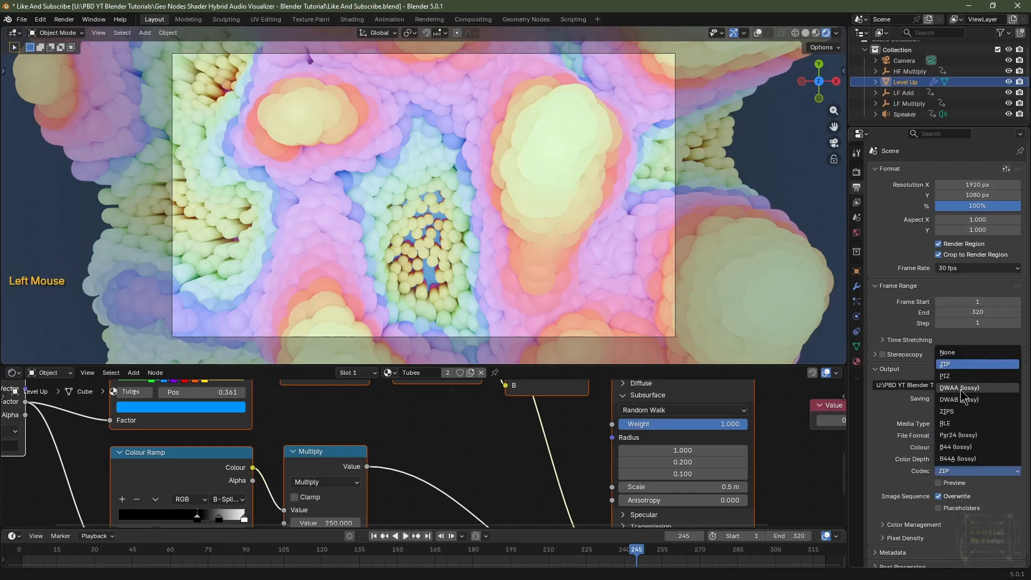
{"action": "left_click", "coordinate": [958, 387]}
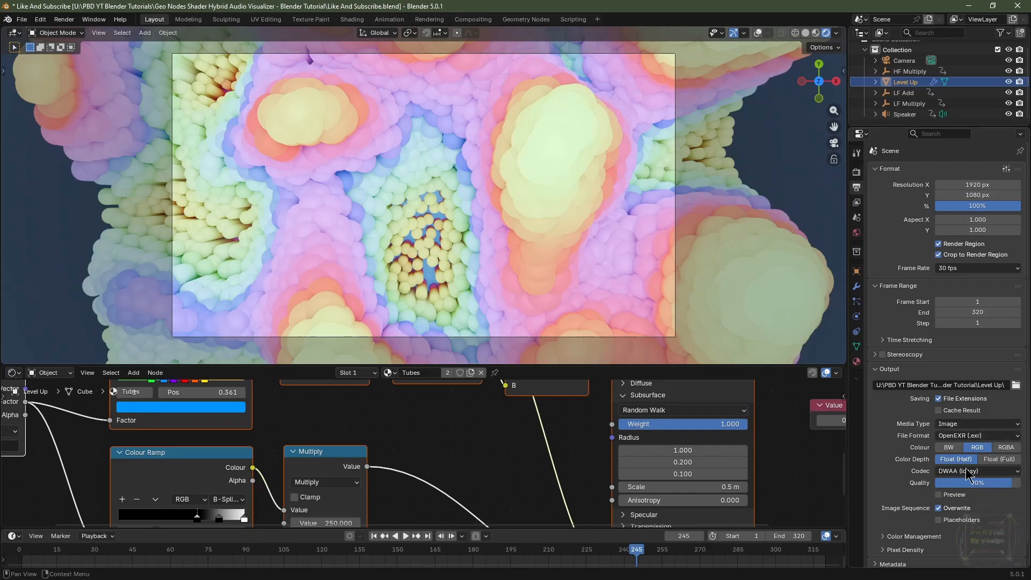
In the render settings, set the Color Management view transform to ACES 2.0.
{"action": "left_click", "coordinate": [856, 172]}
{"action": "scroll", "coordinate": [931, 268], "scroll_direction": "up", "scroll_amount": 3}
{"action": "scroll", "coordinate": [915, 316], "scroll_direction": "down", "scroll_amount": 3}
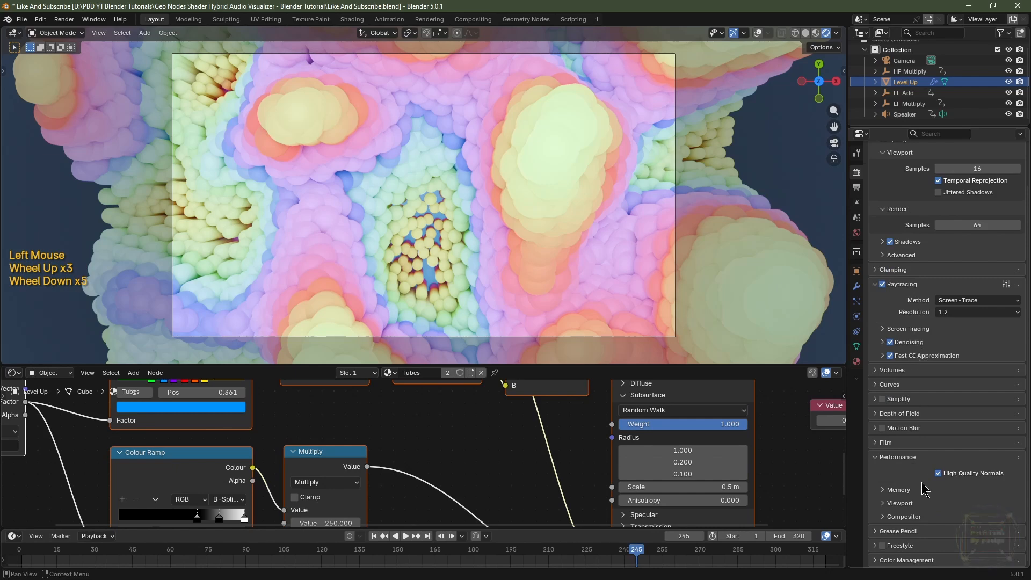
{"action": "left_click", "coordinate": [883, 561]}
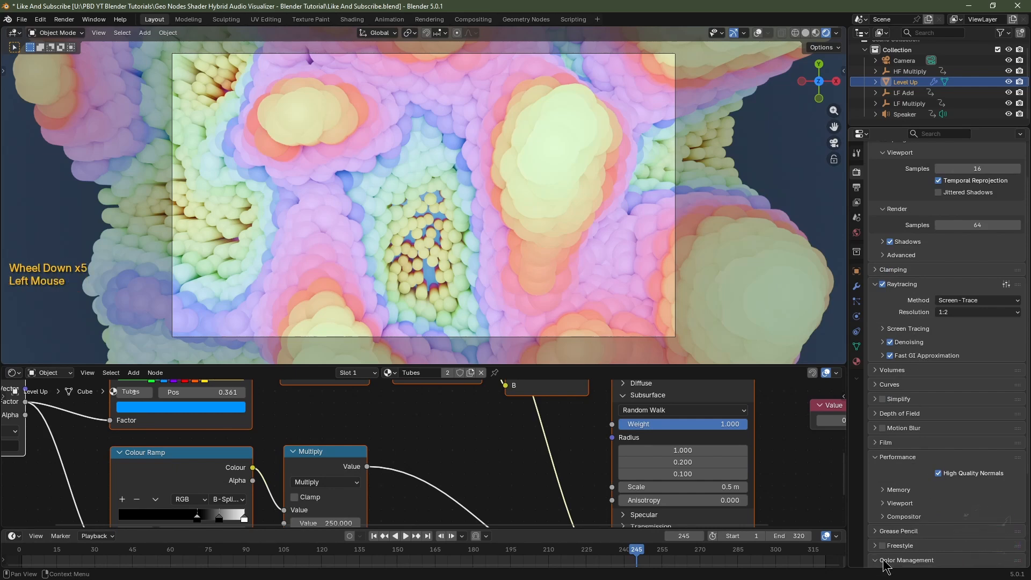
{"action": "scroll", "coordinate": [883, 564], "scroll_direction": "down", "scroll_amount": 5}
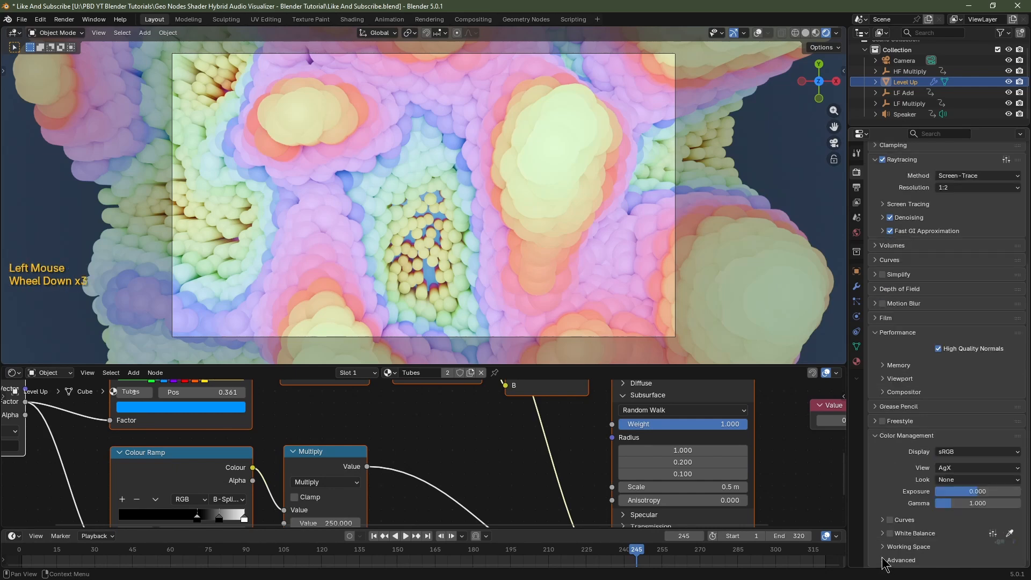
{"action": "left_click", "coordinate": [963, 468]}
{"action": "left_click", "coordinate": [961, 384]}
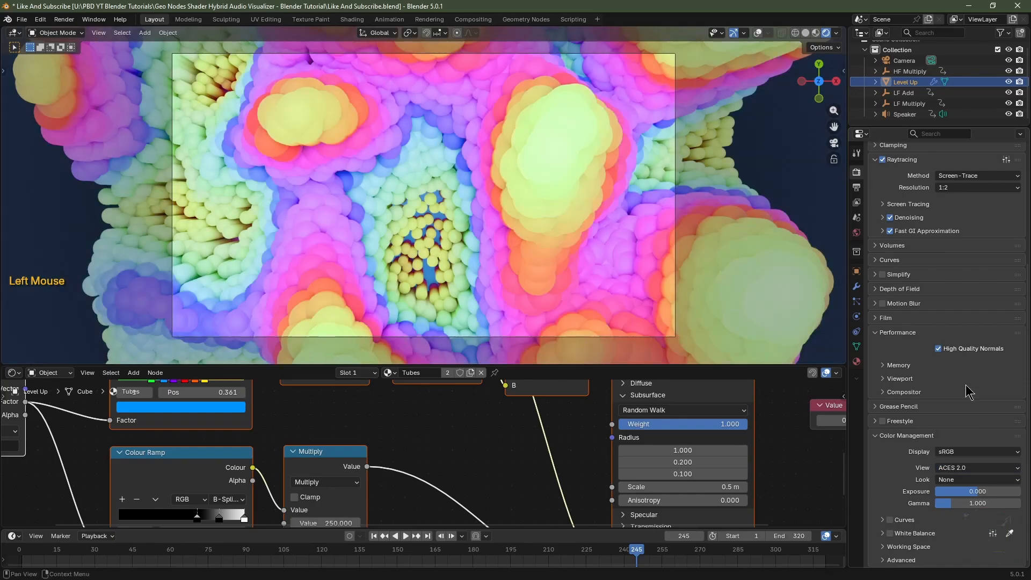
Set the Color Management gamma to 1.5 and save the file.
{"action": "left_click", "coordinate": [969, 502]}
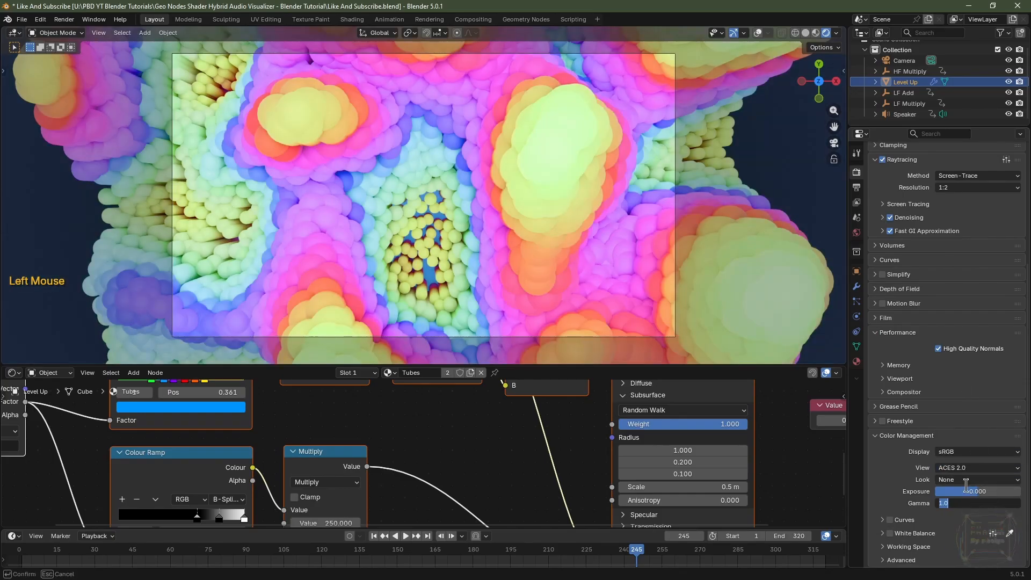
{"action": "type", "text": "1.5"}
{"action": "key", "text": "Return"}
{"action": "key", "text": "ctrl+s"}
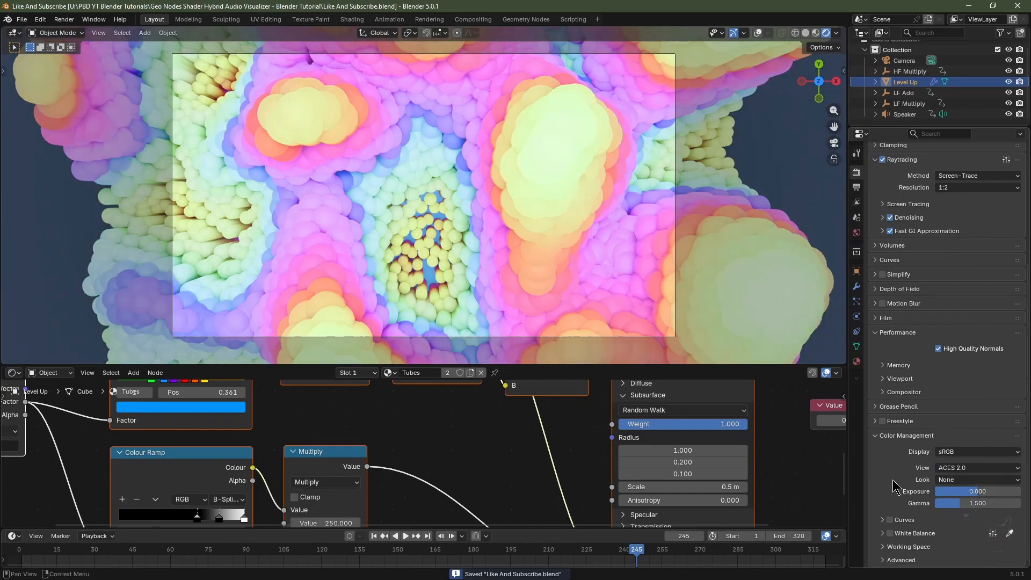
Preview the scene in rendered viewport shading, save again and switch back to material preview.
{"action": "left_click", "coordinate": [815, 33]}
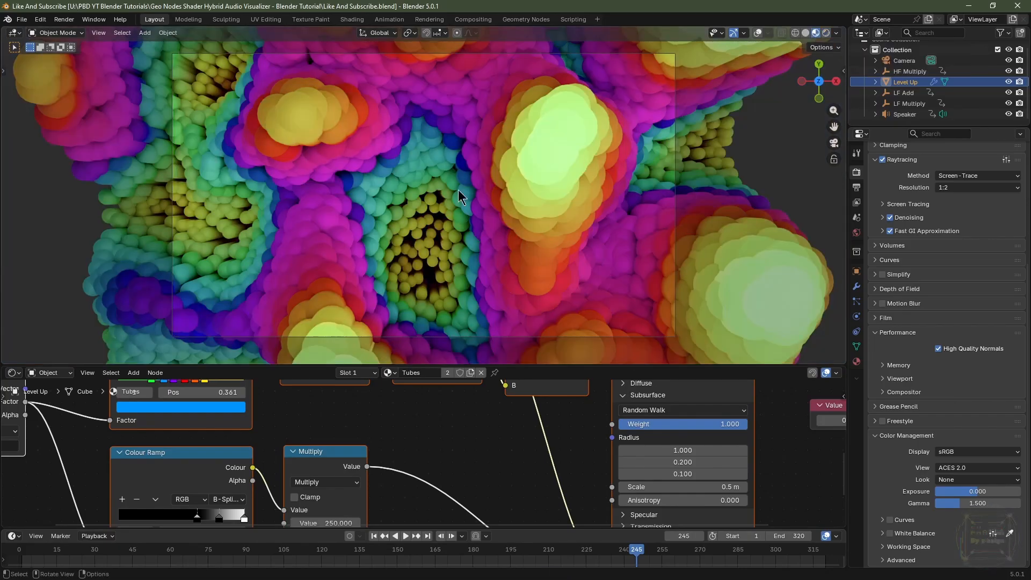
{"action": "key", "text": "ctrl+s"}
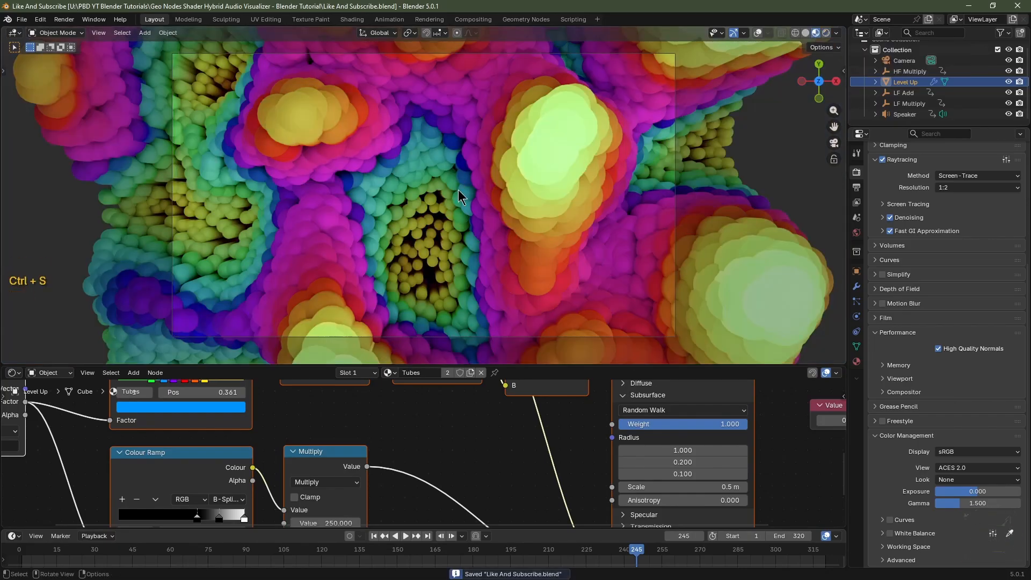
{"action": "left_click", "coordinate": [805, 33]}
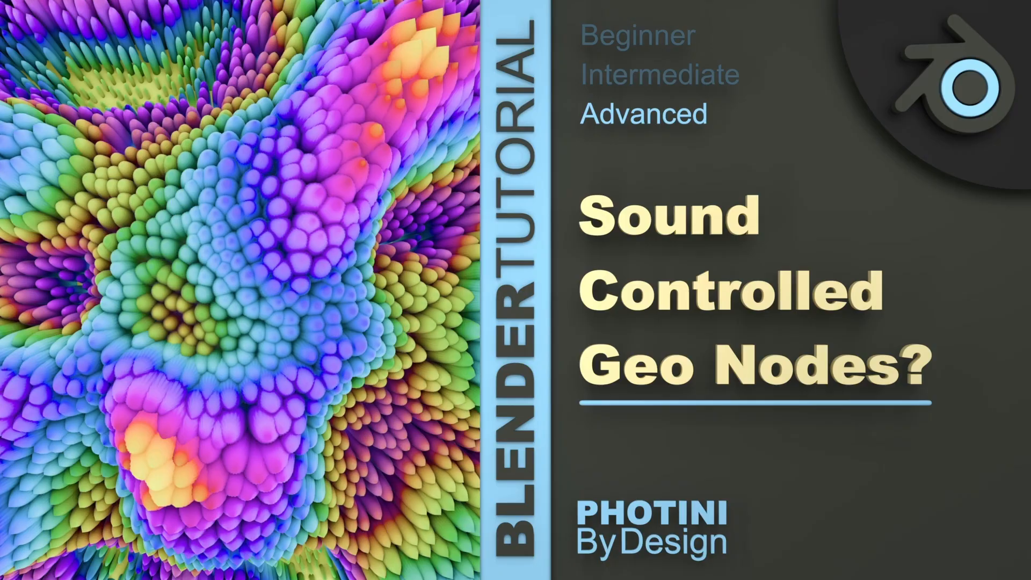